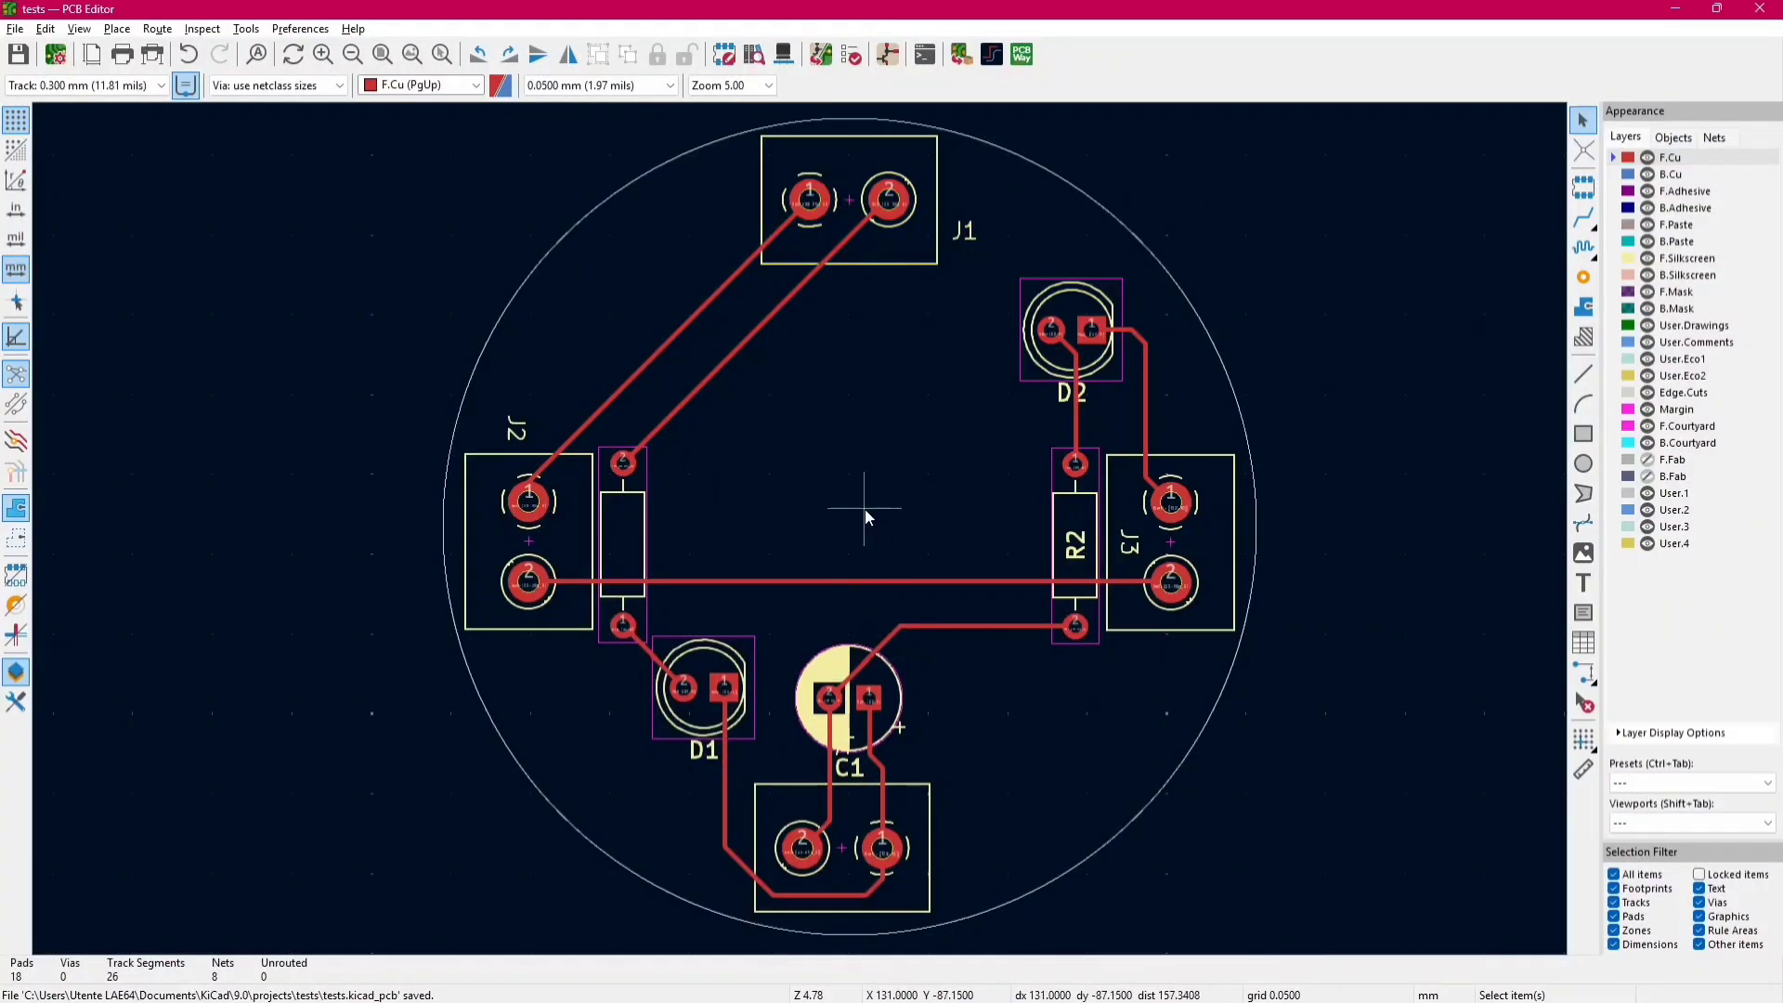
# - Preview the round board in 3D from top and underside, then return to the KiCad project manager
pyautogui.hotkey('alt', '3')
pyautogui.moveTo(799, 505); pyautogui.dragTo(780, 560)
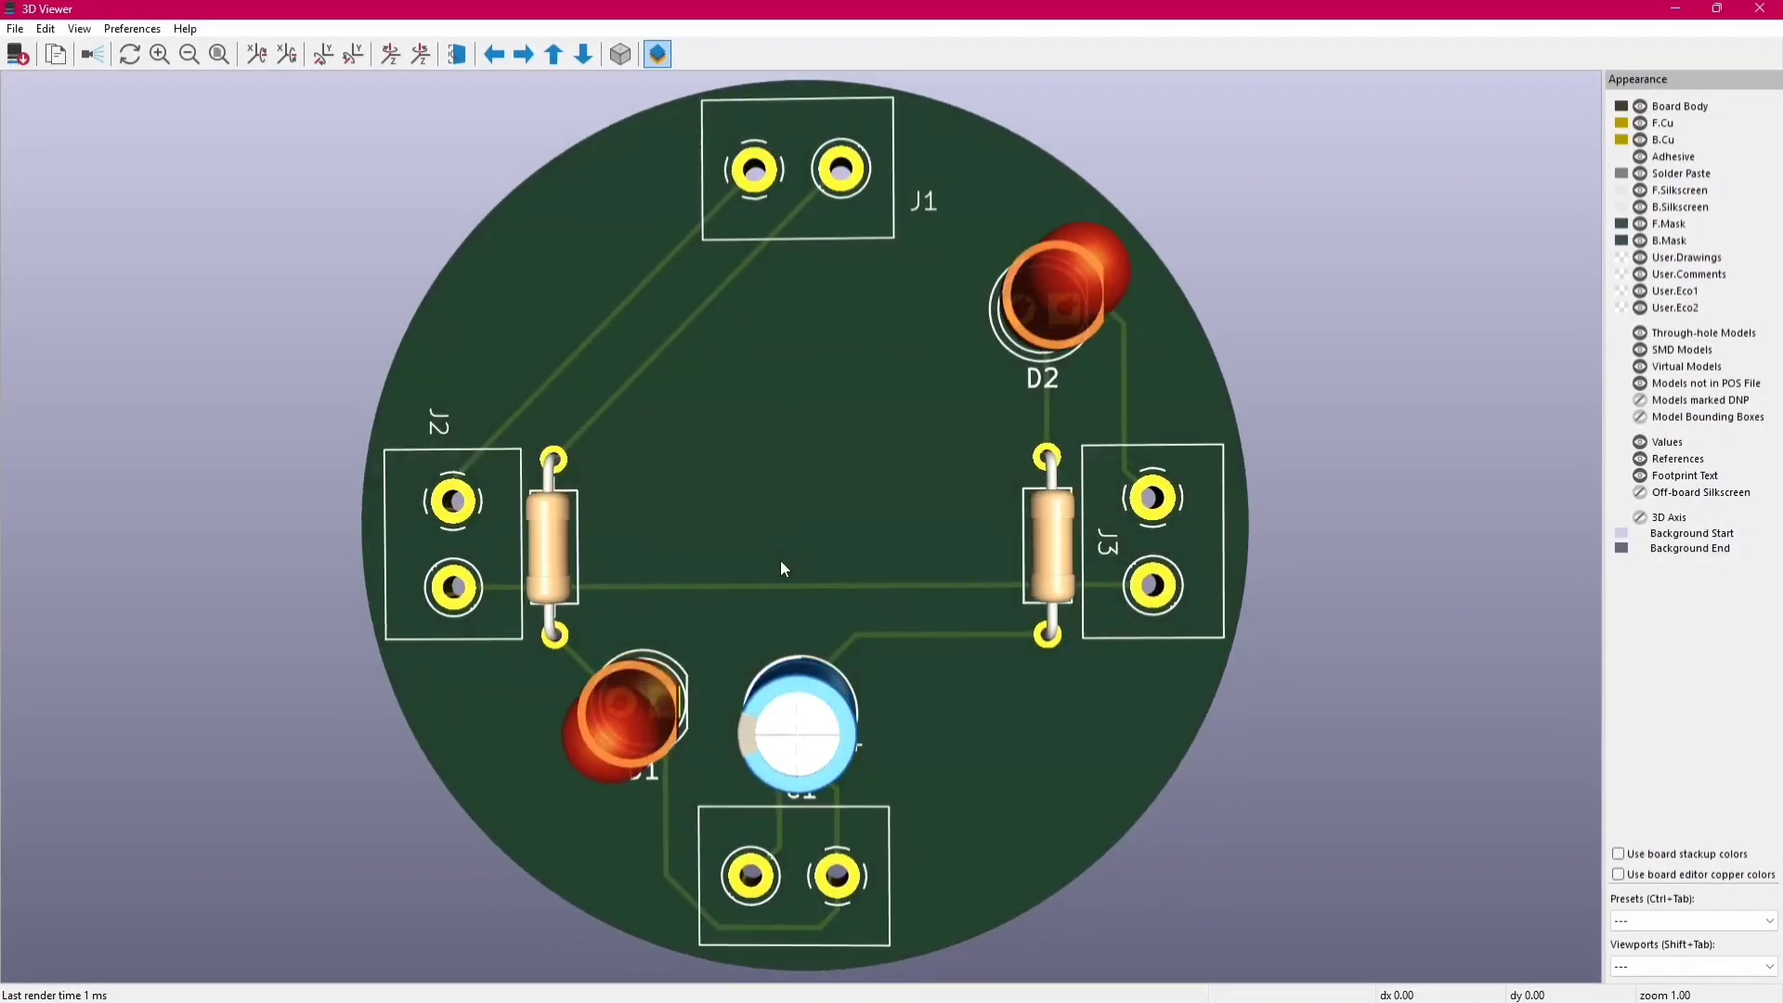
pyautogui.hotkey('shift', 'z')
pyautogui.press('z')
pyautogui.click(1759, 9)
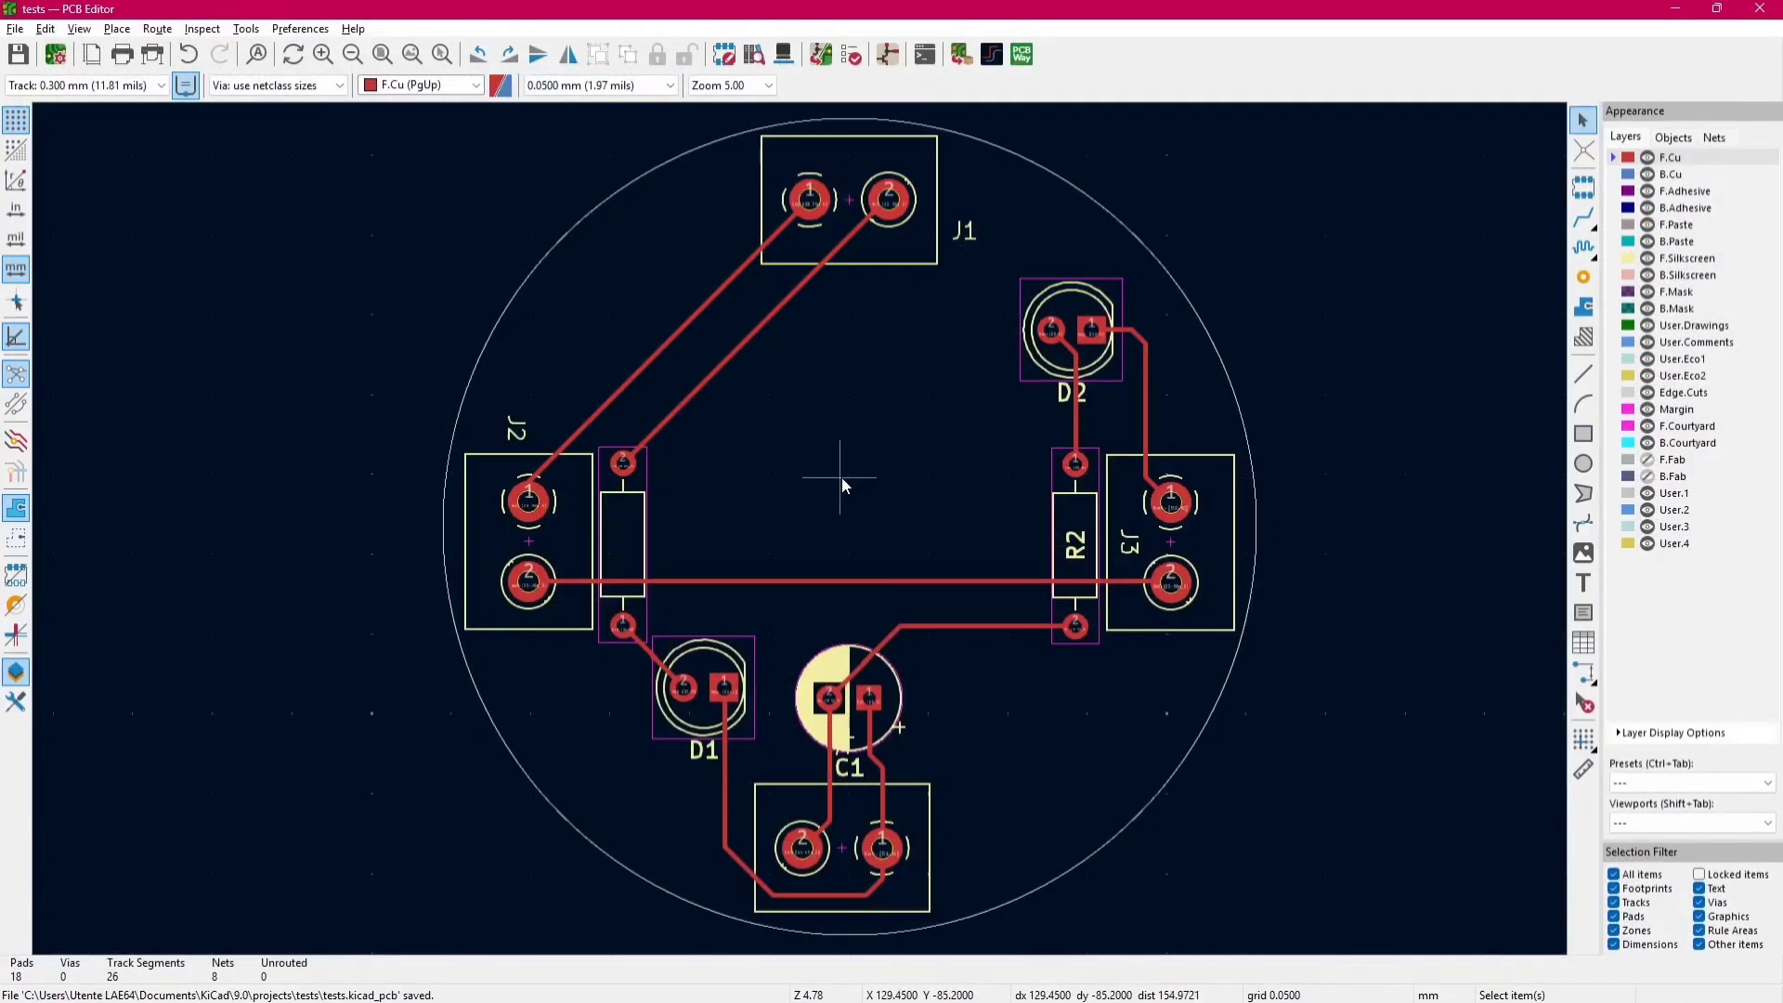
pyautogui.hotkey('alt', 'Tab')
pyautogui.hotkey('alt', 'Tab')
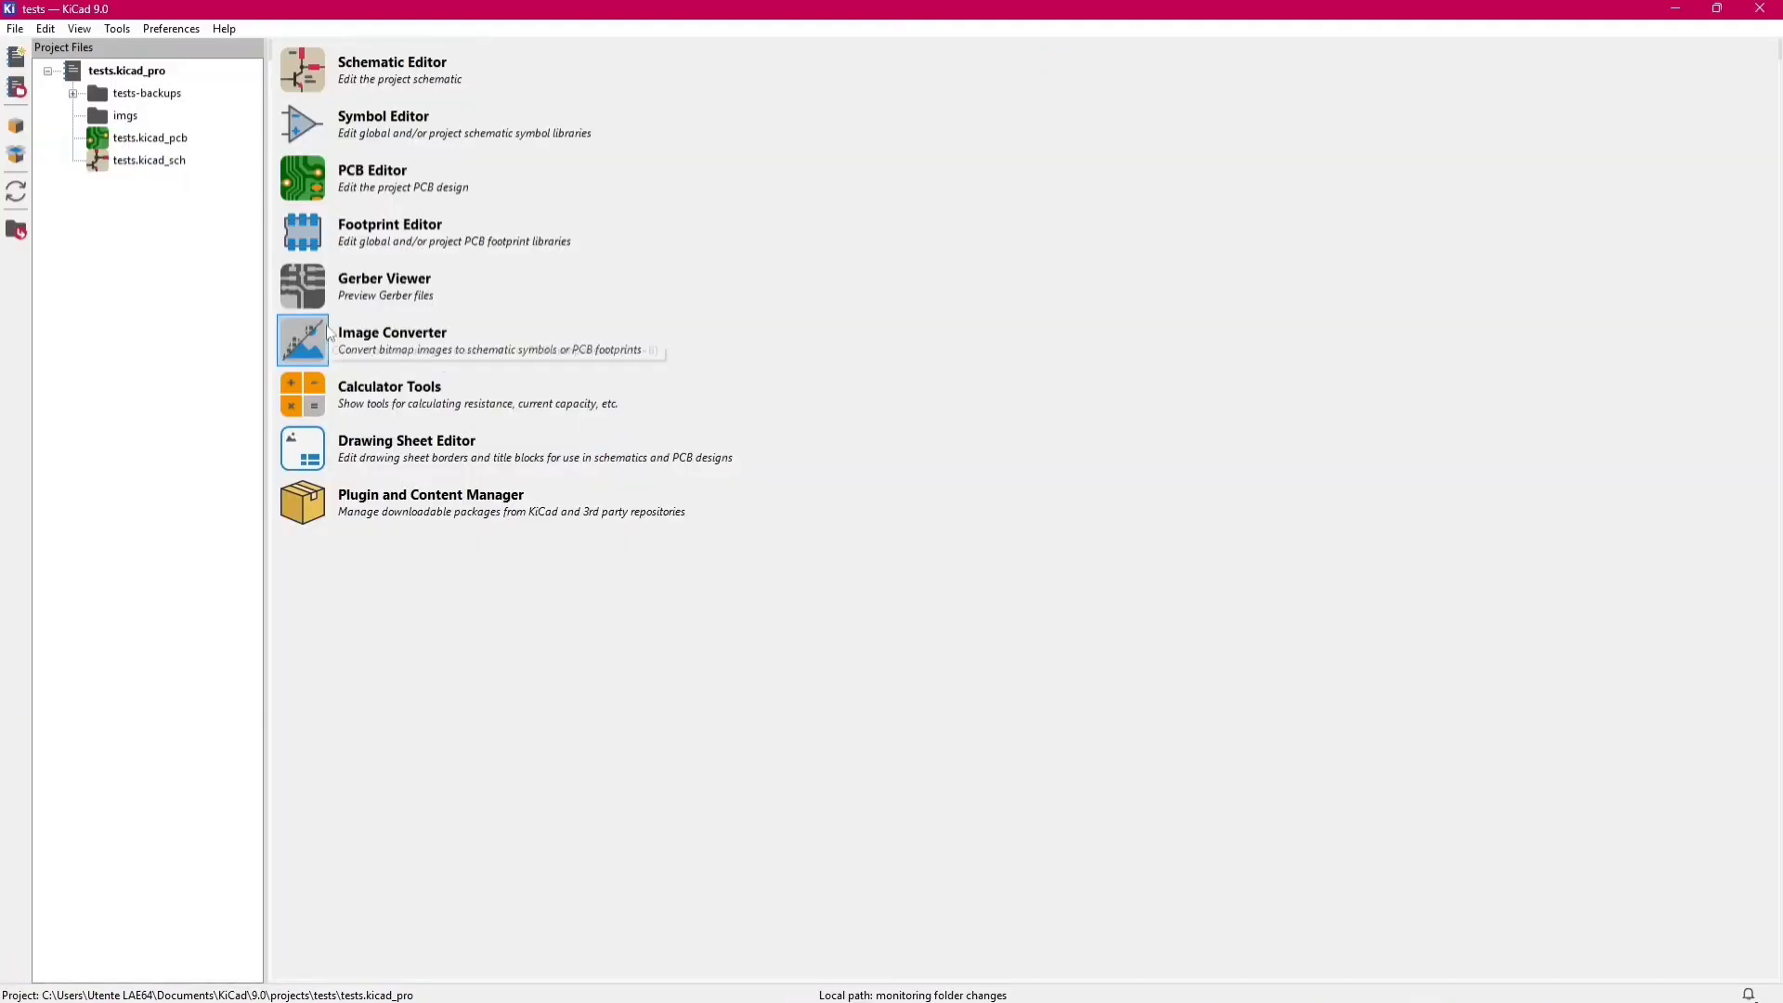
# - Launch Image Converter and load the black gecko silhouette PNG
pyautogui.click(301, 347)
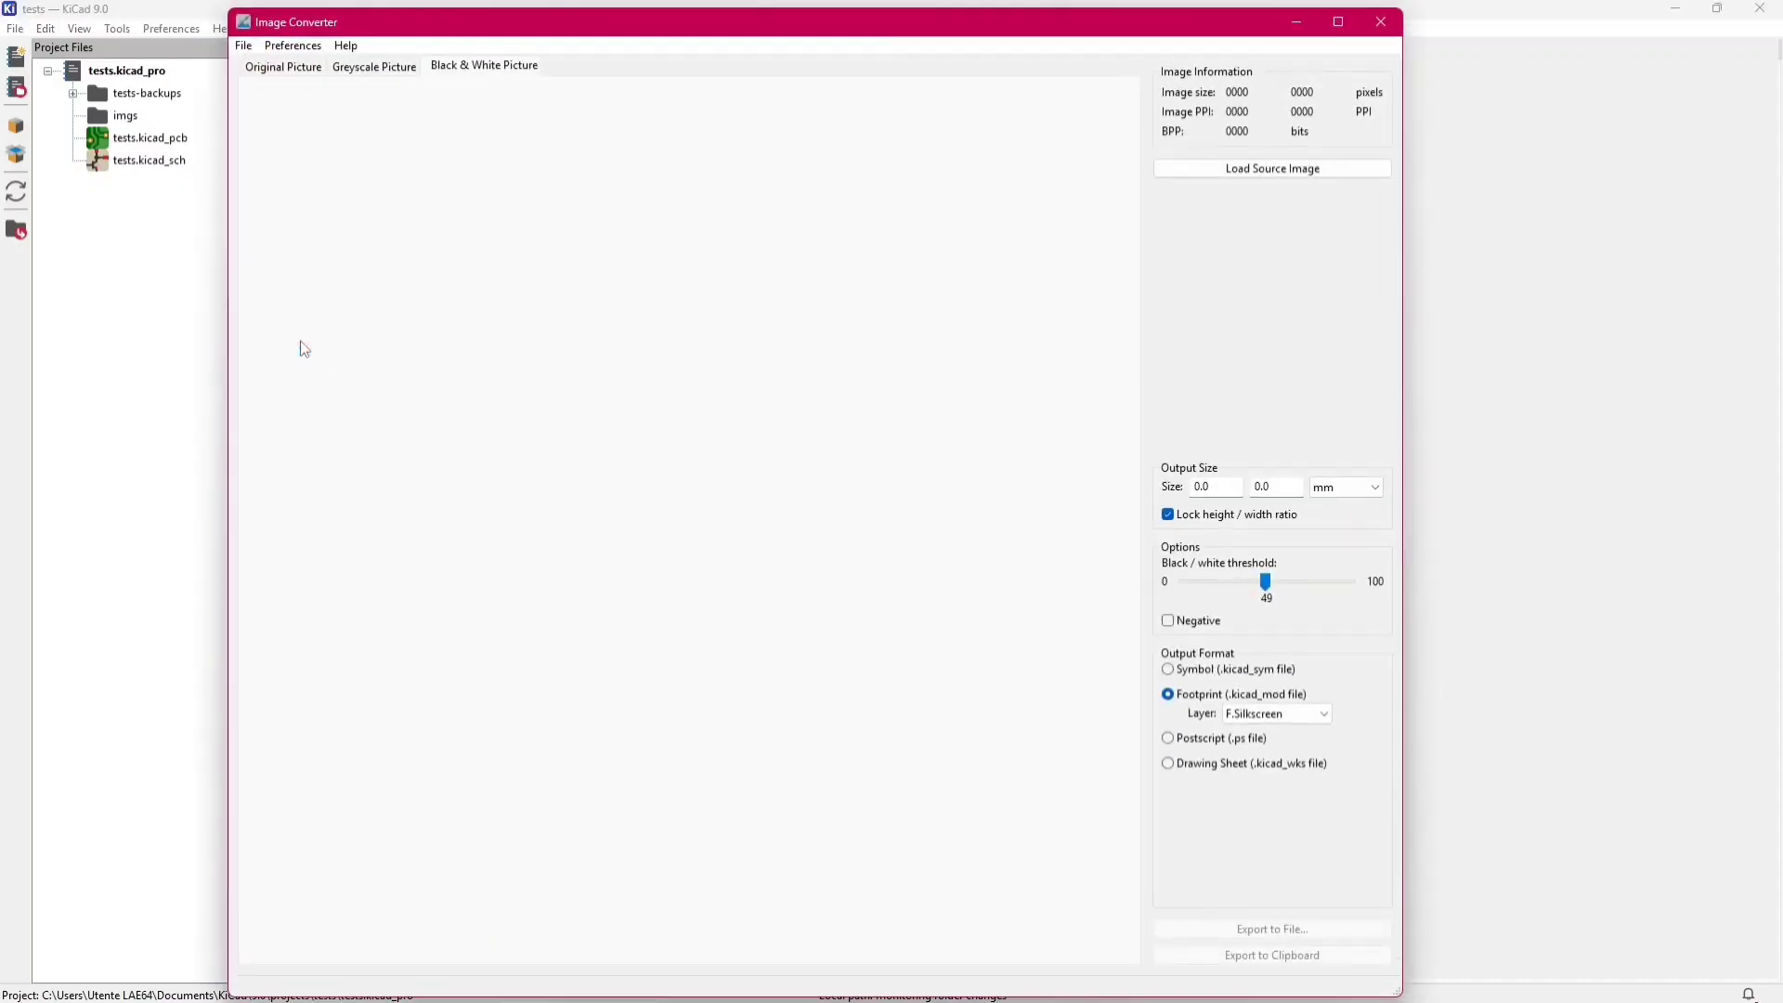
pyautogui.click(1261, 172)
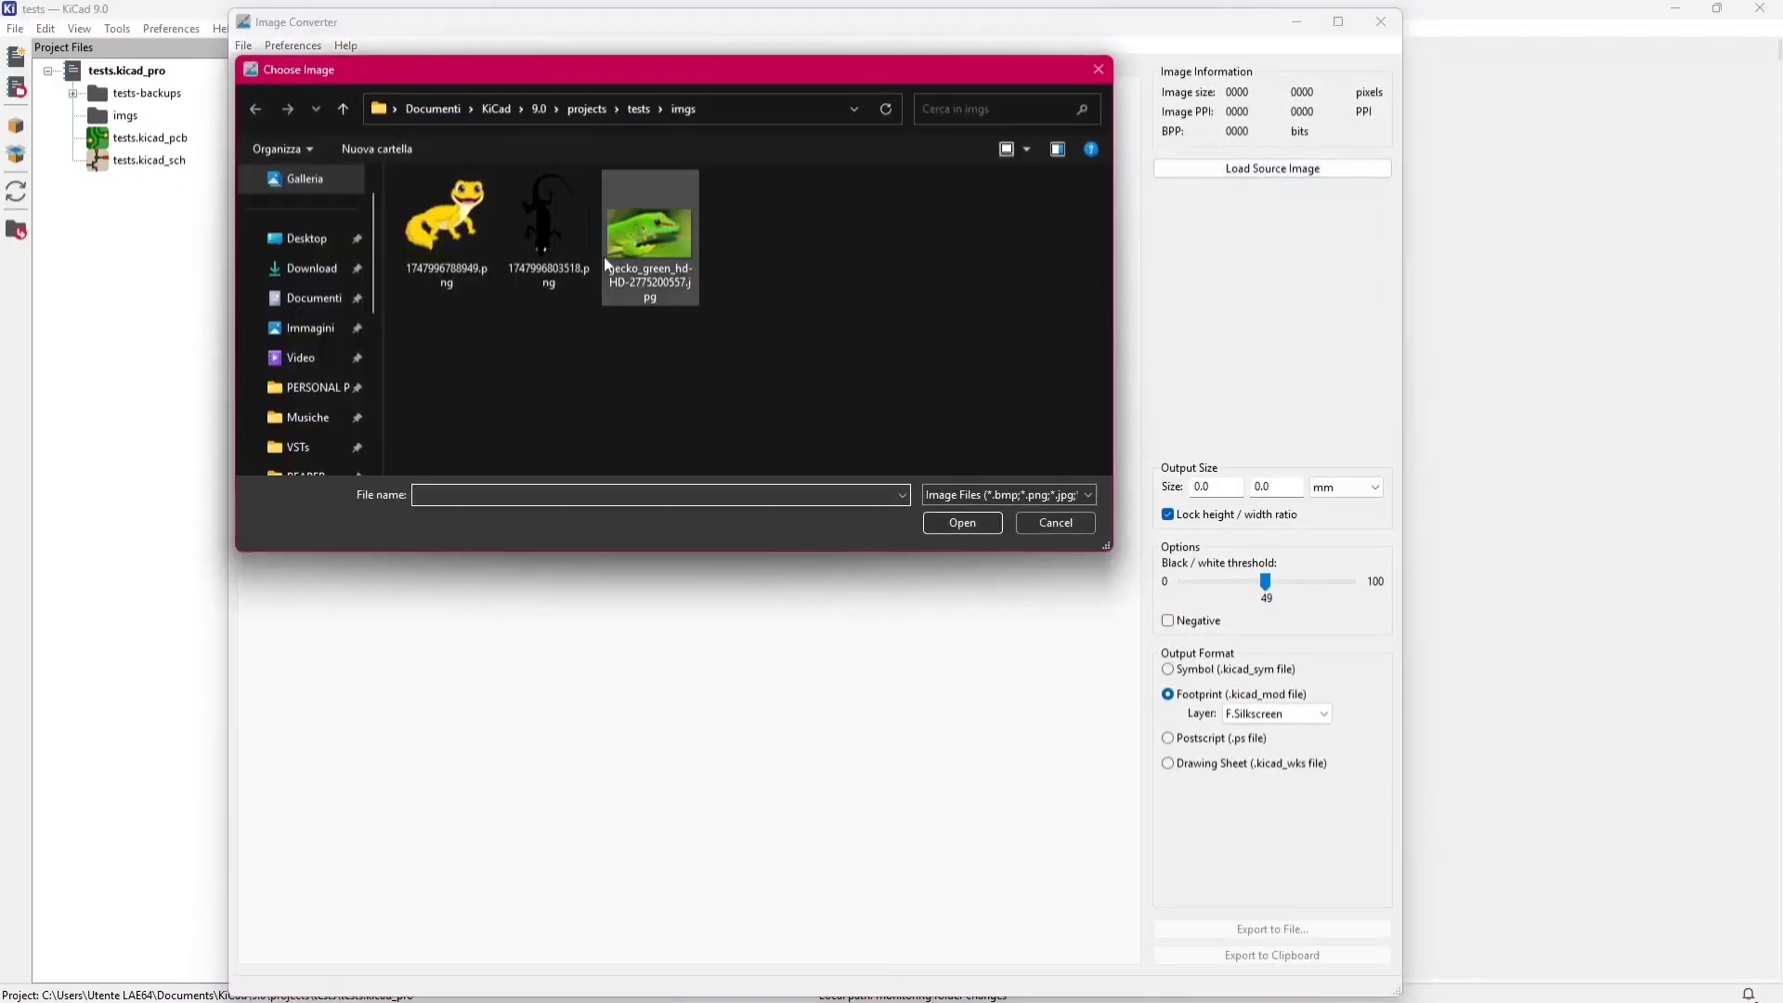
pyautogui.click(515, 288)
pyautogui.click(951, 526)
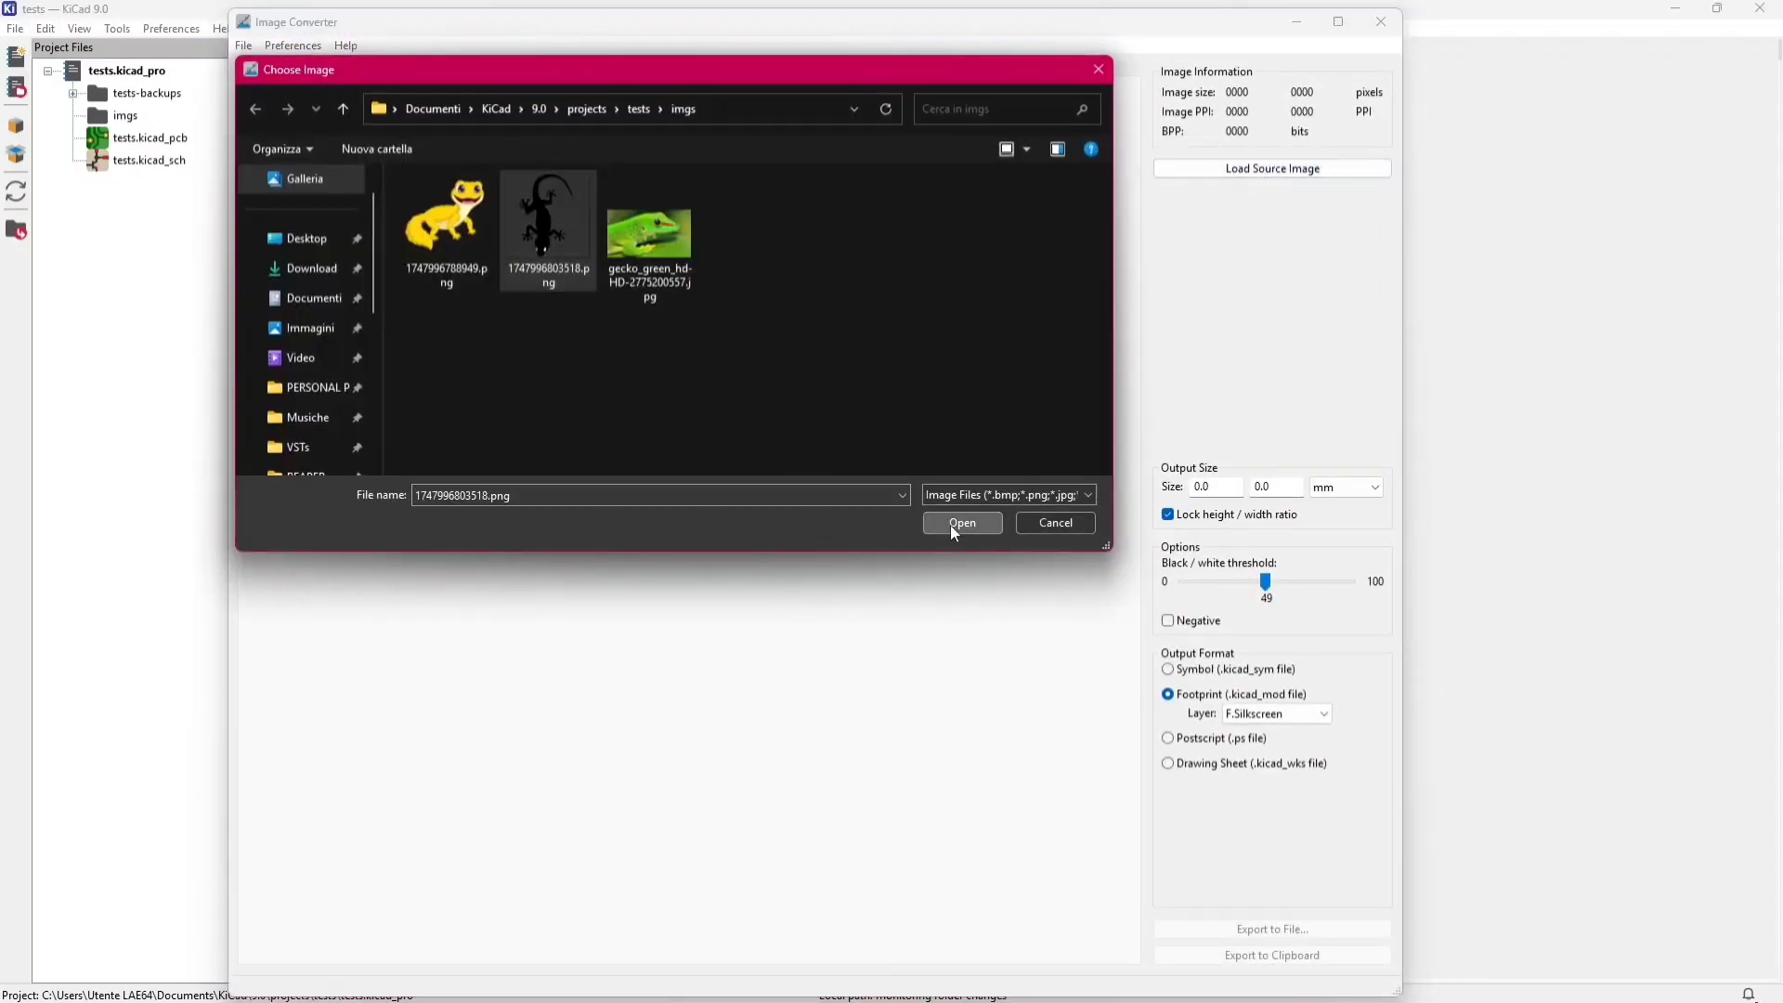
pyautogui.scroll(-5, 889, 575)
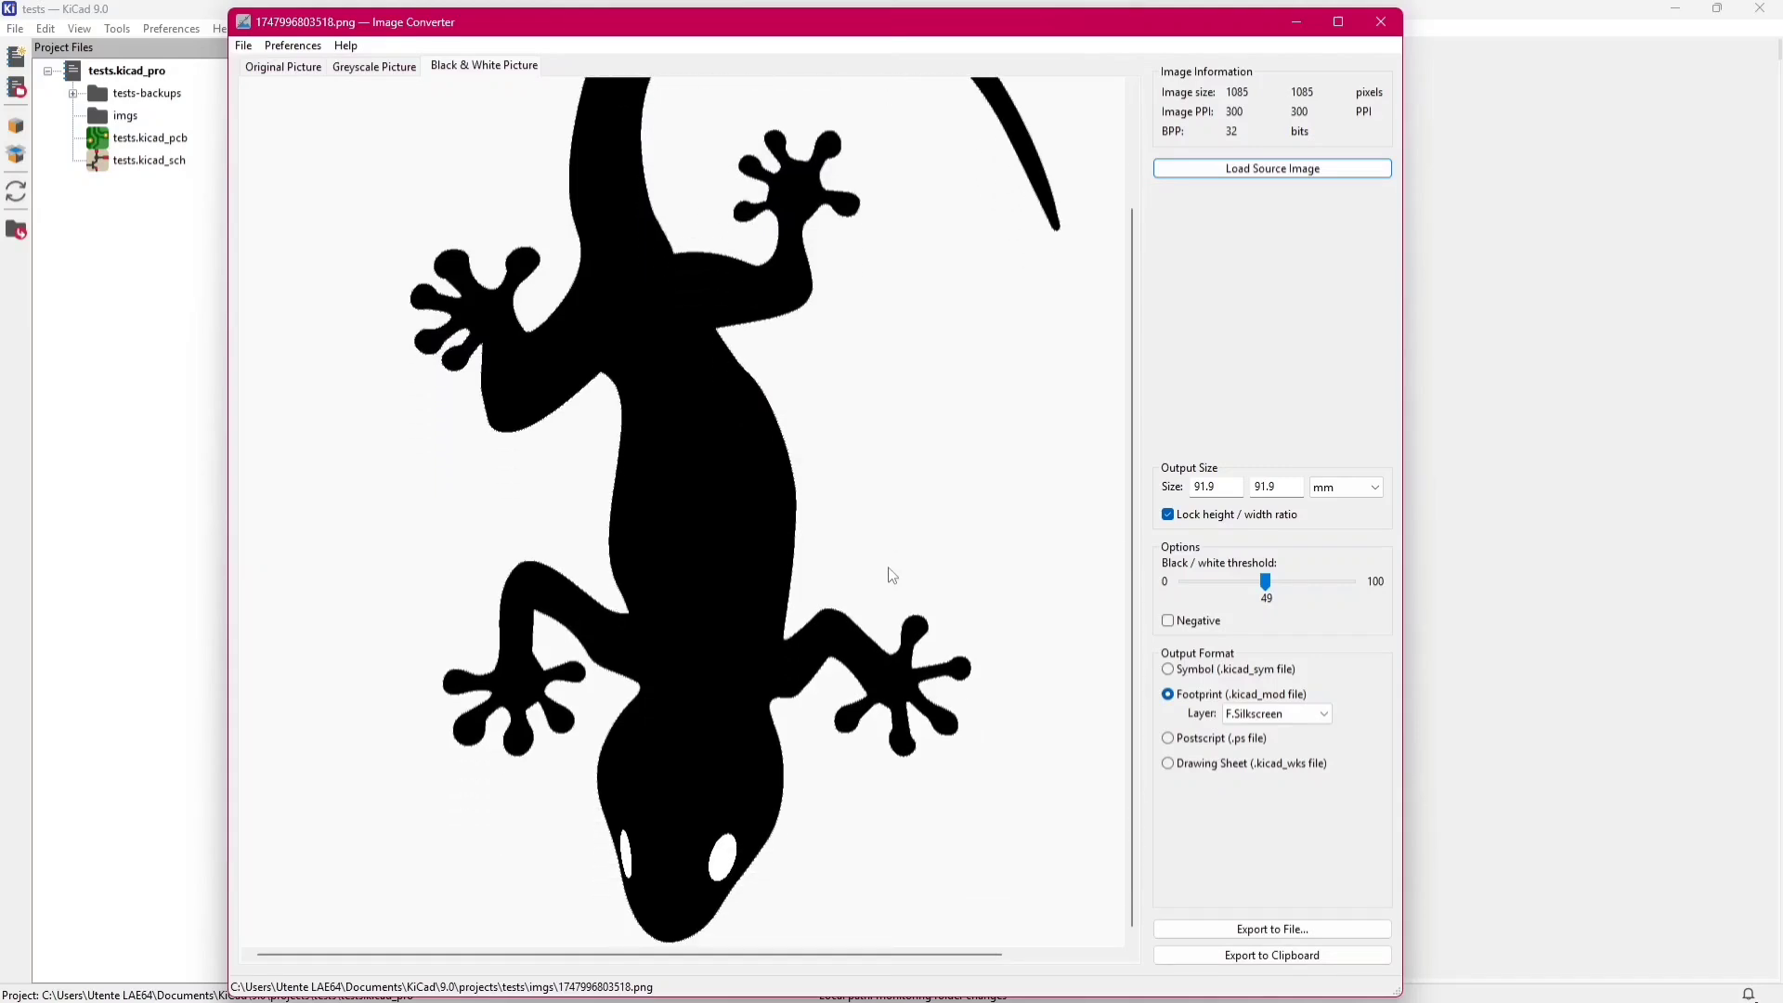
pyautogui.scroll(1, 889, 575)
pyautogui.scroll(-1, 889, 575)
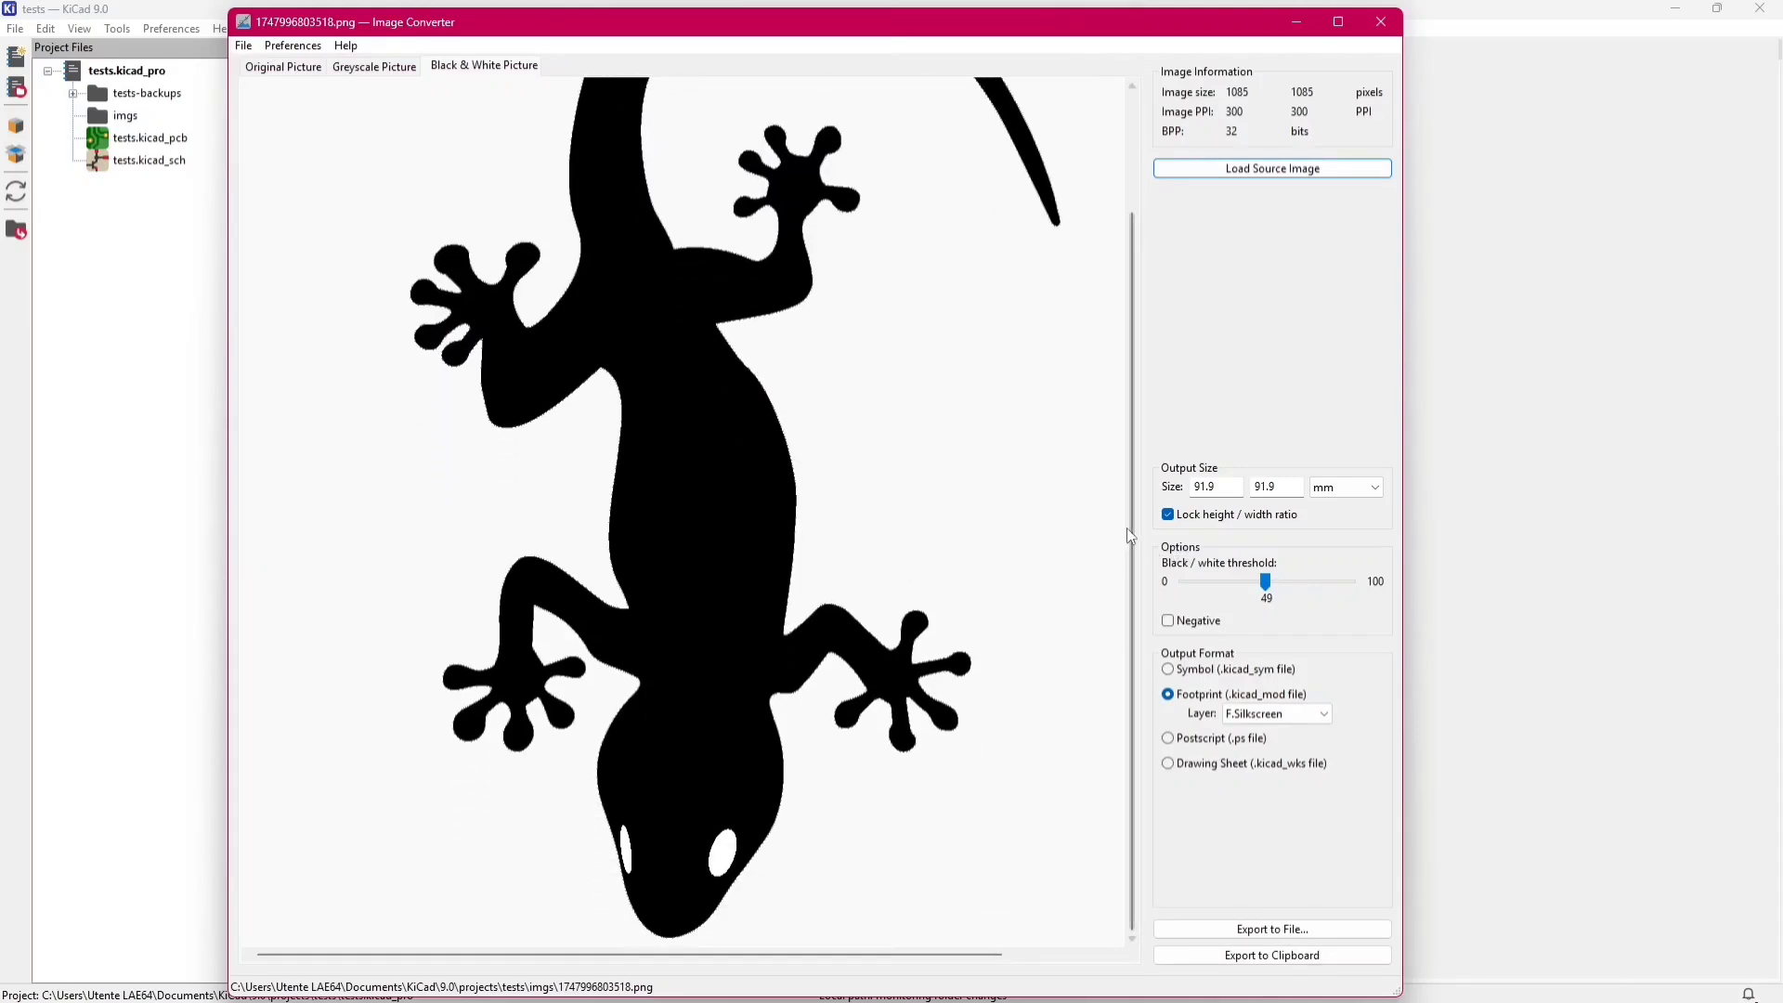
# - Set the gecko output width to 50 mm, keep the ratio locked and raise the threshold slightly
pyautogui.click(1212, 486)
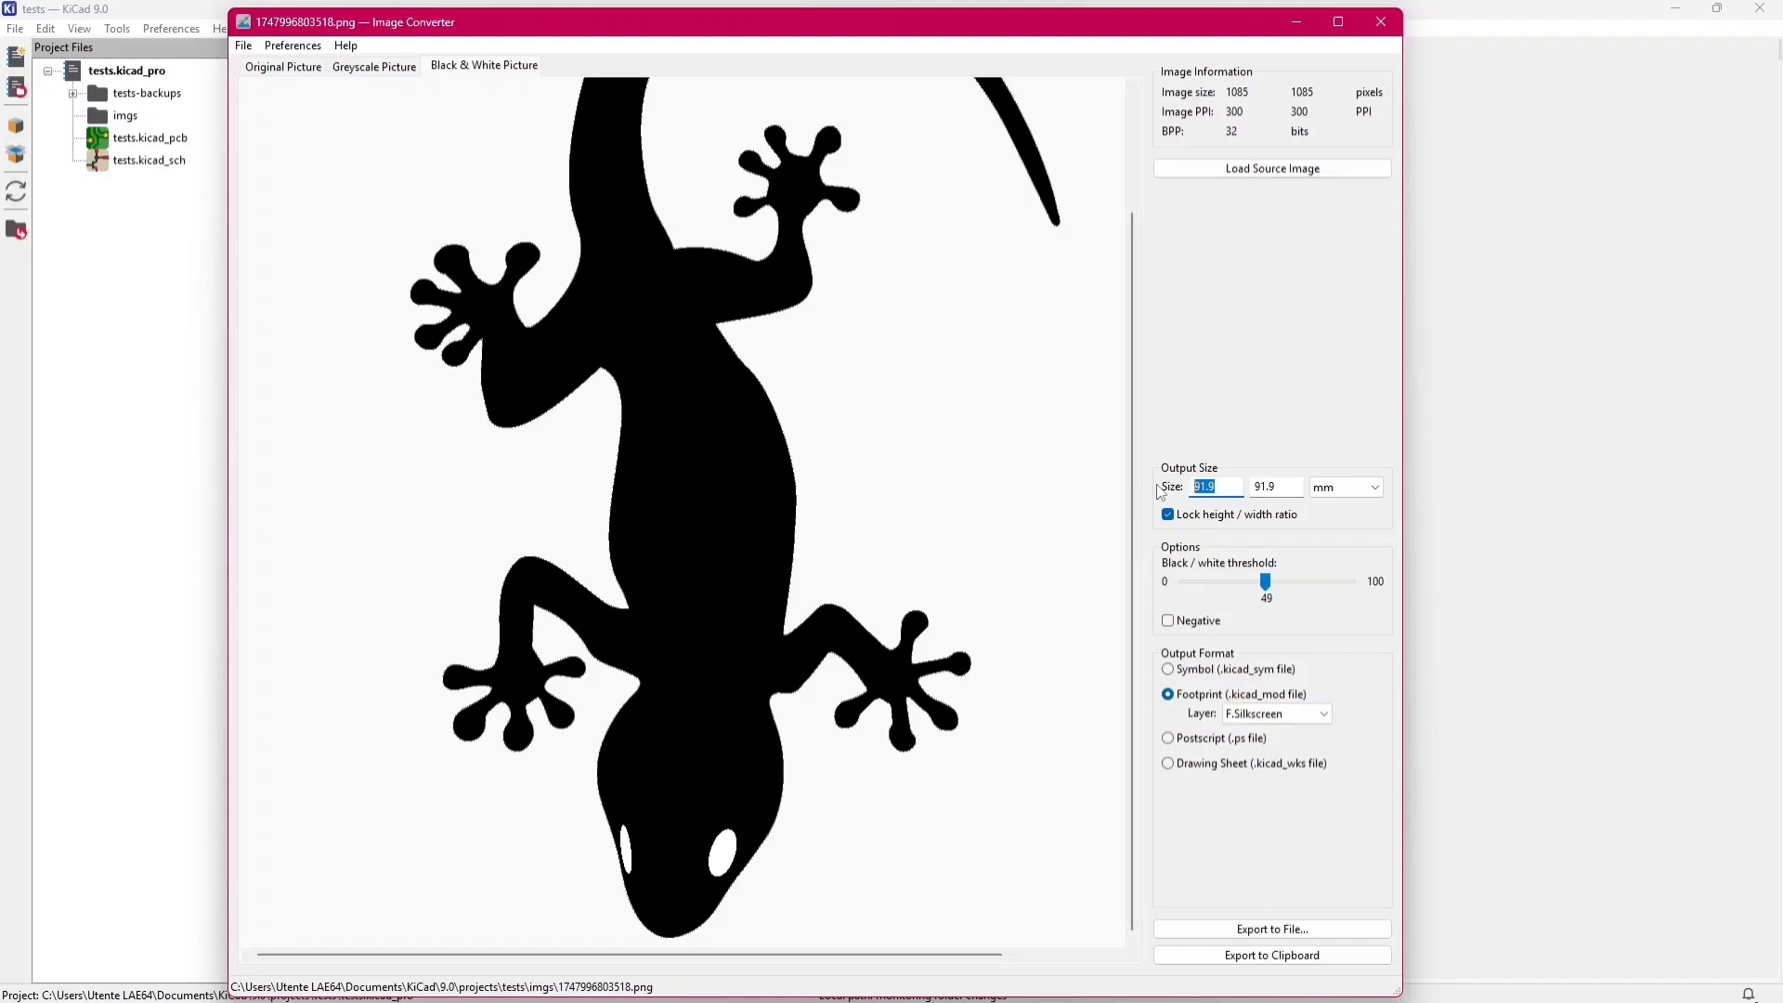
pyautogui.write('50')
pyautogui.click(1167, 515)
pyautogui.click(1167, 516)
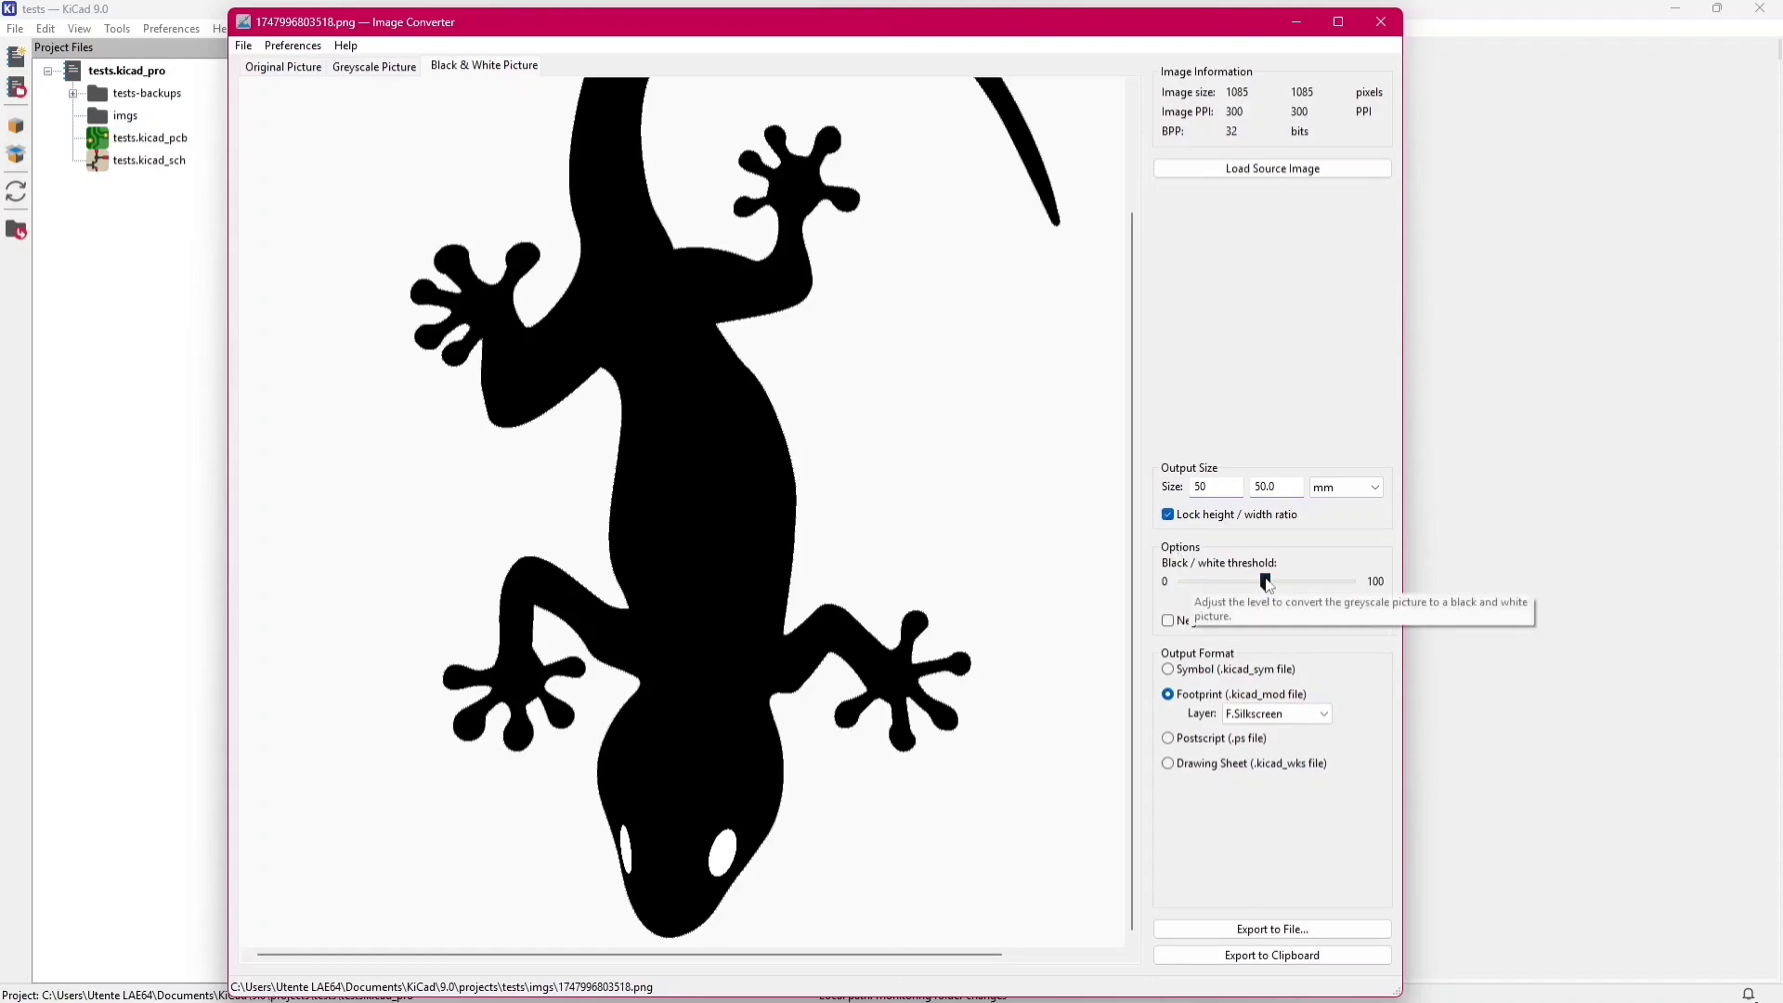
pyautogui.moveTo(1246, 582)
pyautogui.mouseDown()
pyautogui.moveTo(1261, 582)
pyautogui.moveTo(1201, 590)
pyautogui.moveTo(1270, 588)
pyautogui.mouseUp()
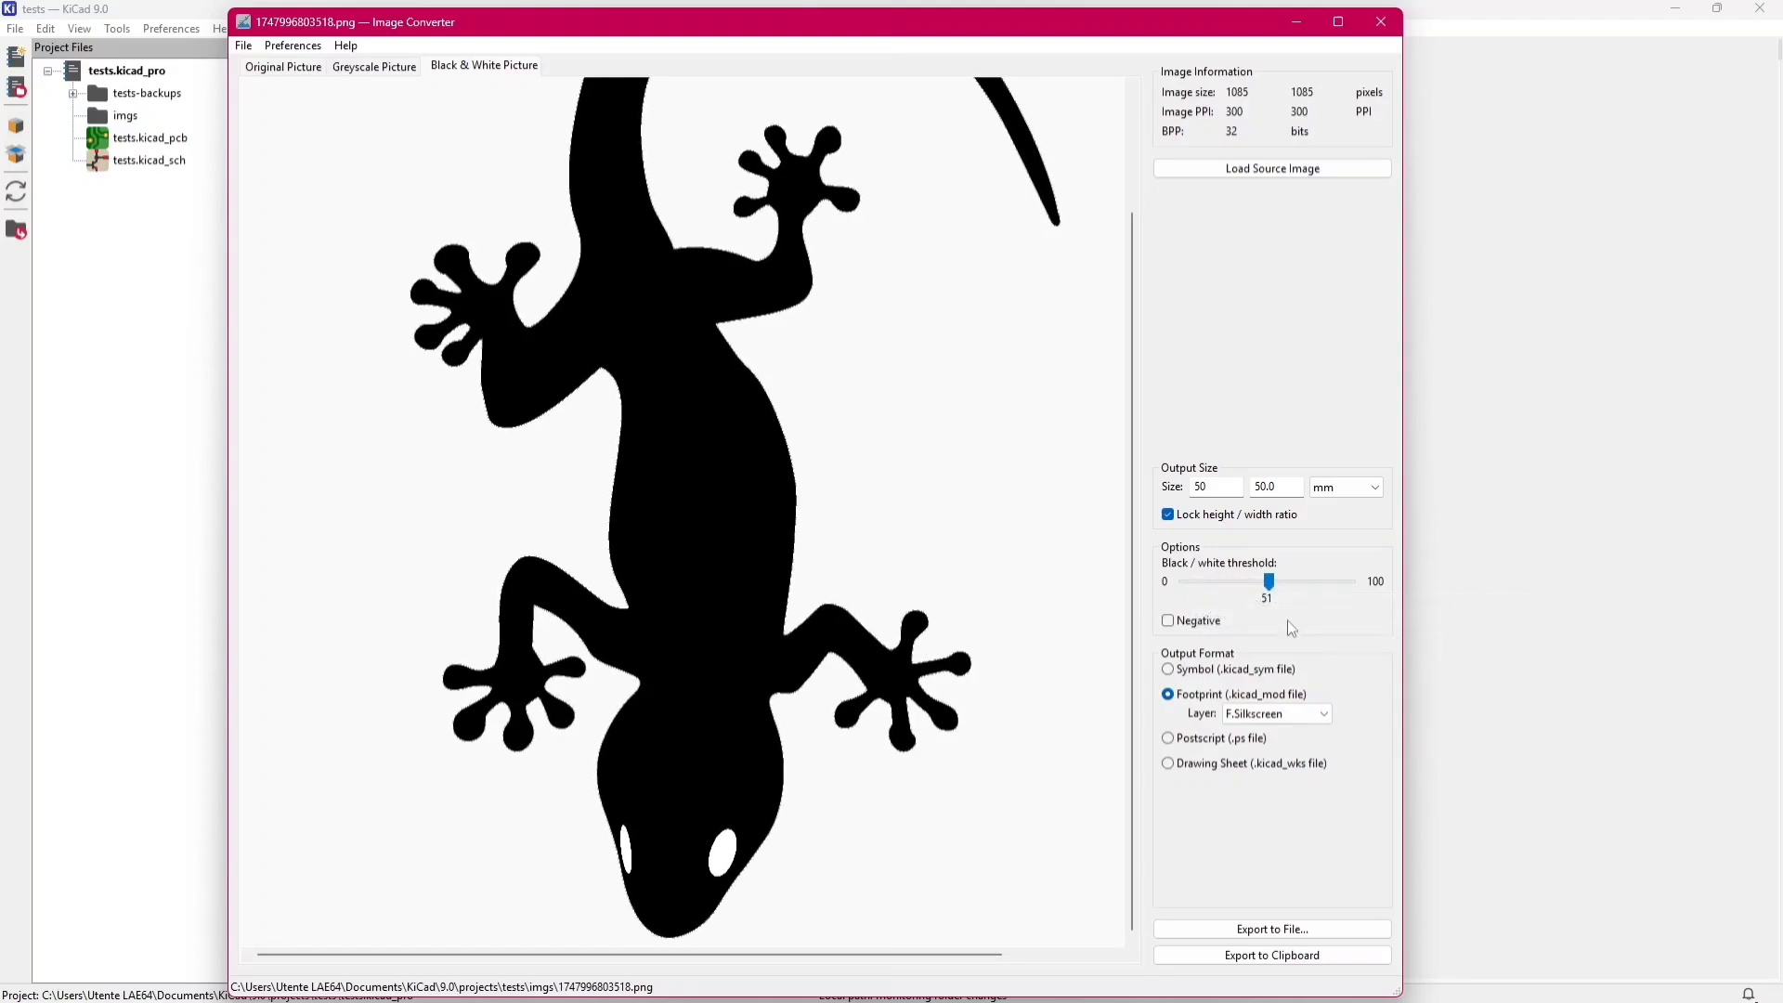
pyautogui.click(1299, 170)
# - Load the yellow cartoon lizard image and compare its Original and B&W previews
pyautogui.click(459, 265)
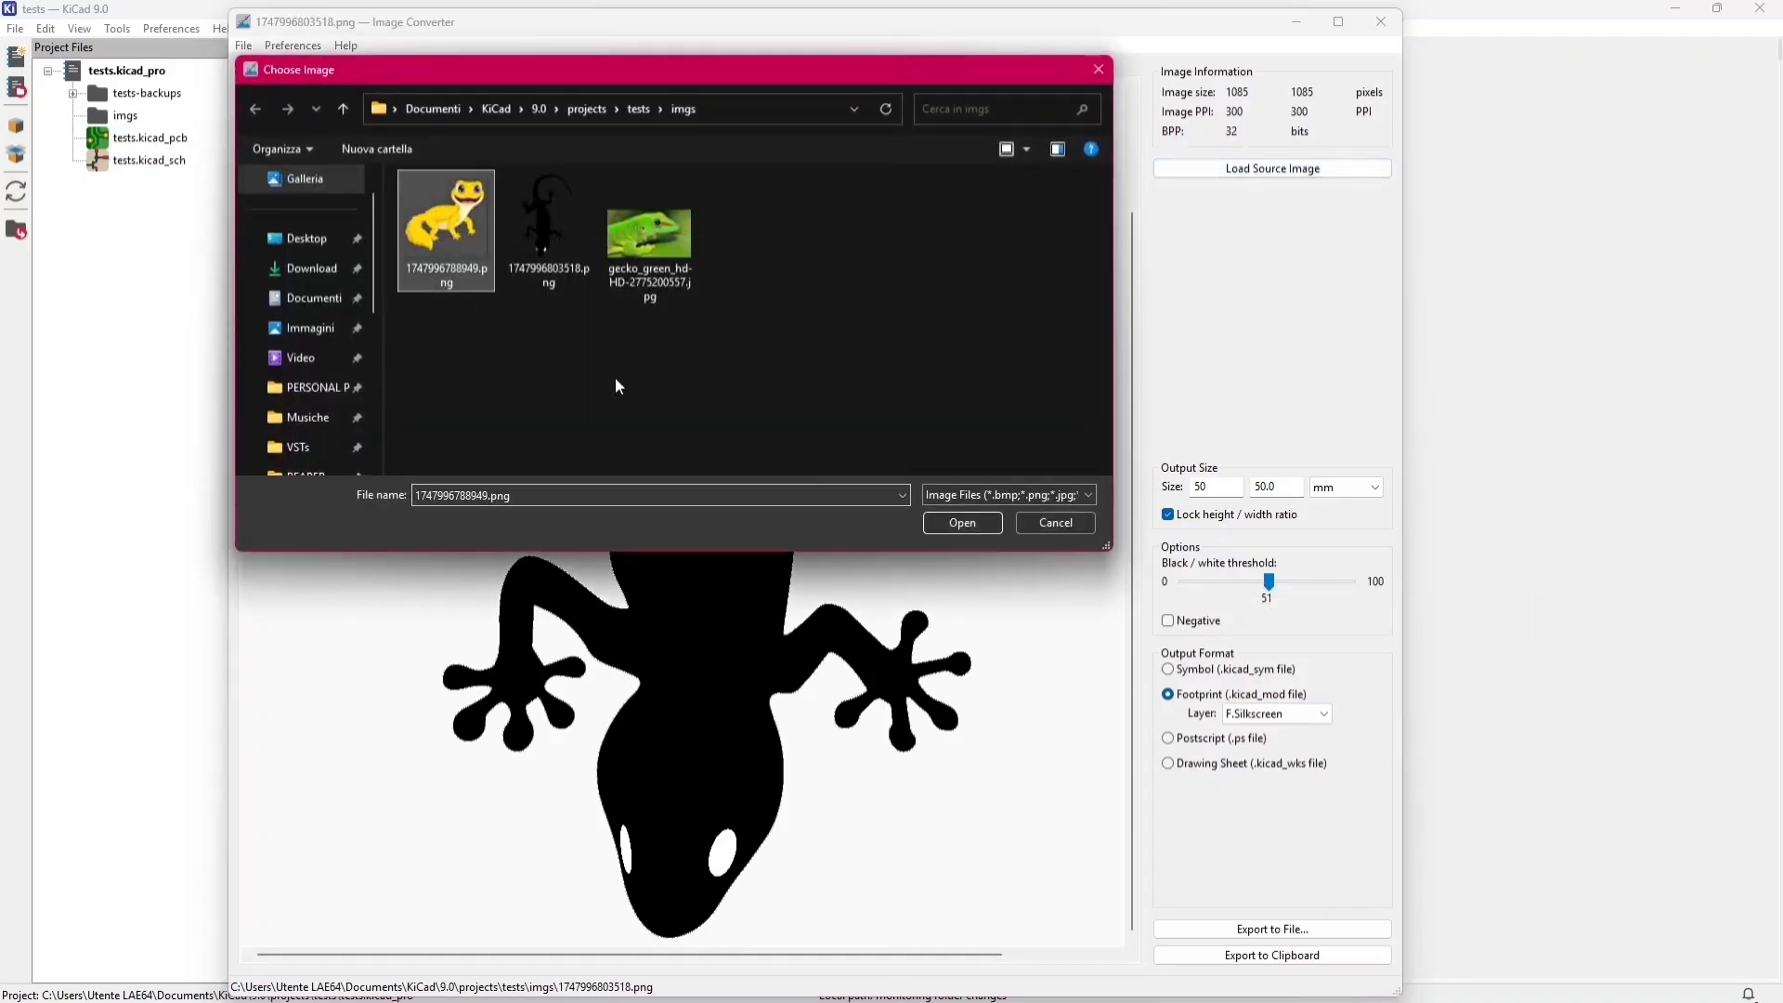
pyautogui.click(955, 522)
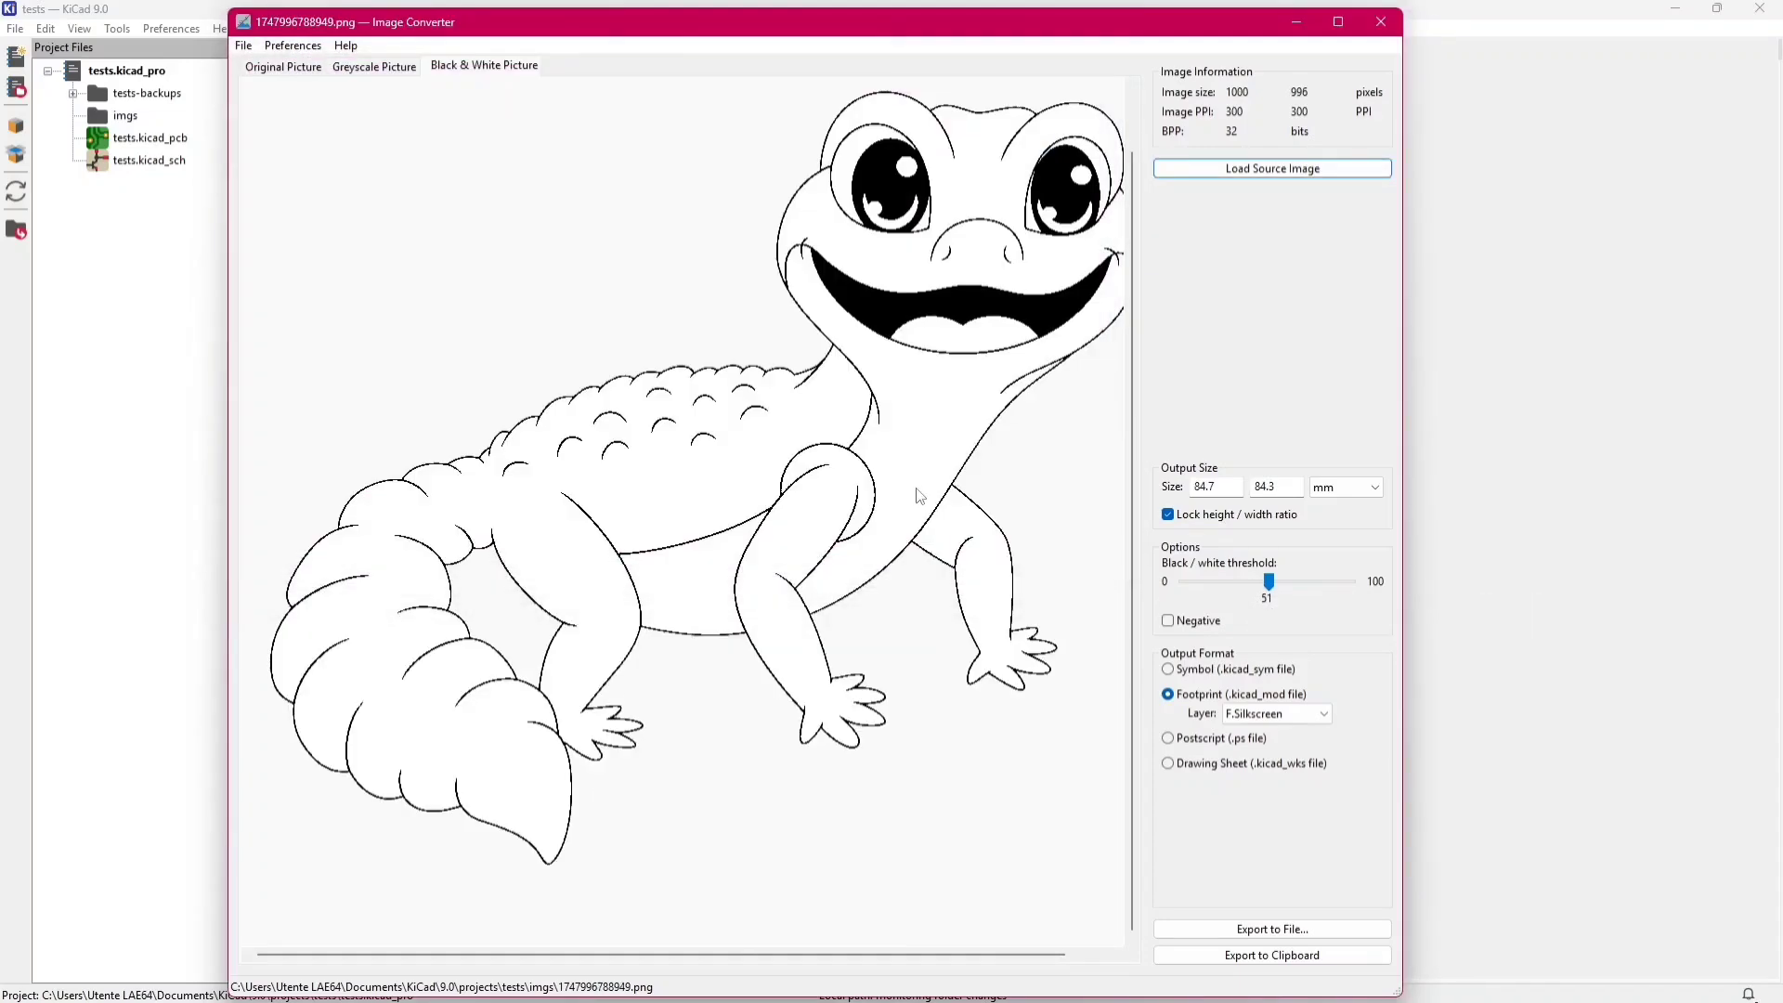
pyautogui.moveTo(901, 953); pyautogui.dragTo(922, 956)
pyautogui.click(259, 70)
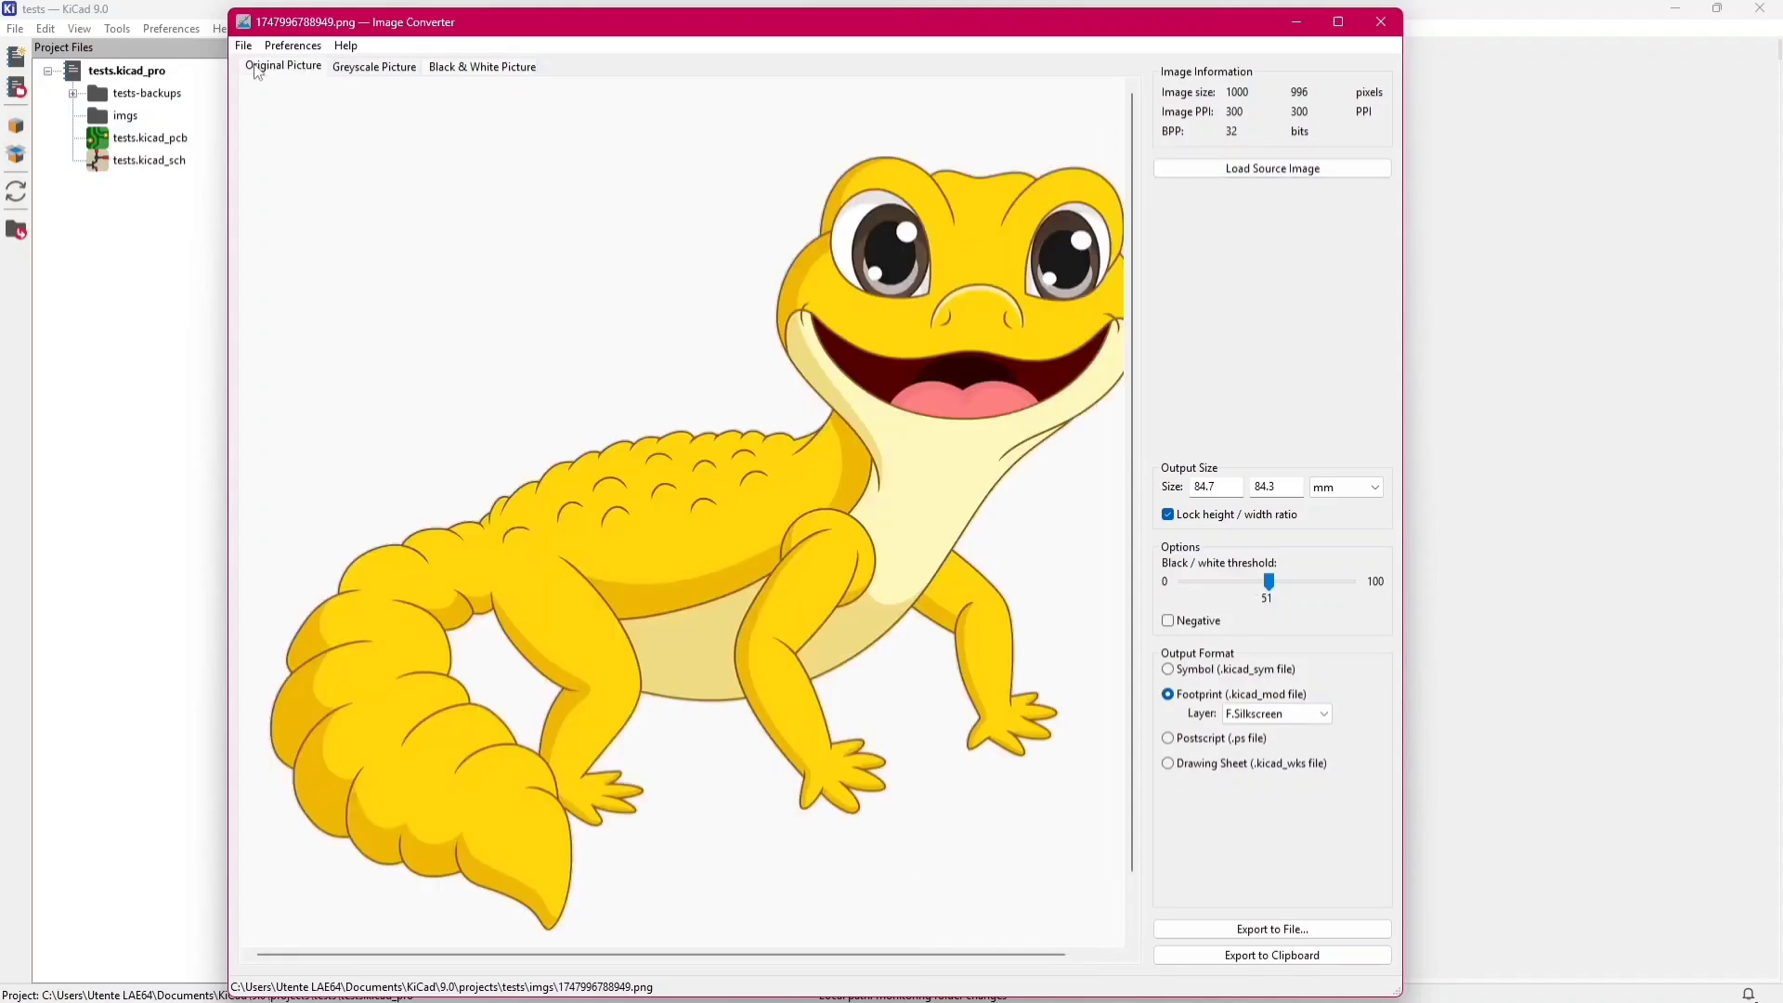
pyautogui.moveTo(591, 949); pyautogui.dragTo(610, 956)
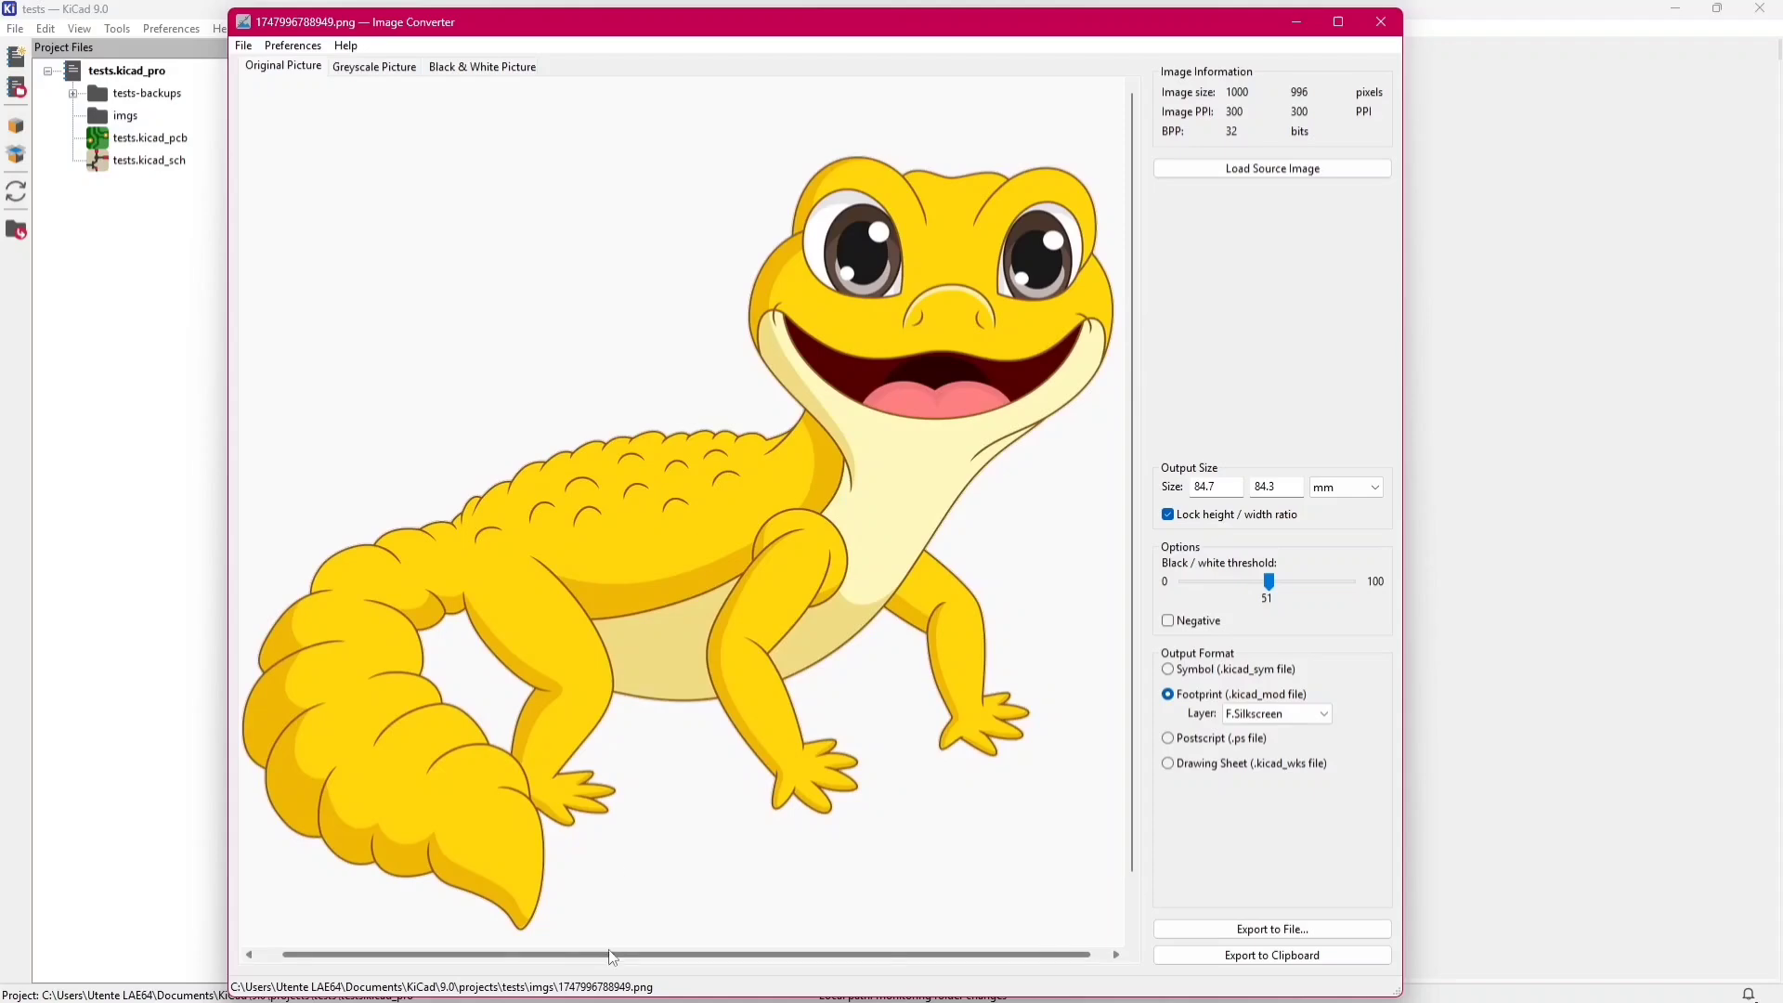
pyautogui.click(431, 69)
# - Set threshold 50, enable Negative, keep F.Silkscreen and export the lizard footprint to the clipboard
pyautogui.moveTo(1268, 583)
pyautogui.mouseDown()
pyautogui.moveTo(1200, 589)
pyautogui.moveTo(1326, 605)
pyautogui.moveTo(1192, 608)
pyautogui.moveTo(1323, 599)
pyautogui.moveTo(1270, 602)
pyautogui.mouseUp()
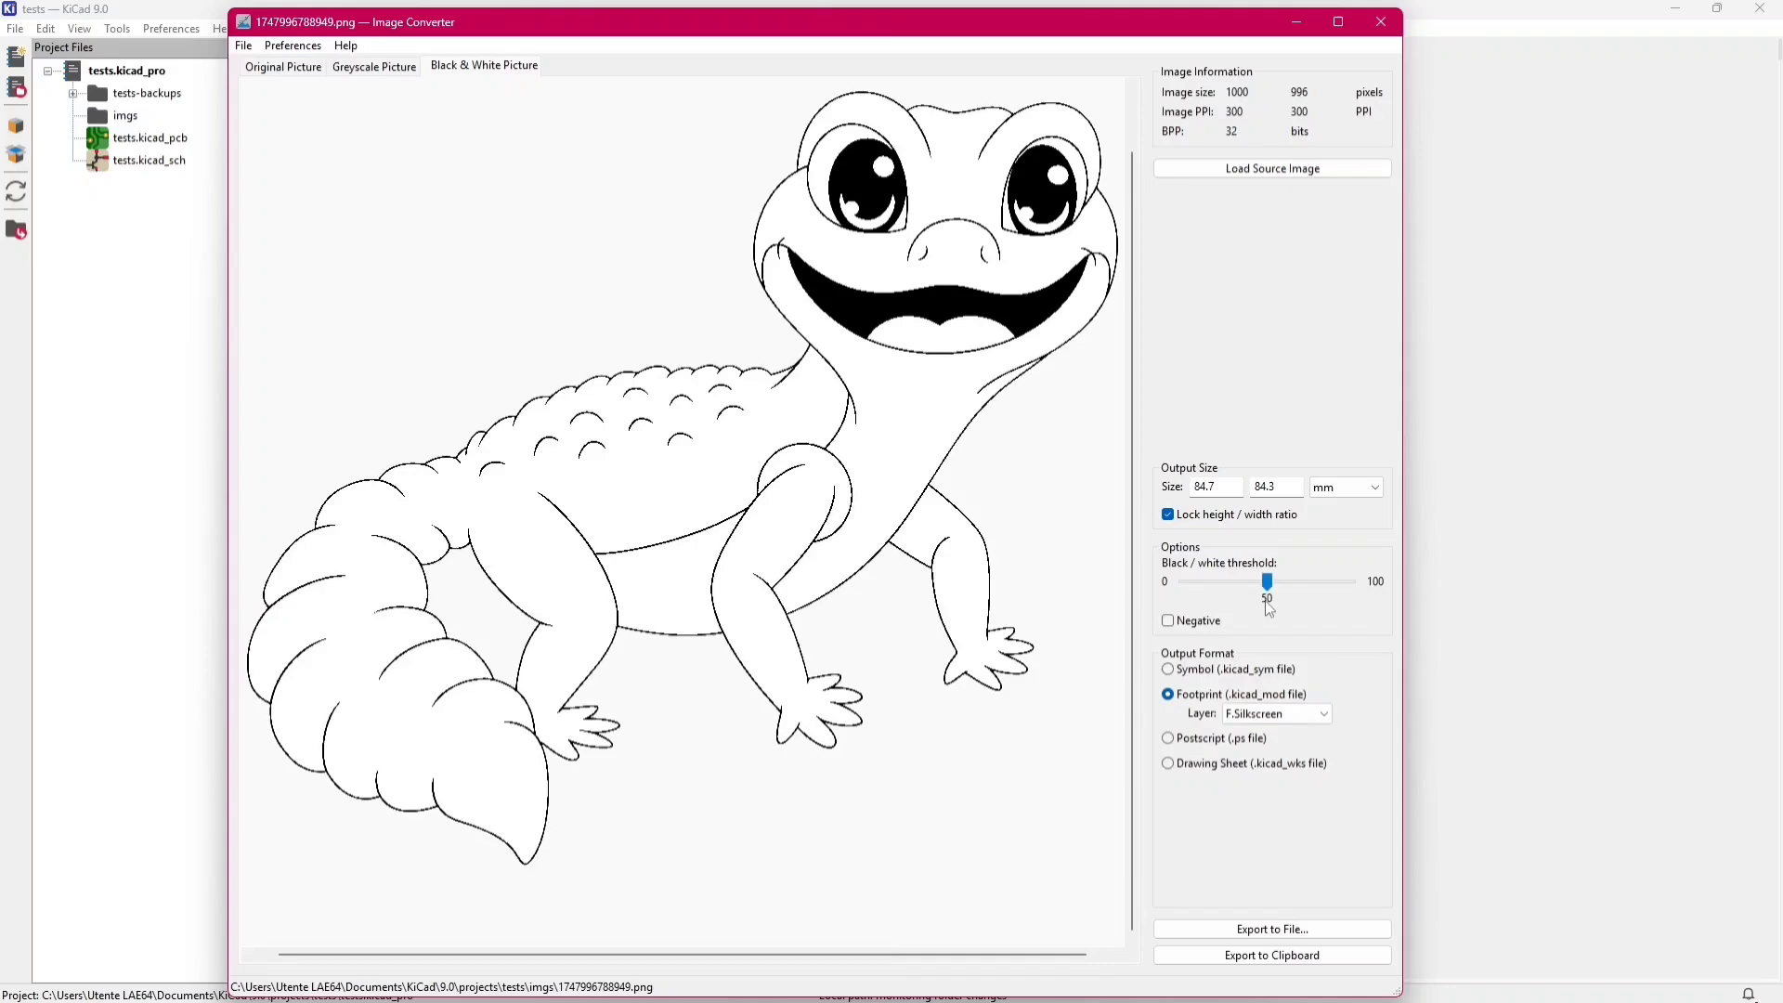
pyautogui.click(1172, 623)
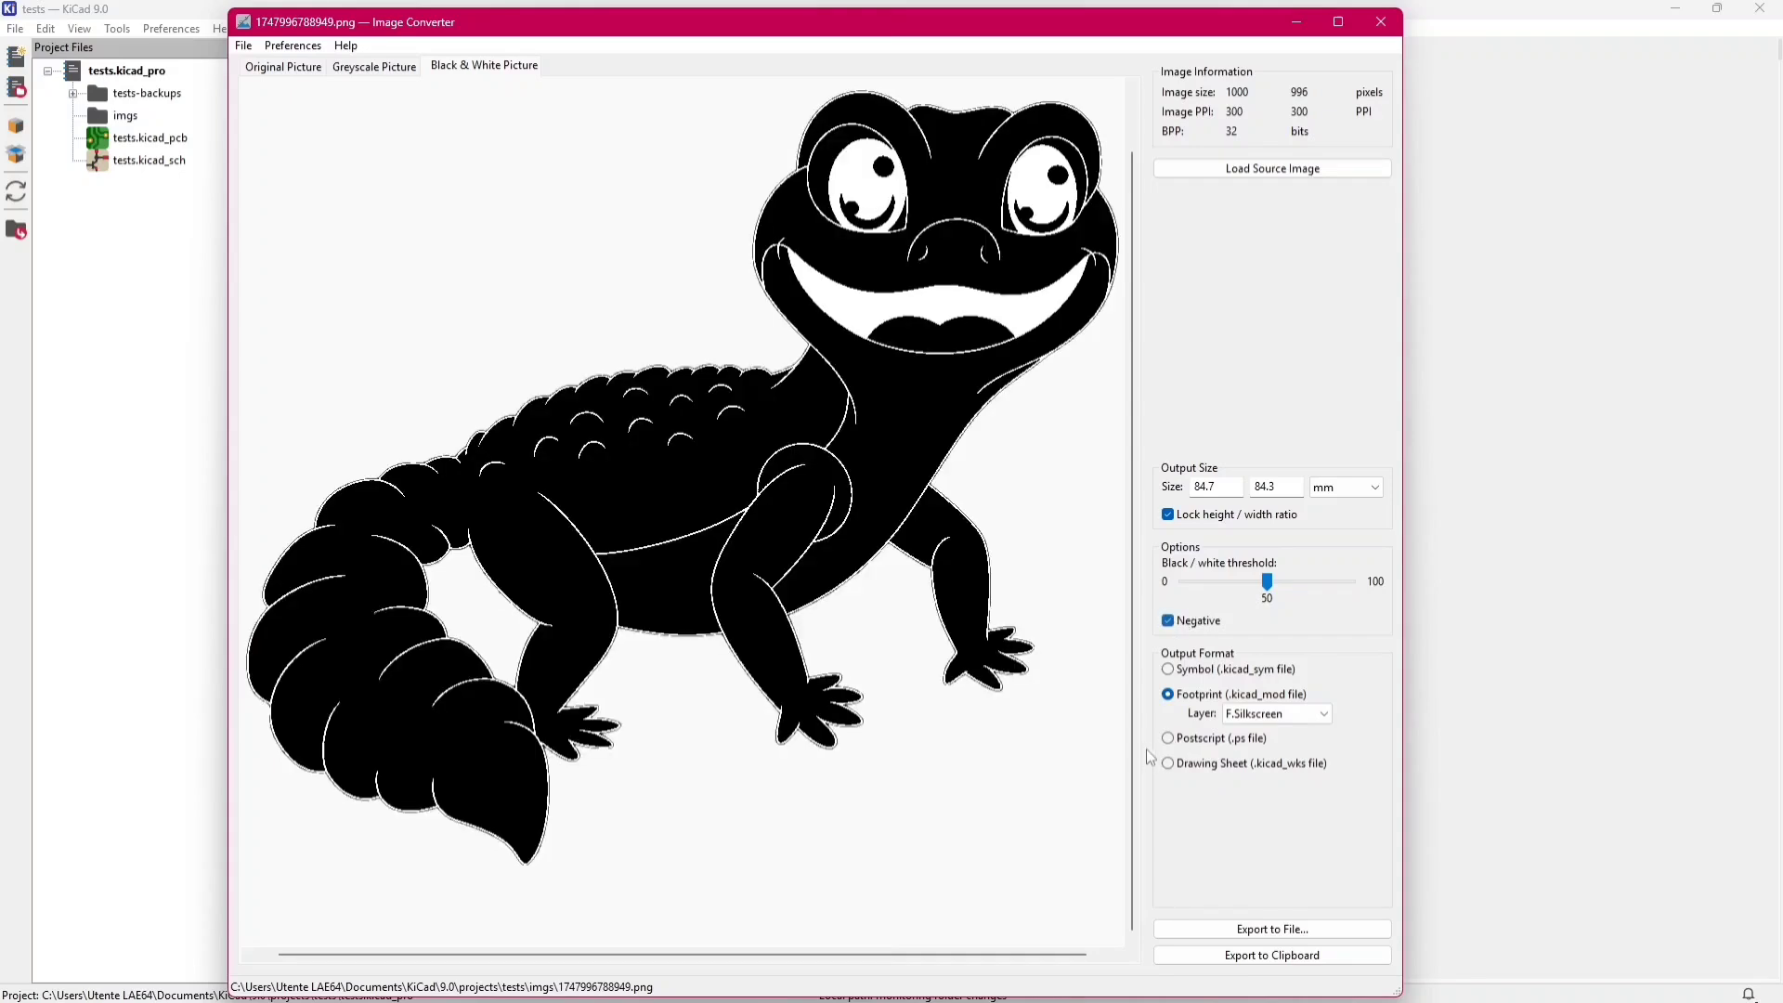
pyautogui.click(1258, 713)
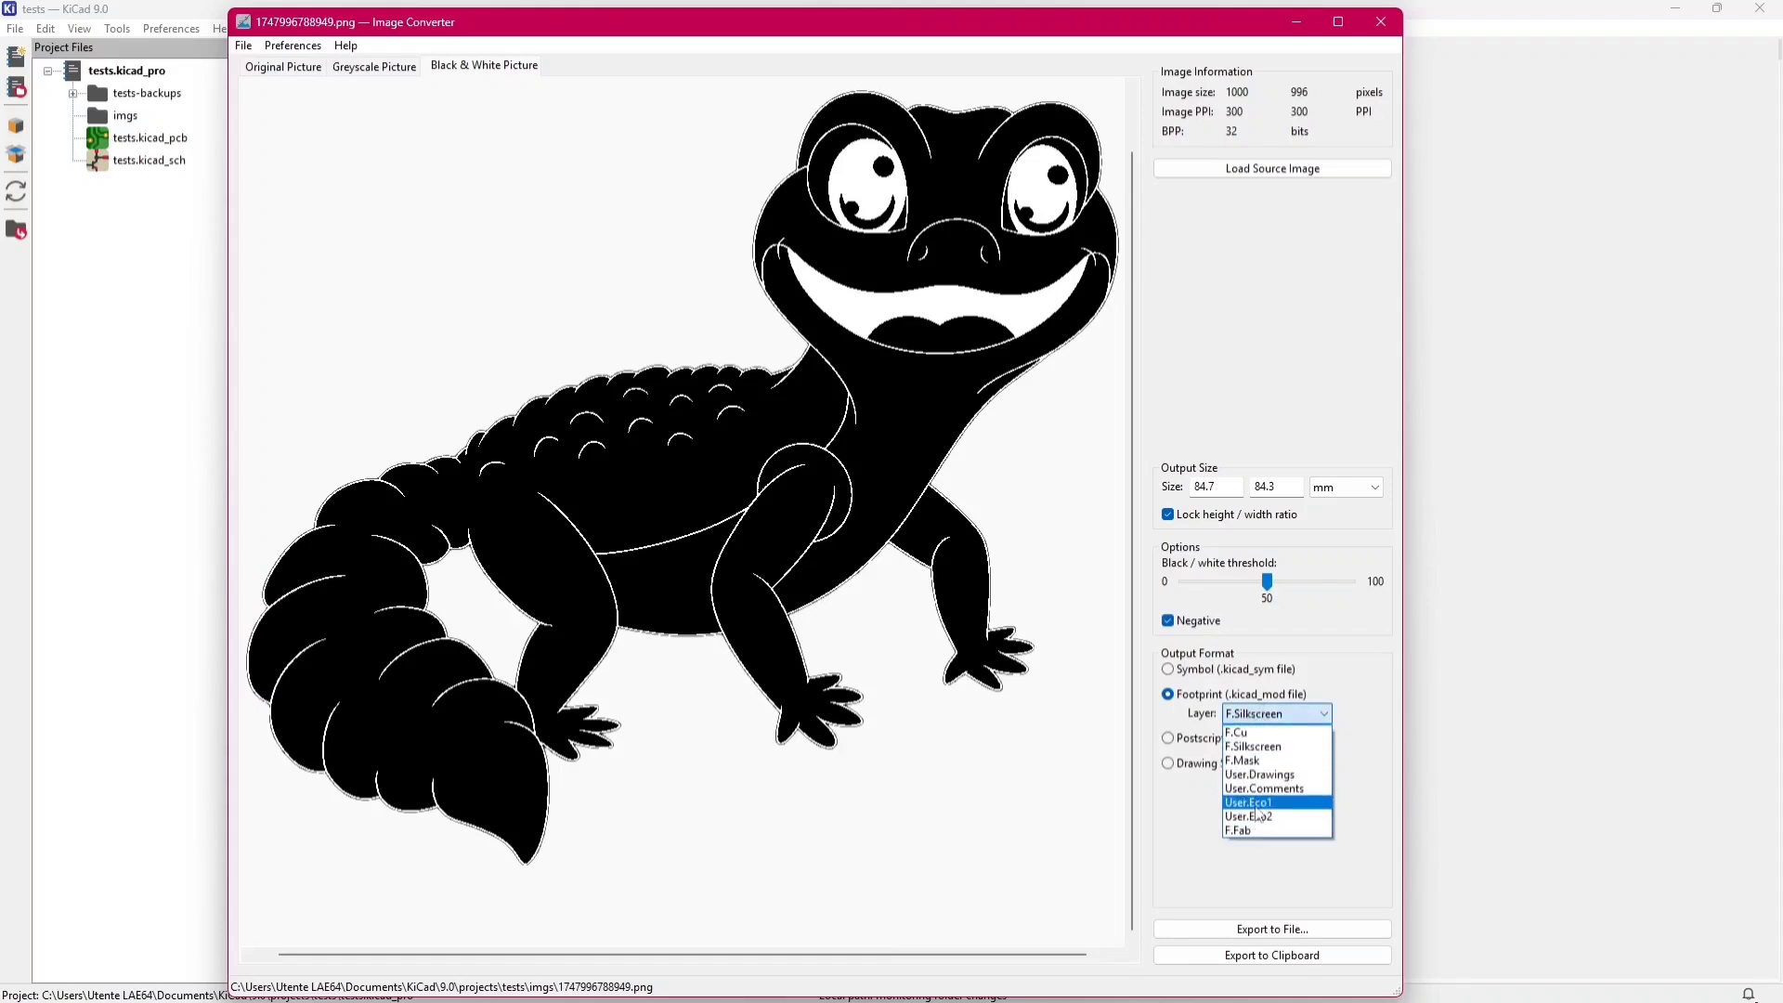
pyautogui.click(1260, 748)
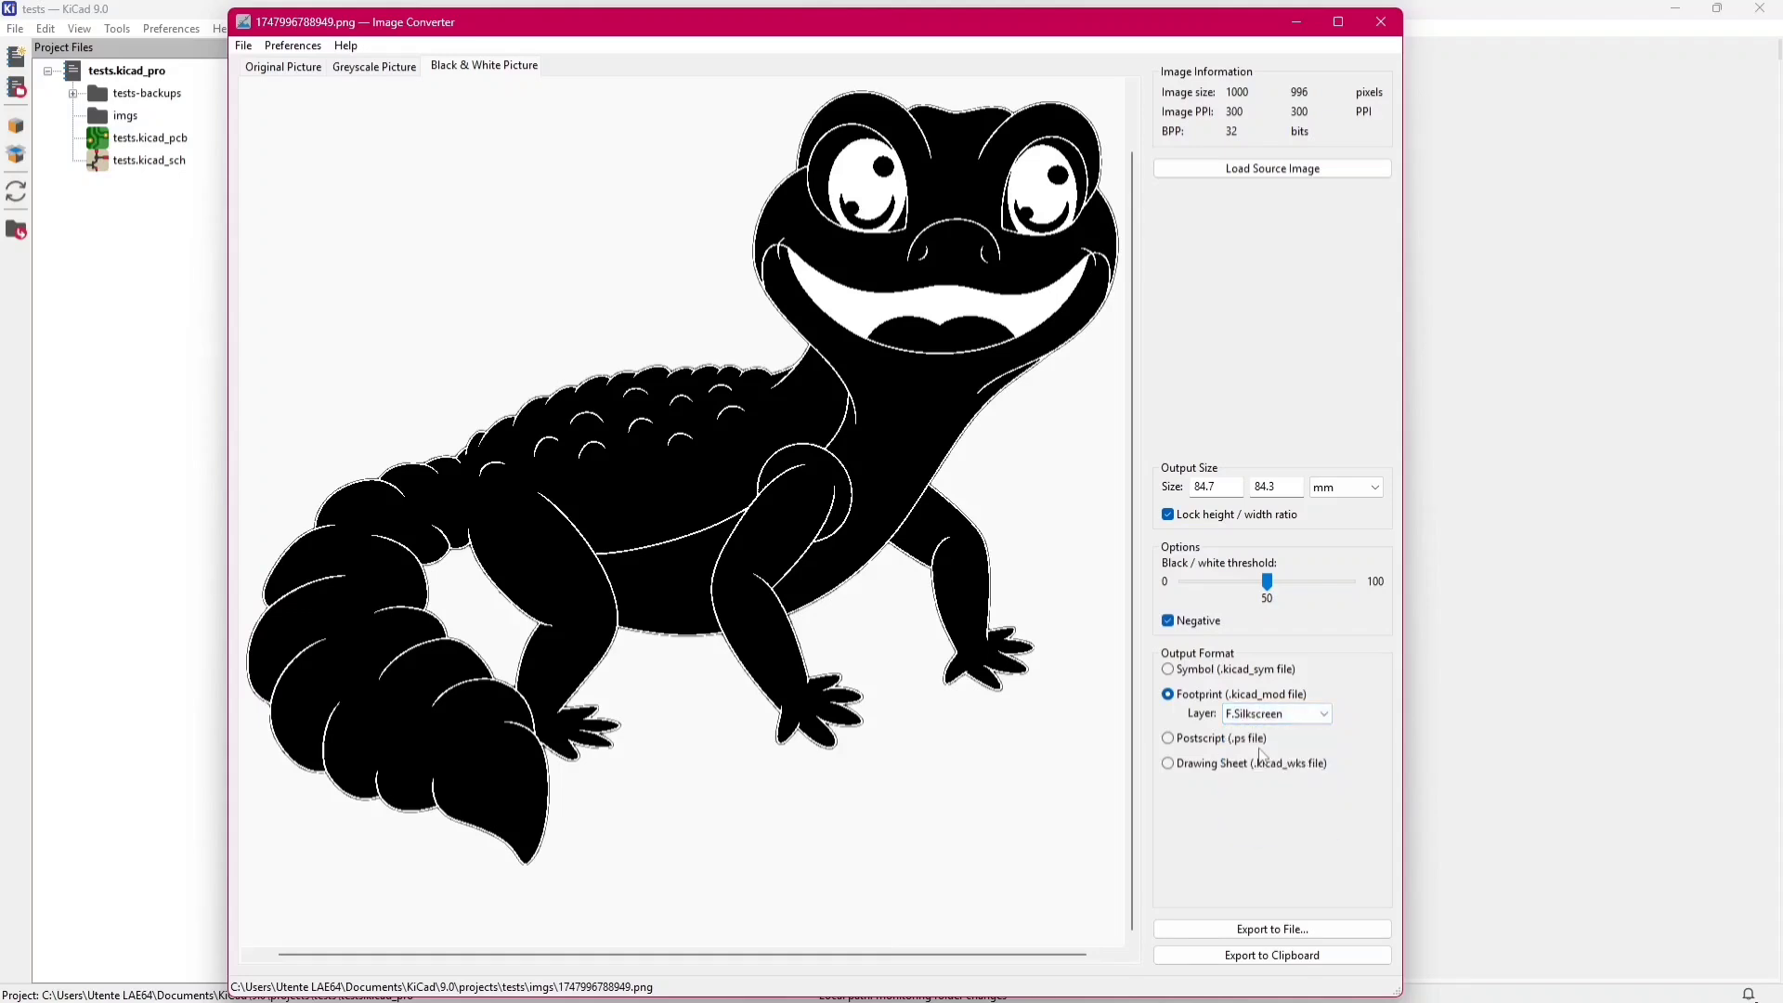
pyautogui.click(1282, 963)
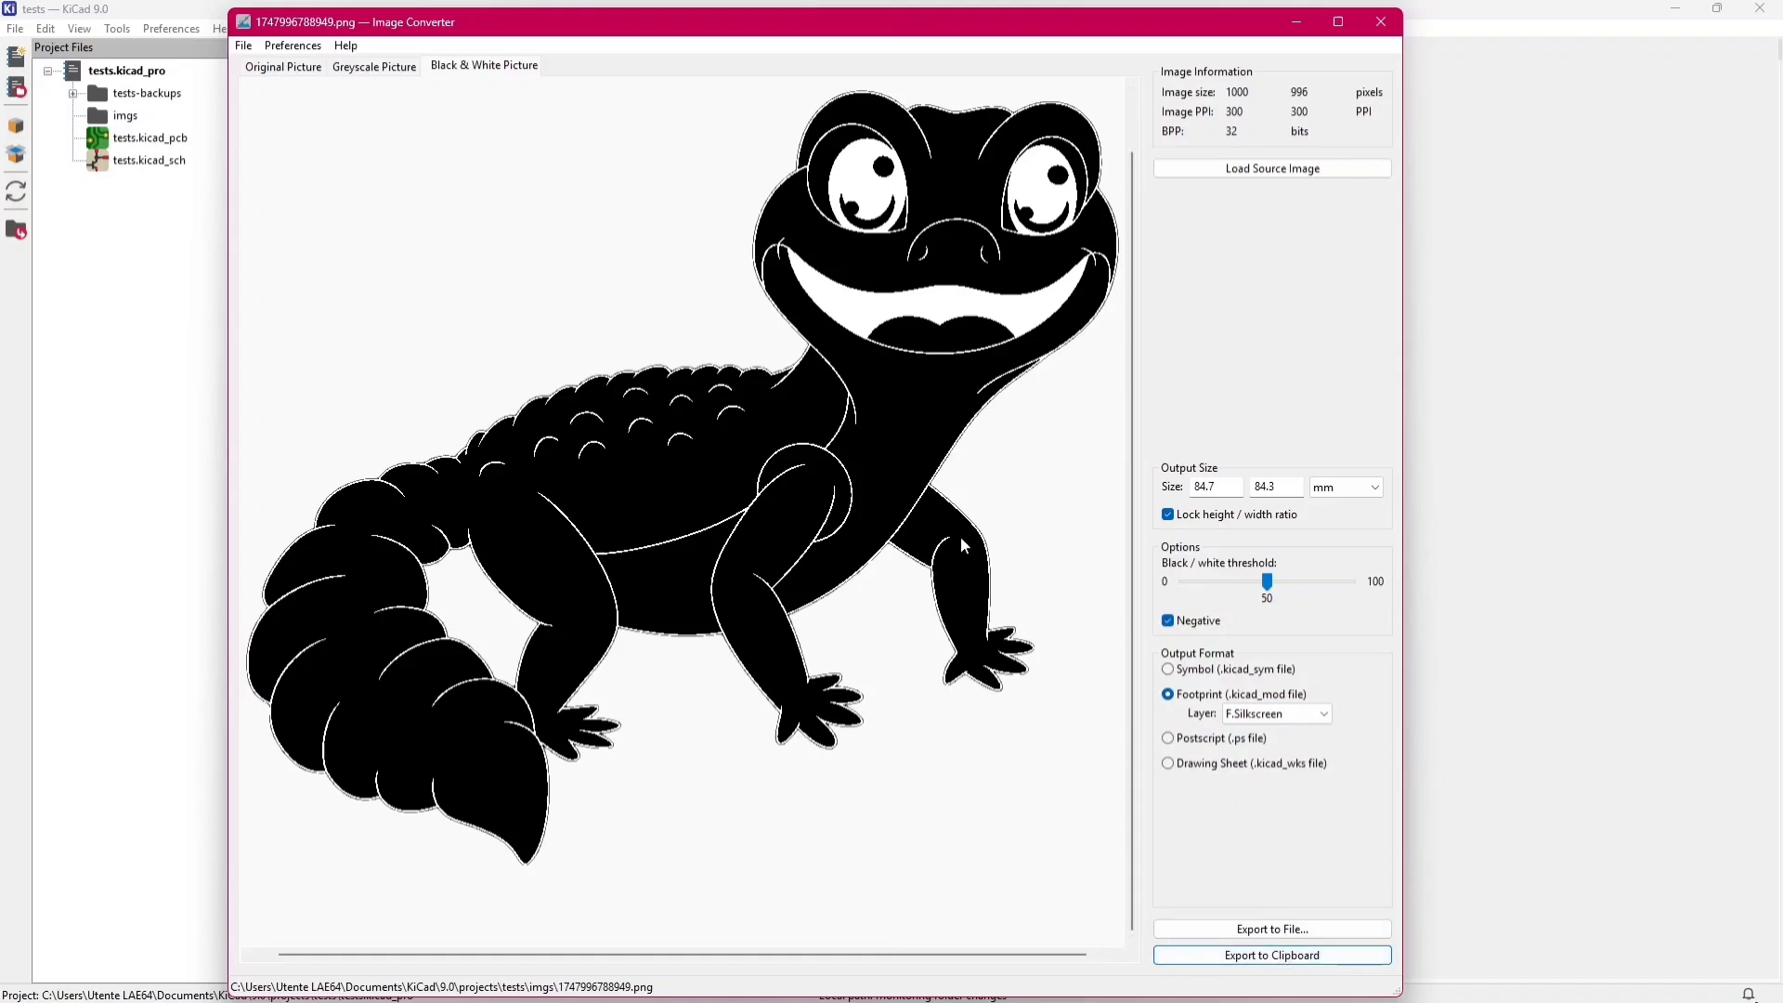
pyautogui.hotkey('alt', 'Tab')
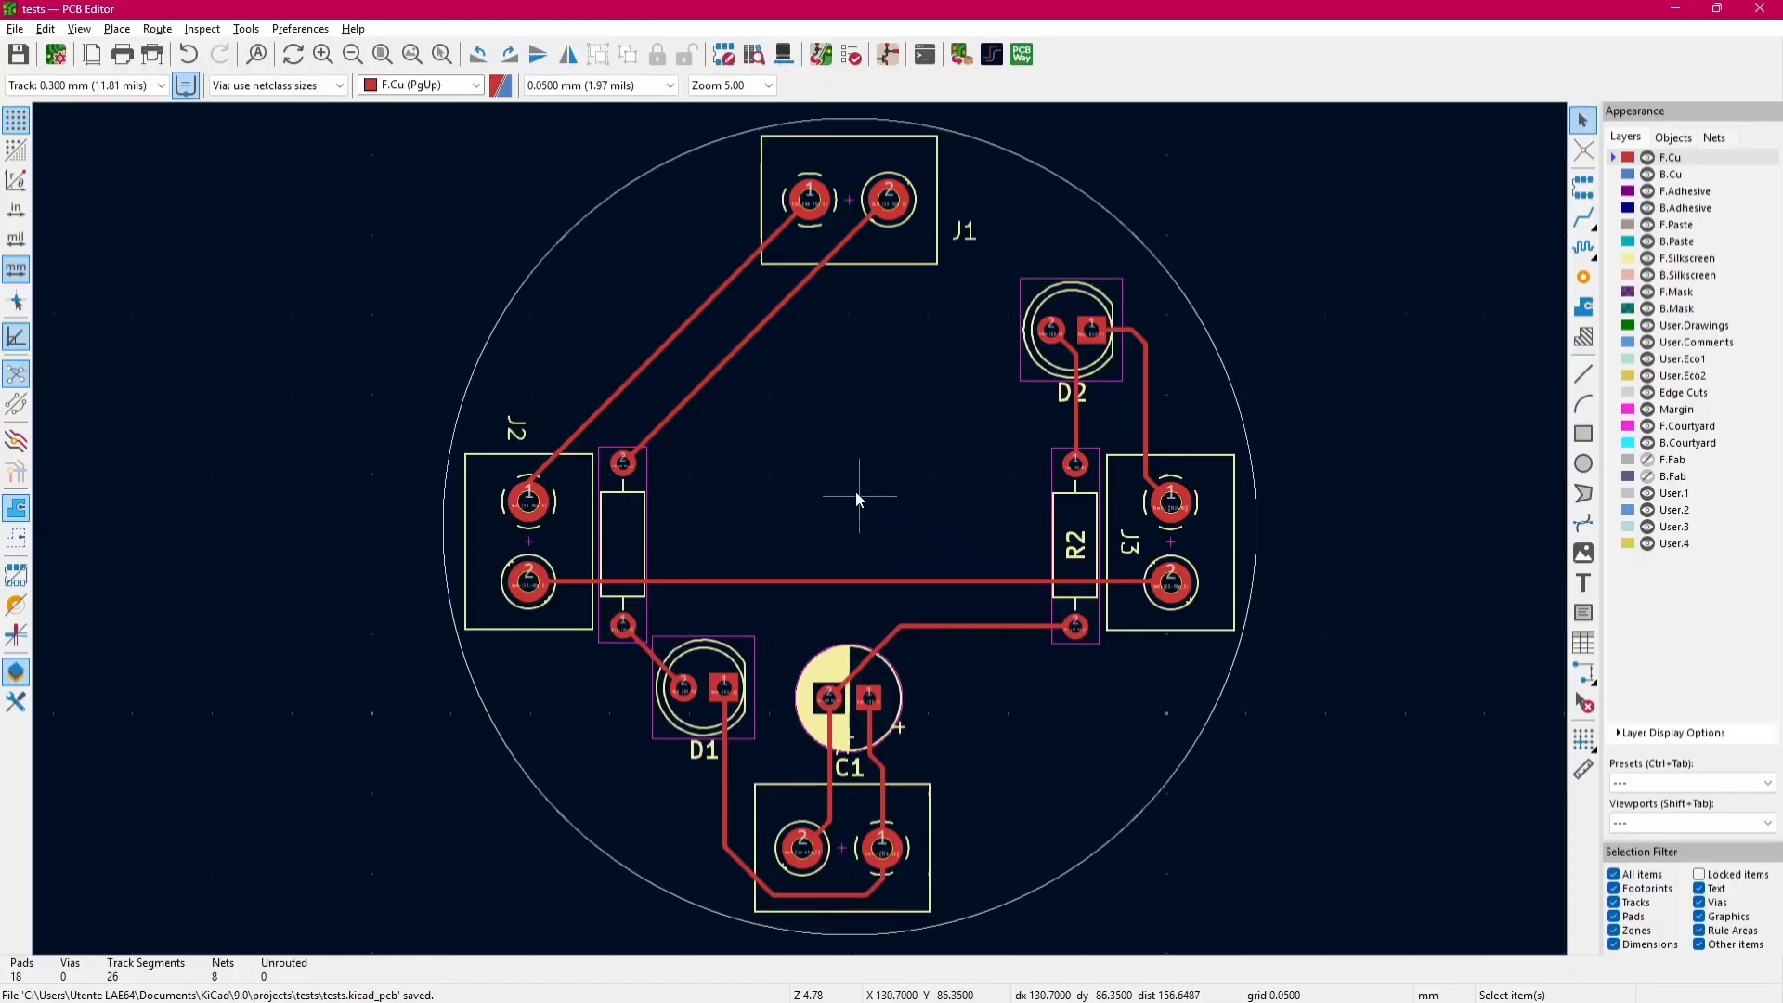
# - Paste the oversized lizard logo onto the board, then cancel its placement
pyautogui.hotkey('ctrl', 'v')
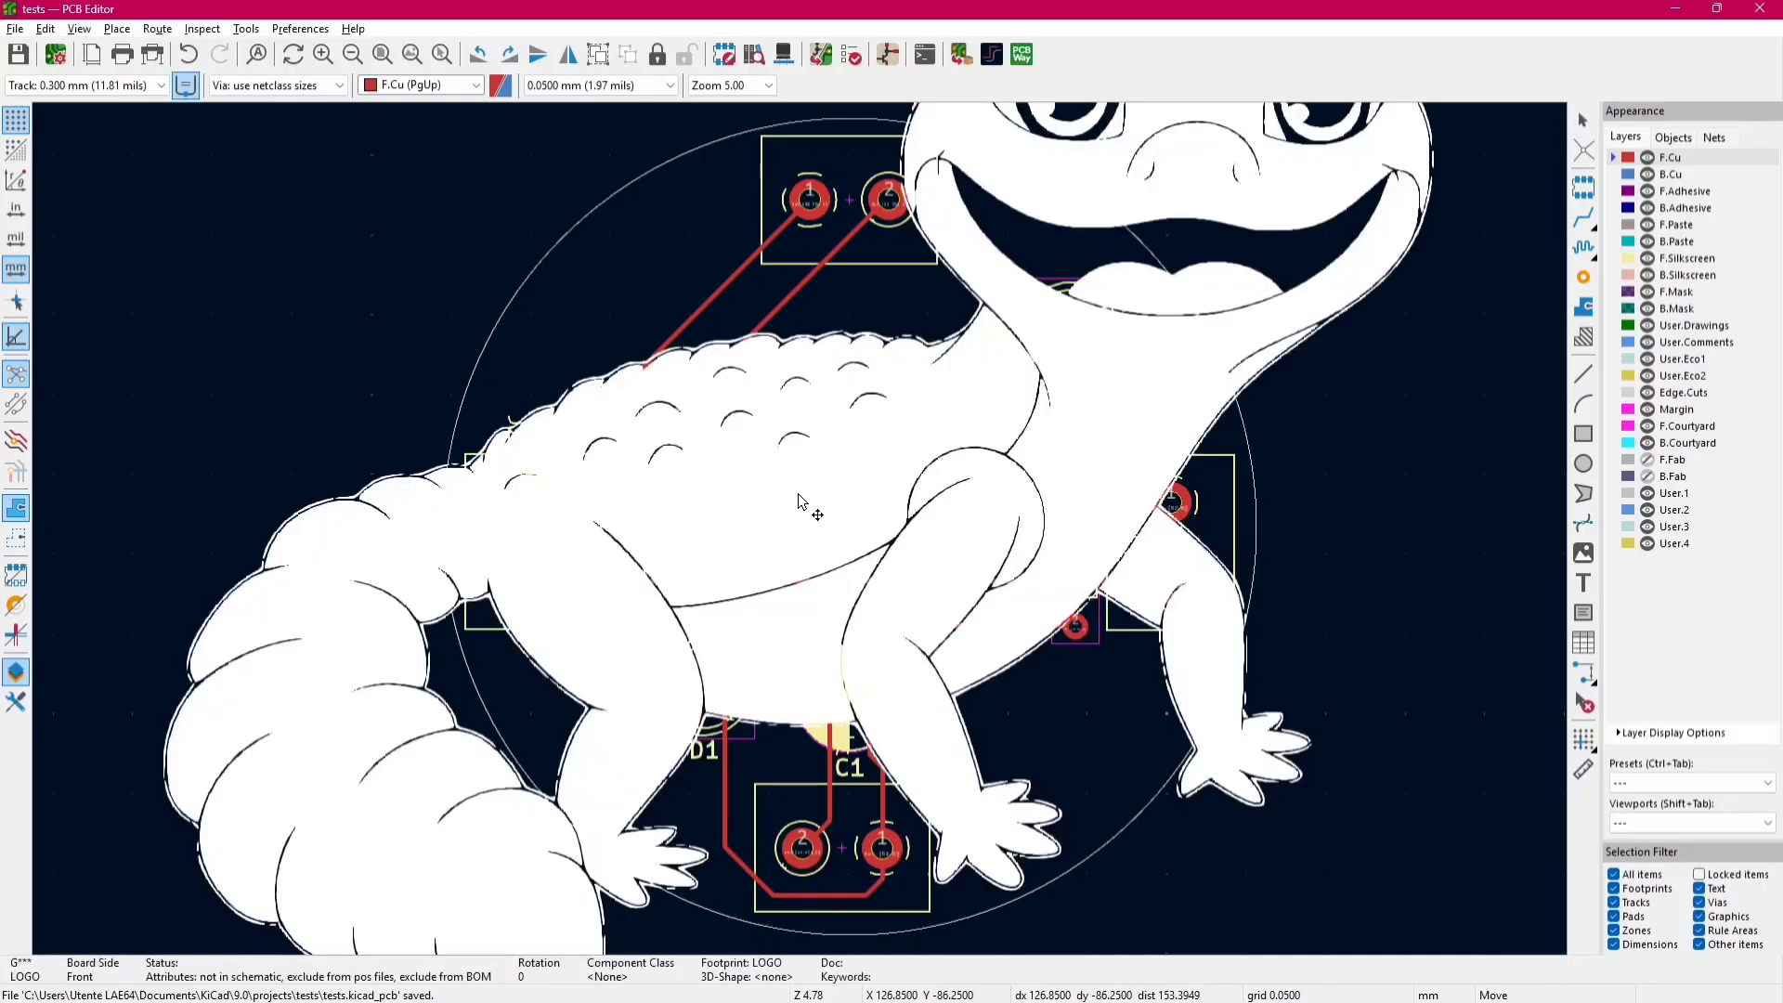
pyautogui.scroll(-4, 798, 506)
pyautogui.scroll(2, 802, 534)
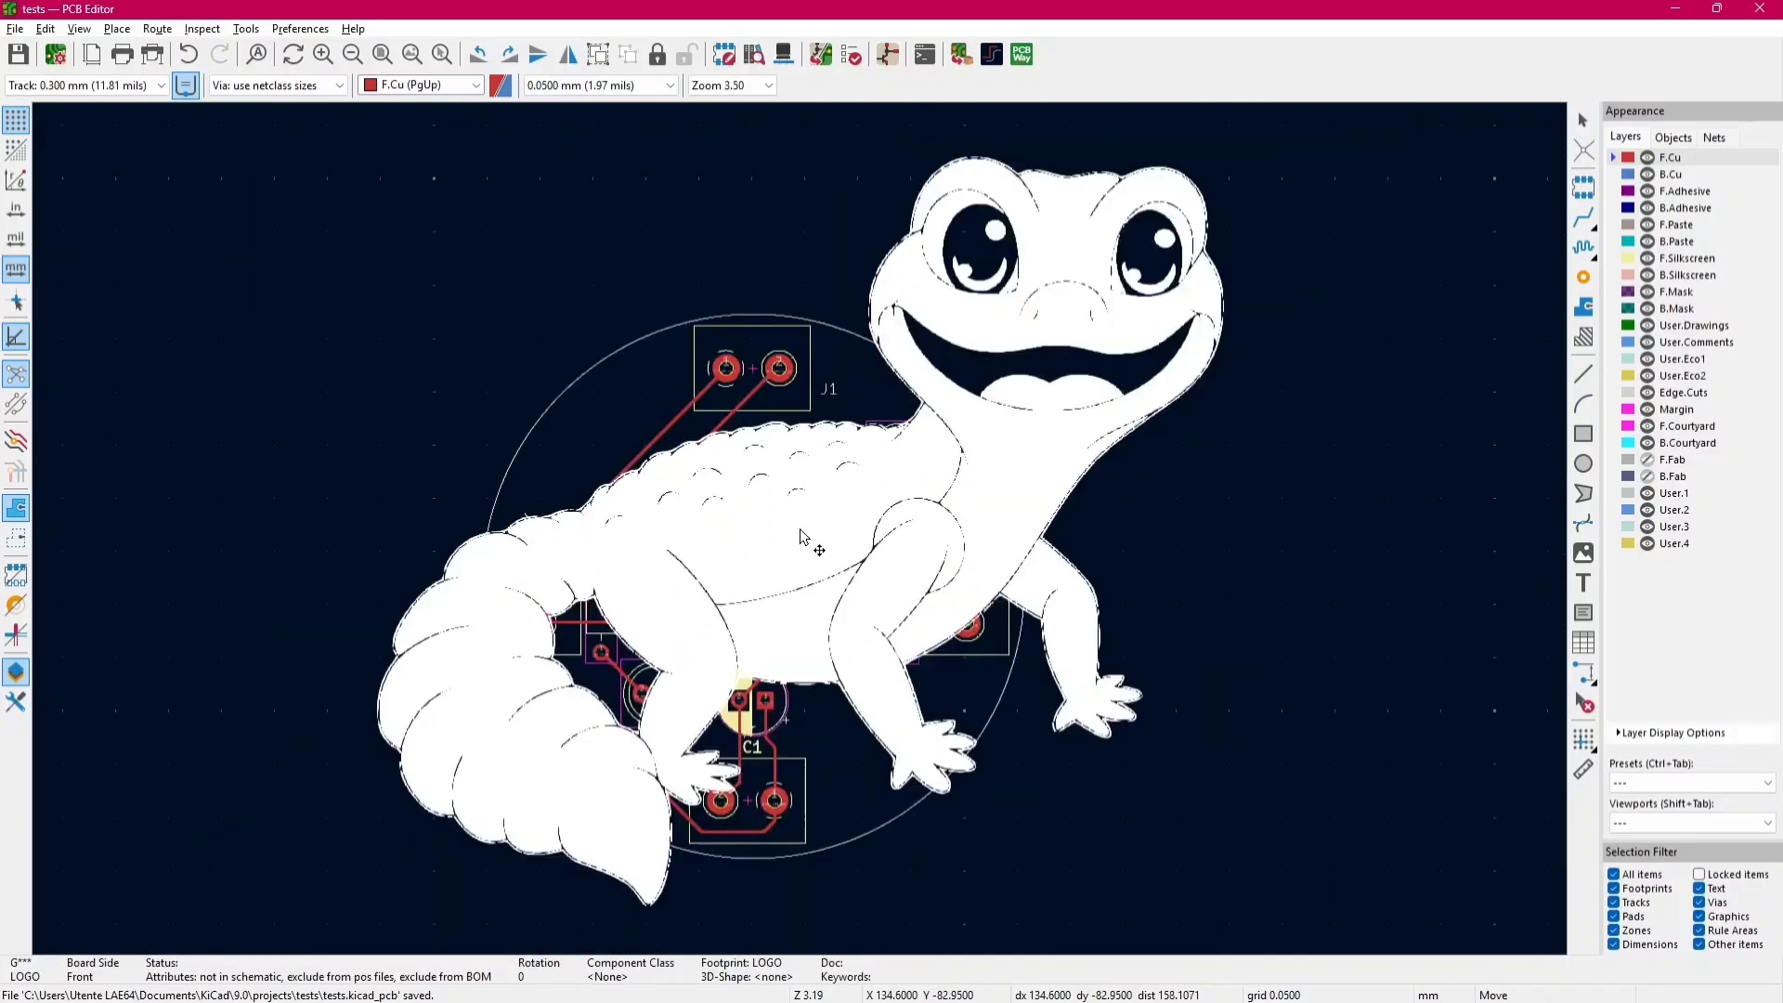
pyautogui.scroll(3, 801, 536)
pyautogui.press('Escape')
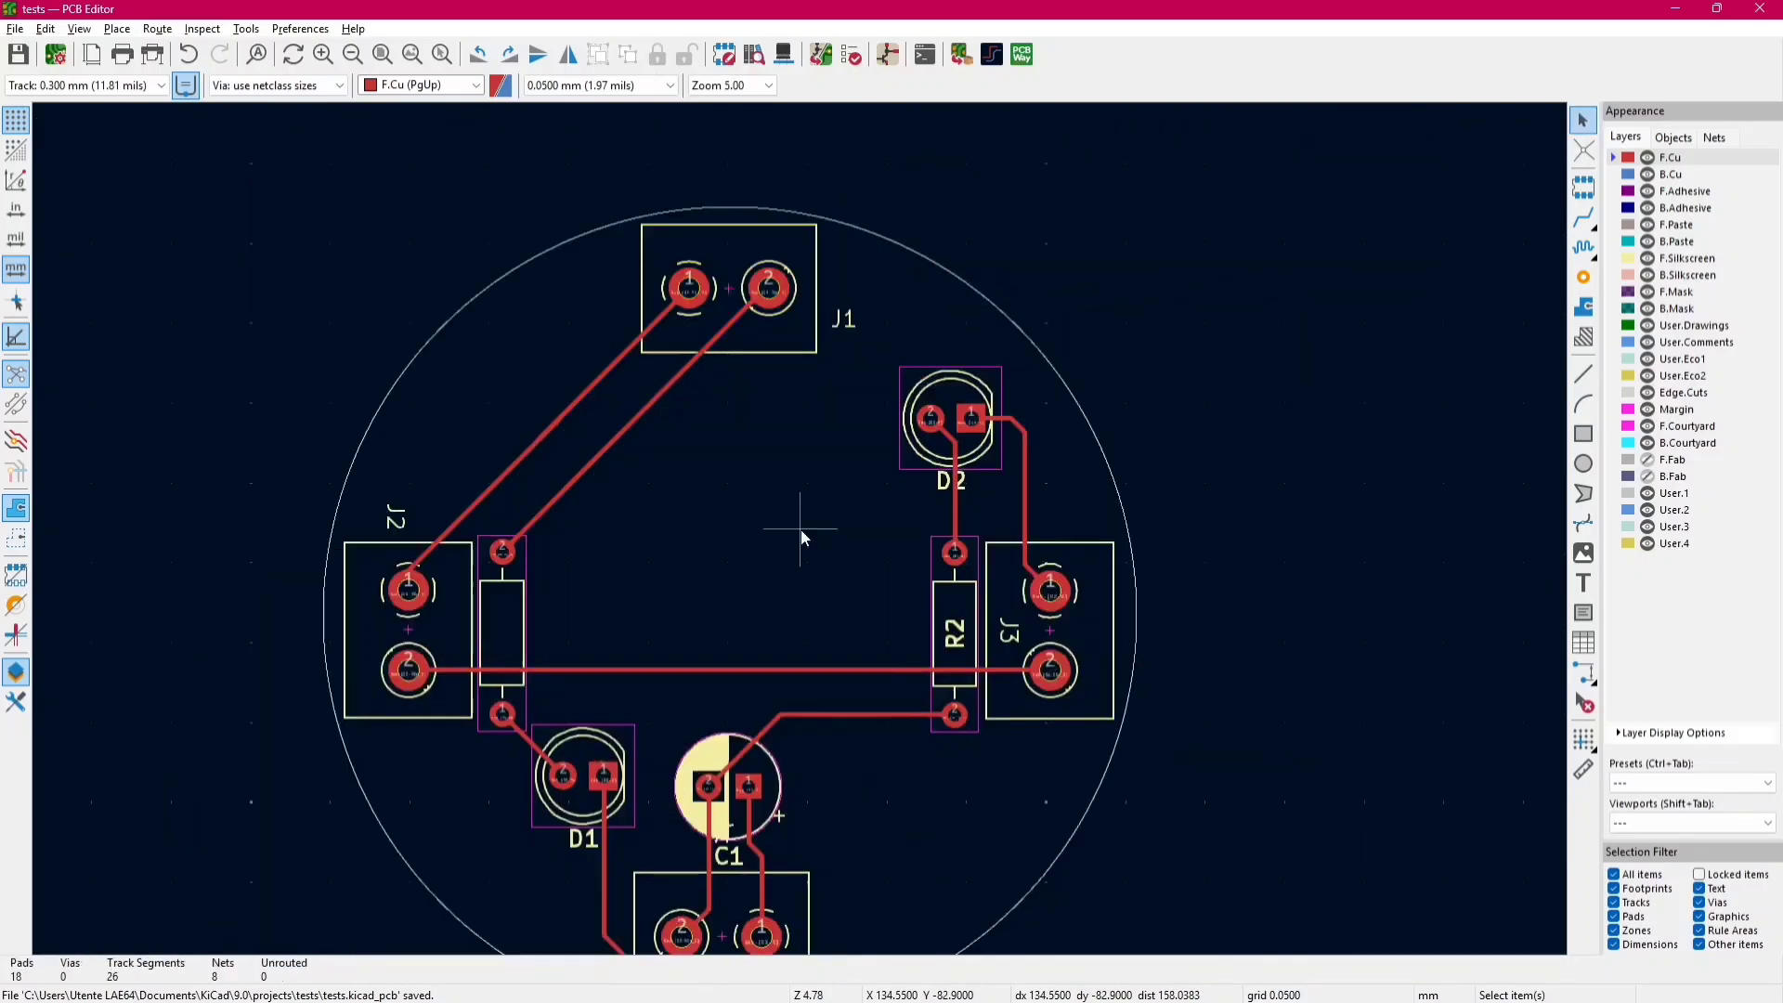
# - Change the lizard output width to 20 mm and re-export it to the clipboard
pyautogui.hotkey('alt', 'Tab')
pyautogui.moveTo(1215, 495); pyautogui.dragTo(1185, 489)
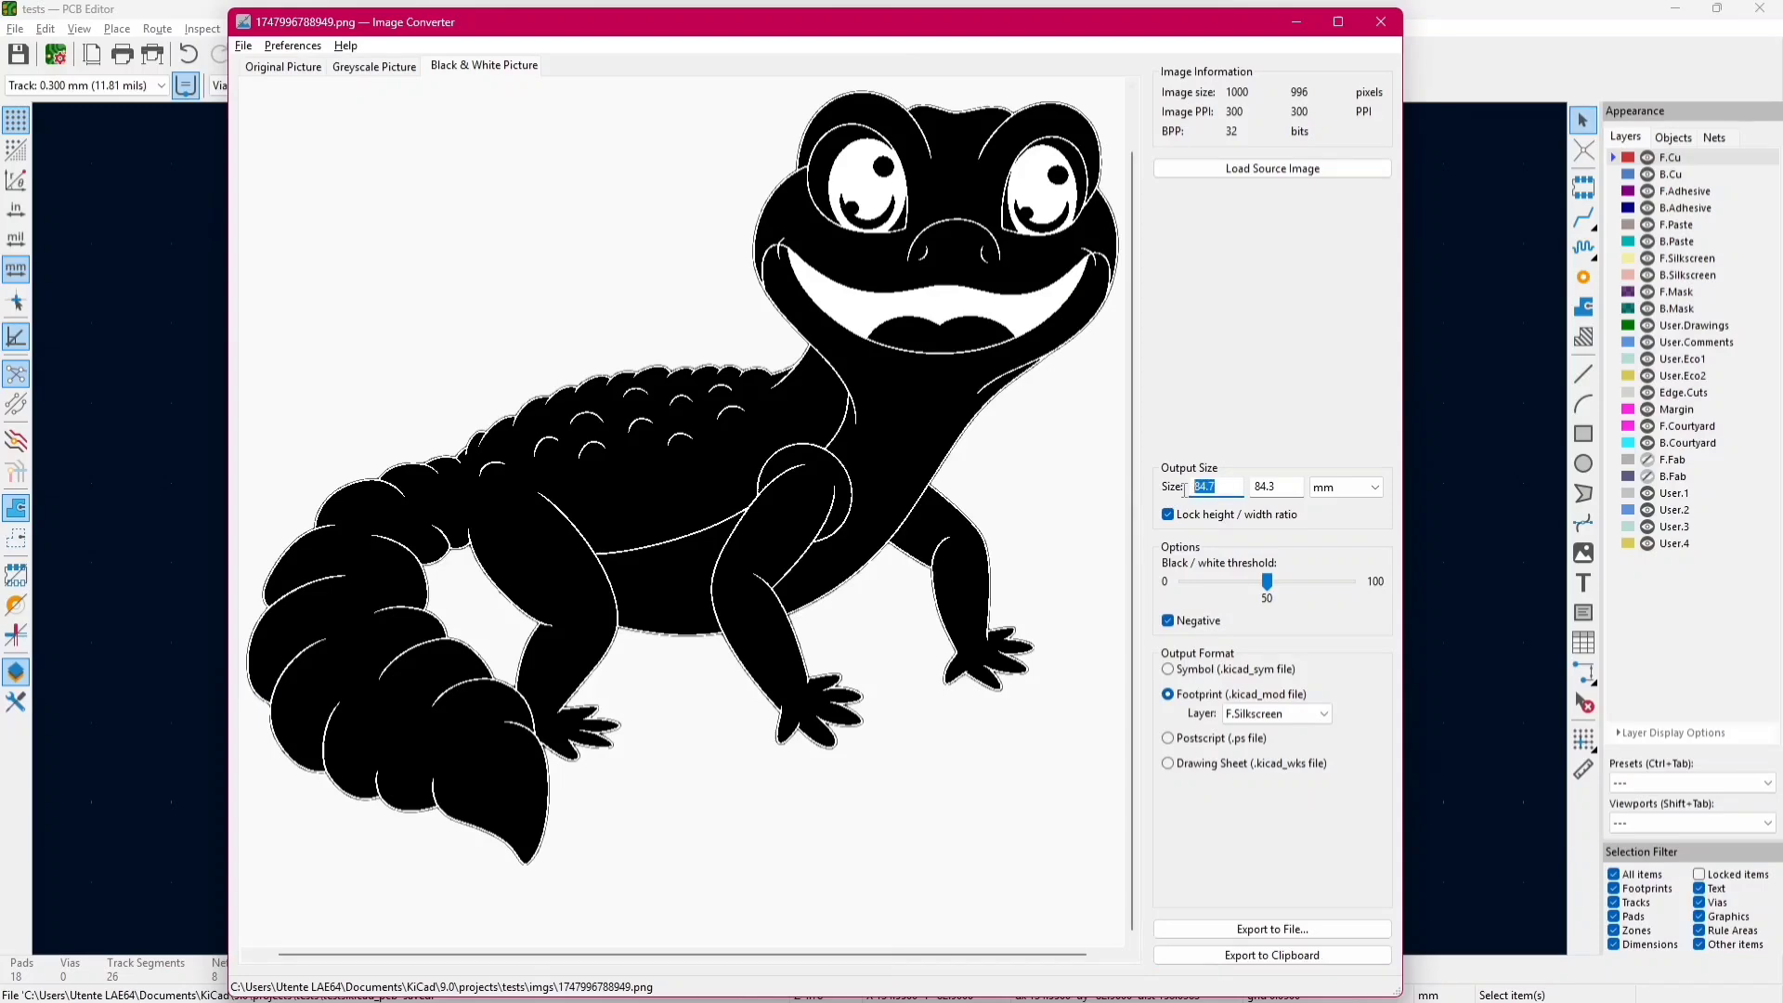
pyautogui.write('20')
pyautogui.click(1284, 953)
pyautogui.hotkey('alt', 'Tab')
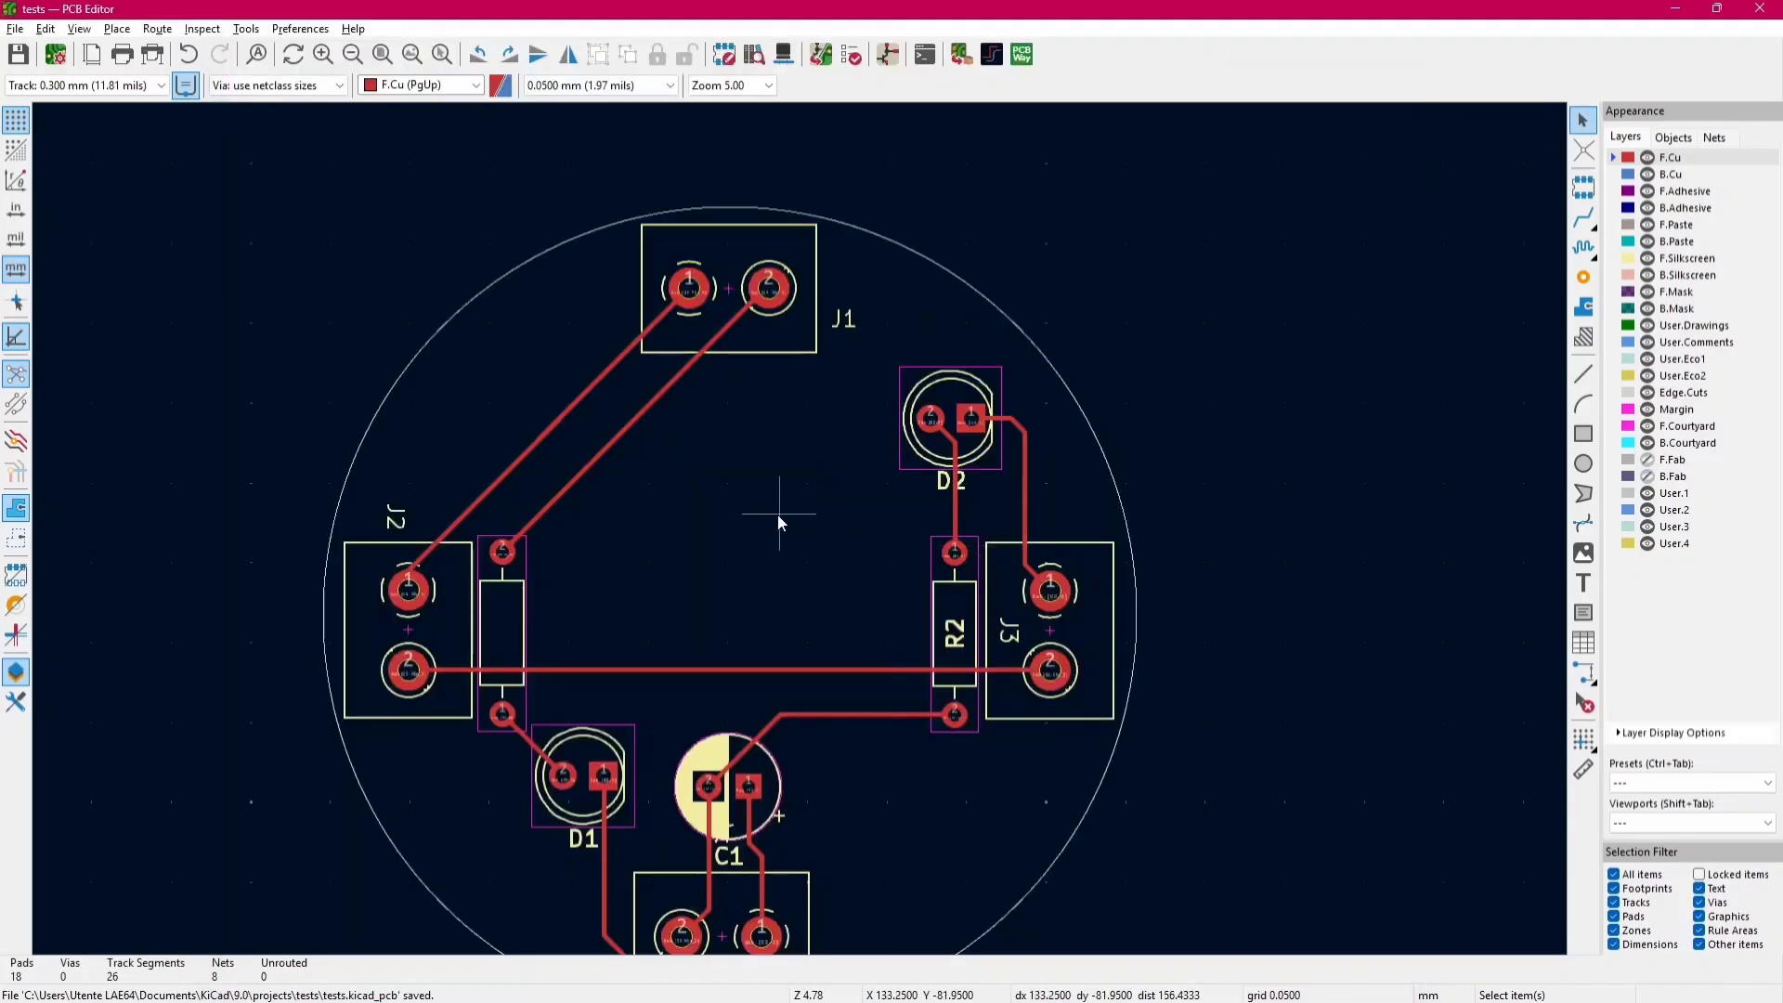
# - Paste the 20 mm lizard logo and place it in the upper middle of the board, left of D2
pyautogui.hotkey('ctrl', 'v')
pyautogui.scroll(4, 715, 529)
pyautogui.scroll(-1, 743, 534)
pyautogui.click(801, 536)
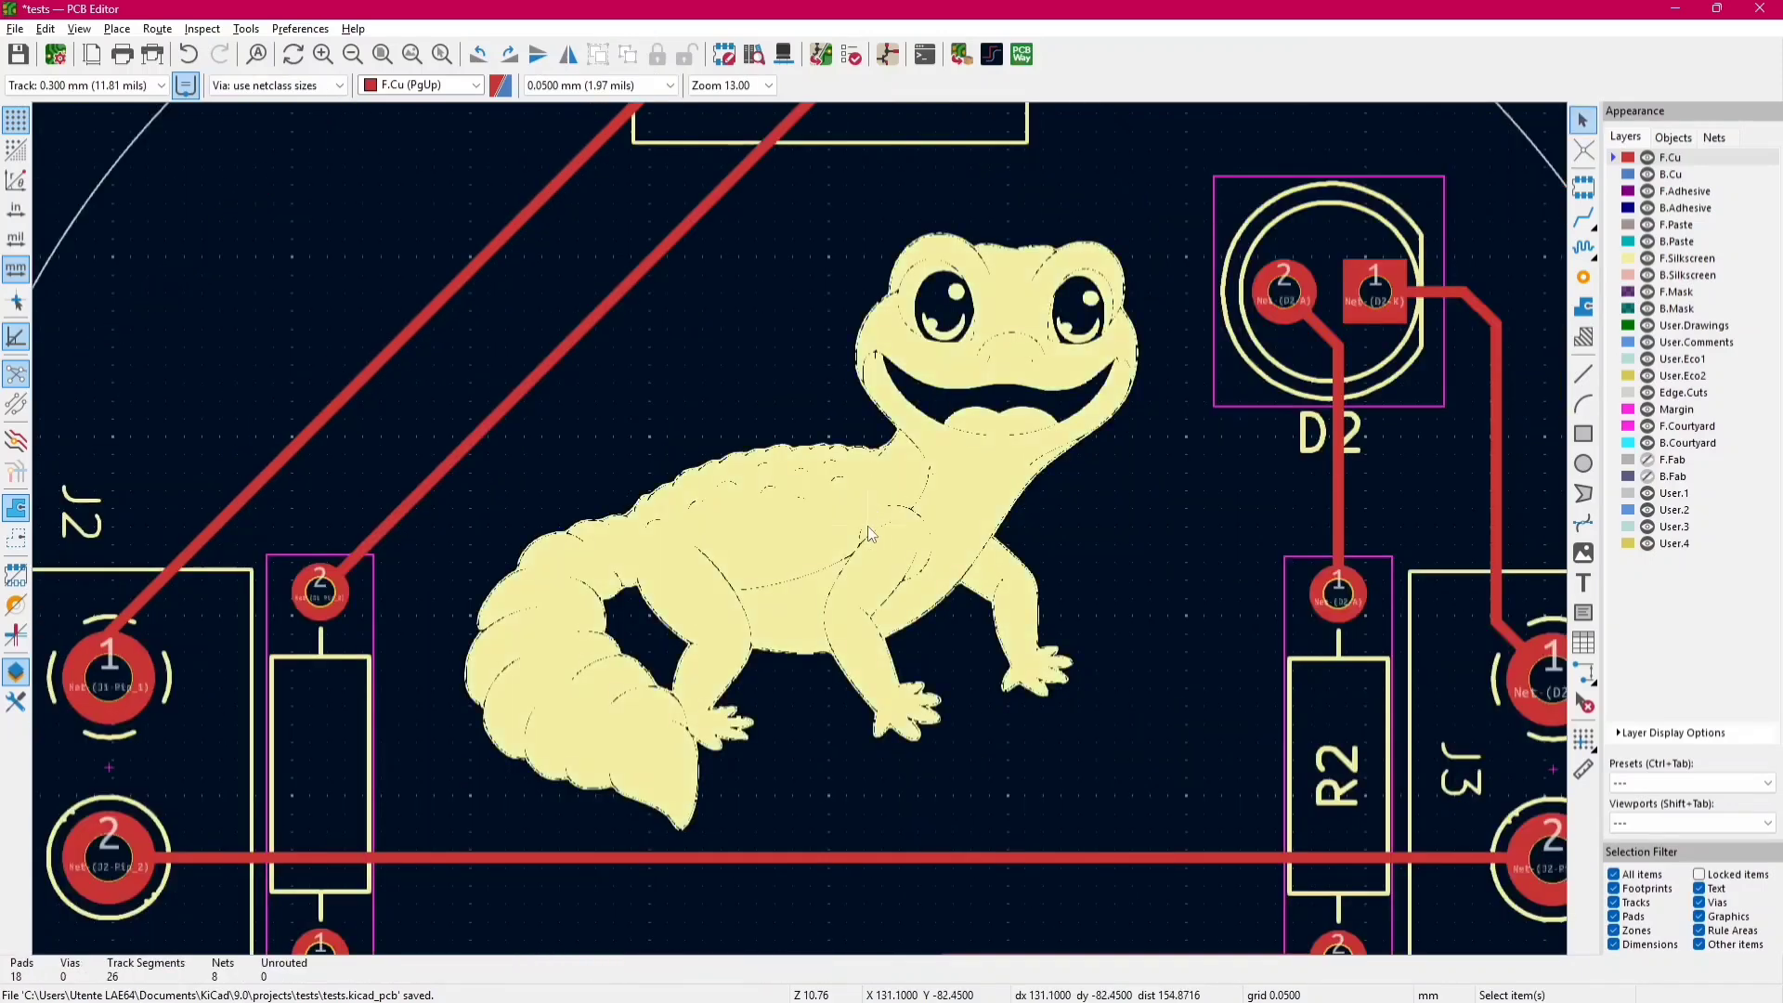
pyautogui.scroll(2, 923, 462)
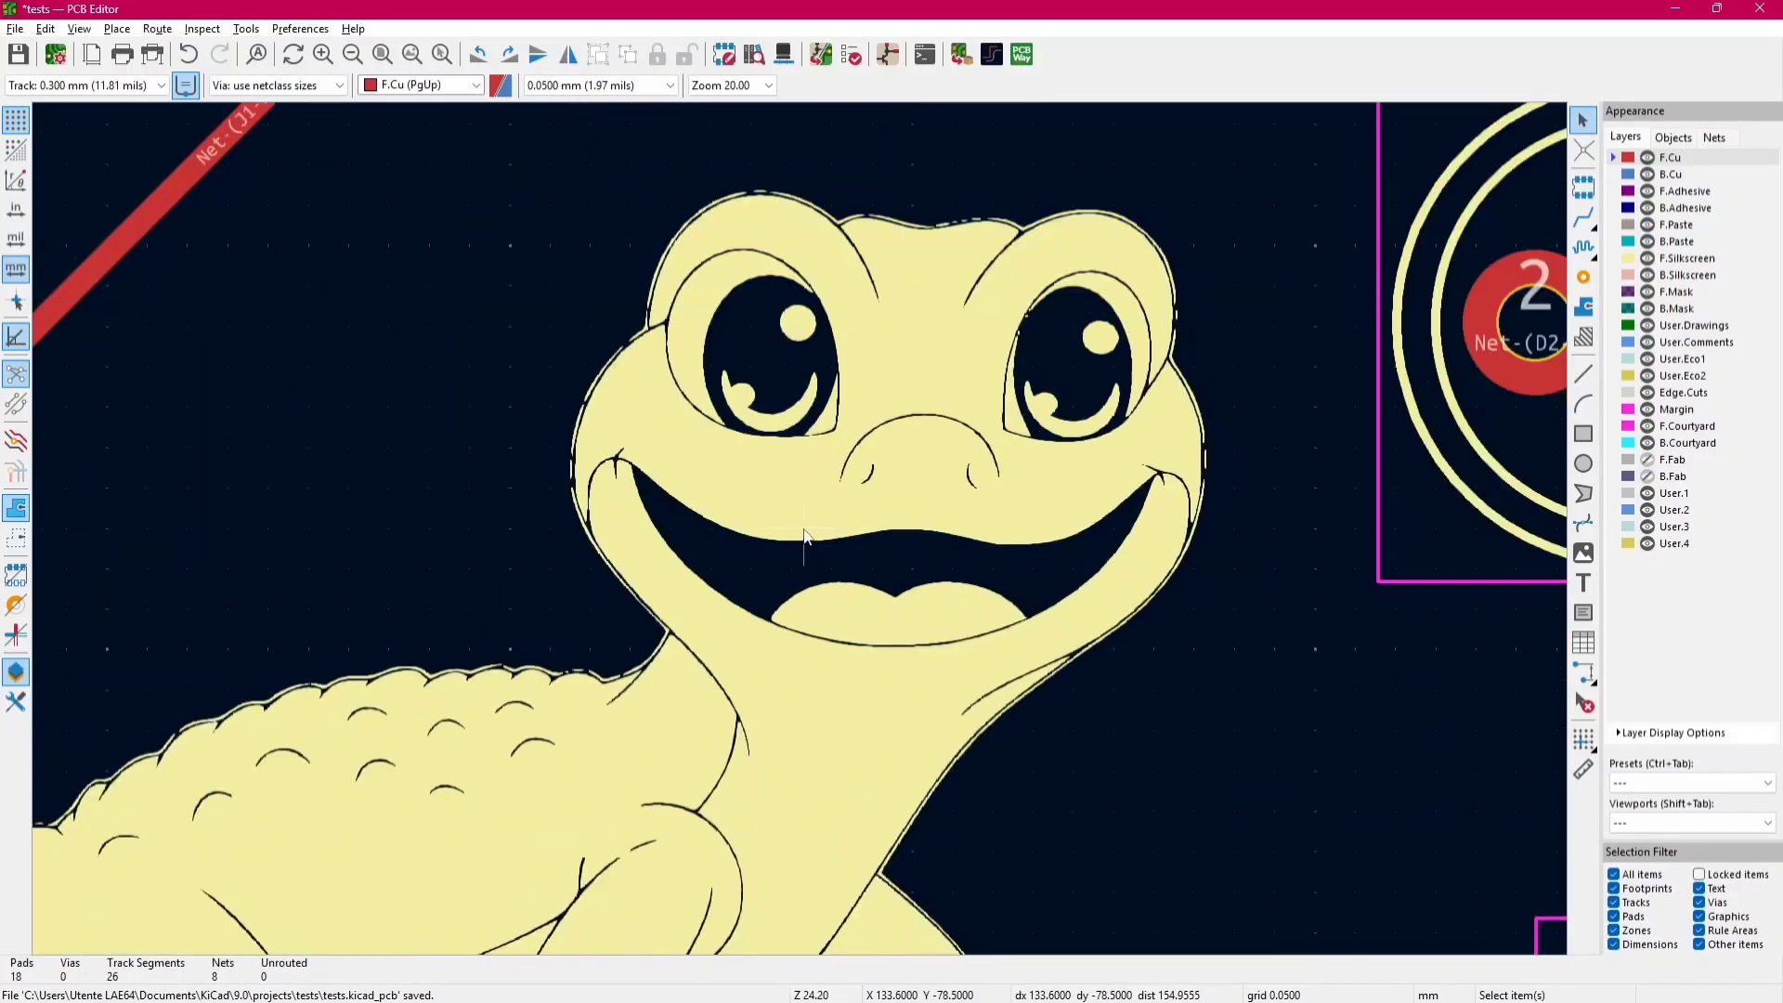
pyautogui.scroll(-2, 889, 483)
pyautogui.scroll(1, 783, 552)
pyautogui.moveTo(862, 529); pyautogui.dragTo(922, 449, button='middle')
pyautogui.scroll(-2, 921, 449)
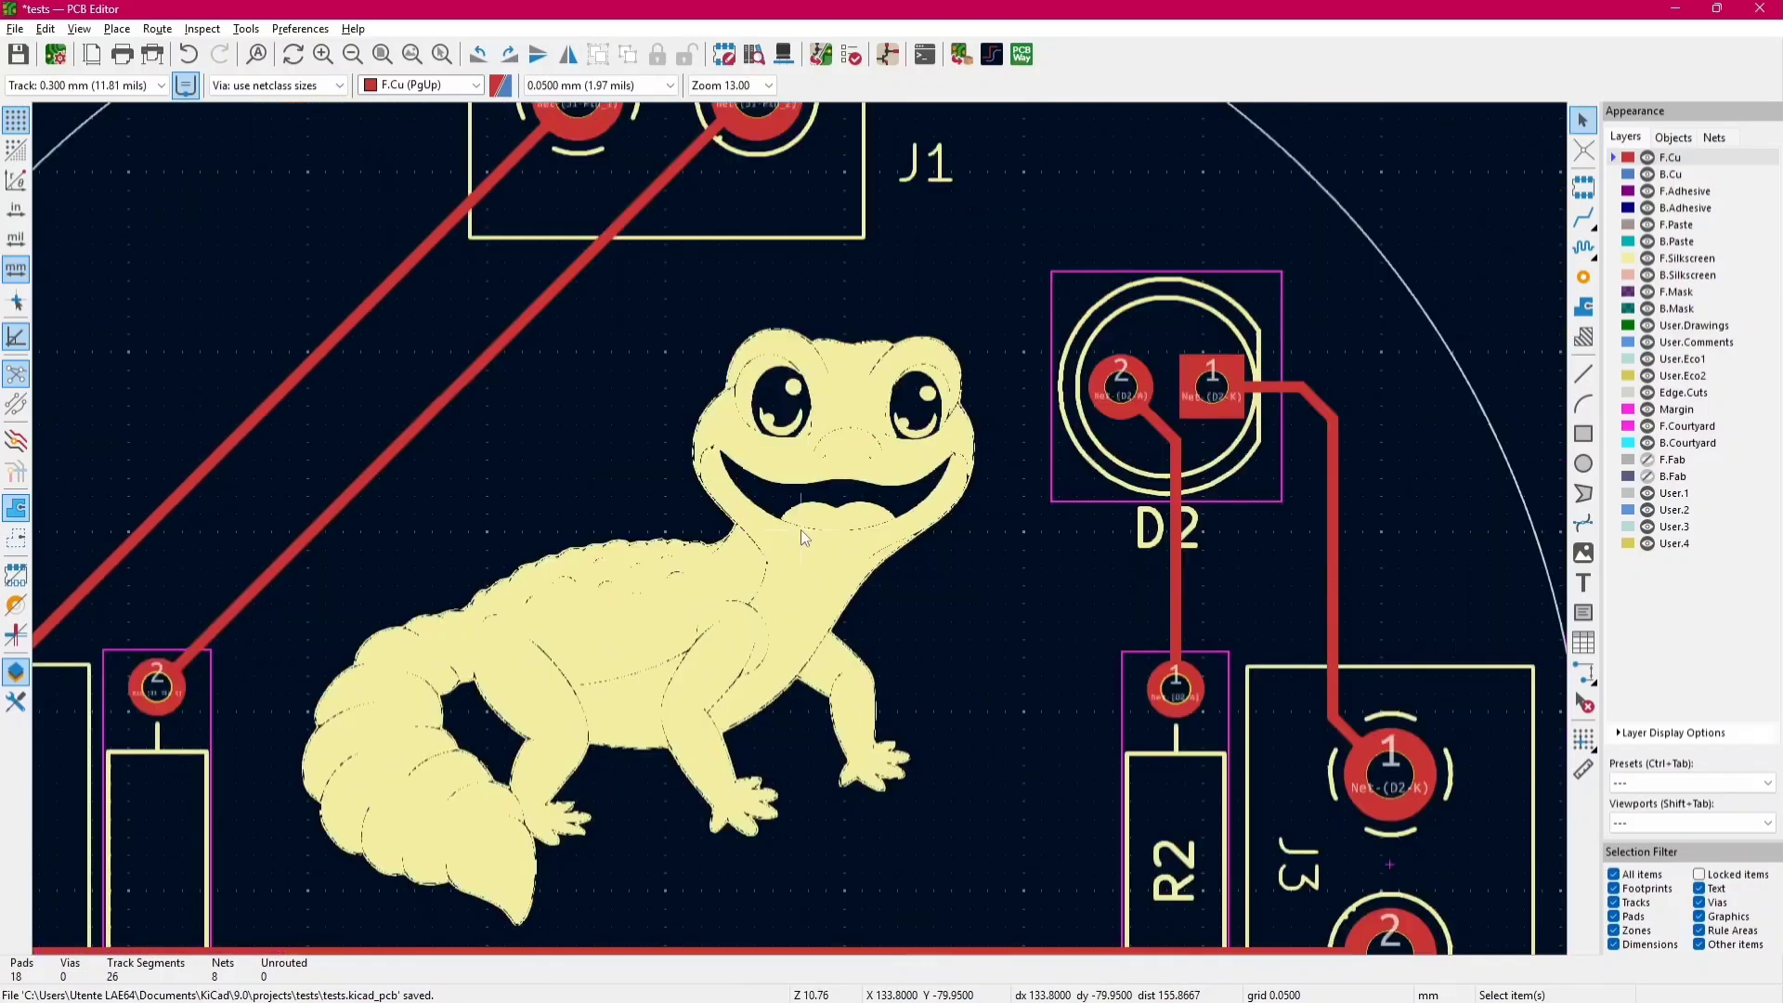
pyautogui.hotkey('alt', '3')
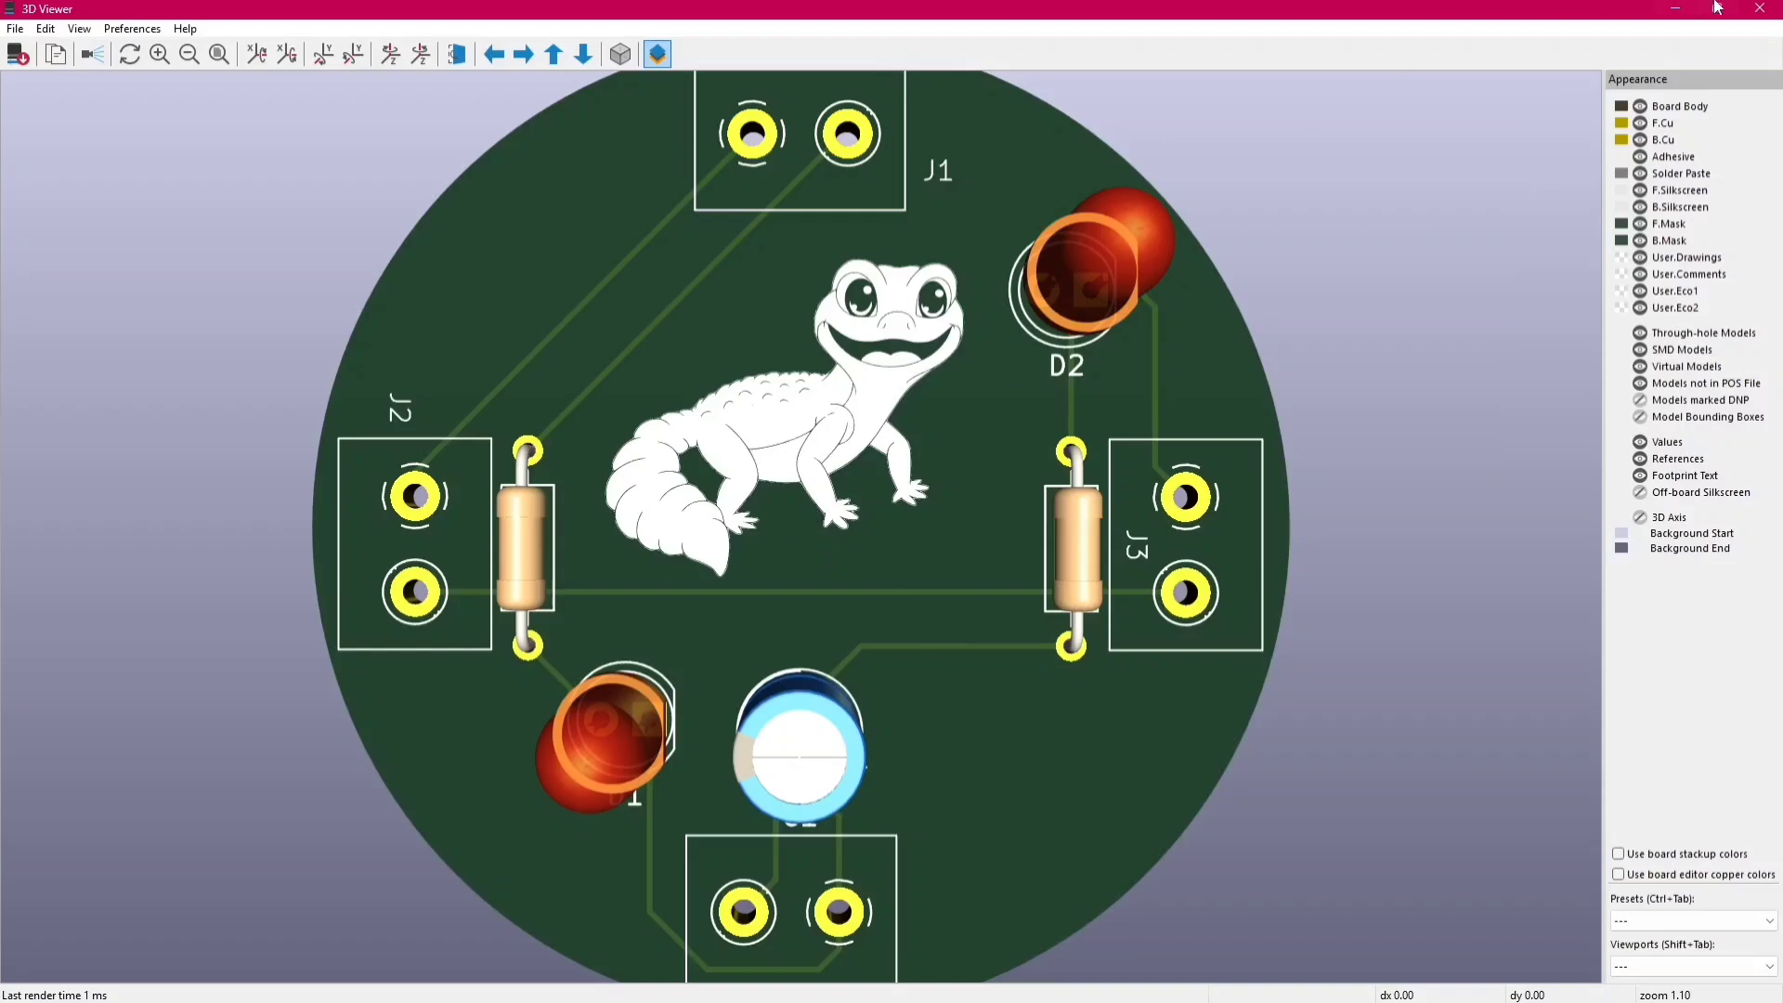
# - Close the 3D Viewer after checking the white lizard silkscreen and return to the full board
pyautogui.click(1760, 8)
pyautogui.scroll(-2, 801, 536)
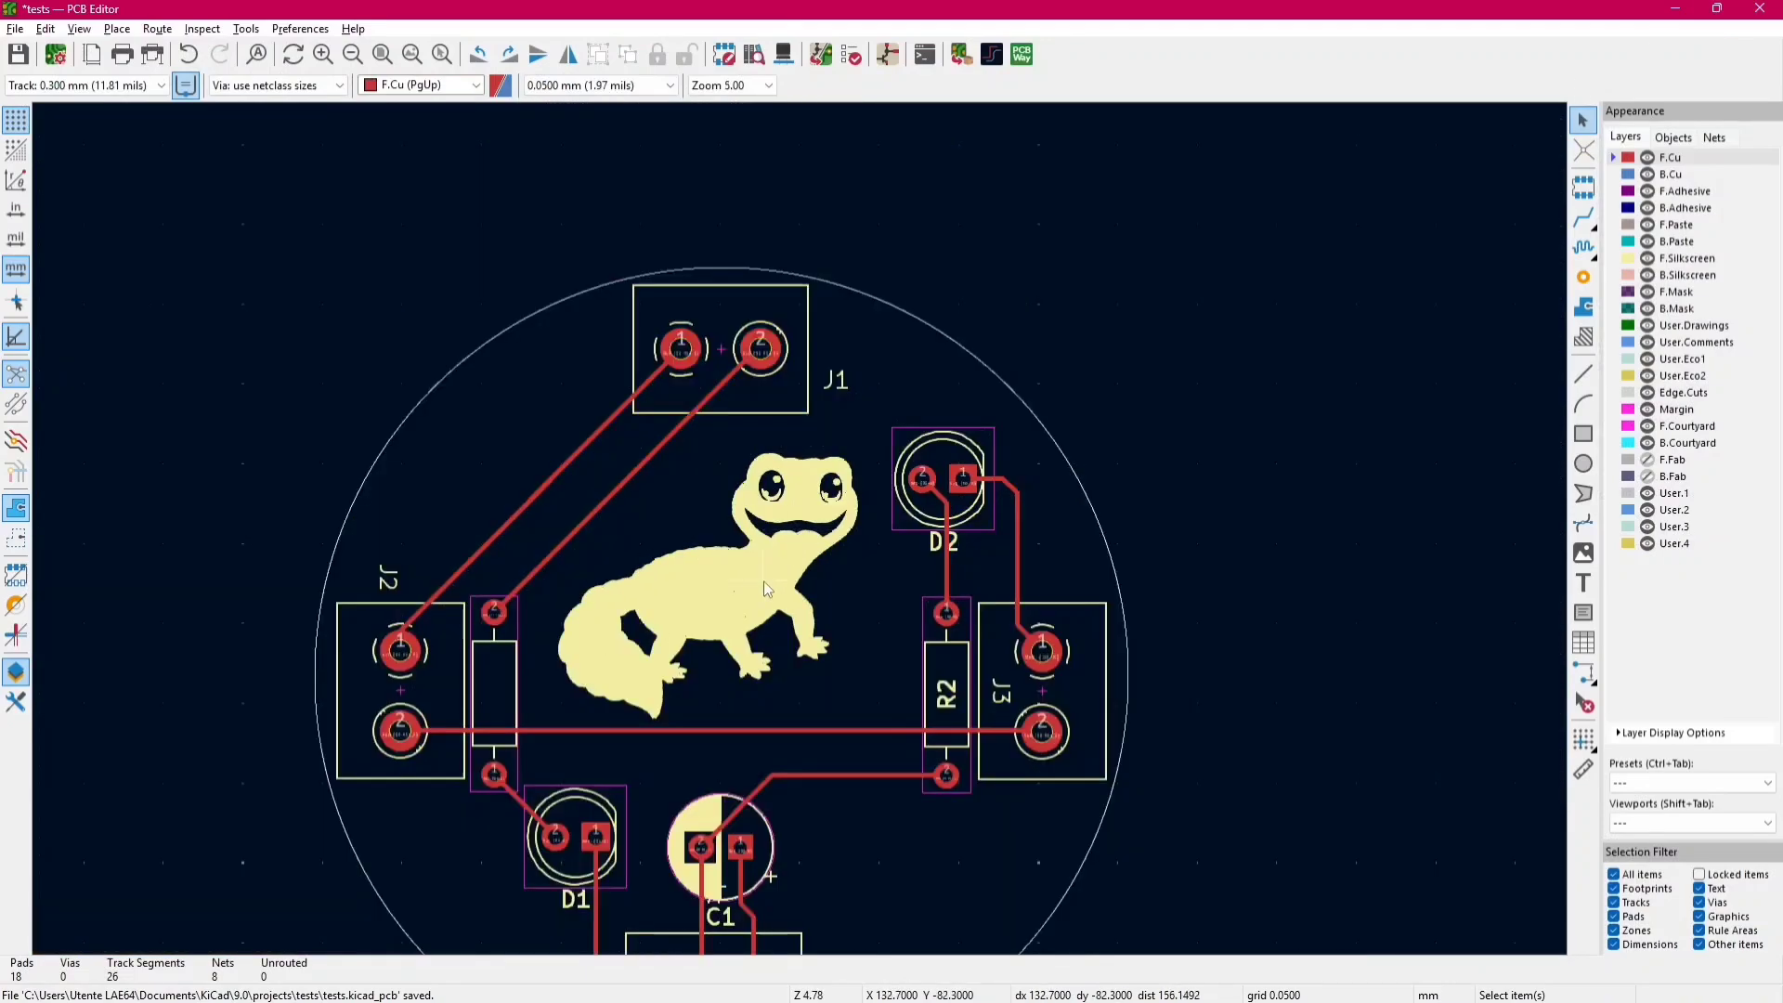
pyautogui.scroll(4, 800, 529)
pyautogui.click(812, 529)
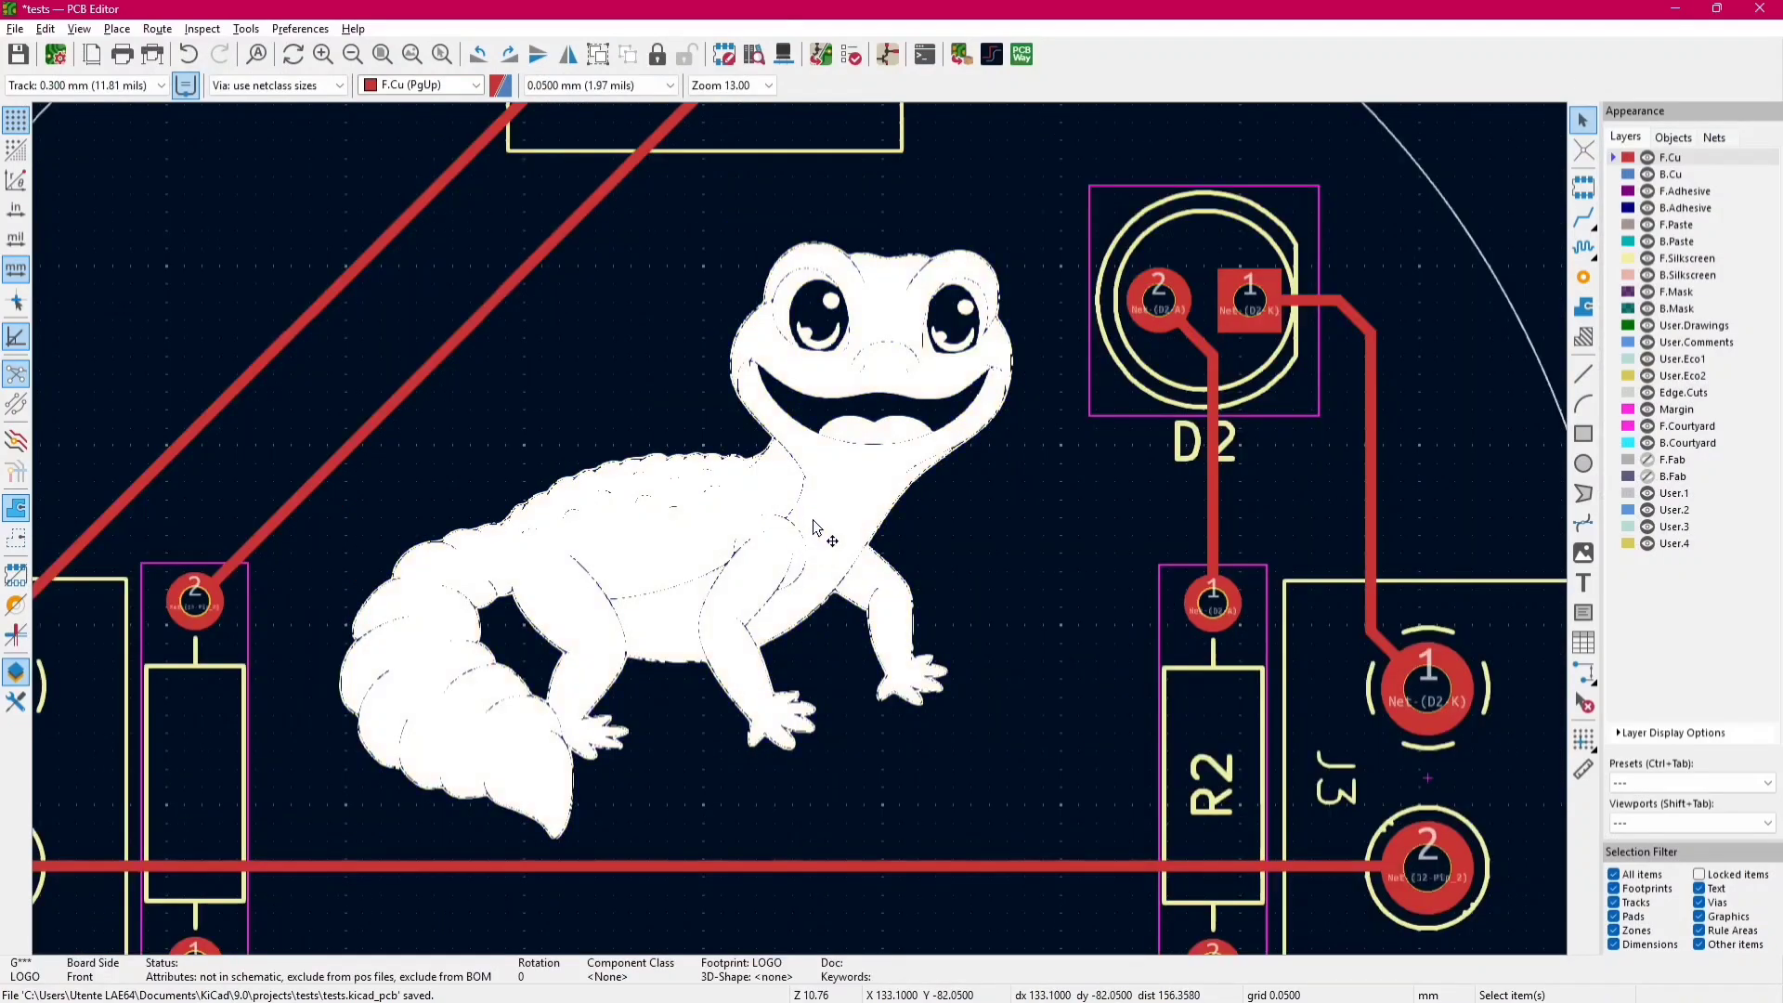
pyautogui.doubleClick(811, 529)
pyautogui.click(732, 624)
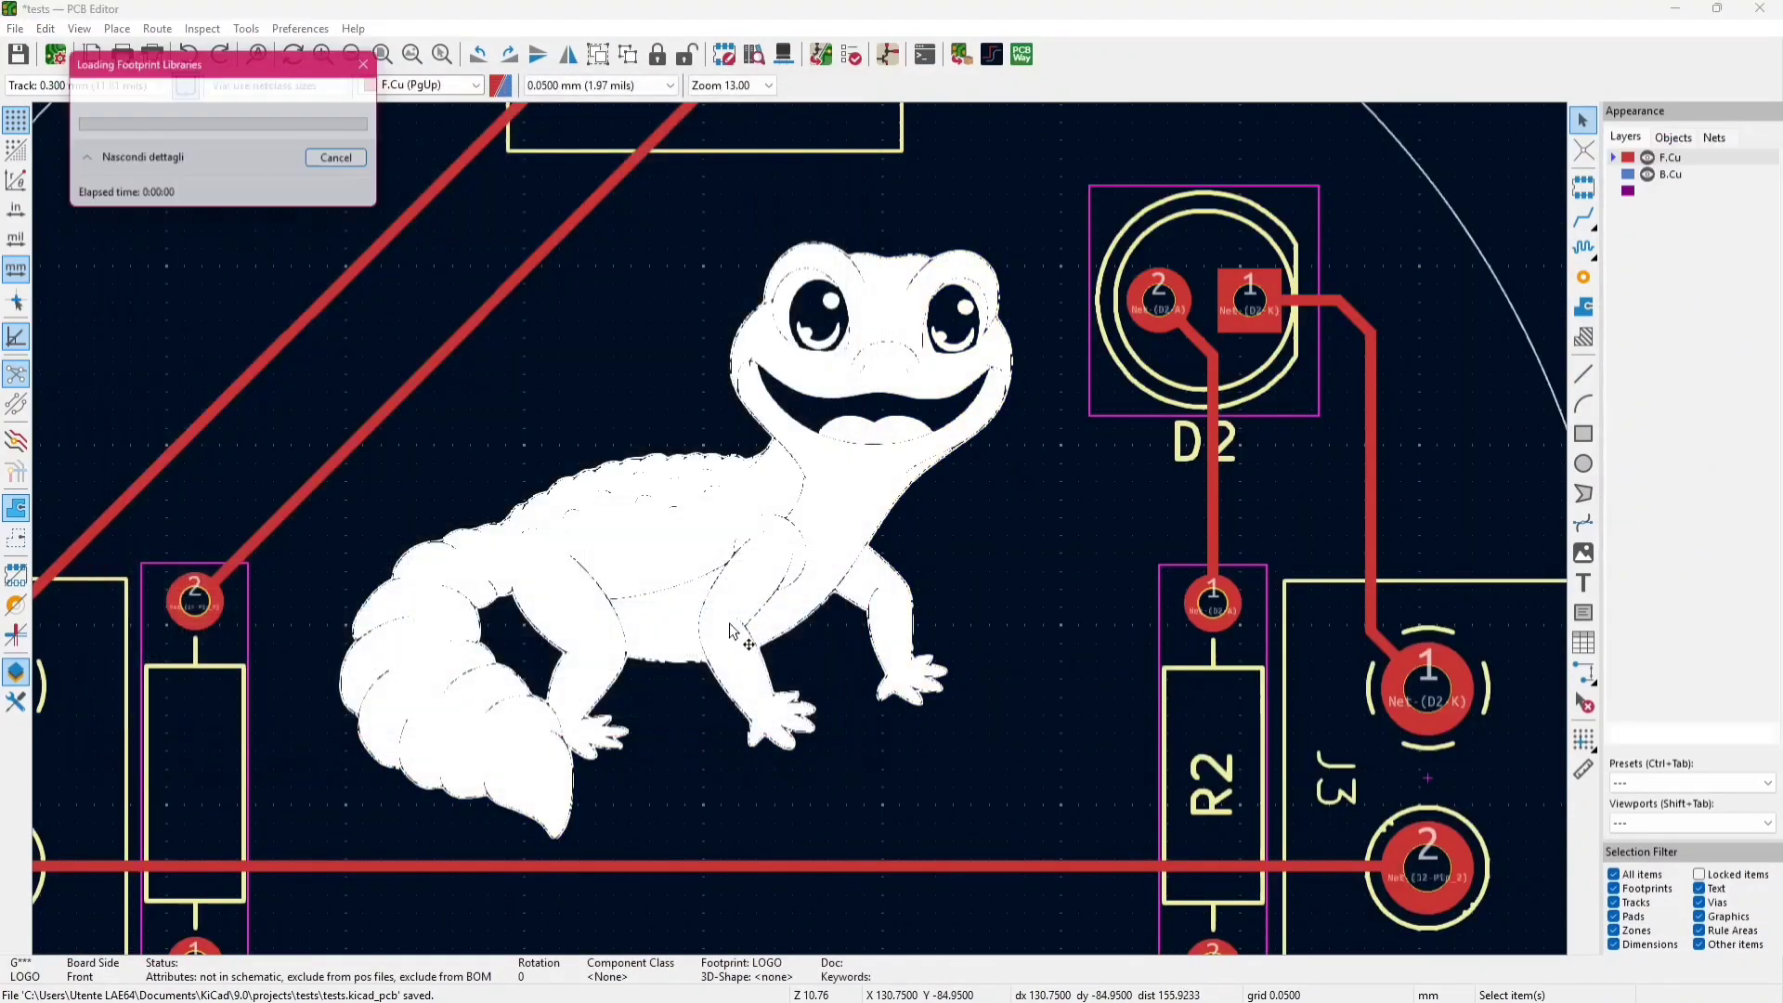
pyautogui.scroll(3, 833, 482)
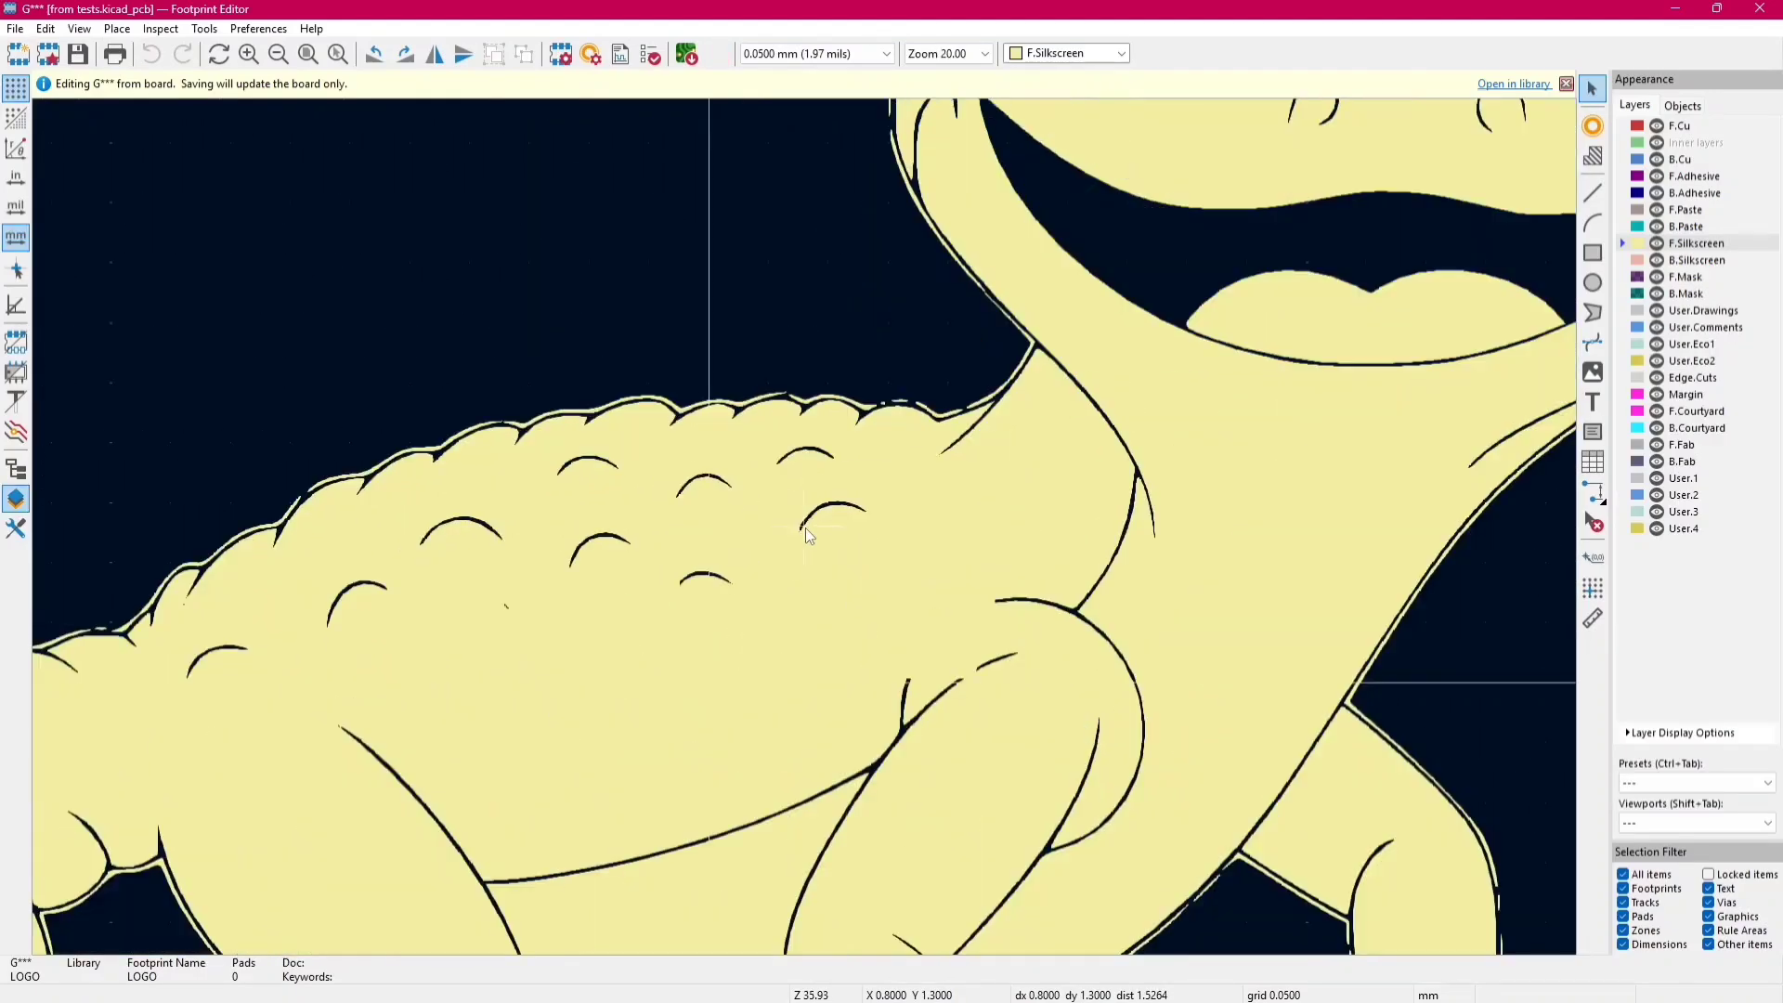
pyautogui.scroll(-1, 975, 464)
pyautogui.moveTo(907, 499); pyautogui.dragTo(840, 669, button='middle')
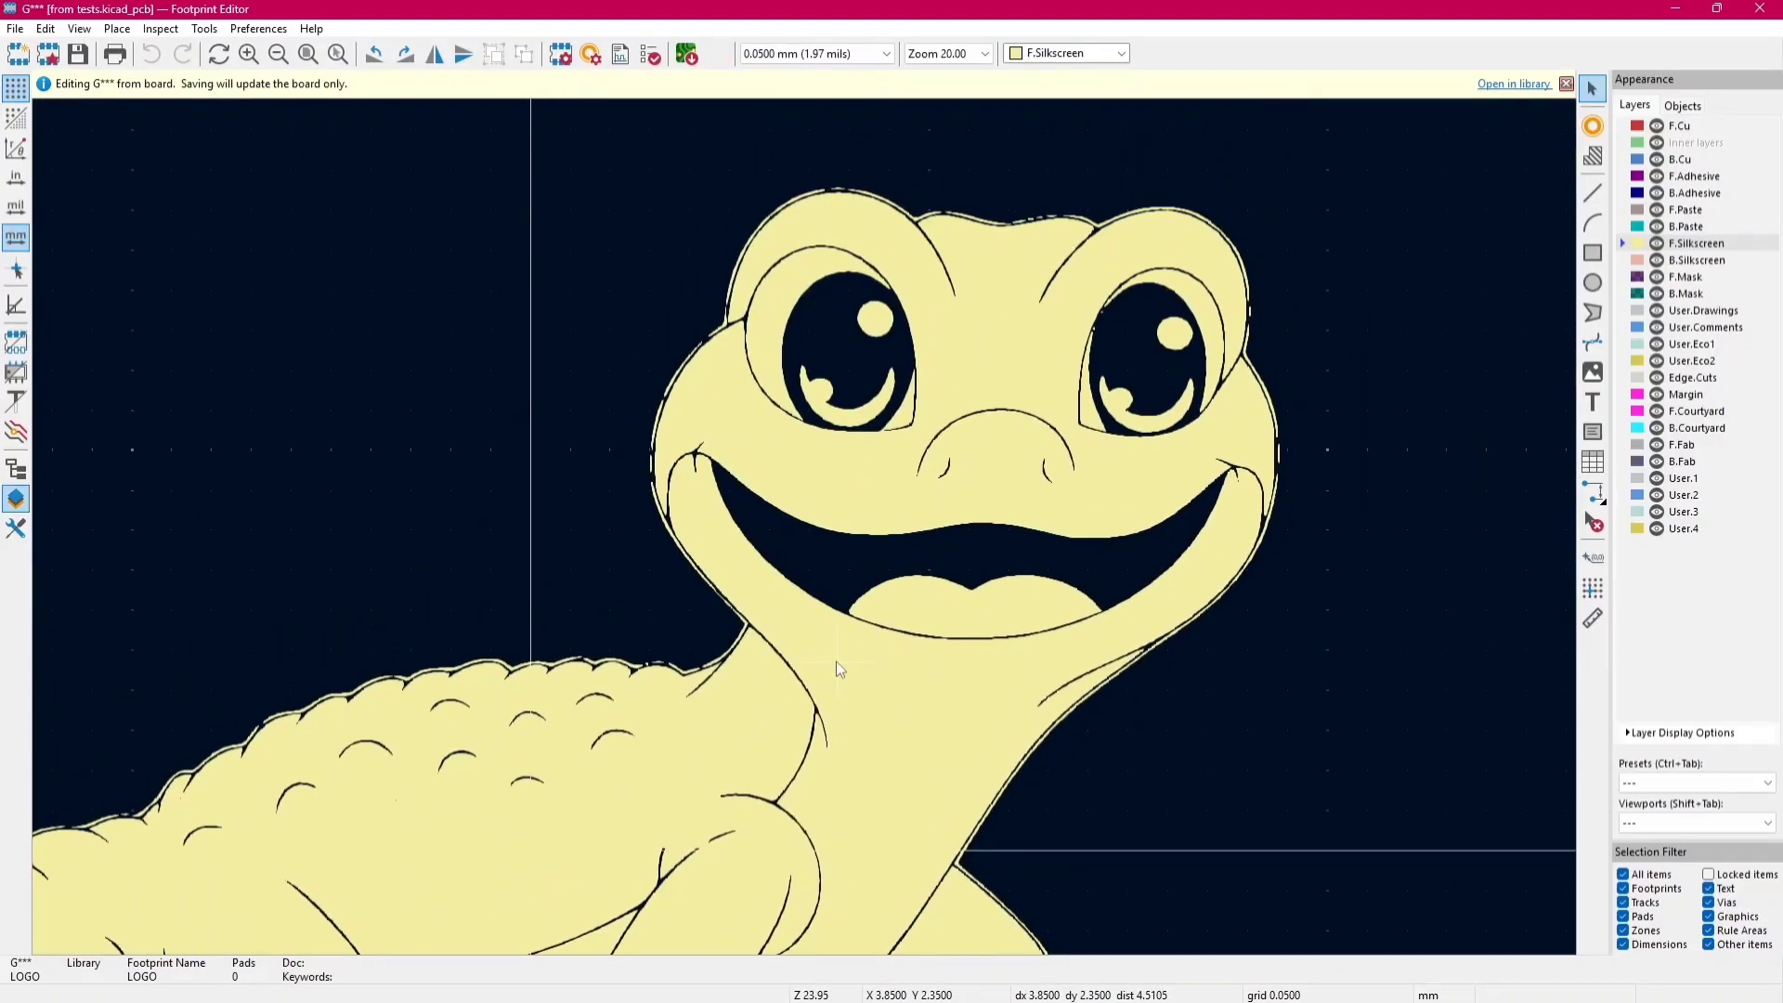
pyautogui.click(809, 602)
pyautogui.scroll(3, 923, 541)
pyautogui.click(1033, 559)
pyautogui.scroll(-2, 799, 469)
pyautogui.click(789, 364)
pyautogui.keyDown('shift'); pyautogui.scroll(4, 789, 372); pyautogui.keyUp('shift')
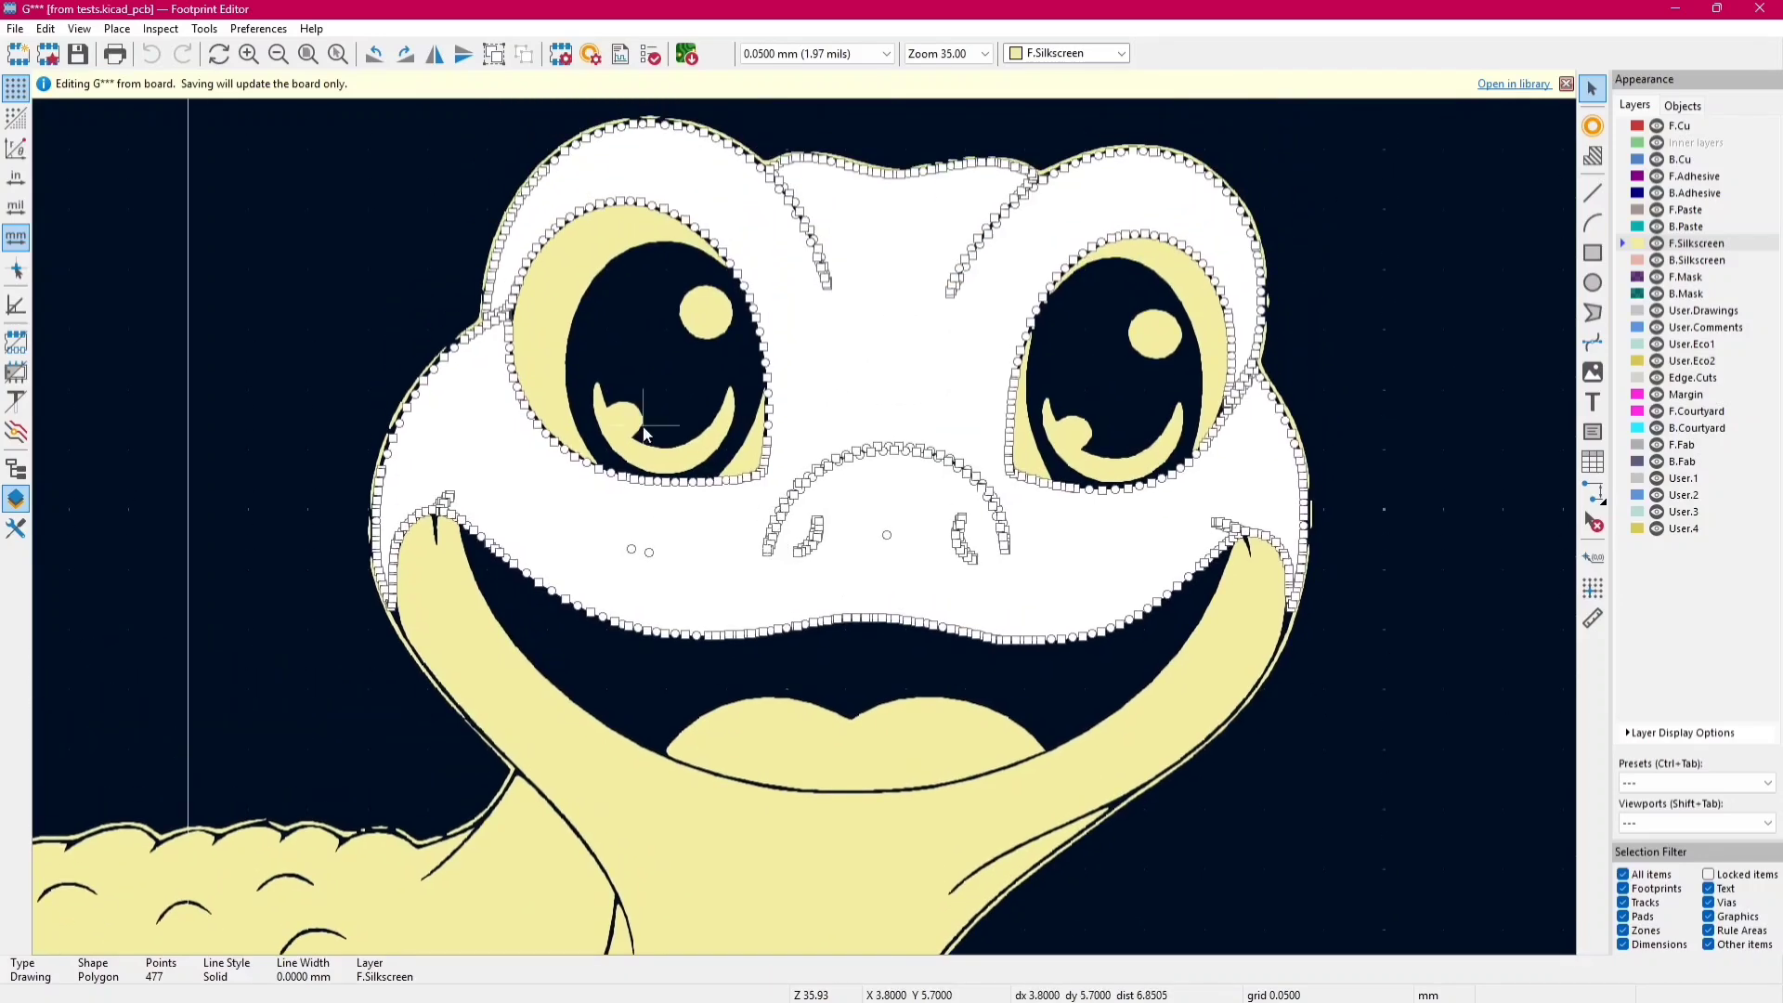
pyautogui.click(620, 411)
pyautogui.click(706, 311)
pyautogui.scroll(-2, 962, 438)
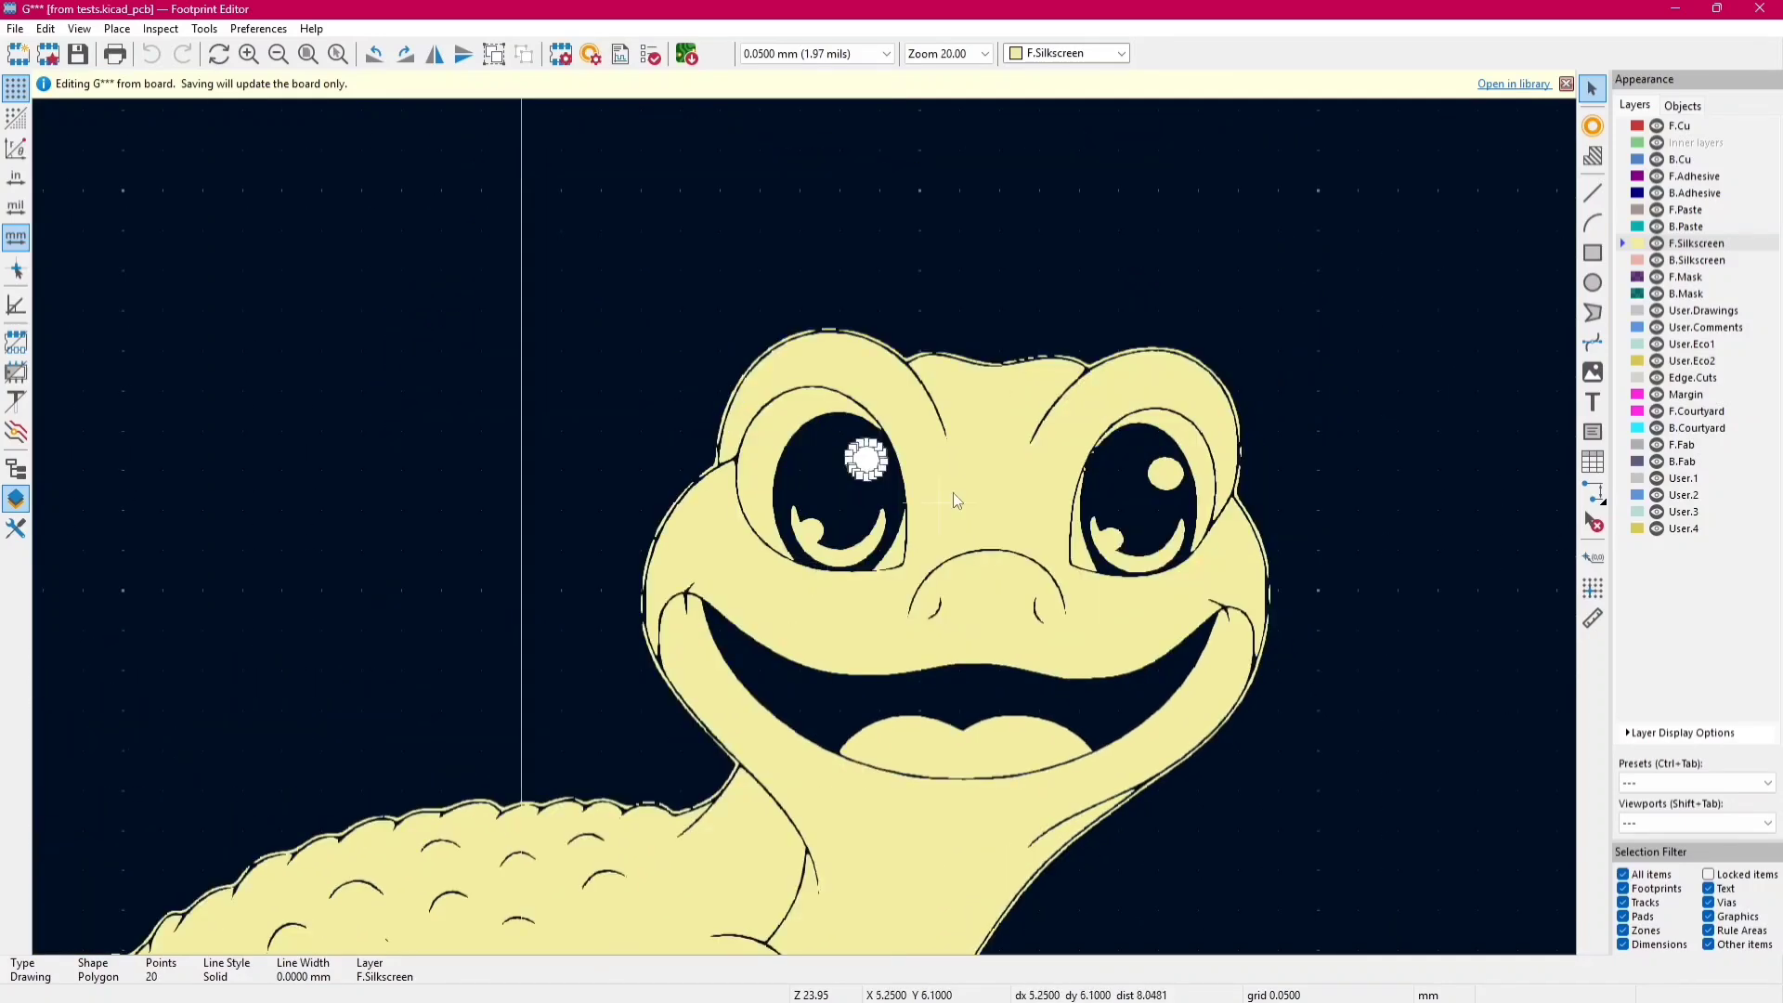
pyautogui.click(600, 447)
pyautogui.scroll(-3, 799, 693)
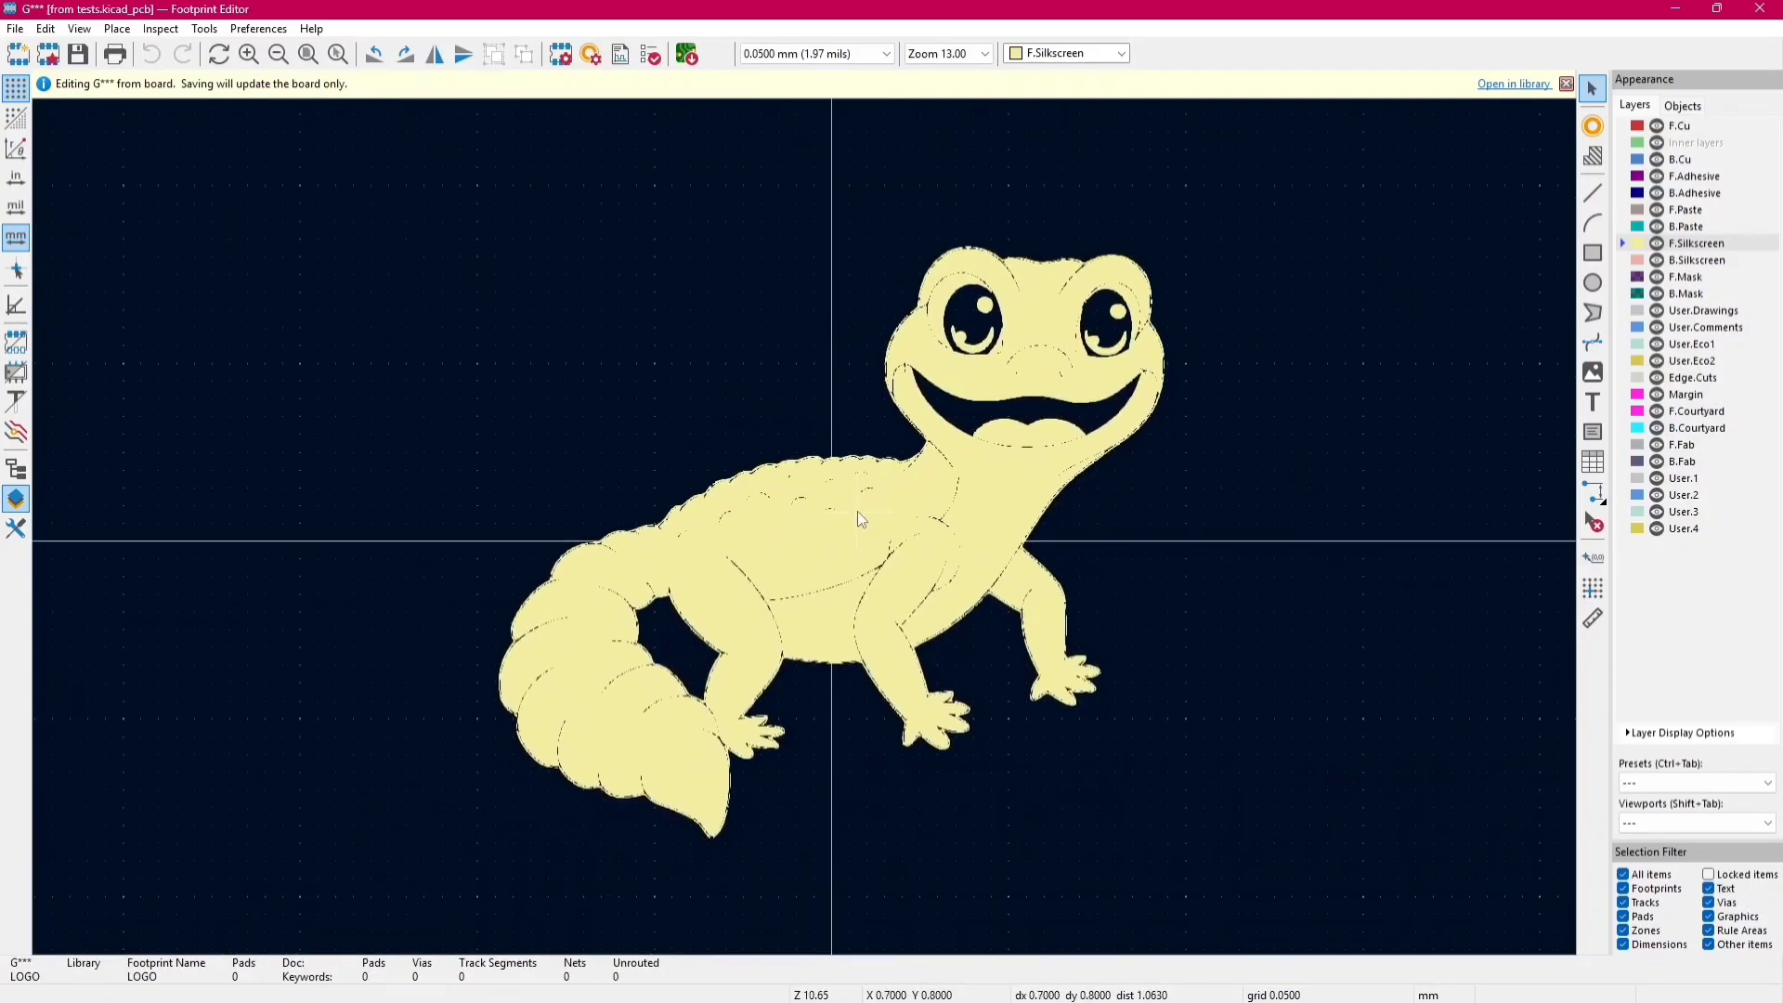
pyautogui.scroll(4, 773, 739)
pyautogui.scroll(1, 808, 530)
pyautogui.scroll(-5, 932, 529)
pyautogui.moveTo(800, 521); pyautogui.dragTo(853, 564, button='middle')
pyautogui.click(1760, 9)
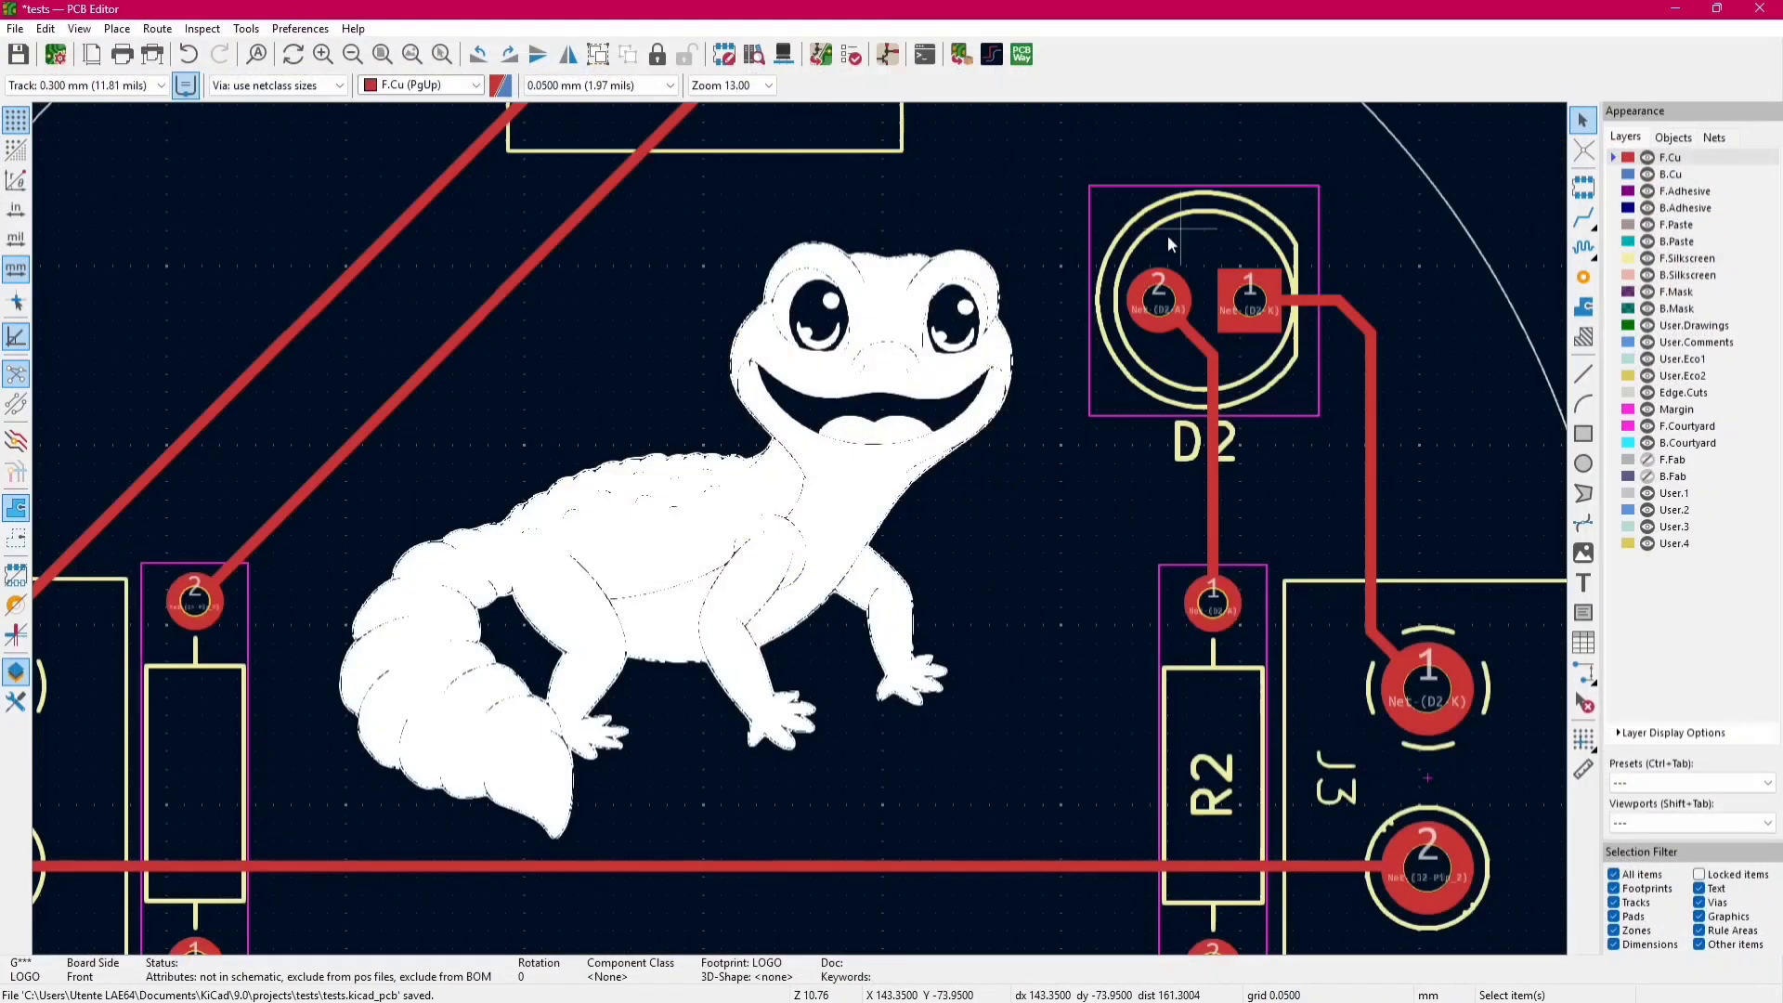
pyautogui.scroll(-3, 810, 587)
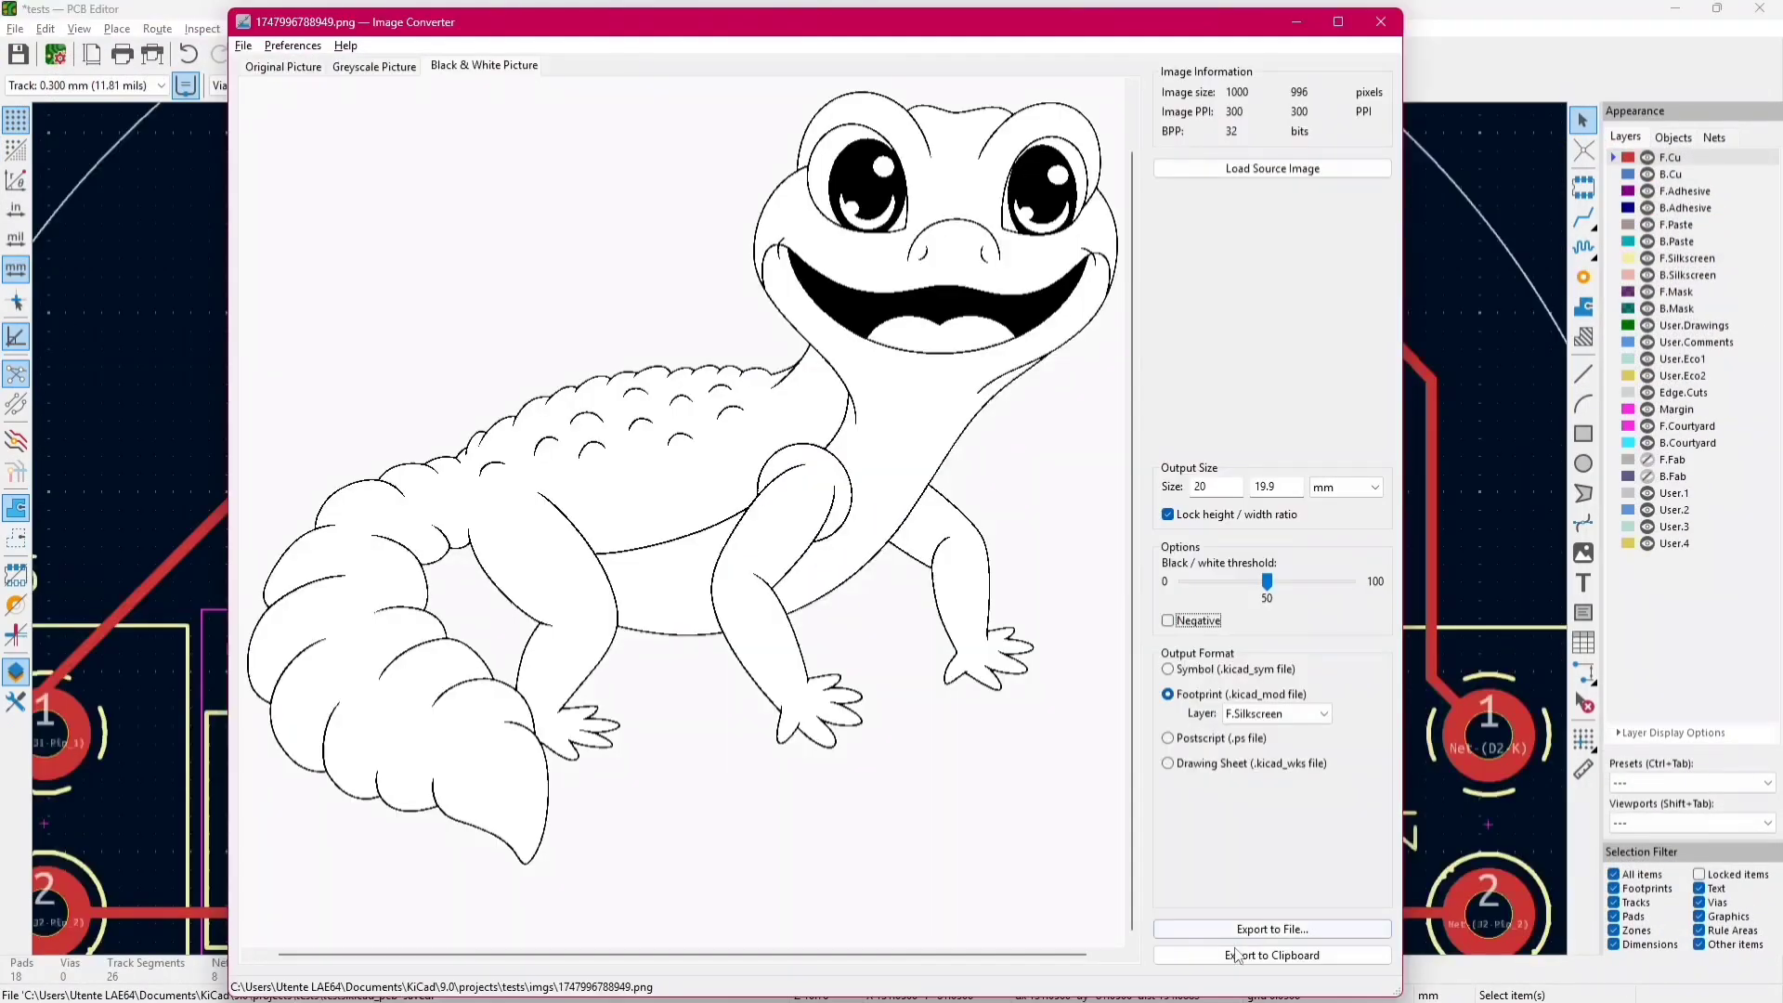
# - Paste an outline-only gecko silkscreen onto the board, check it in 3D, then undo it
pyautogui.click(1235, 954)
pyautogui.hotkey('alt', 'Tab')
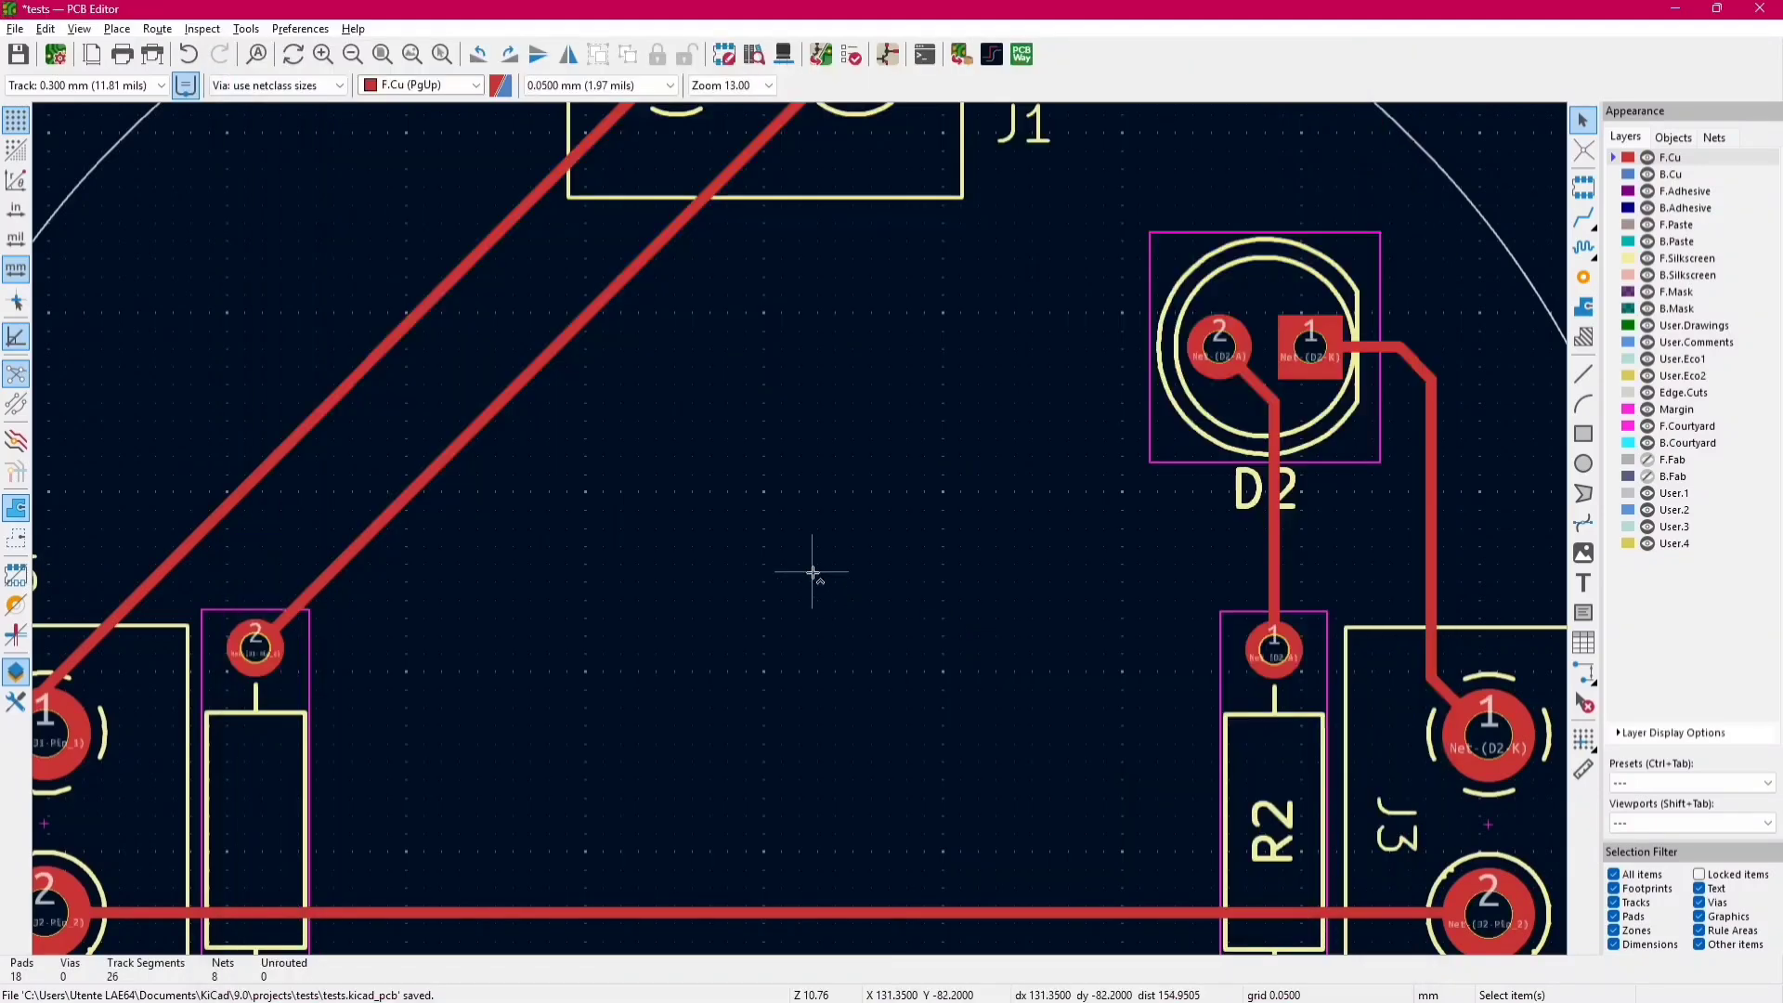
pyautogui.hotkey('ctrl', 'v')
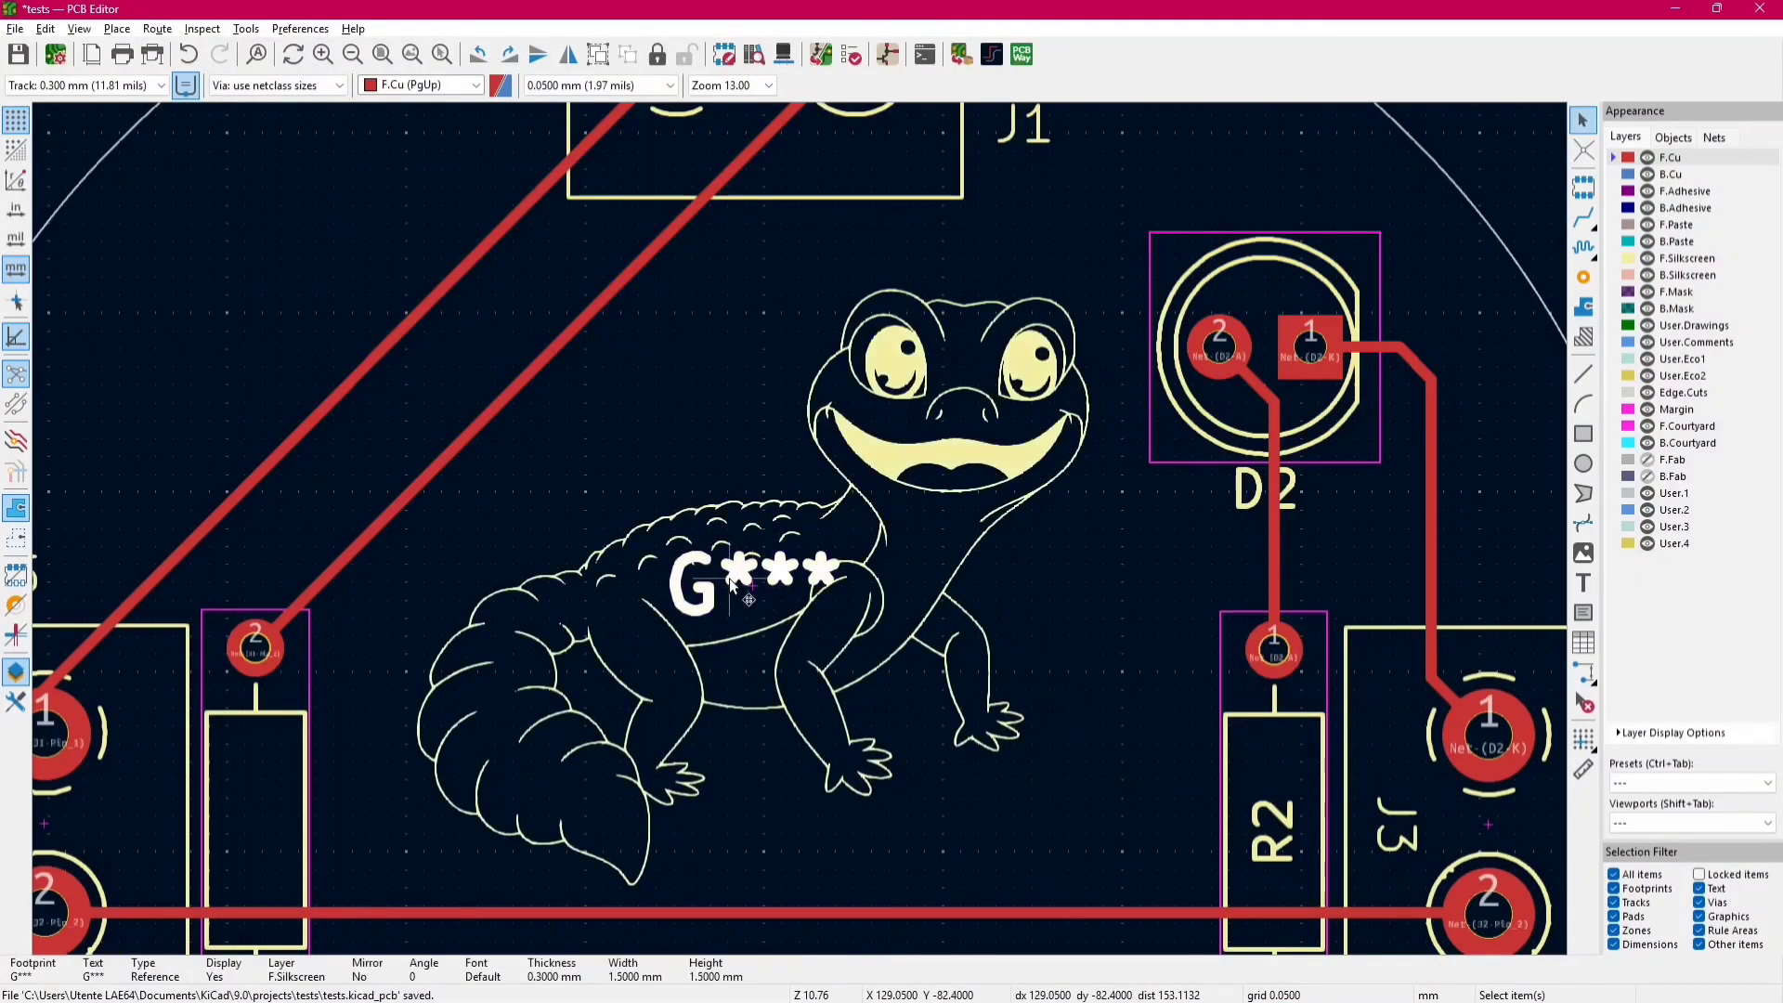
pyautogui.press('Escape')
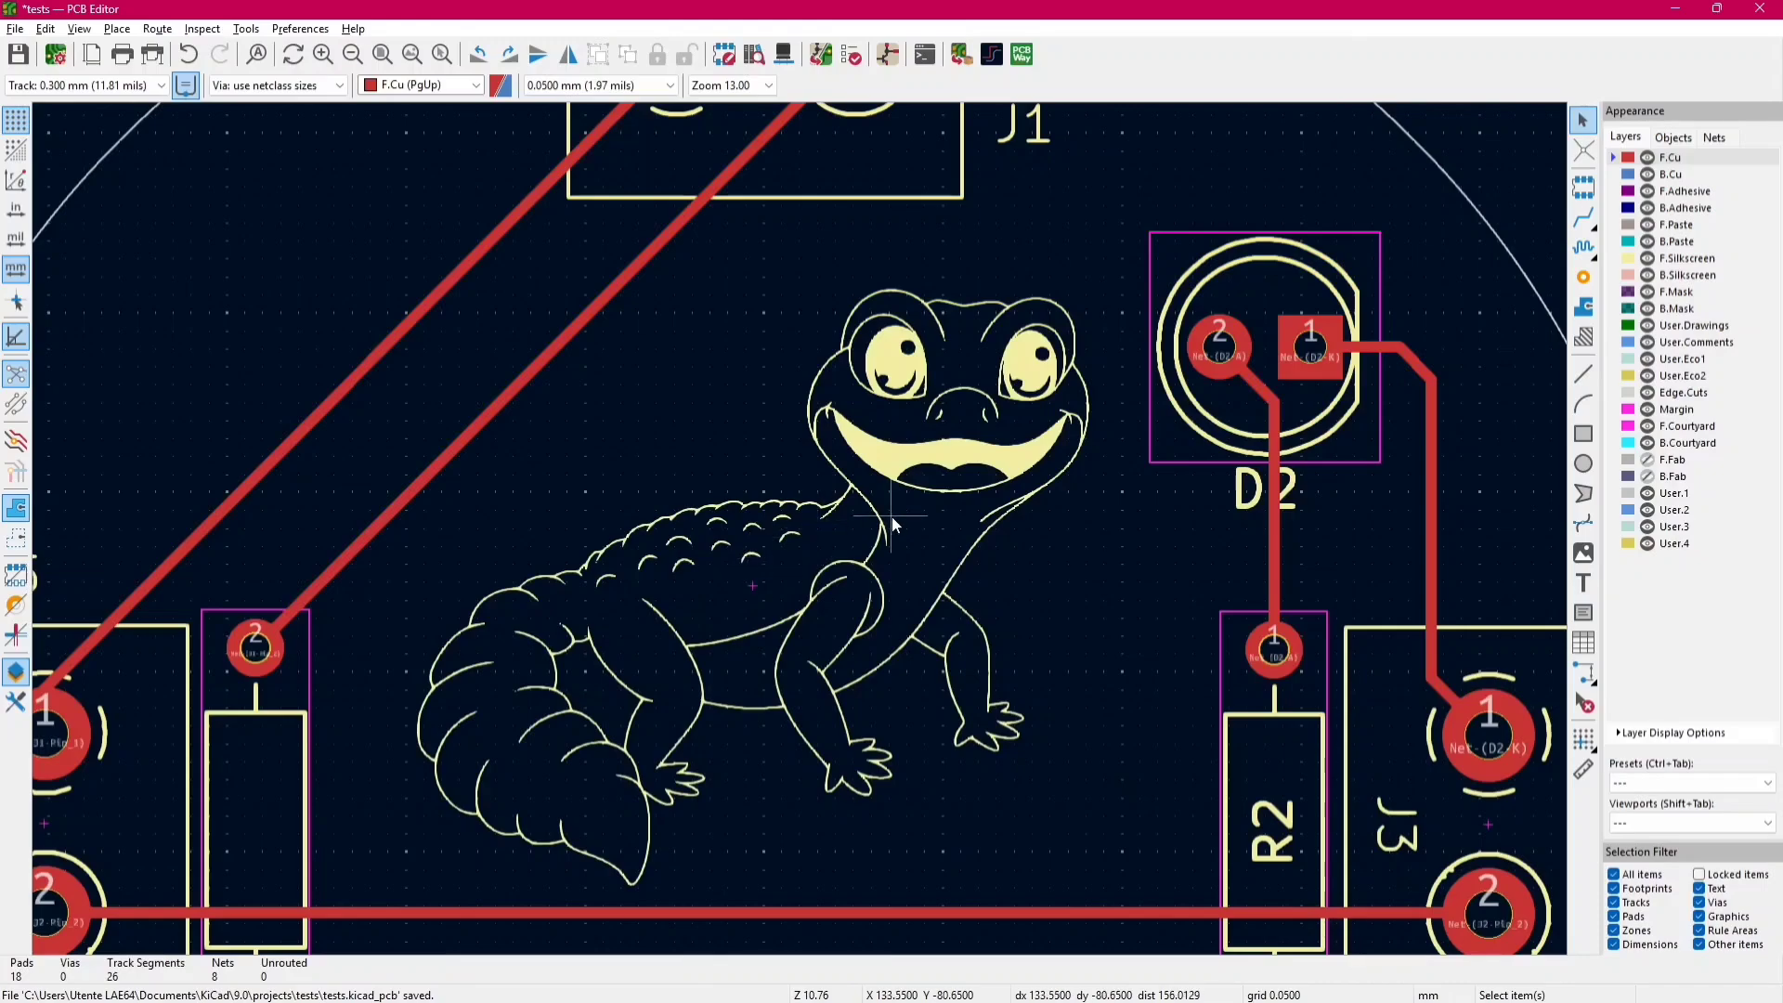
pyautogui.hotkey('alt', '3')
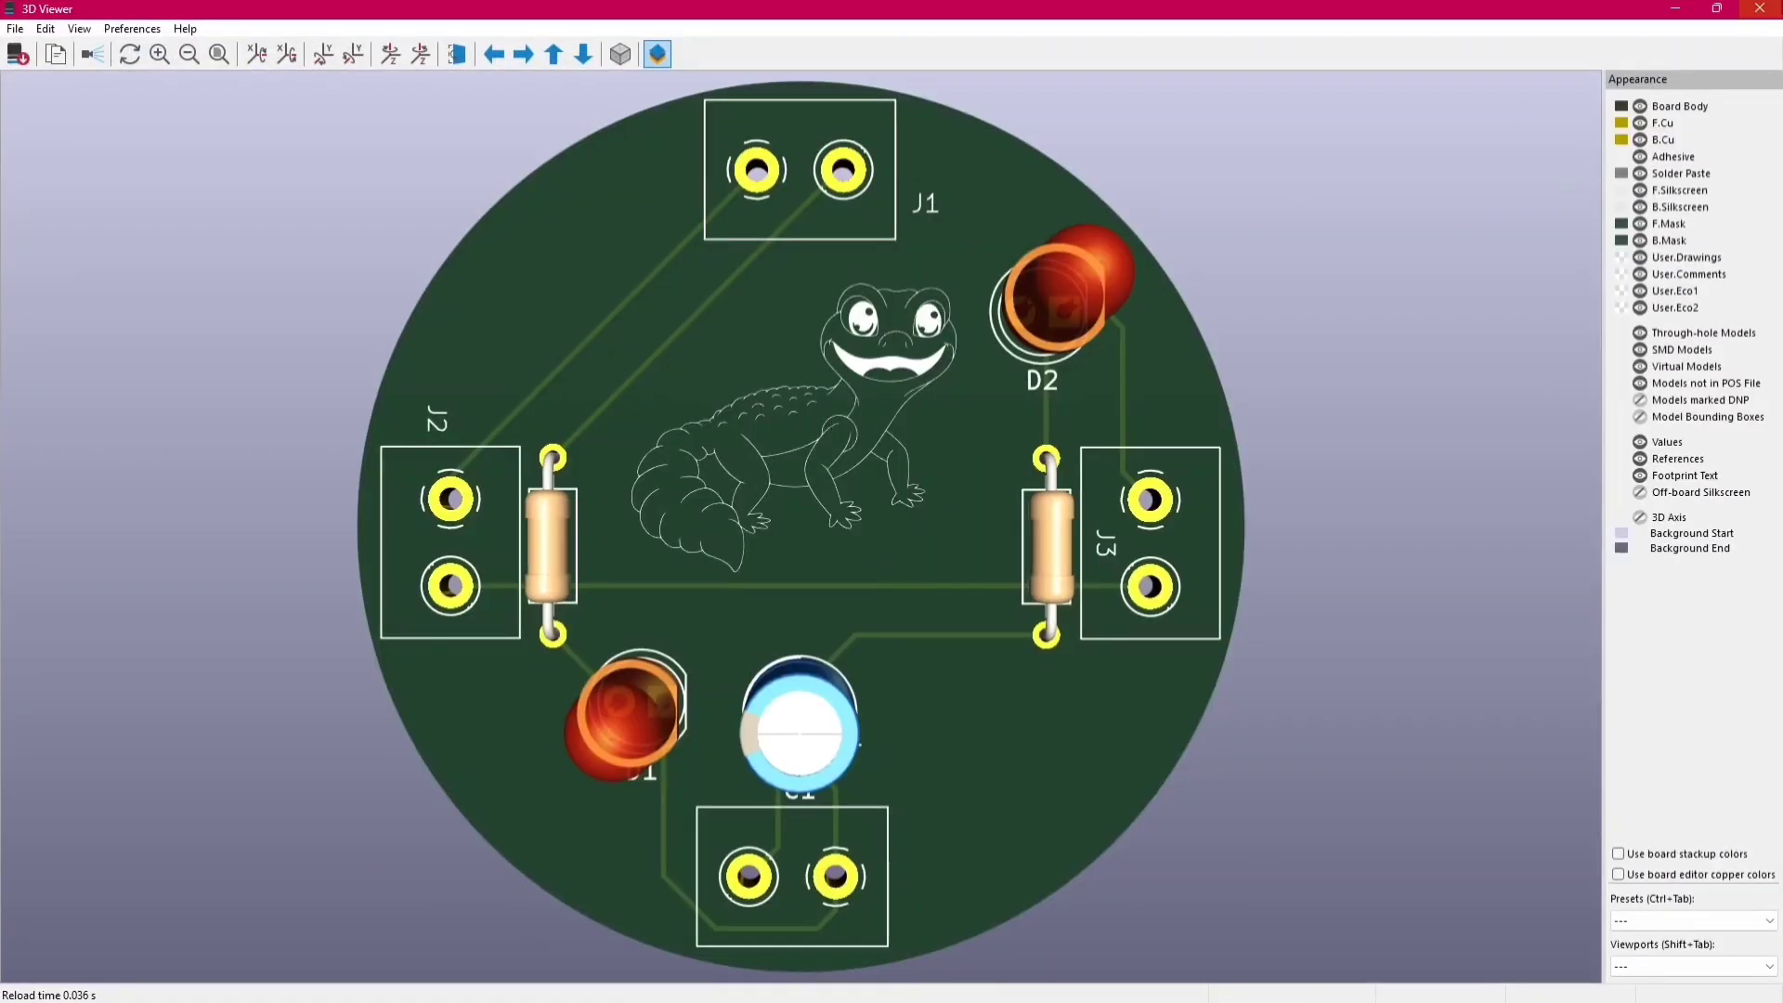
pyautogui.click(1760, 8)
pyautogui.hotkey('ctrl', 'z')
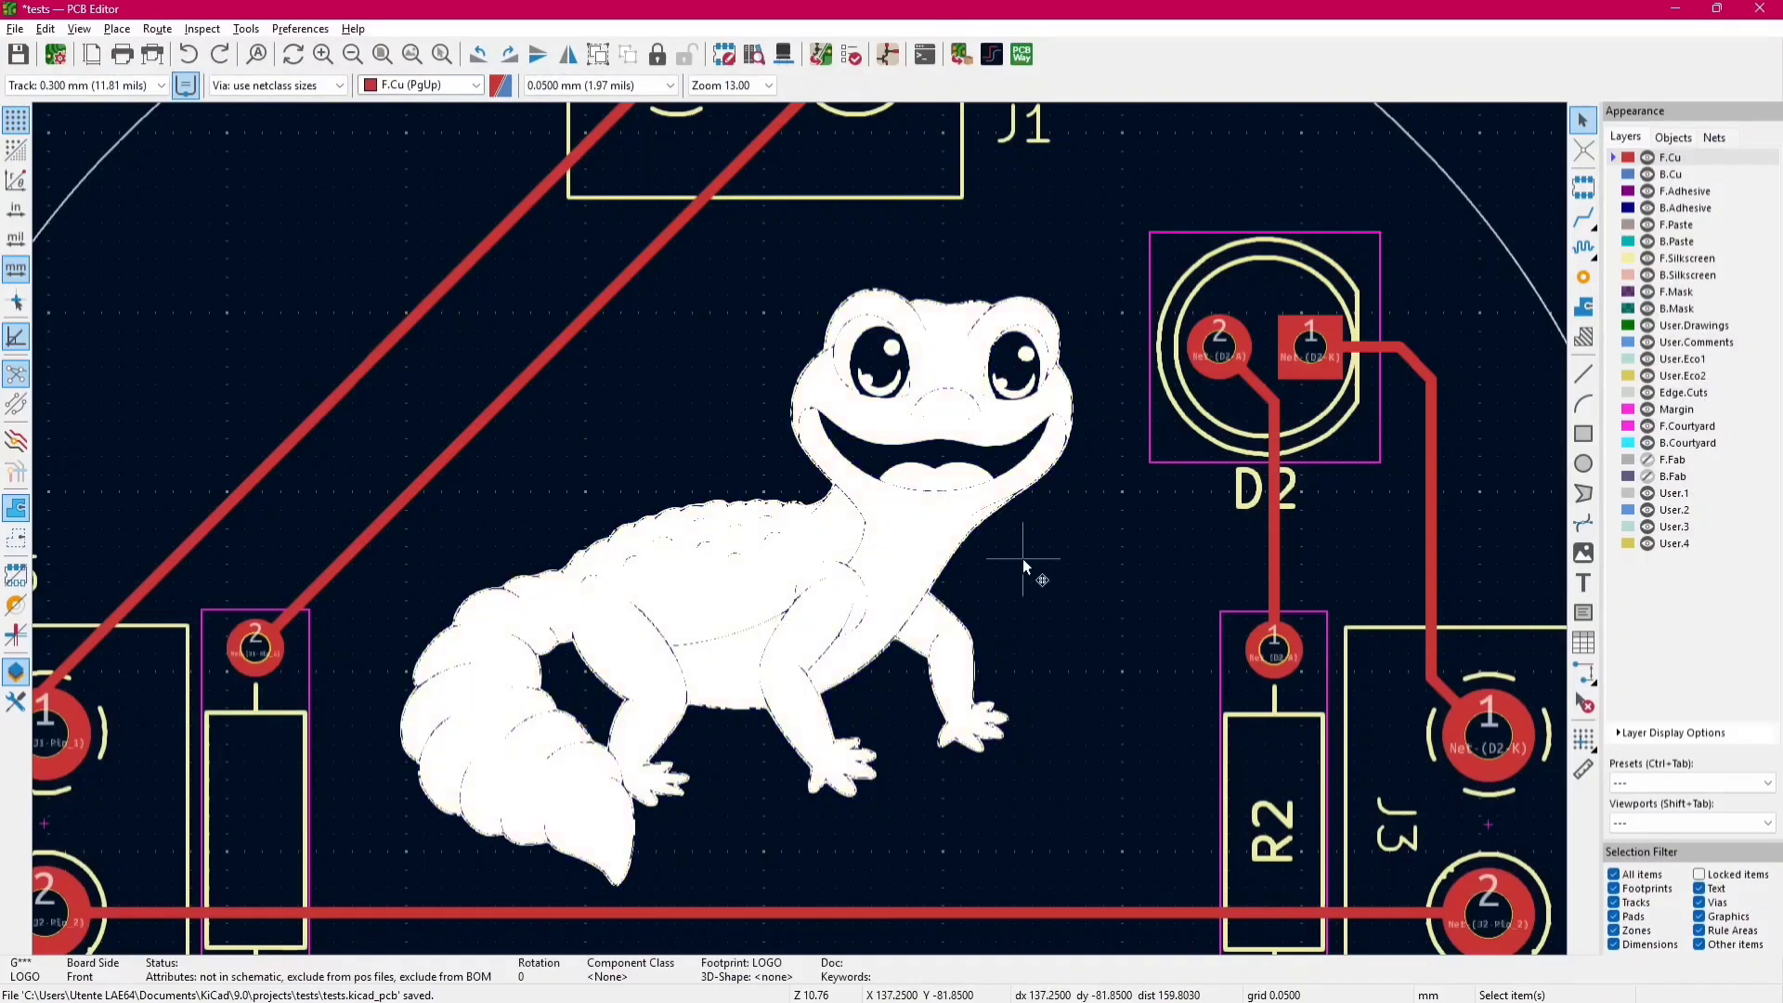
# - Flip the filled gecko logo to the back, rotate it 180°, and check the underside in 3D
pyautogui.scroll(-5, 1022, 559)
pyautogui.scroll(3, 734, 426)
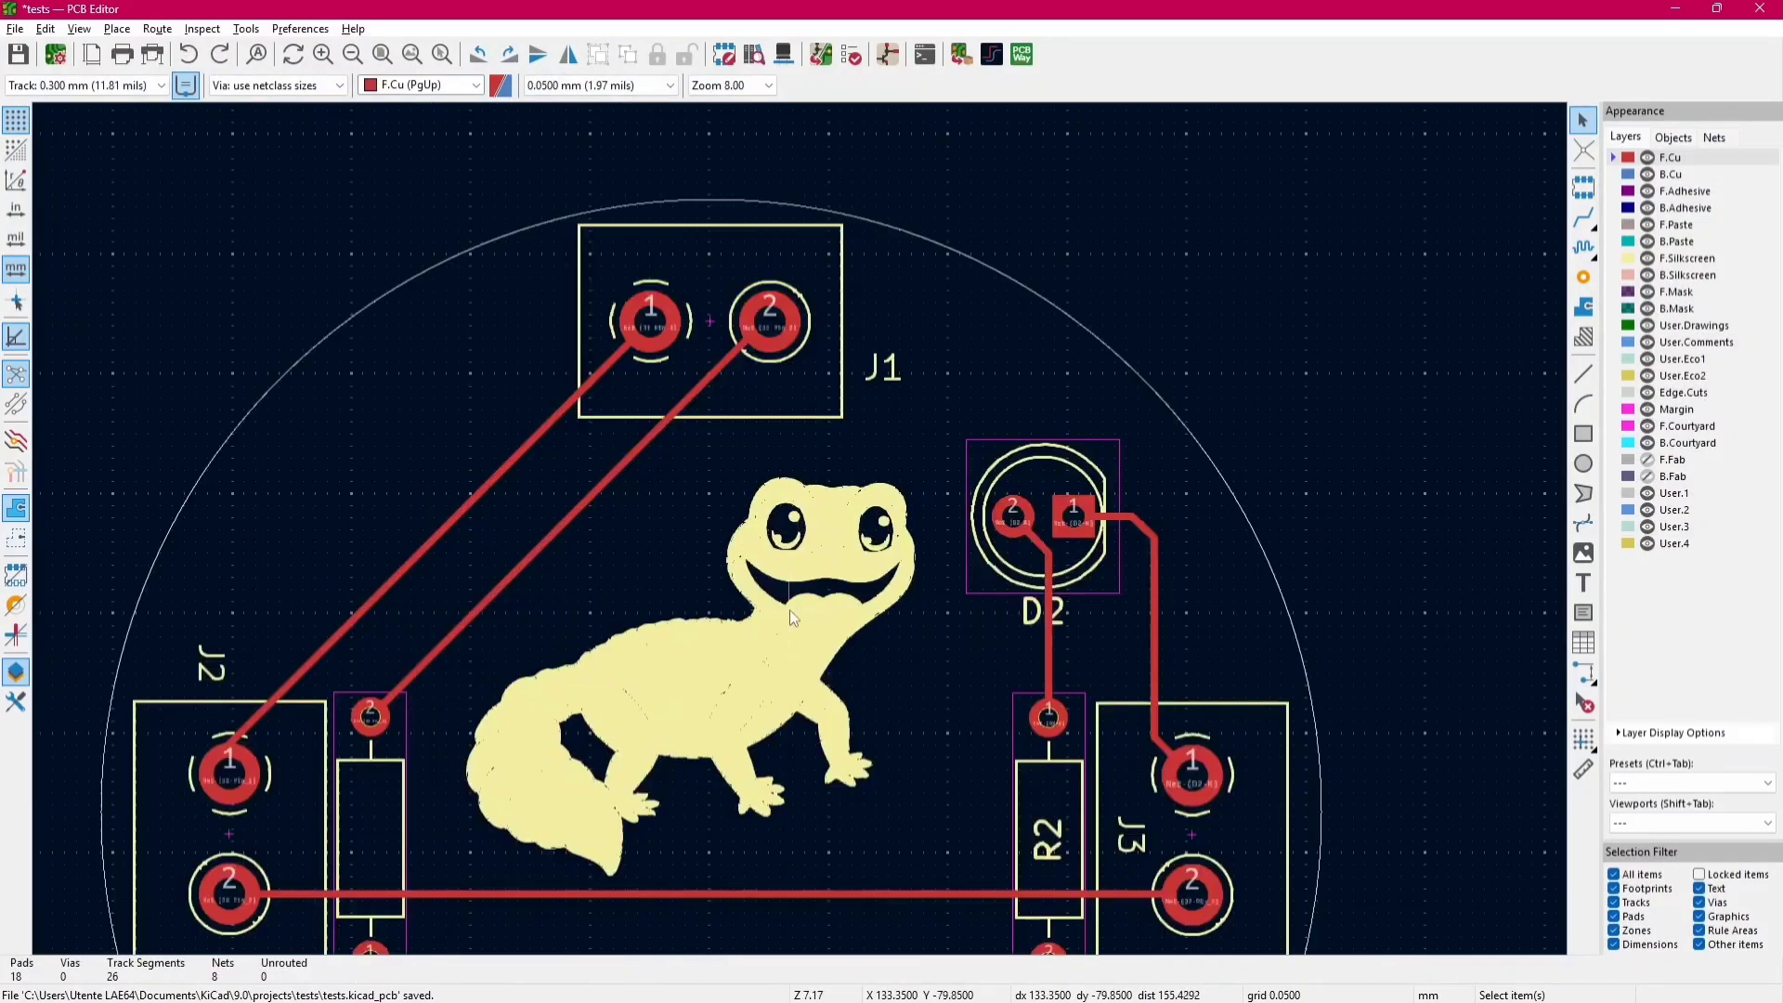
pyautogui.click(767, 648)
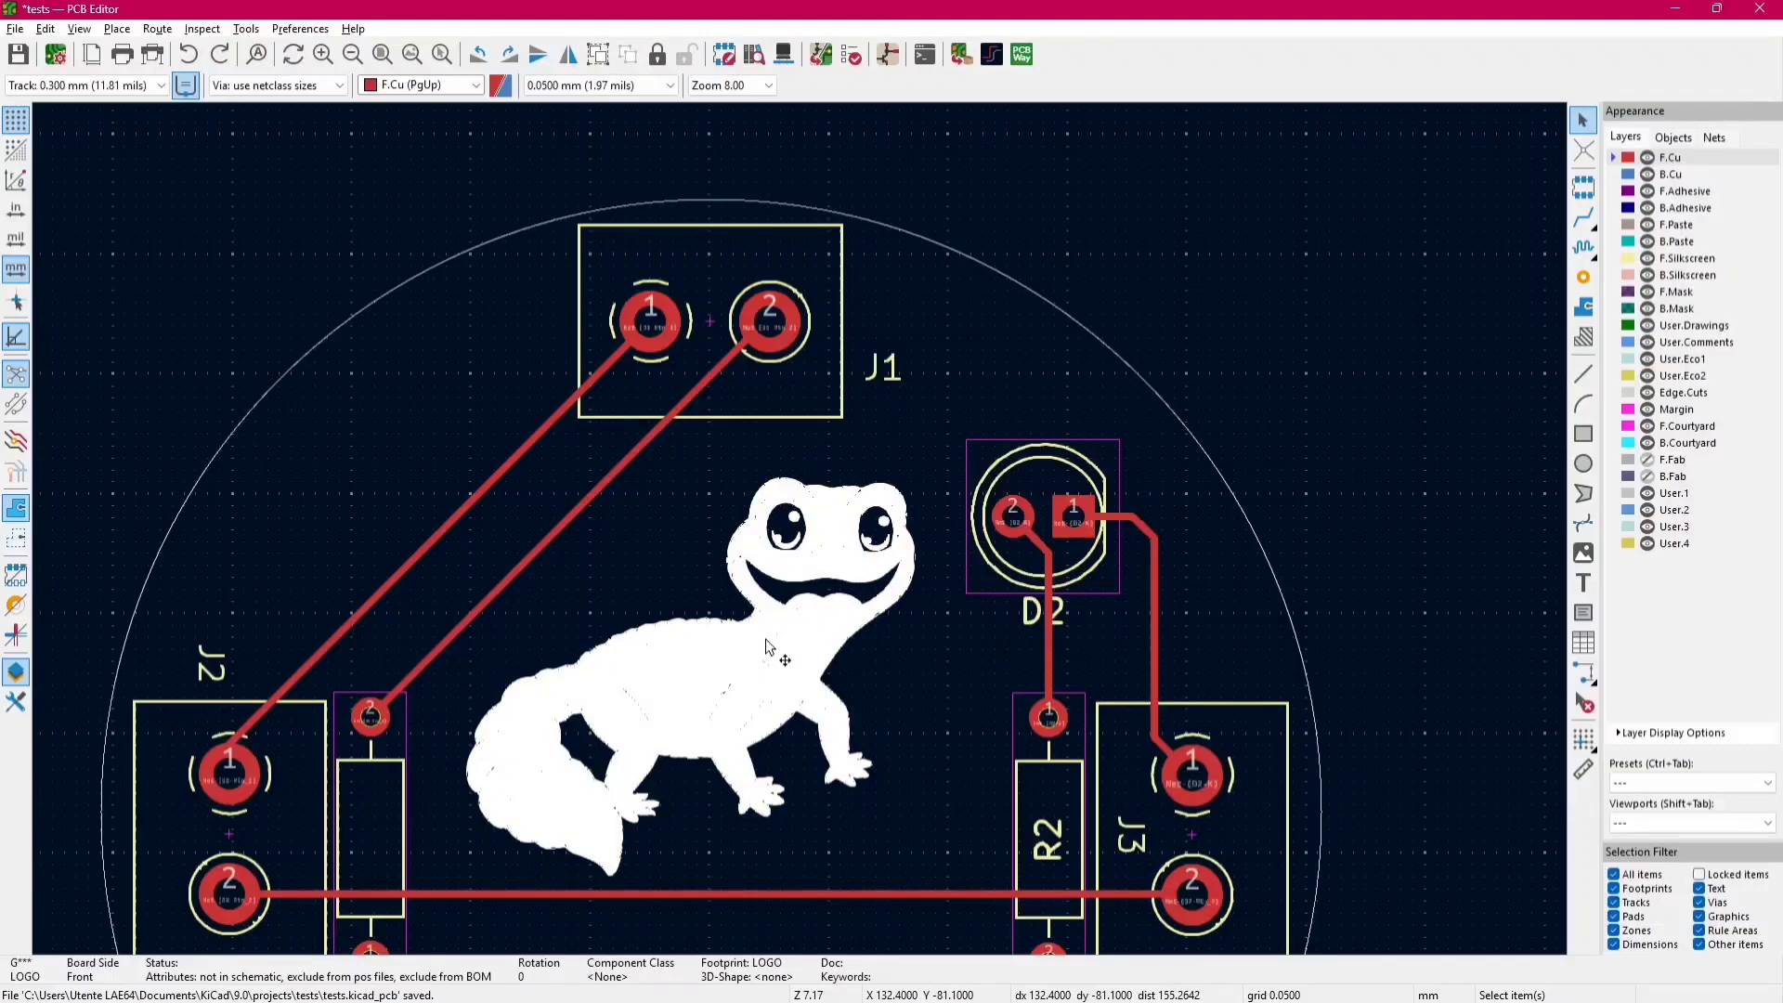
pyautogui.press('f')
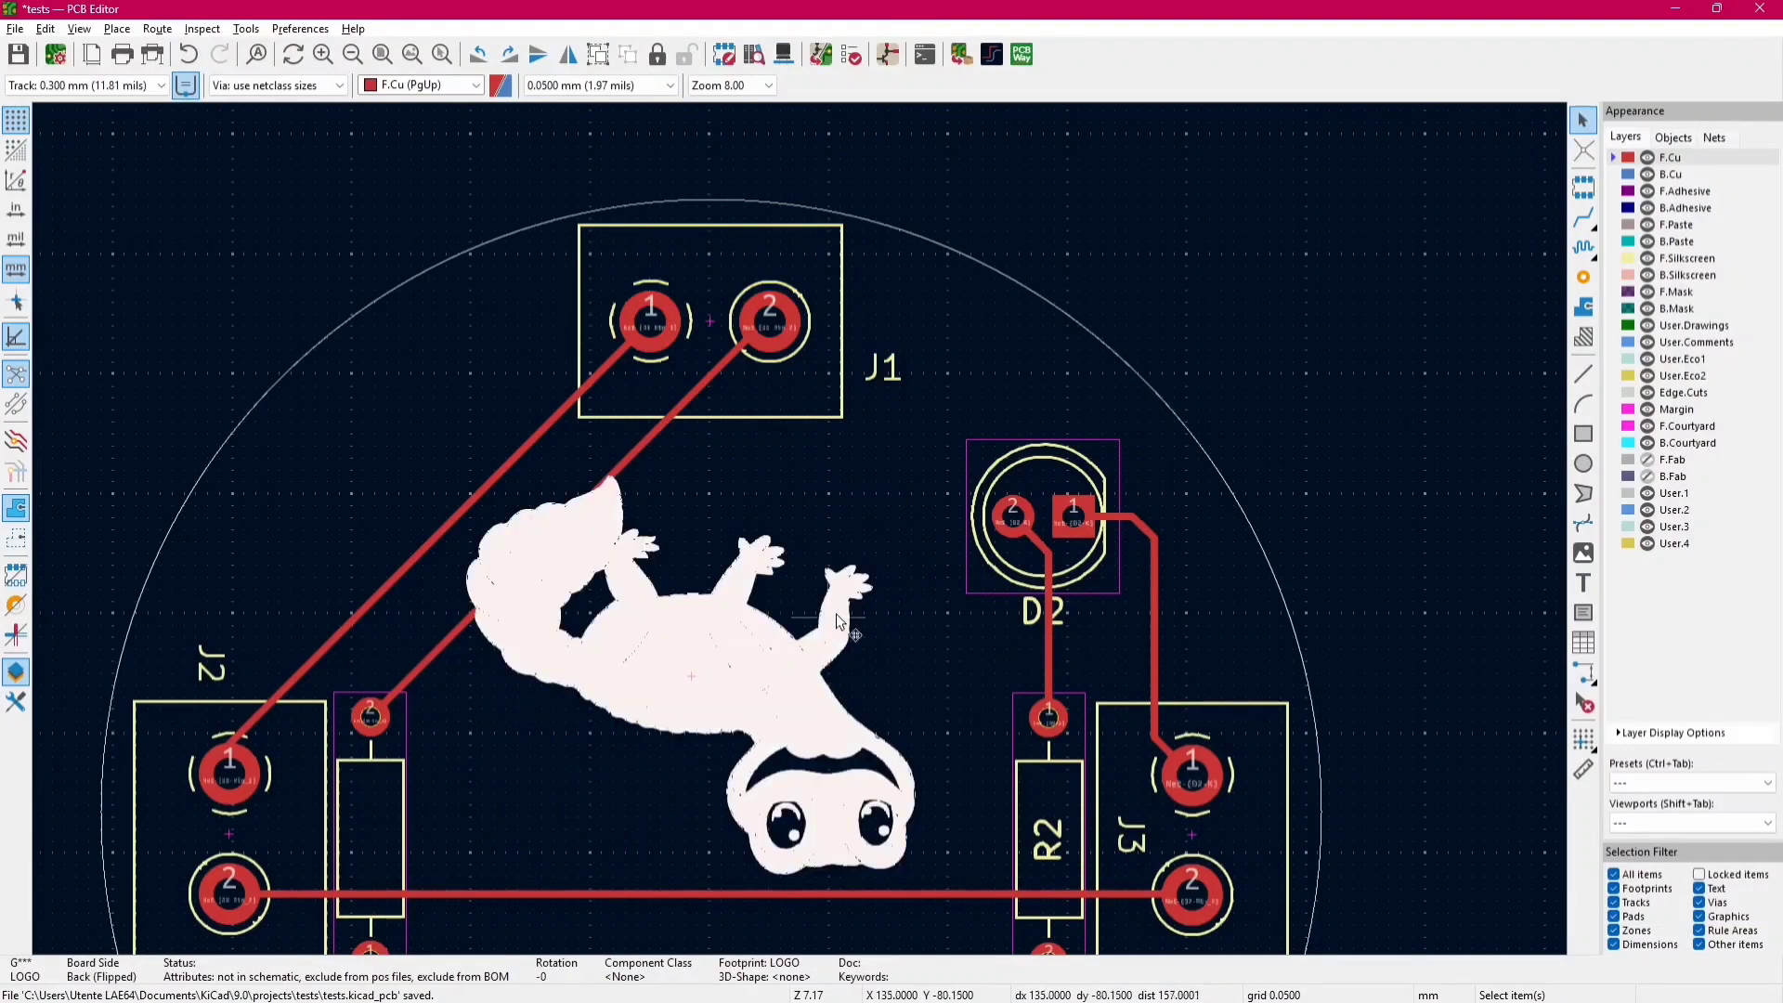
pyautogui.press('r')
pyautogui.press('r')
pyautogui.click(1296, 283)
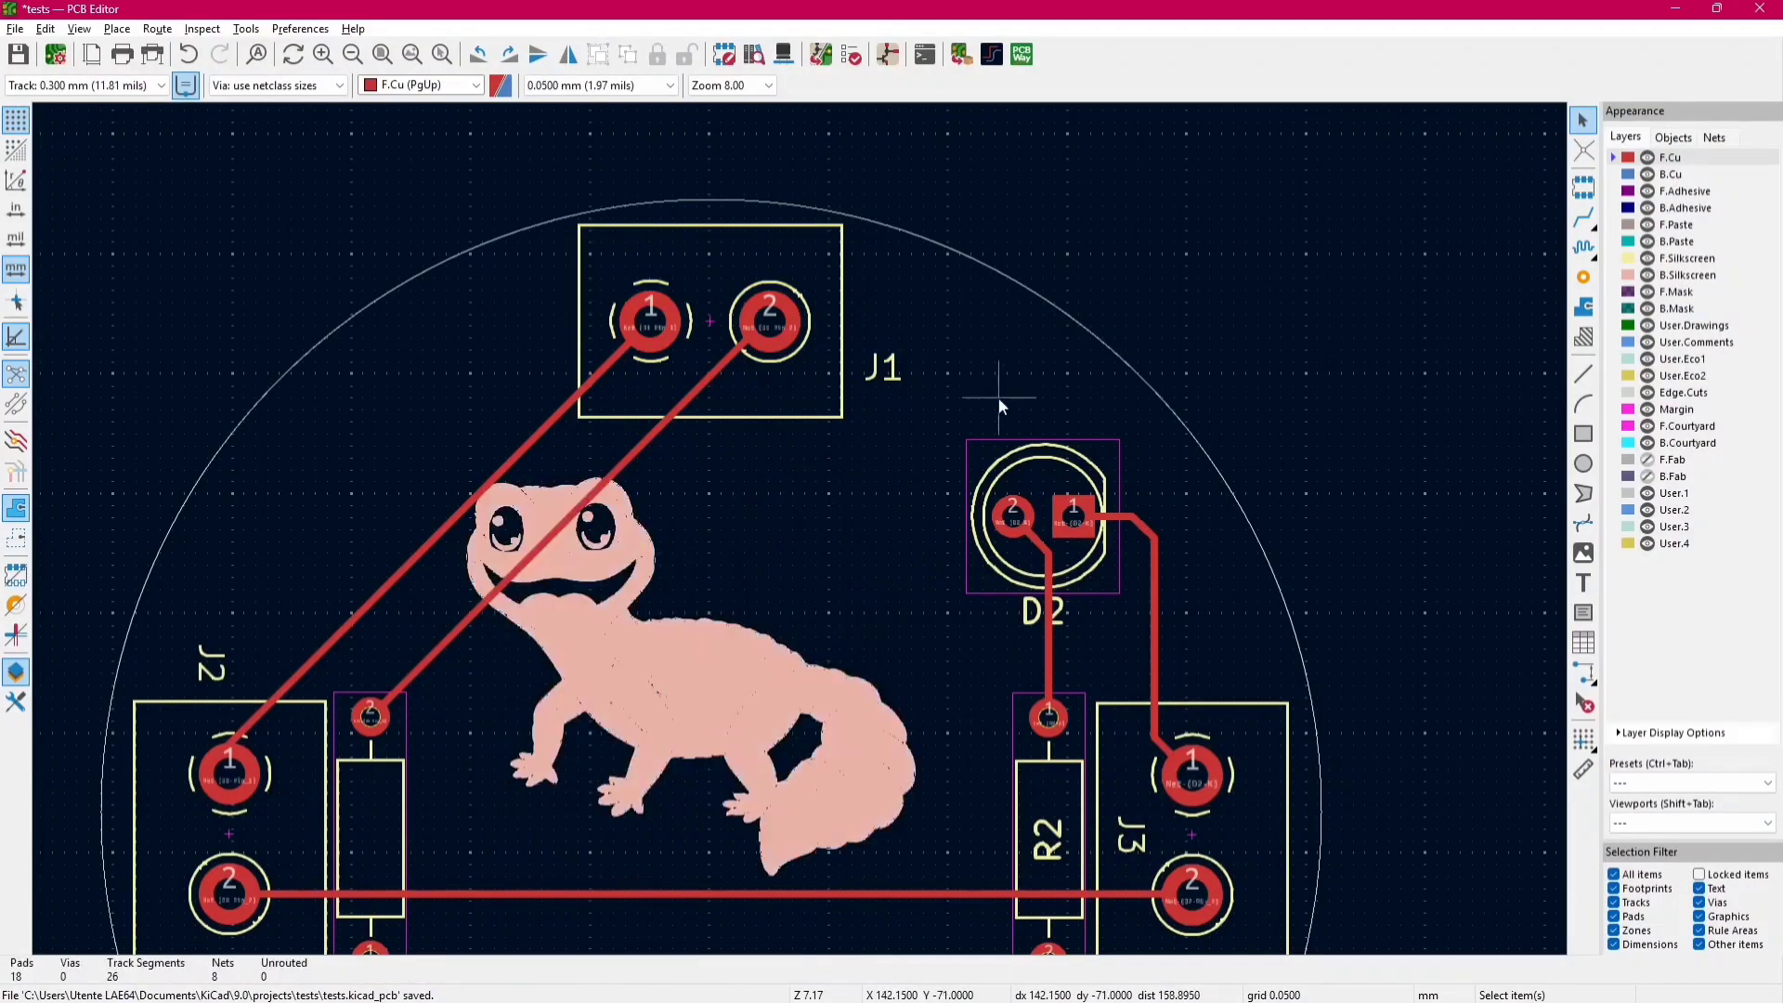
pyautogui.hotkey('alt', '3')
pyautogui.hotkey('shift', 'z')
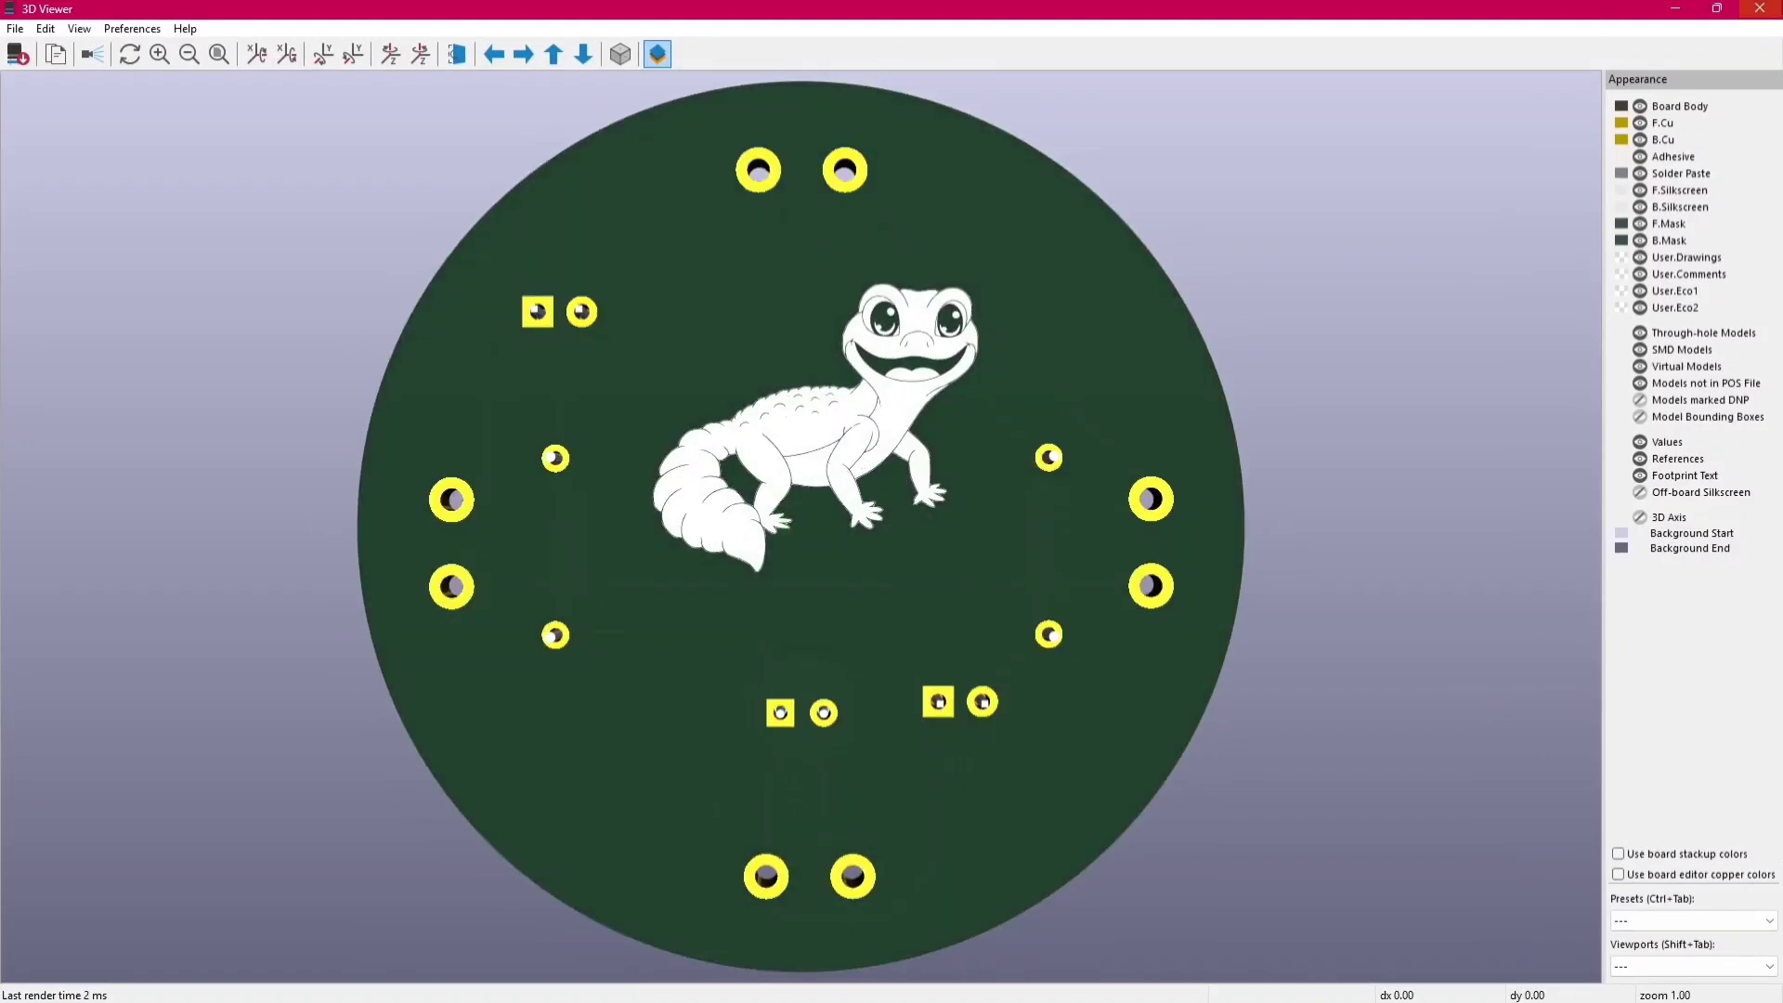
pyautogui.click(1760, 9)
# - Export the negative front-copper gecko footprint from Image Converter to the clipboard
pyautogui.hotkey('alt', 'Tab')
pyautogui.click(1243, 956)
pyautogui.hotkey('alt', 'Tab')
# - Paste the copper gecko and position it mid-board beside D2
pyautogui.hotkey('ctrl', 'v')
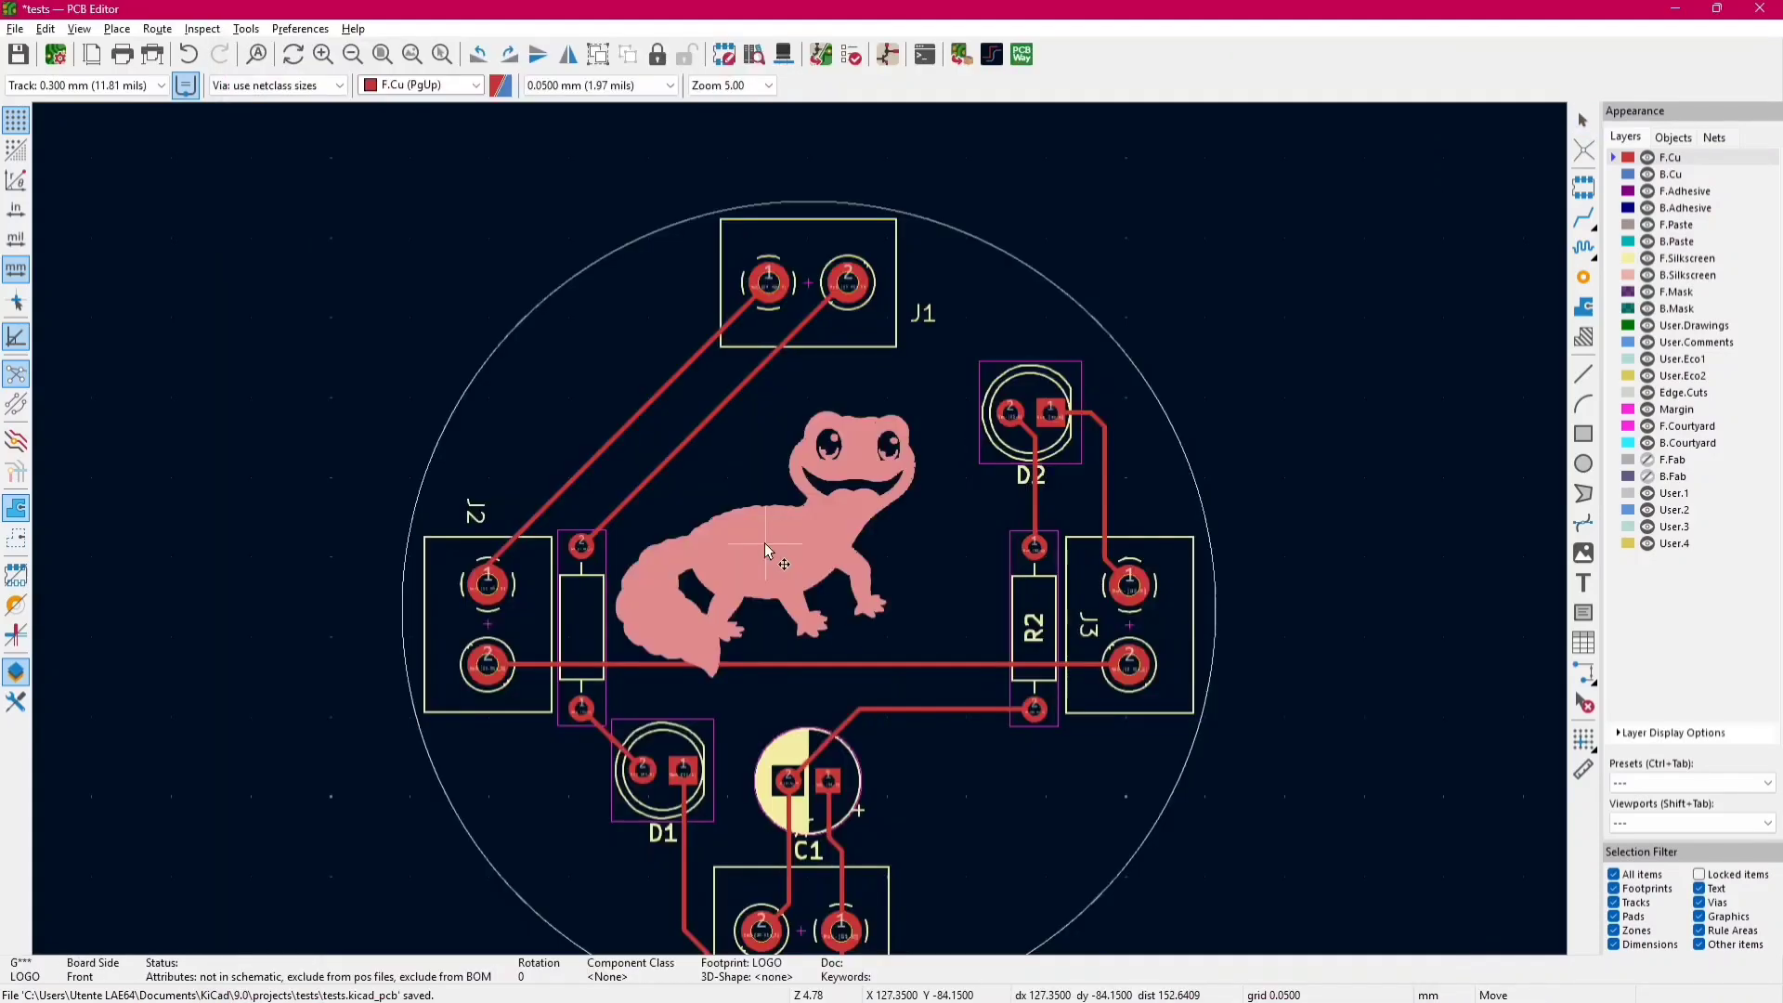
pyautogui.click(801, 510)
pyautogui.scroll(3, 895, 513)
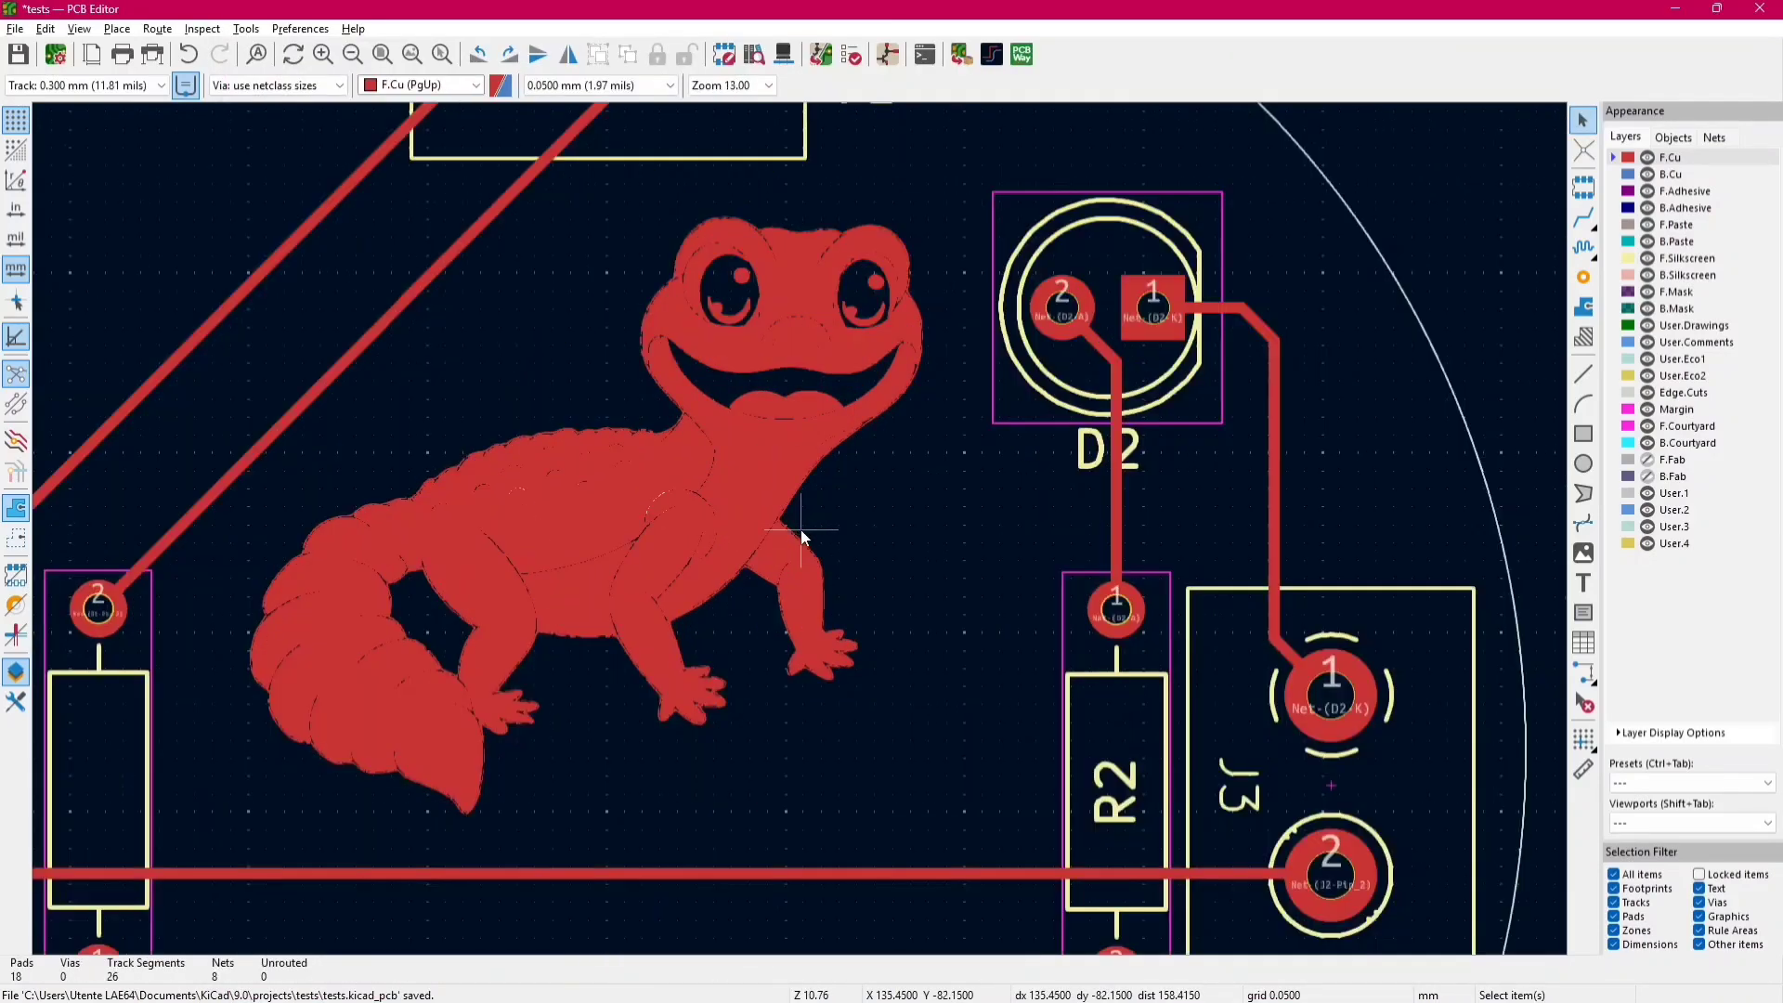
pyautogui.moveTo(644, 507)
pyautogui.mouseDown()
pyautogui.moveTo(597, 529)
pyautogui.moveTo(673, 516)
pyautogui.mouseUp()
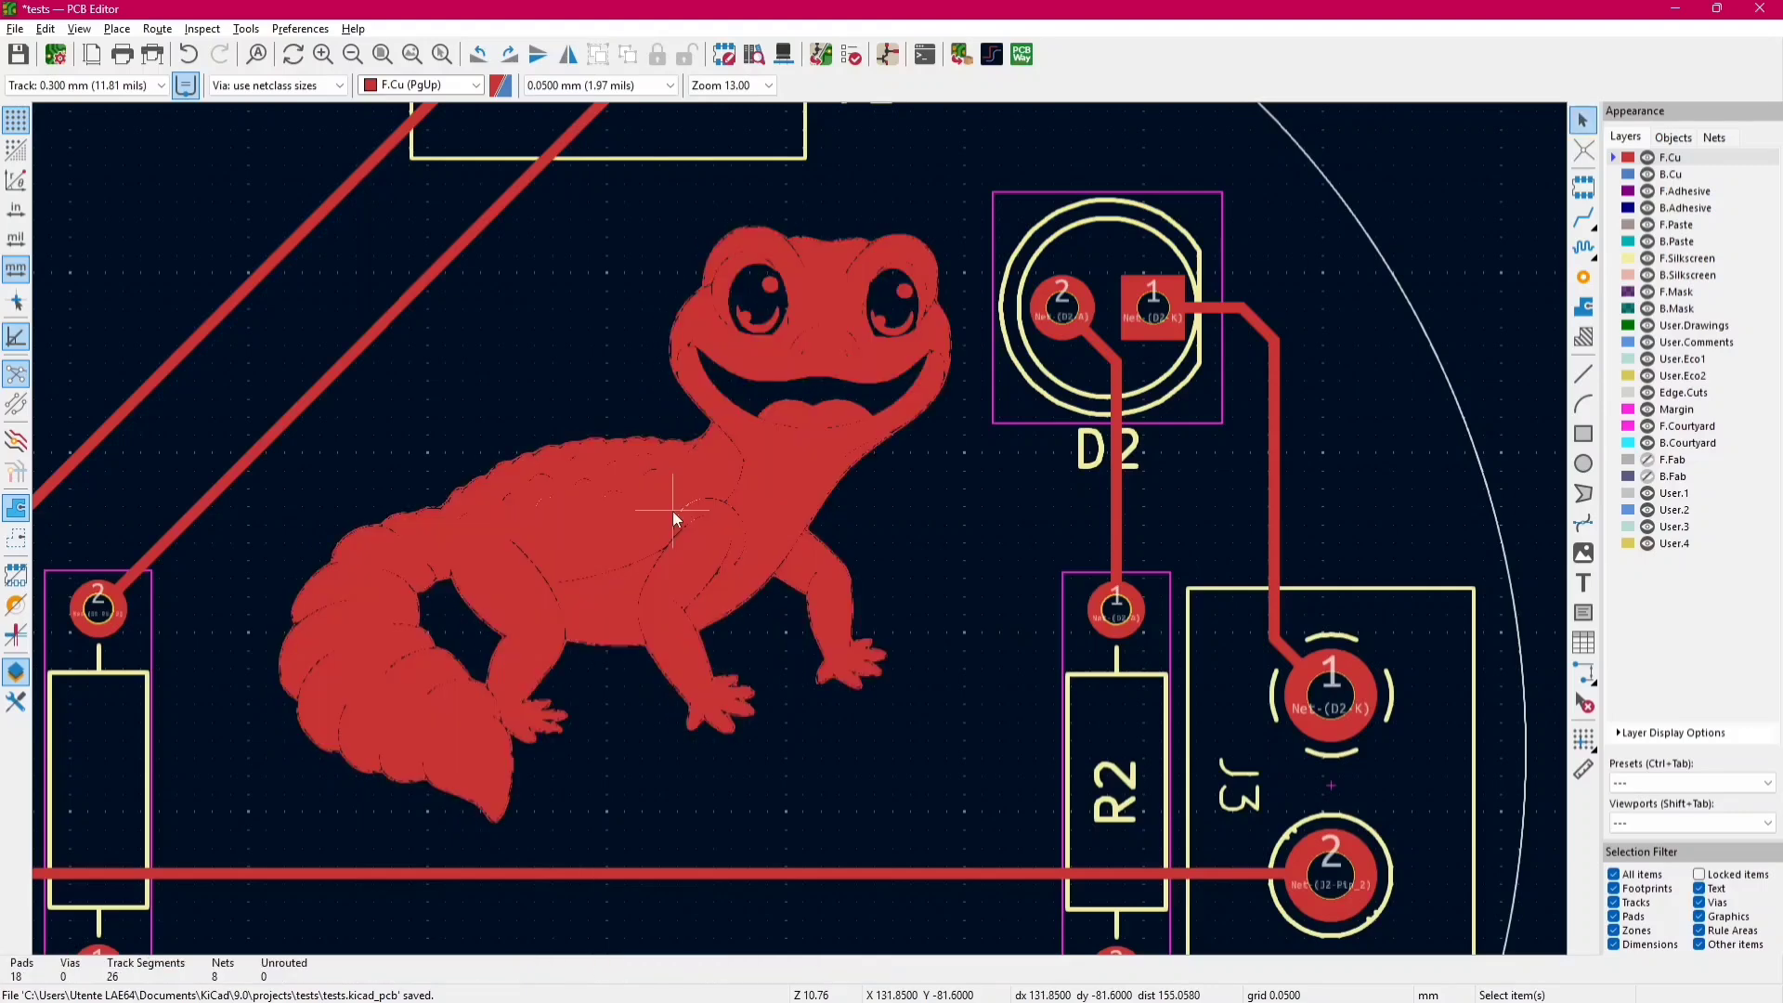
pyautogui.click(680, 514)
pyautogui.press('Escape')
# - Inspect the copper gecko in the tilted 3D view, then select the logo again
pyautogui.hotkey('alt', '3')
pyautogui.moveTo(794, 415); pyautogui.dragTo(866, 341)
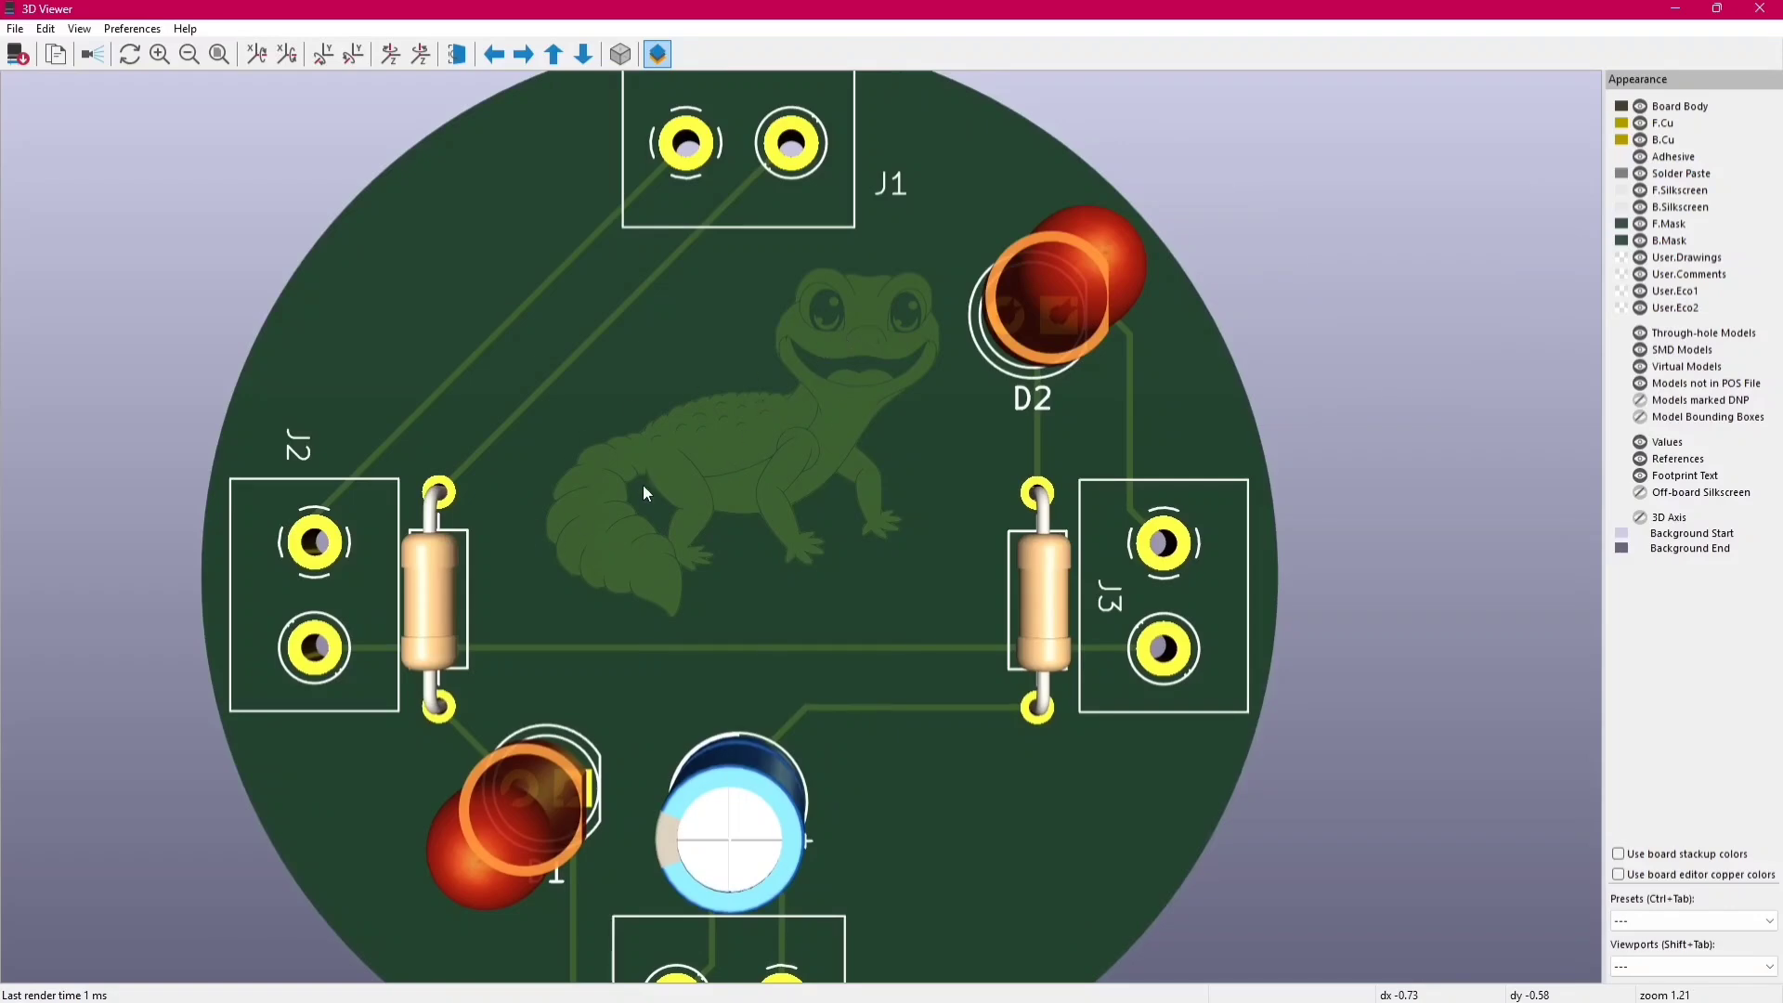
pyautogui.moveTo(644, 477); pyautogui.dragTo(648, 603, button='middle')
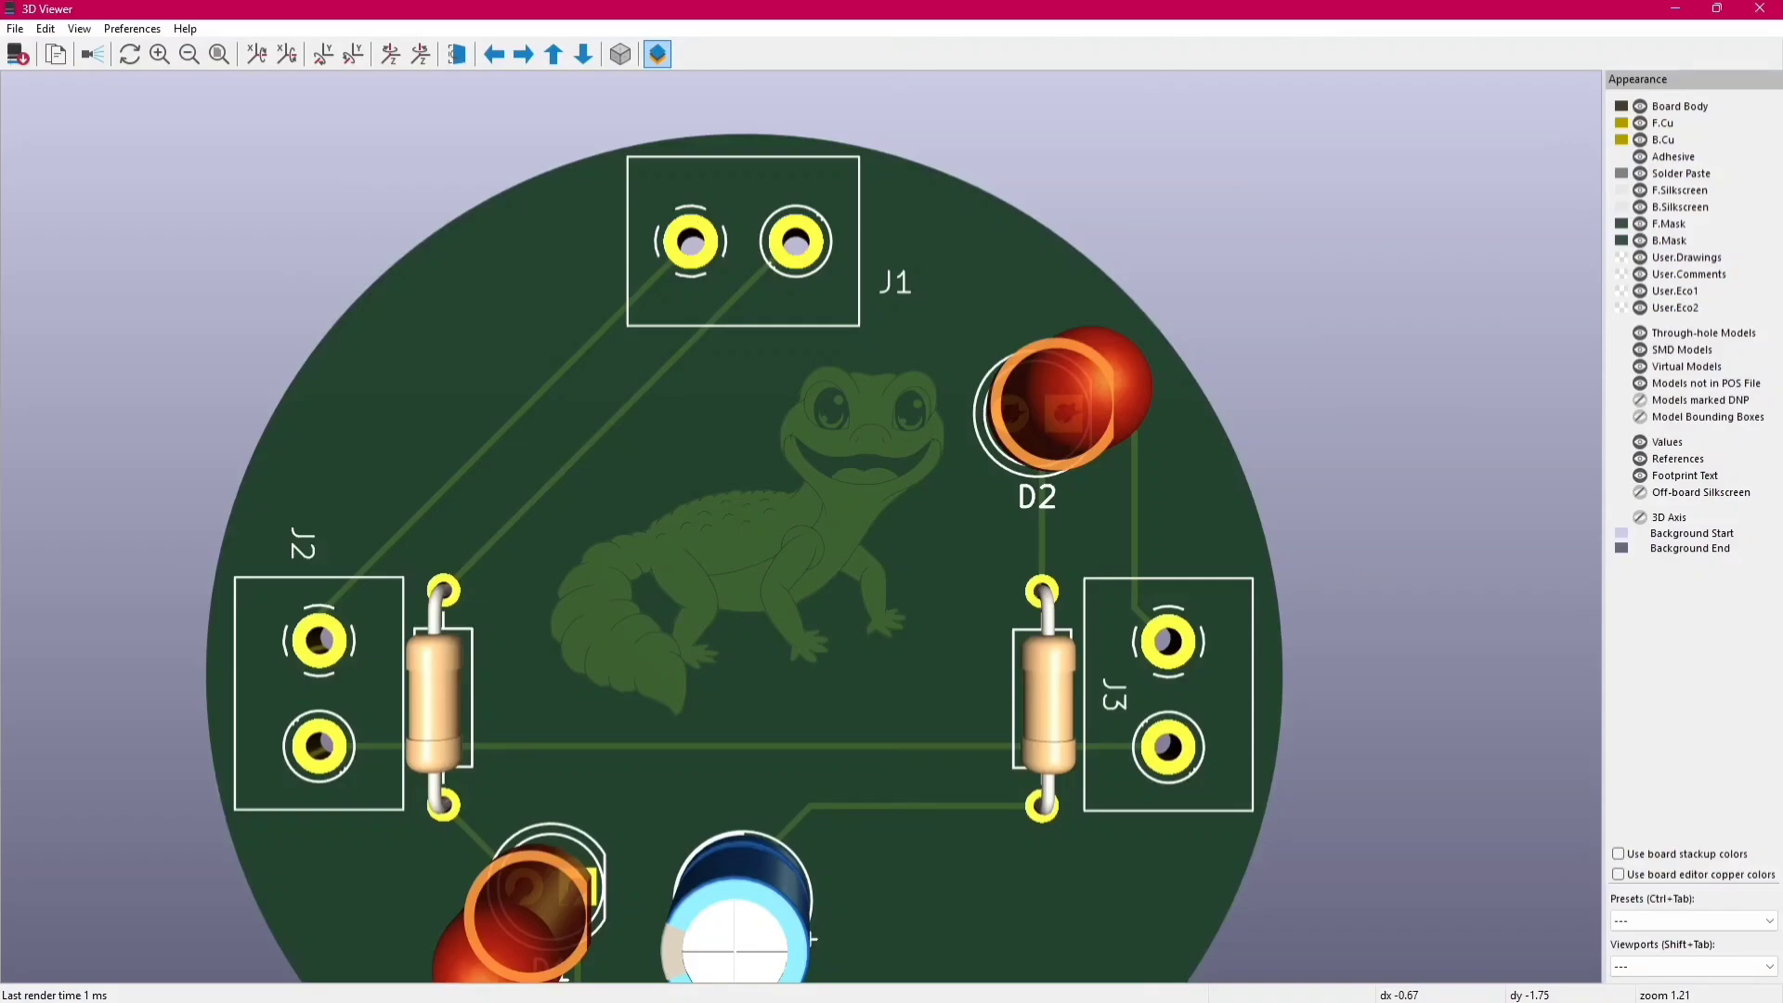
pyautogui.hotkey('alt', 'Tab')
pyautogui.click(713, 509)
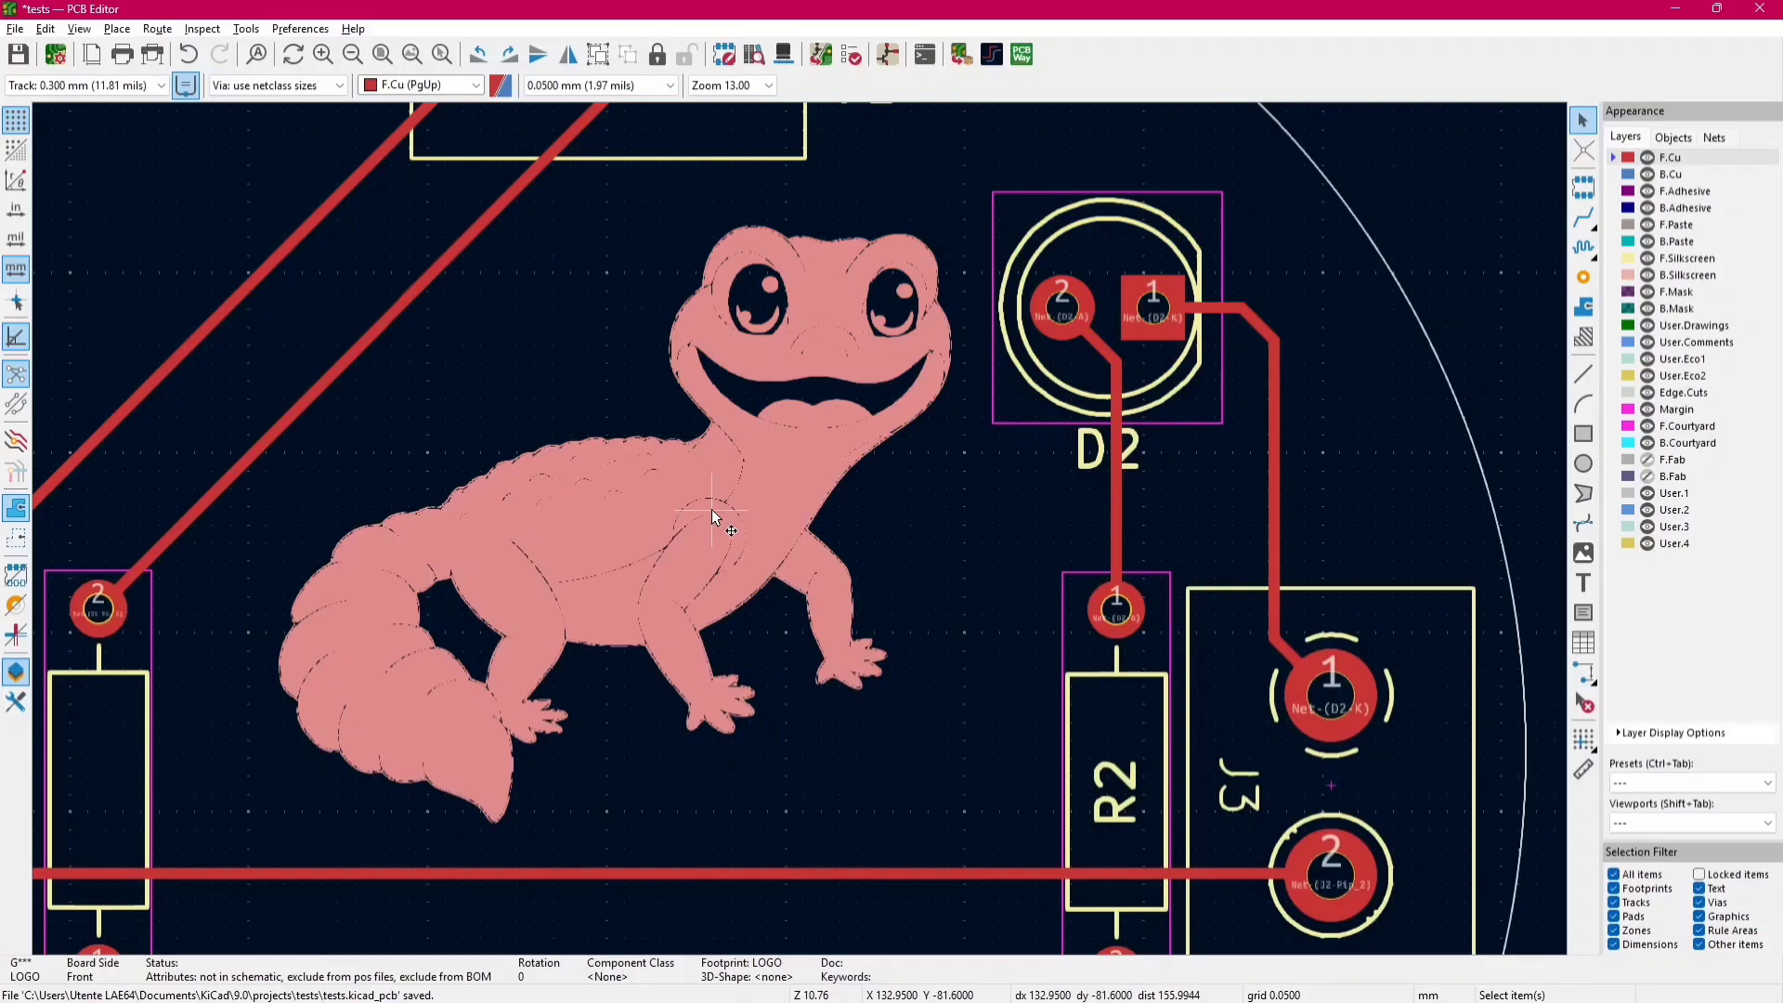
# - Export the gecko on the F.Mask layer and paste it into the PCB Editor
pyautogui.hotkey('alt', 'Tab')
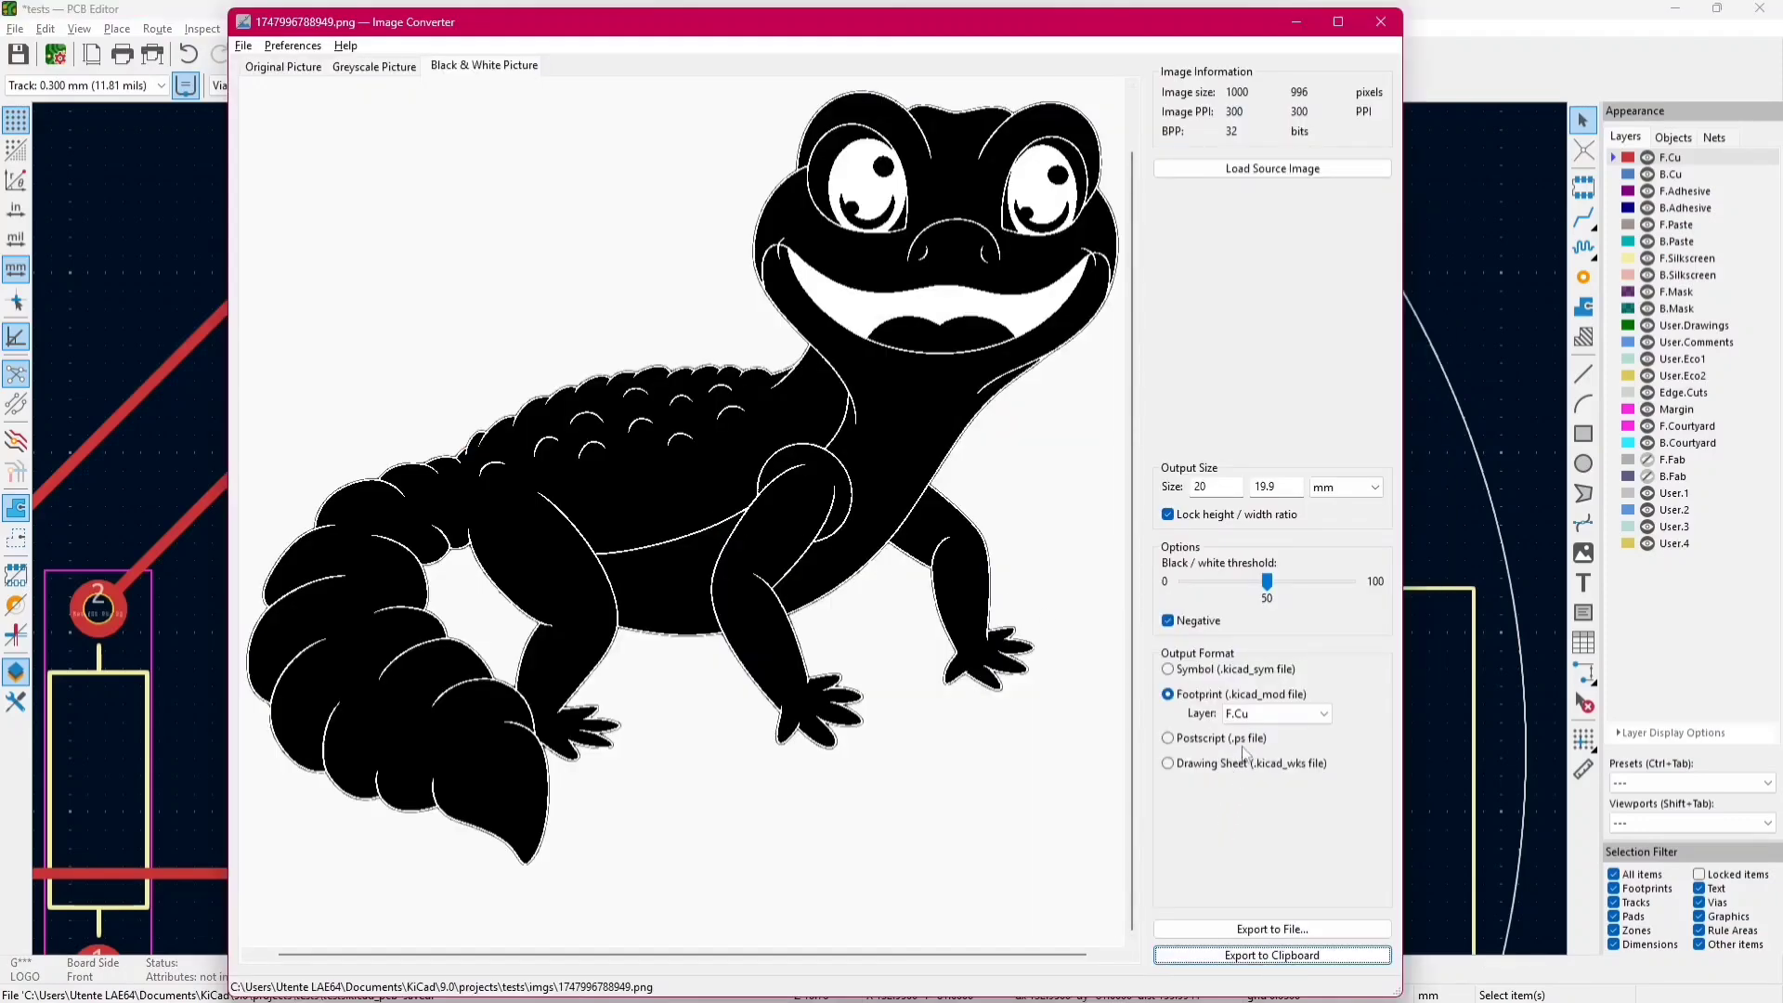
pyautogui.click(1268, 714)
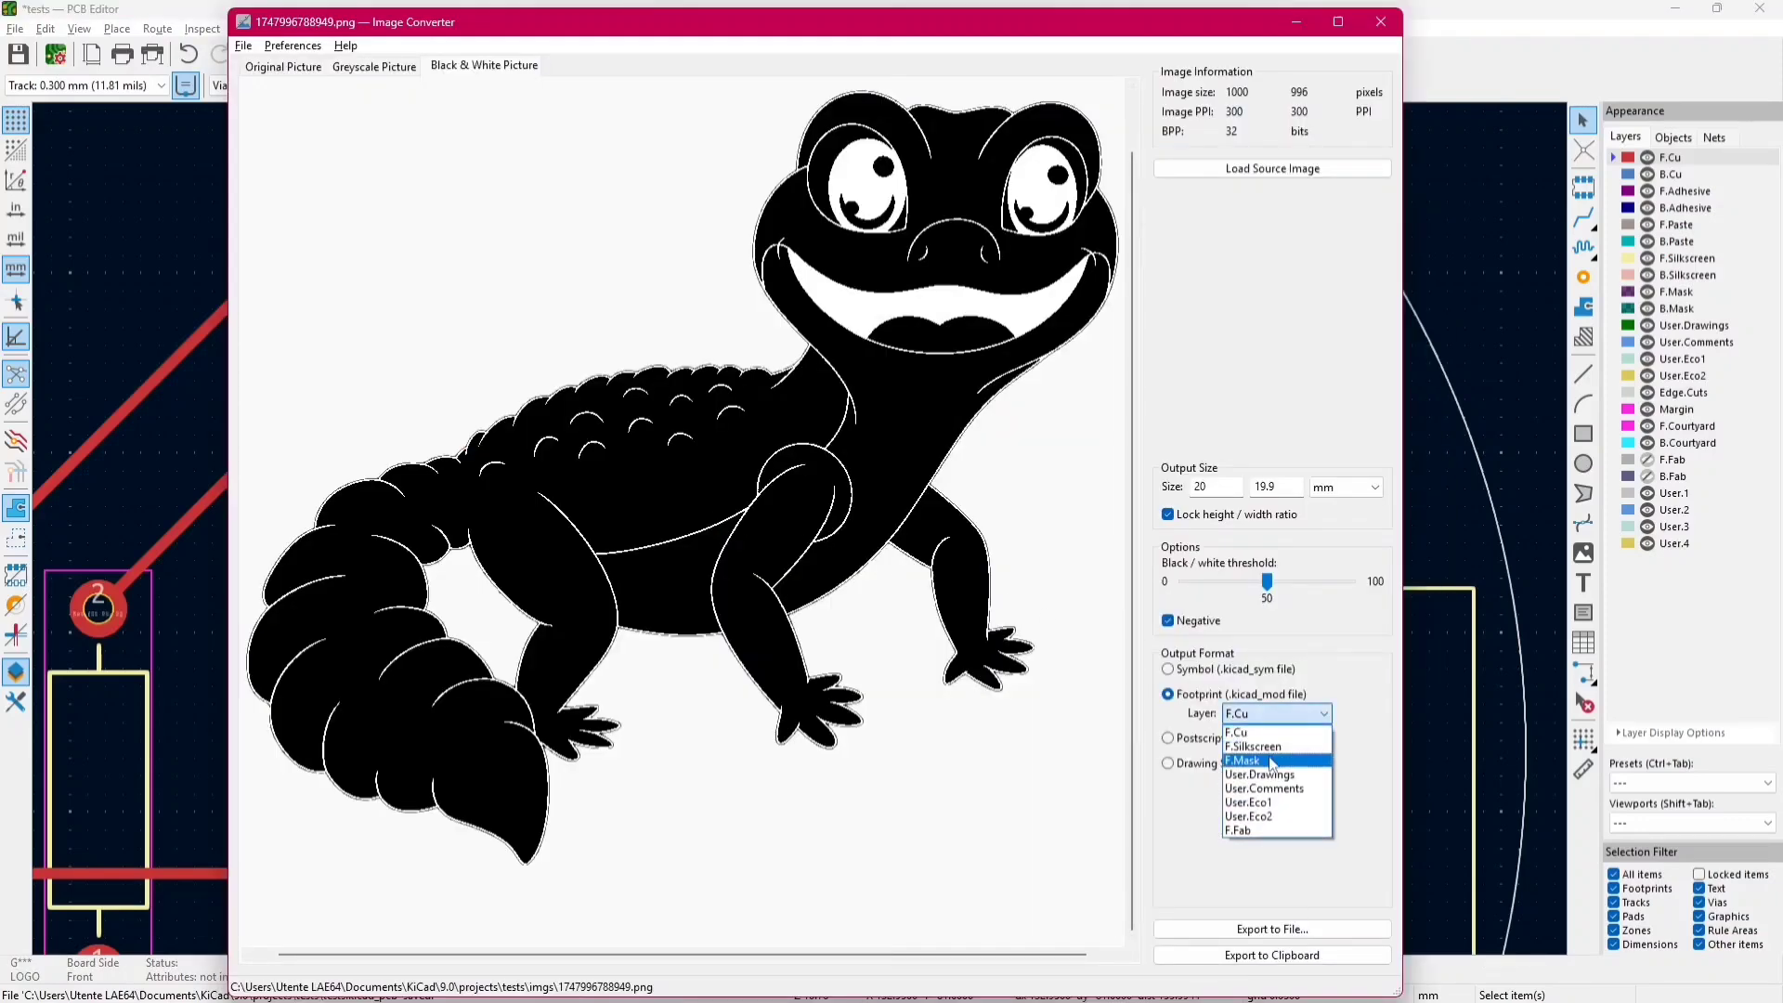
pyautogui.click(1268, 761)
pyautogui.click(1221, 964)
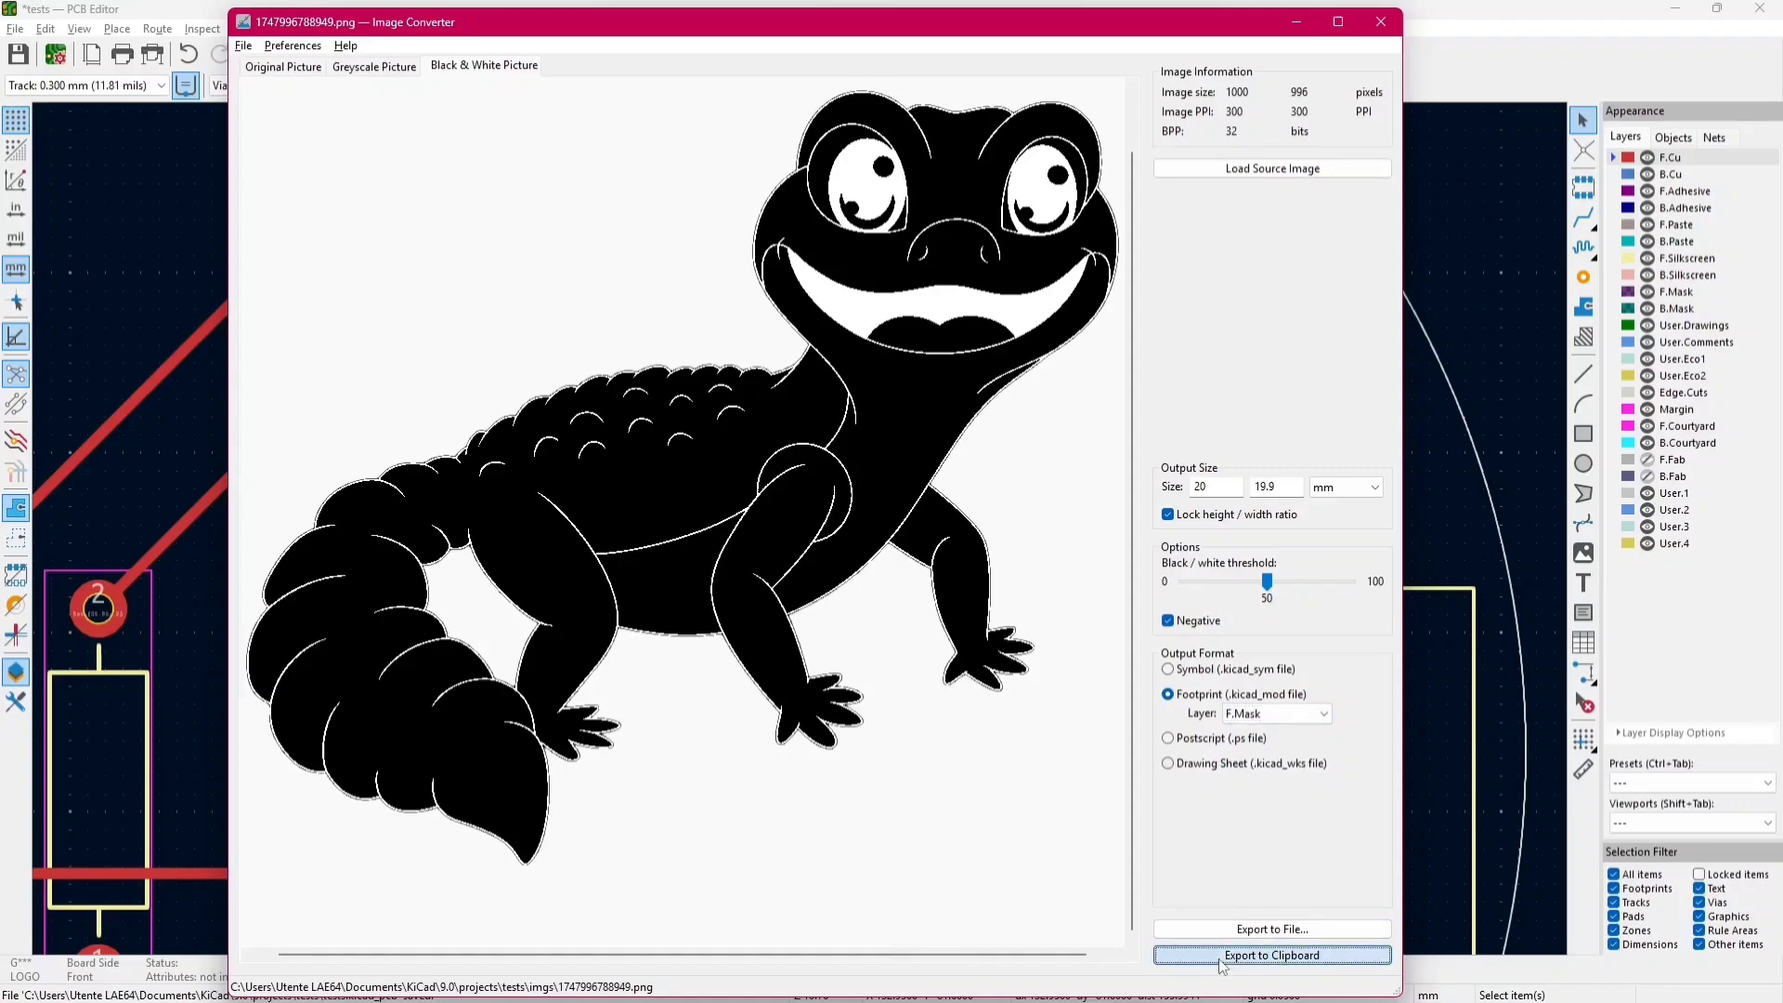
pyautogui.hotkey('alt', 'Tab')
pyautogui.hotkey('ctrl', 'v')
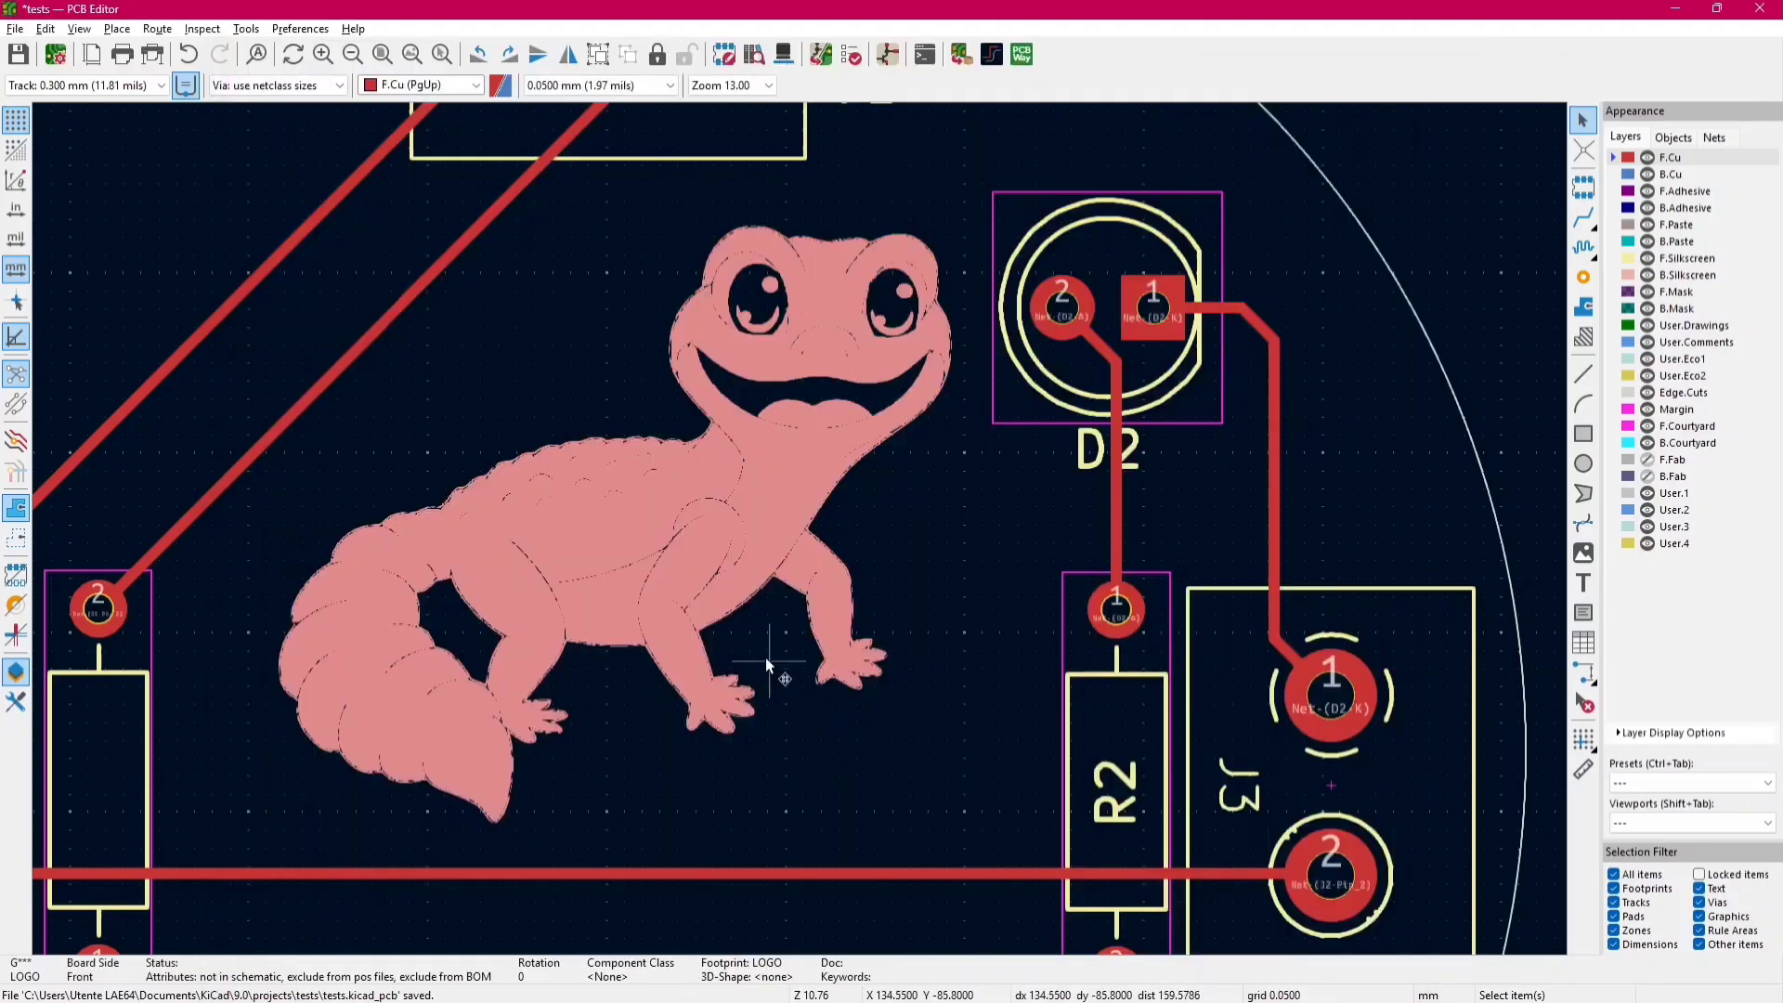
pyautogui.click(713, 611)
pyautogui.scroll(5, 796, 529)
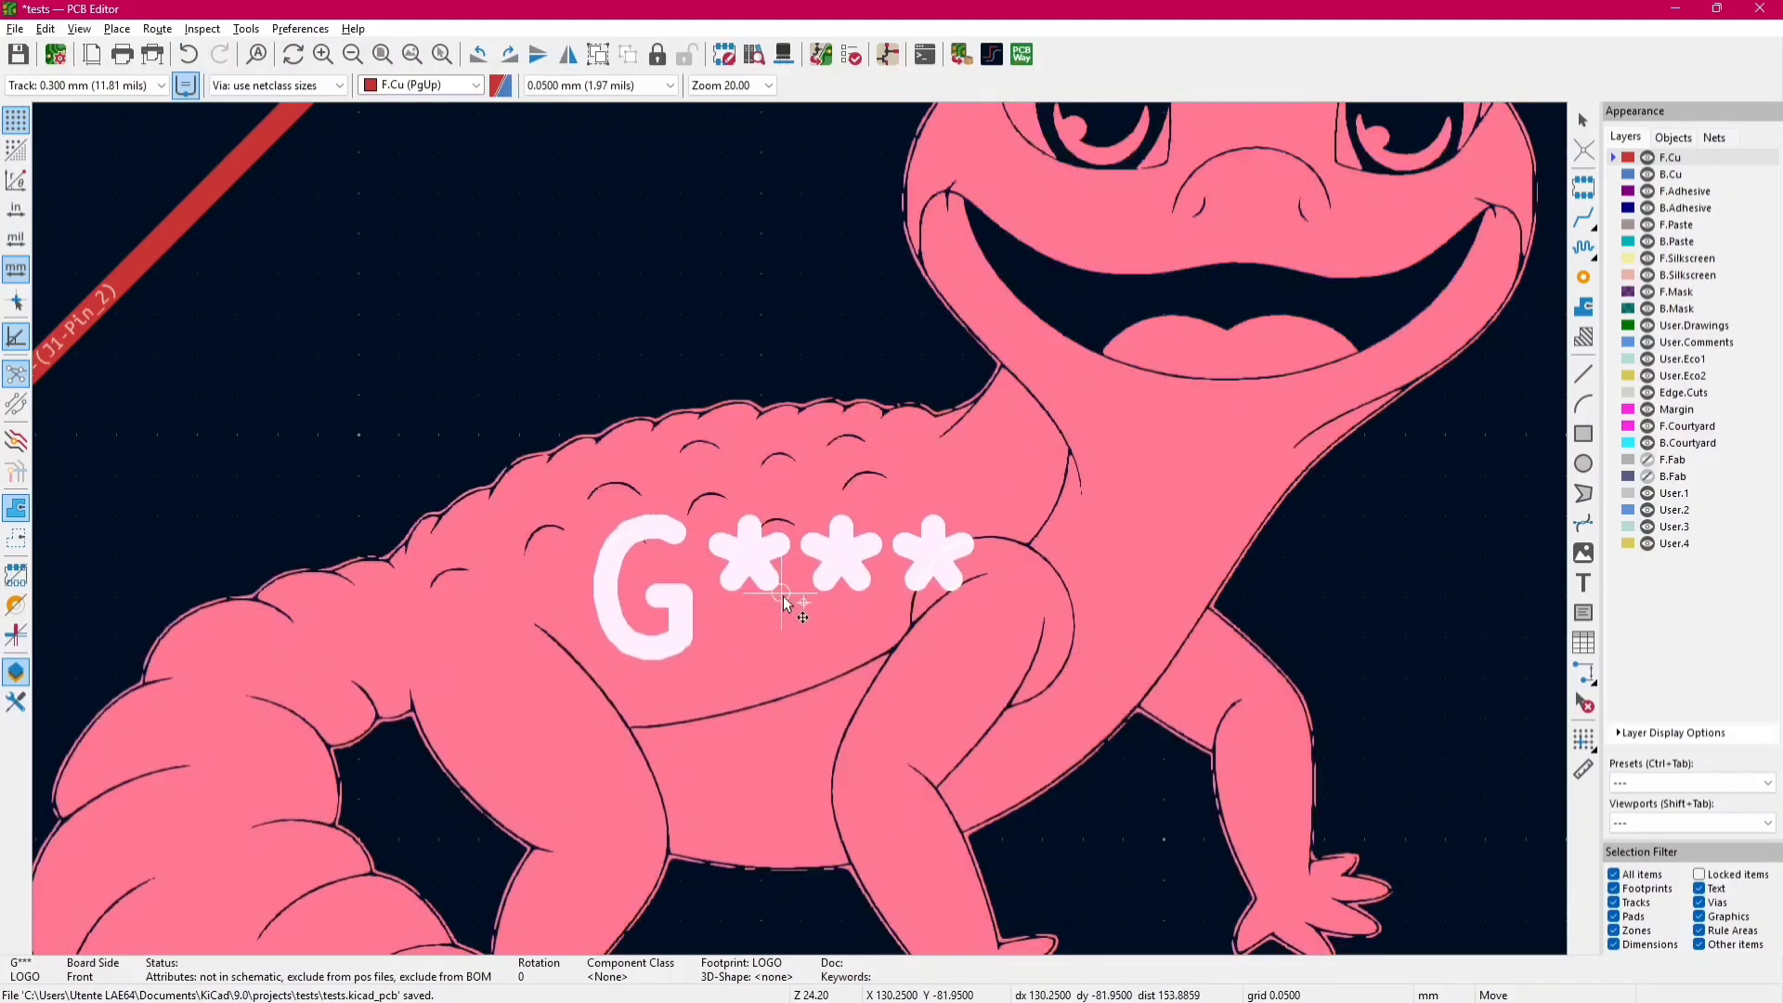
pyautogui.click(778, 595)
pyautogui.press('Delete')
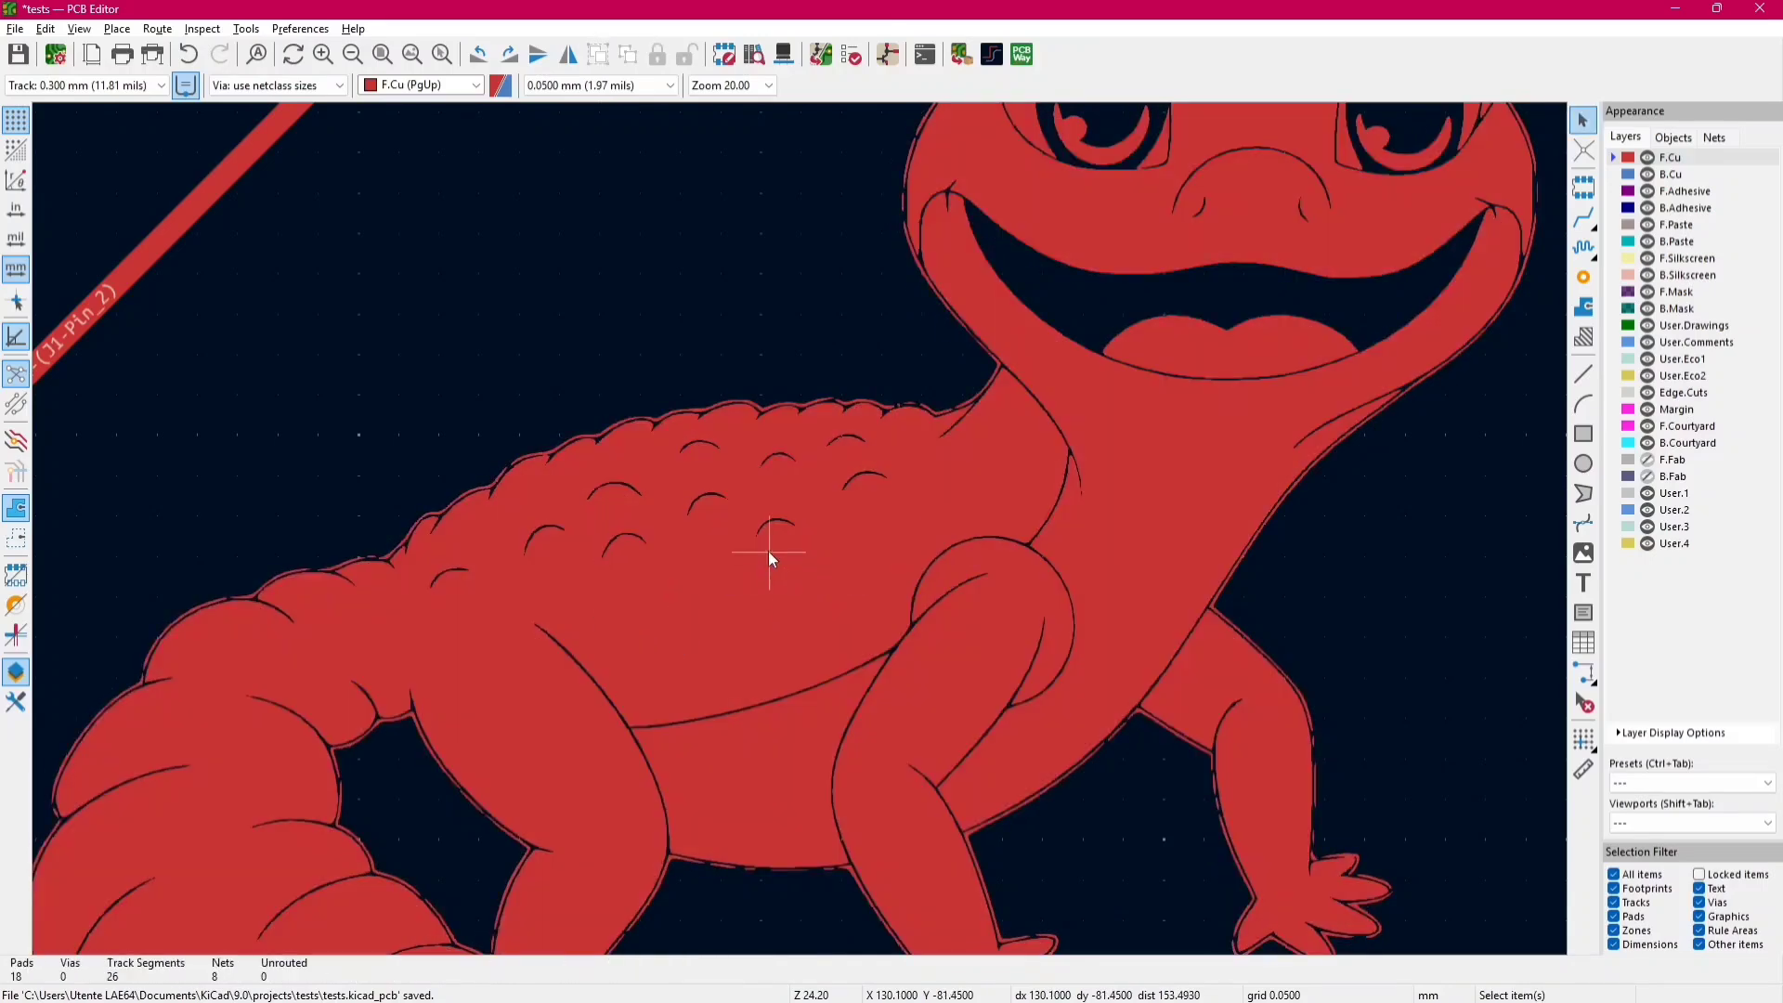
pyautogui.scroll(-5, 771, 560)
pyautogui.click(767, 409)
pyautogui.press('Escape')
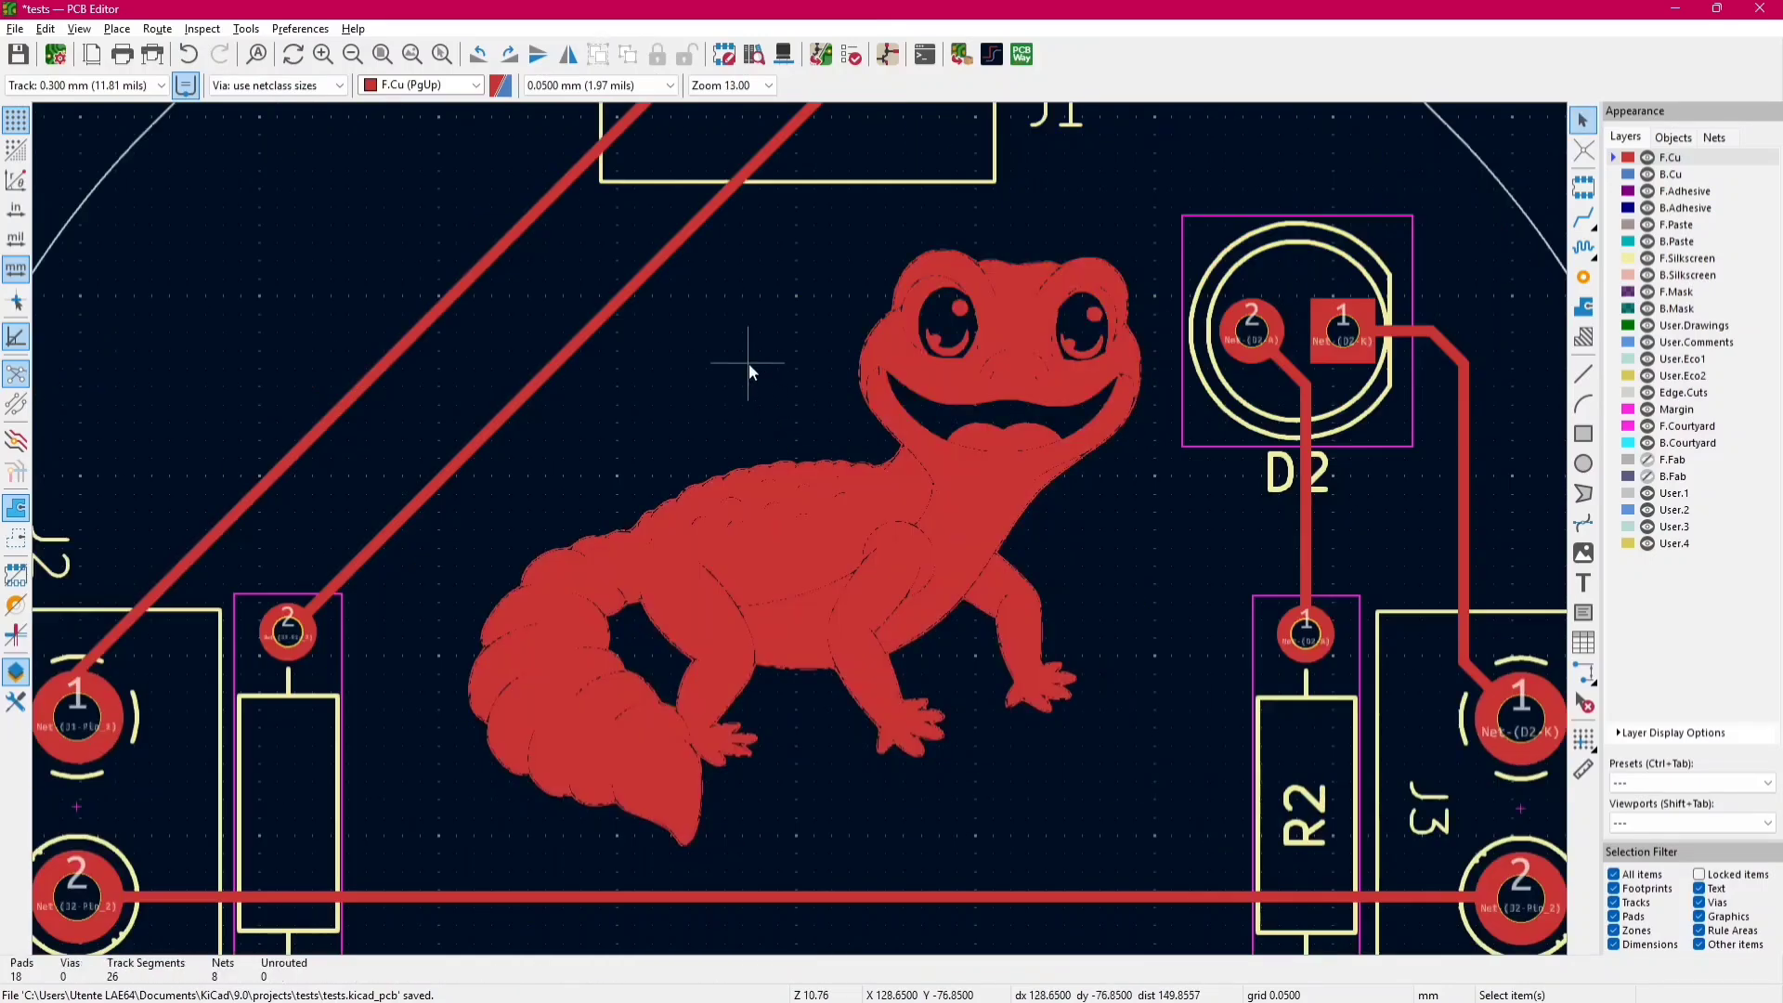
pyautogui.hotkey('alt', '3')
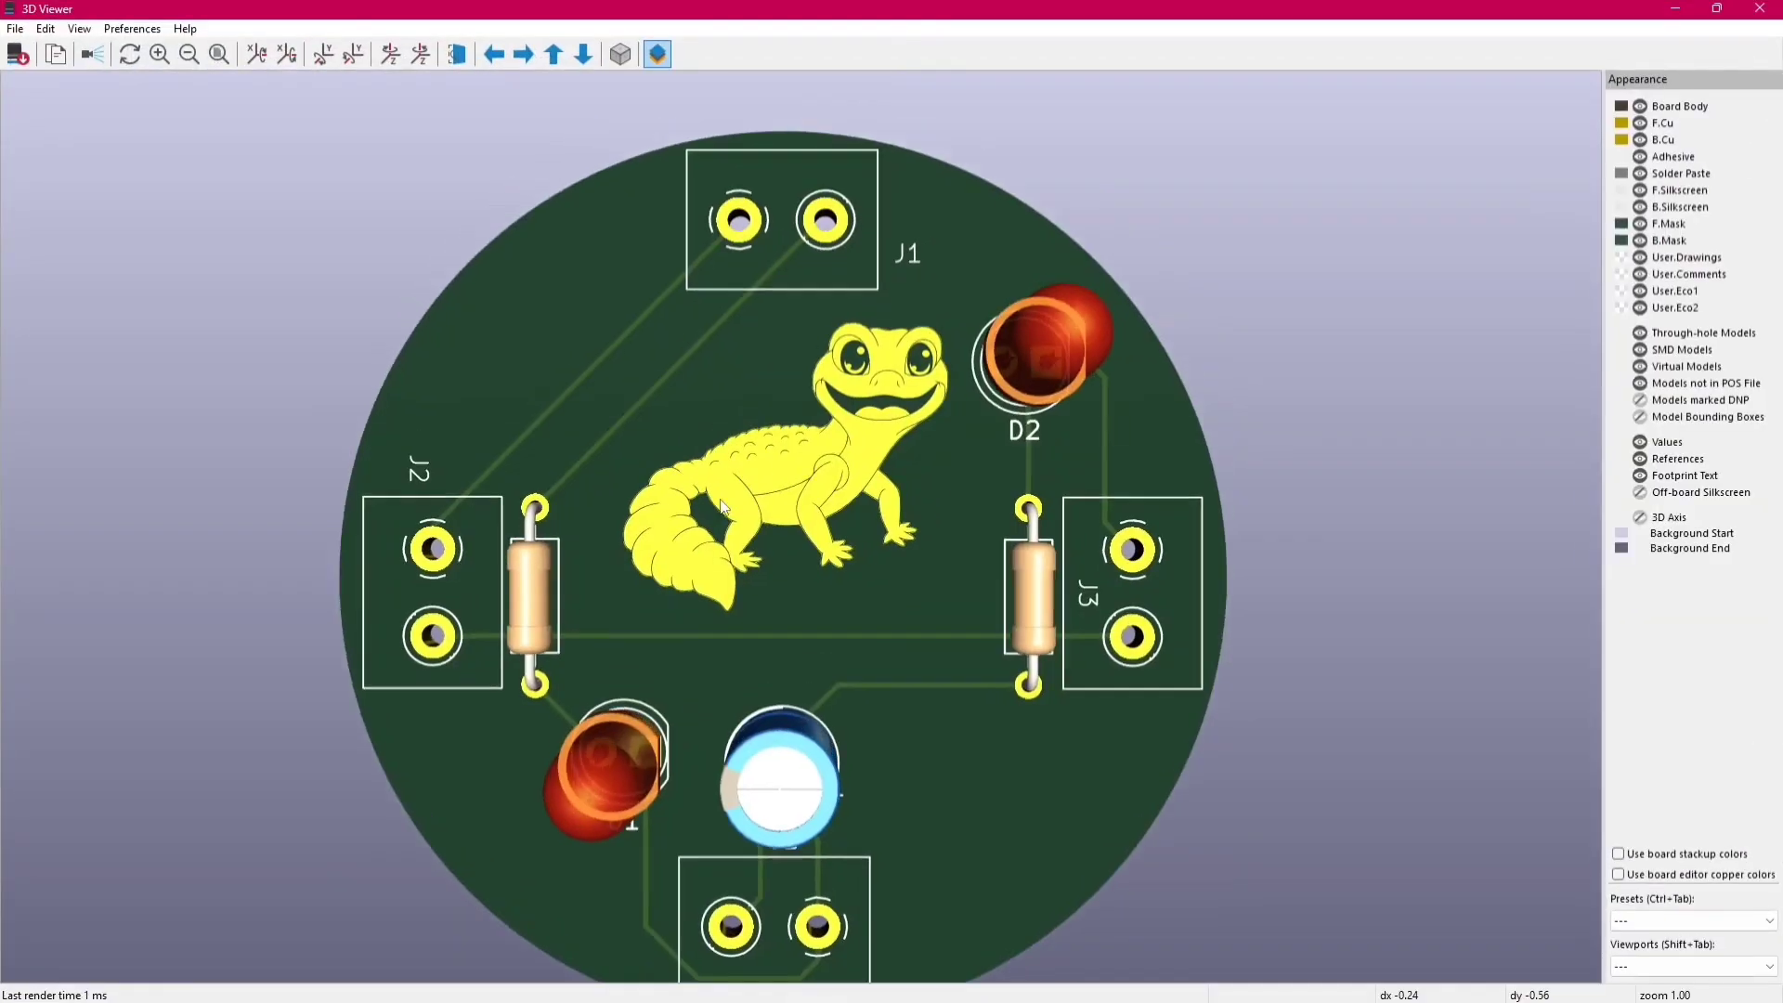
pyautogui.scroll(4, 840, 496)
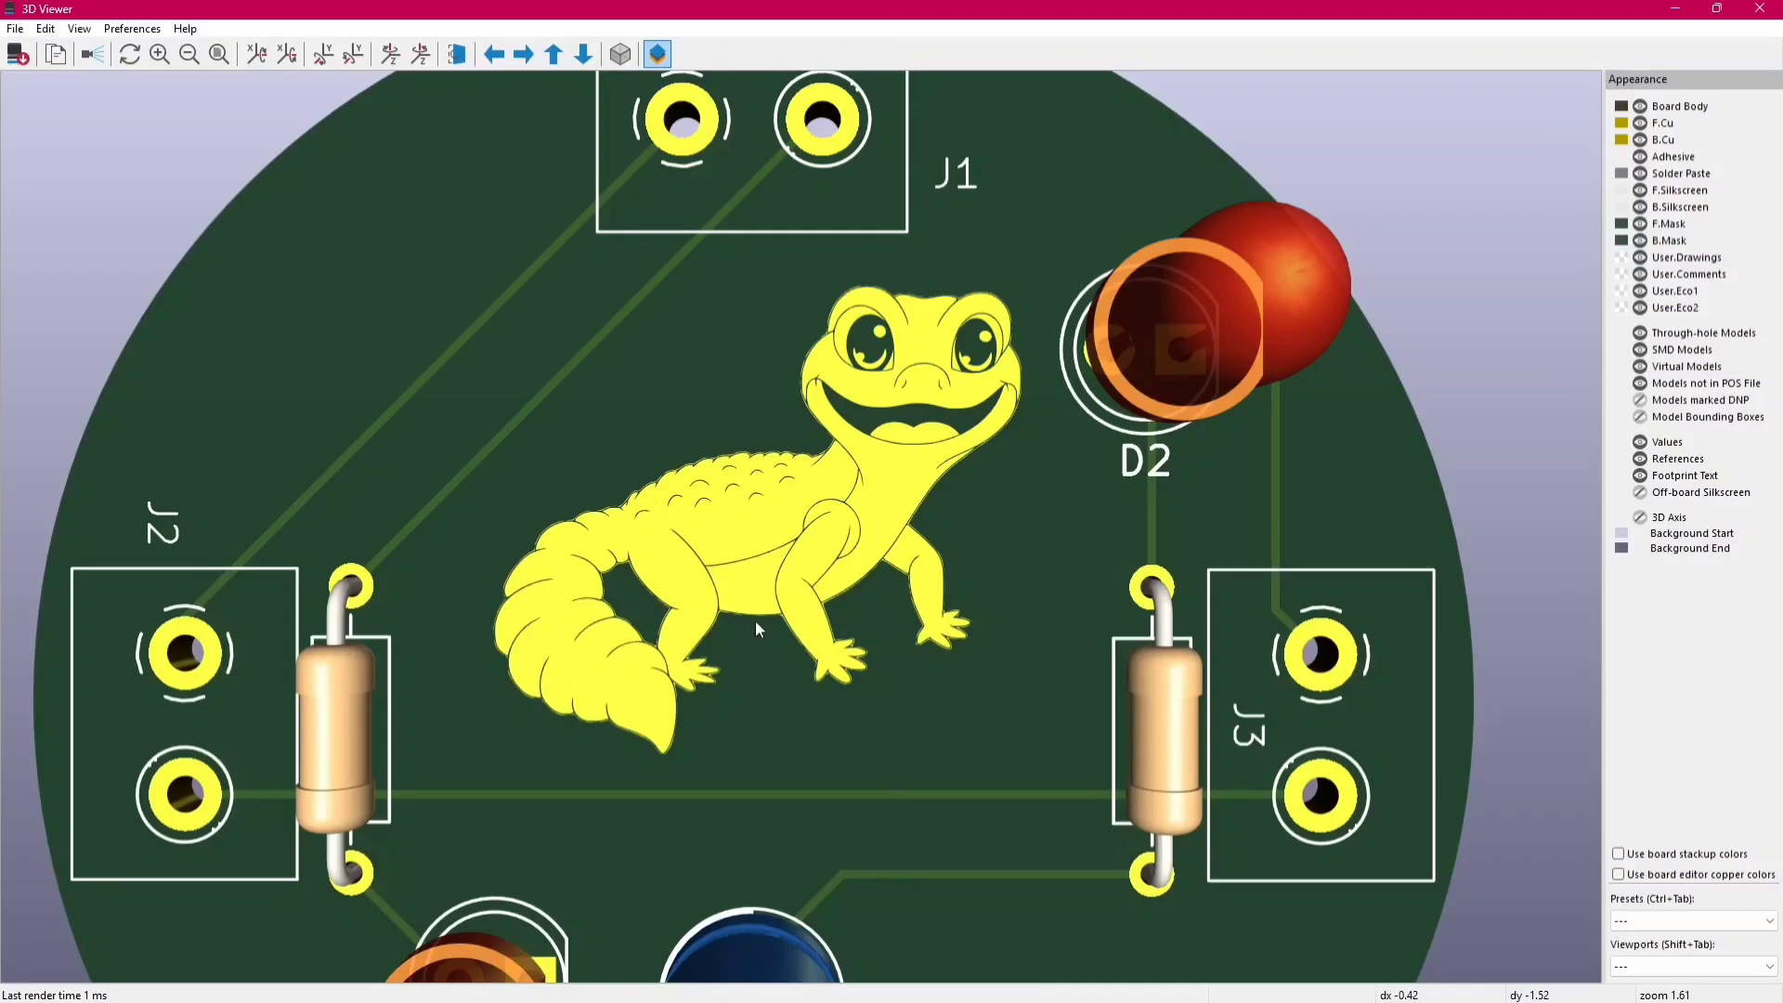
pyautogui.click(1760, 8)
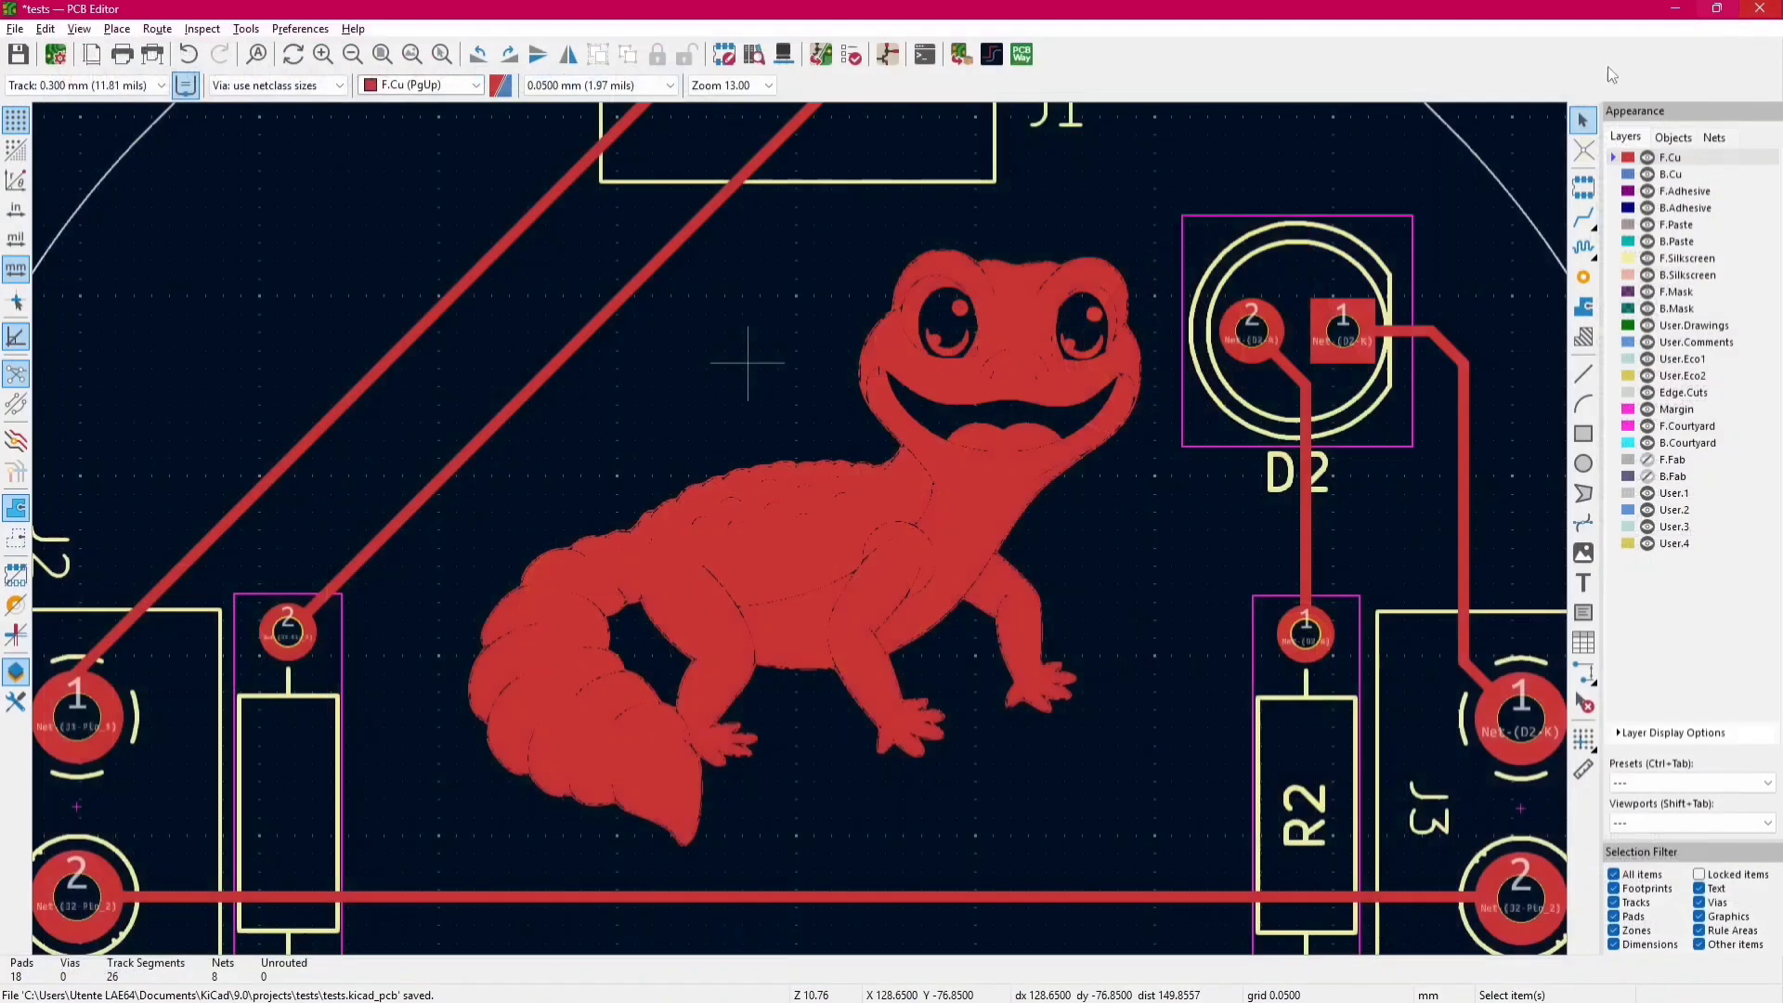
# - Move the gecko logo down over the J2–J3 track and open the 3D preview
pyautogui.scroll(-3, 872, 465)
pyautogui.click(751, 560)
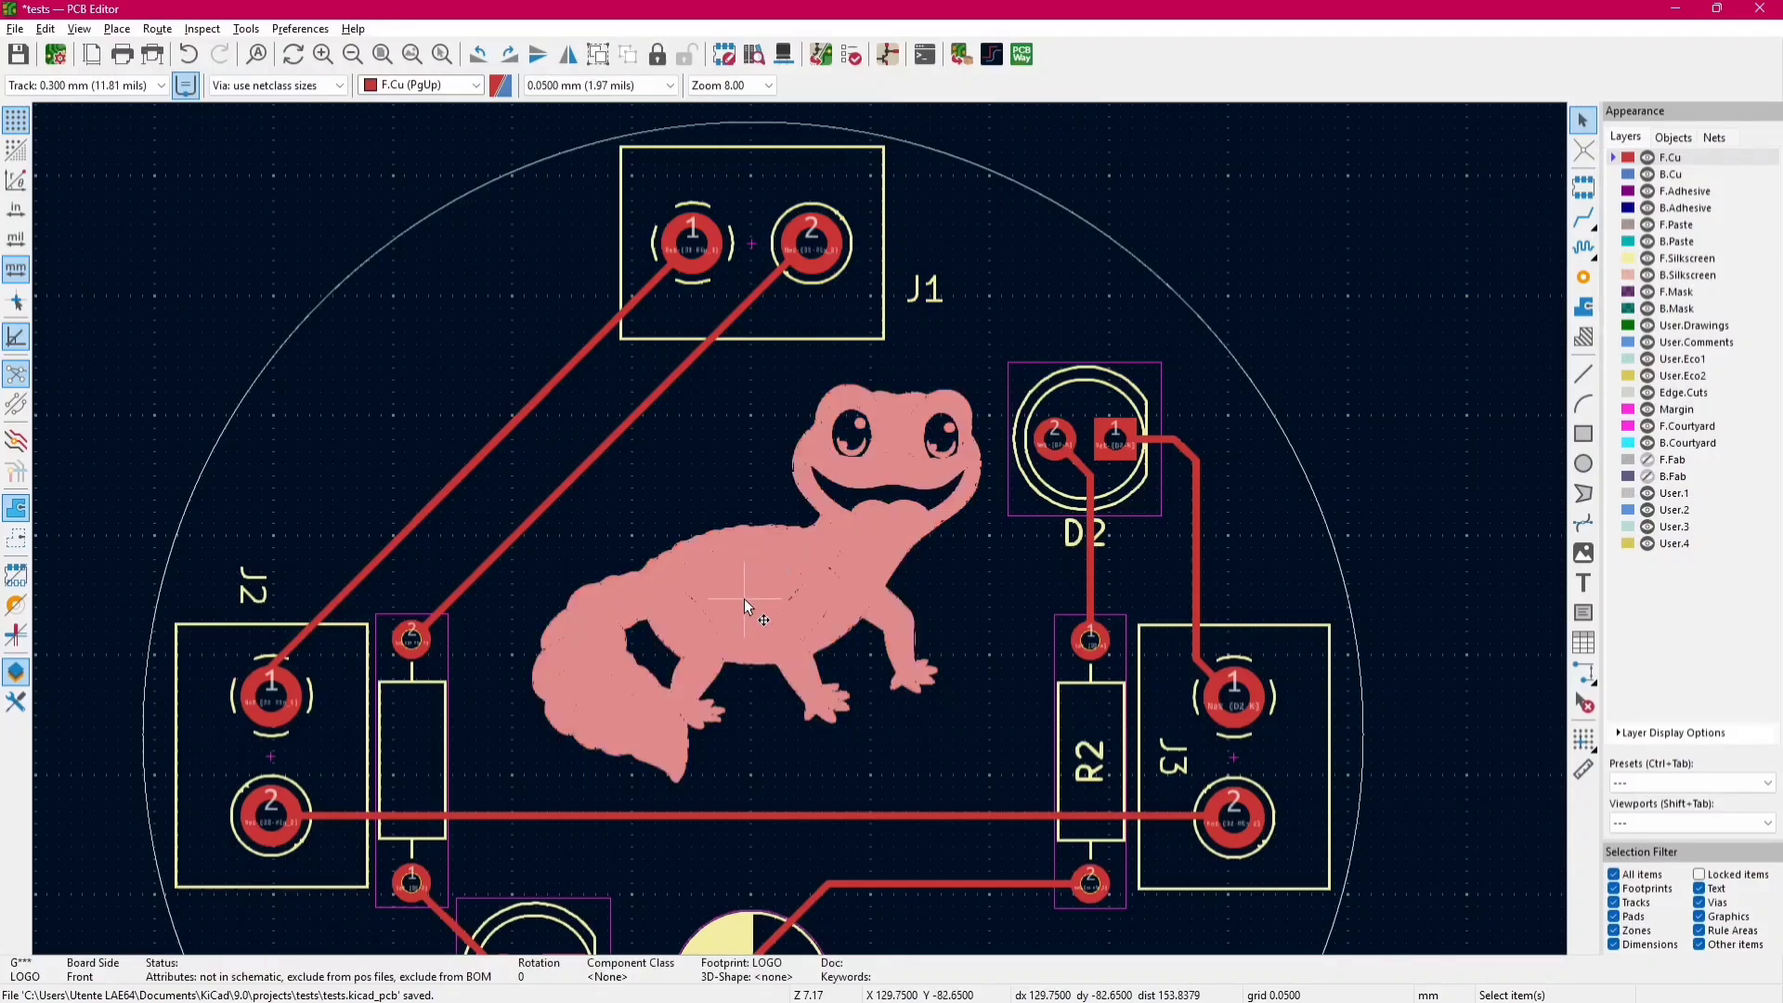
pyautogui.press('Escape')
pyautogui.press('Escape')
pyautogui.moveTo(474, 342); pyautogui.dragTo(995, 793)
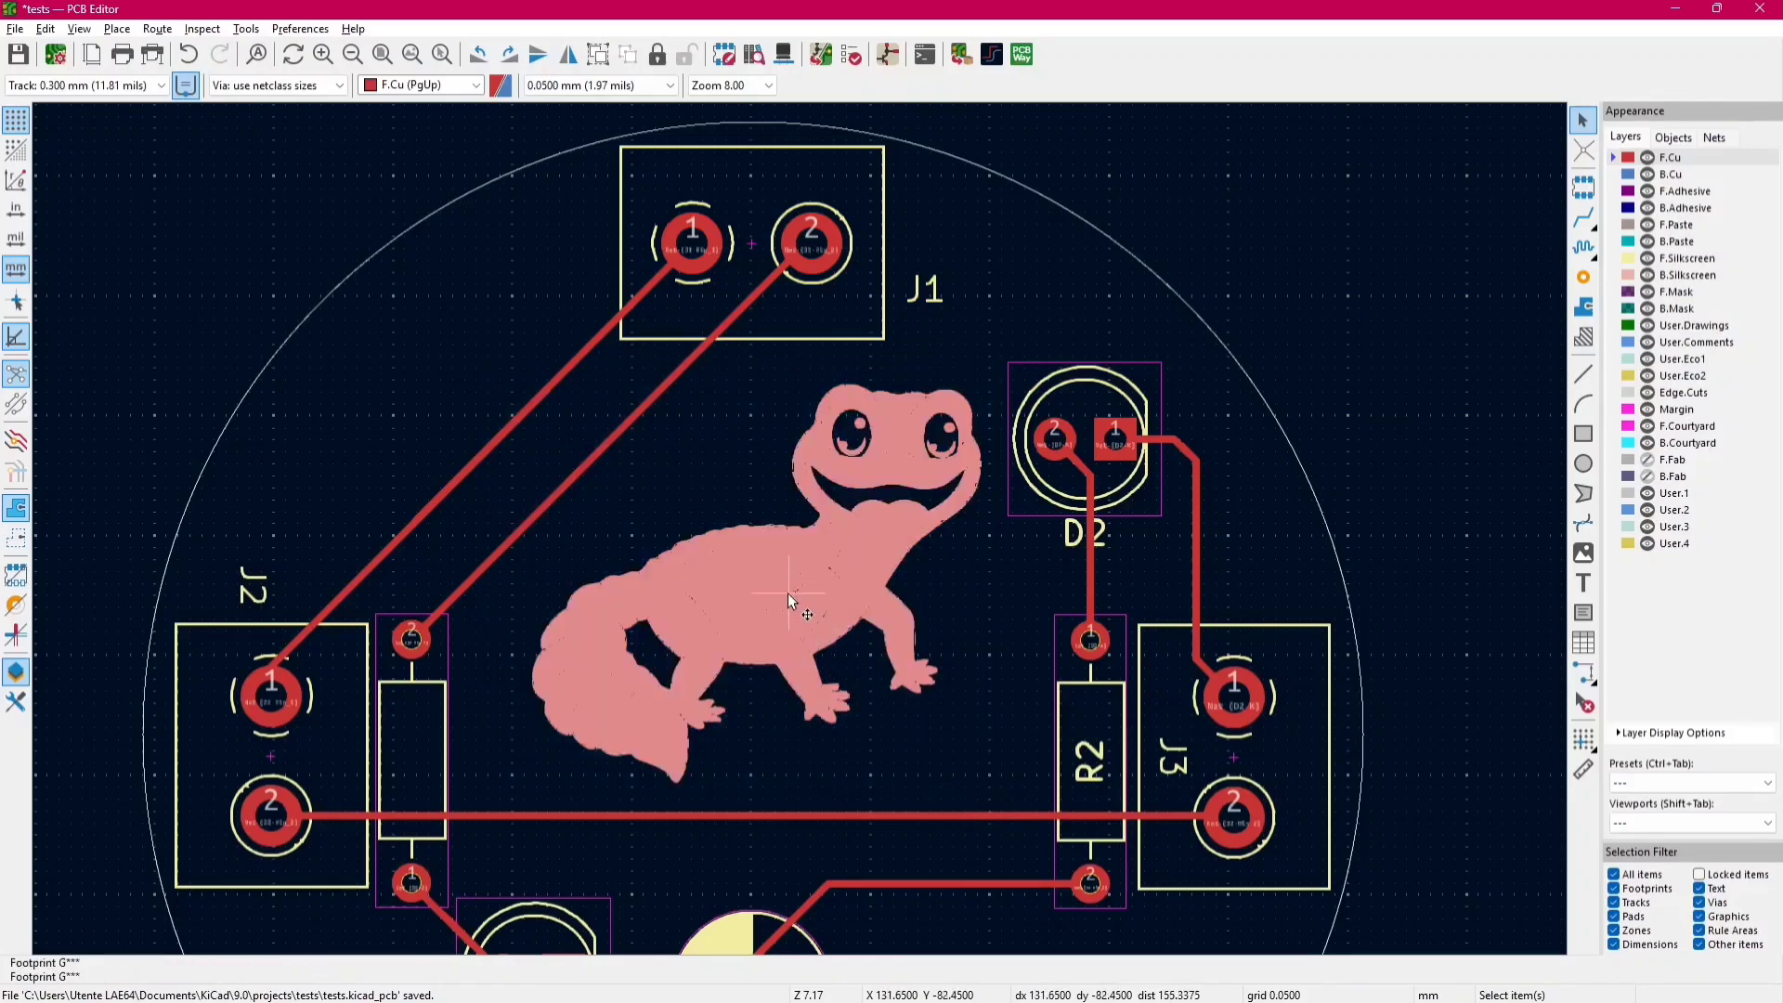
pyautogui.press('m')
pyautogui.scroll(3, 762, 516)
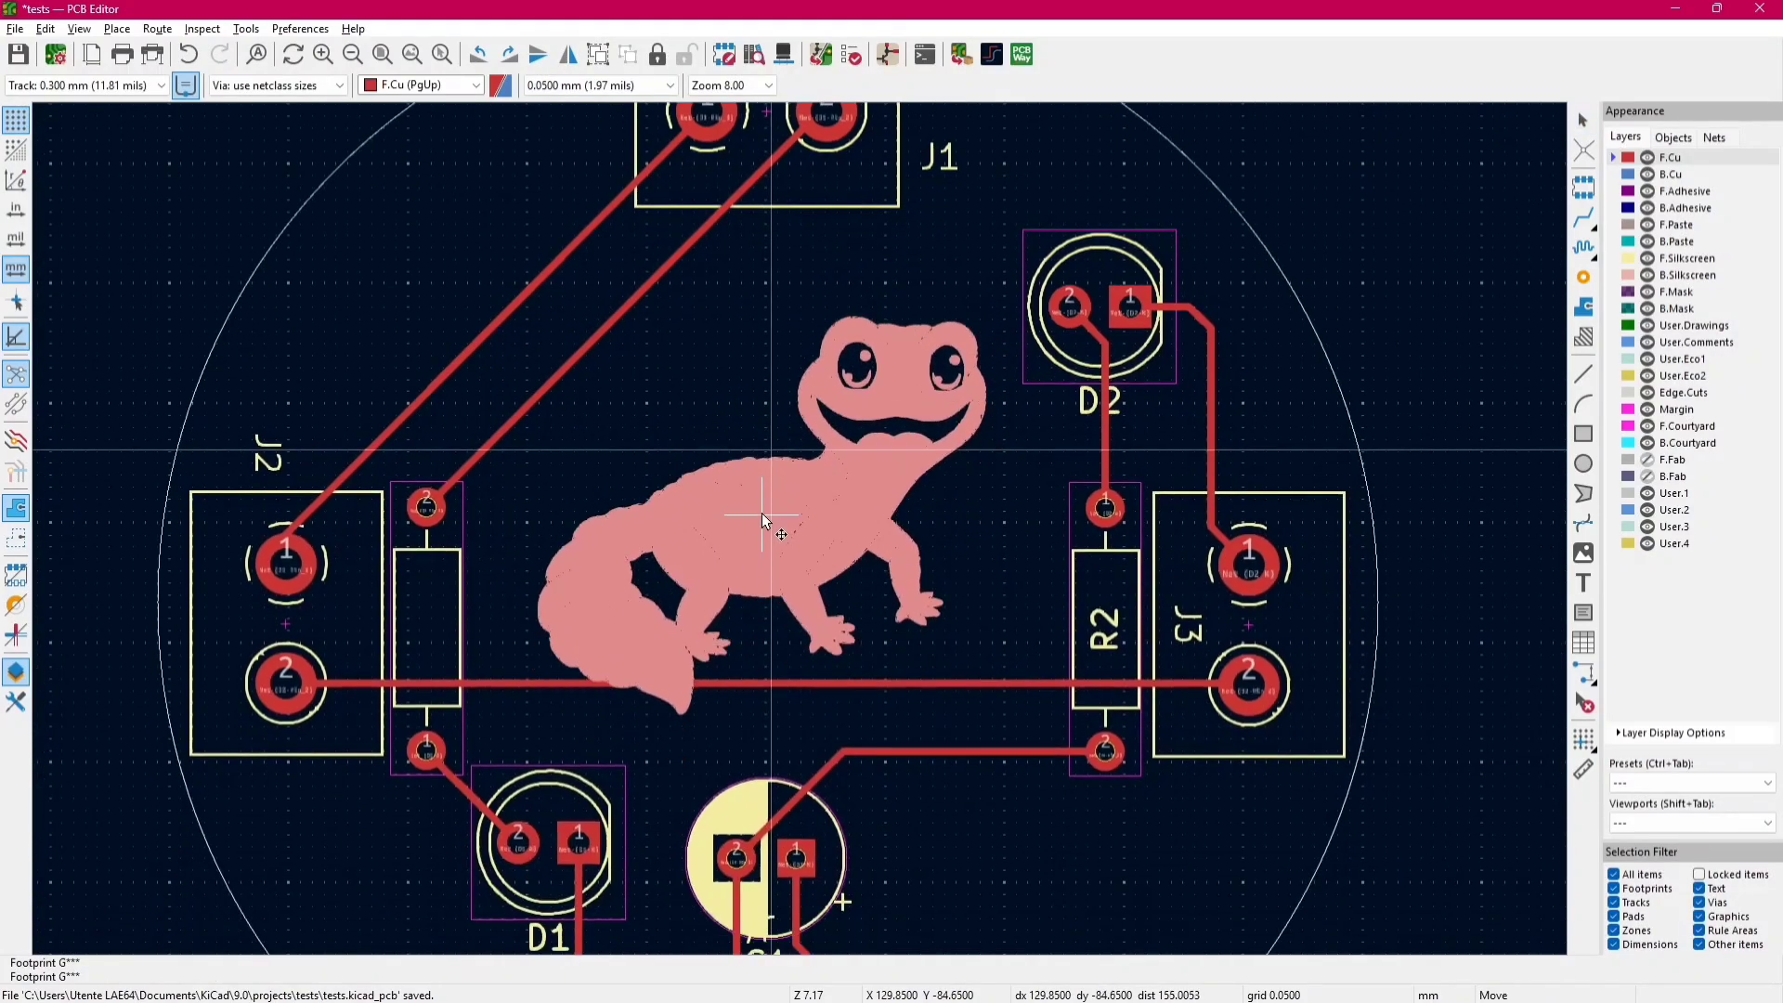
pyautogui.moveTo(800, 582); pyautogui.dragTo(836, 366, button='middle')
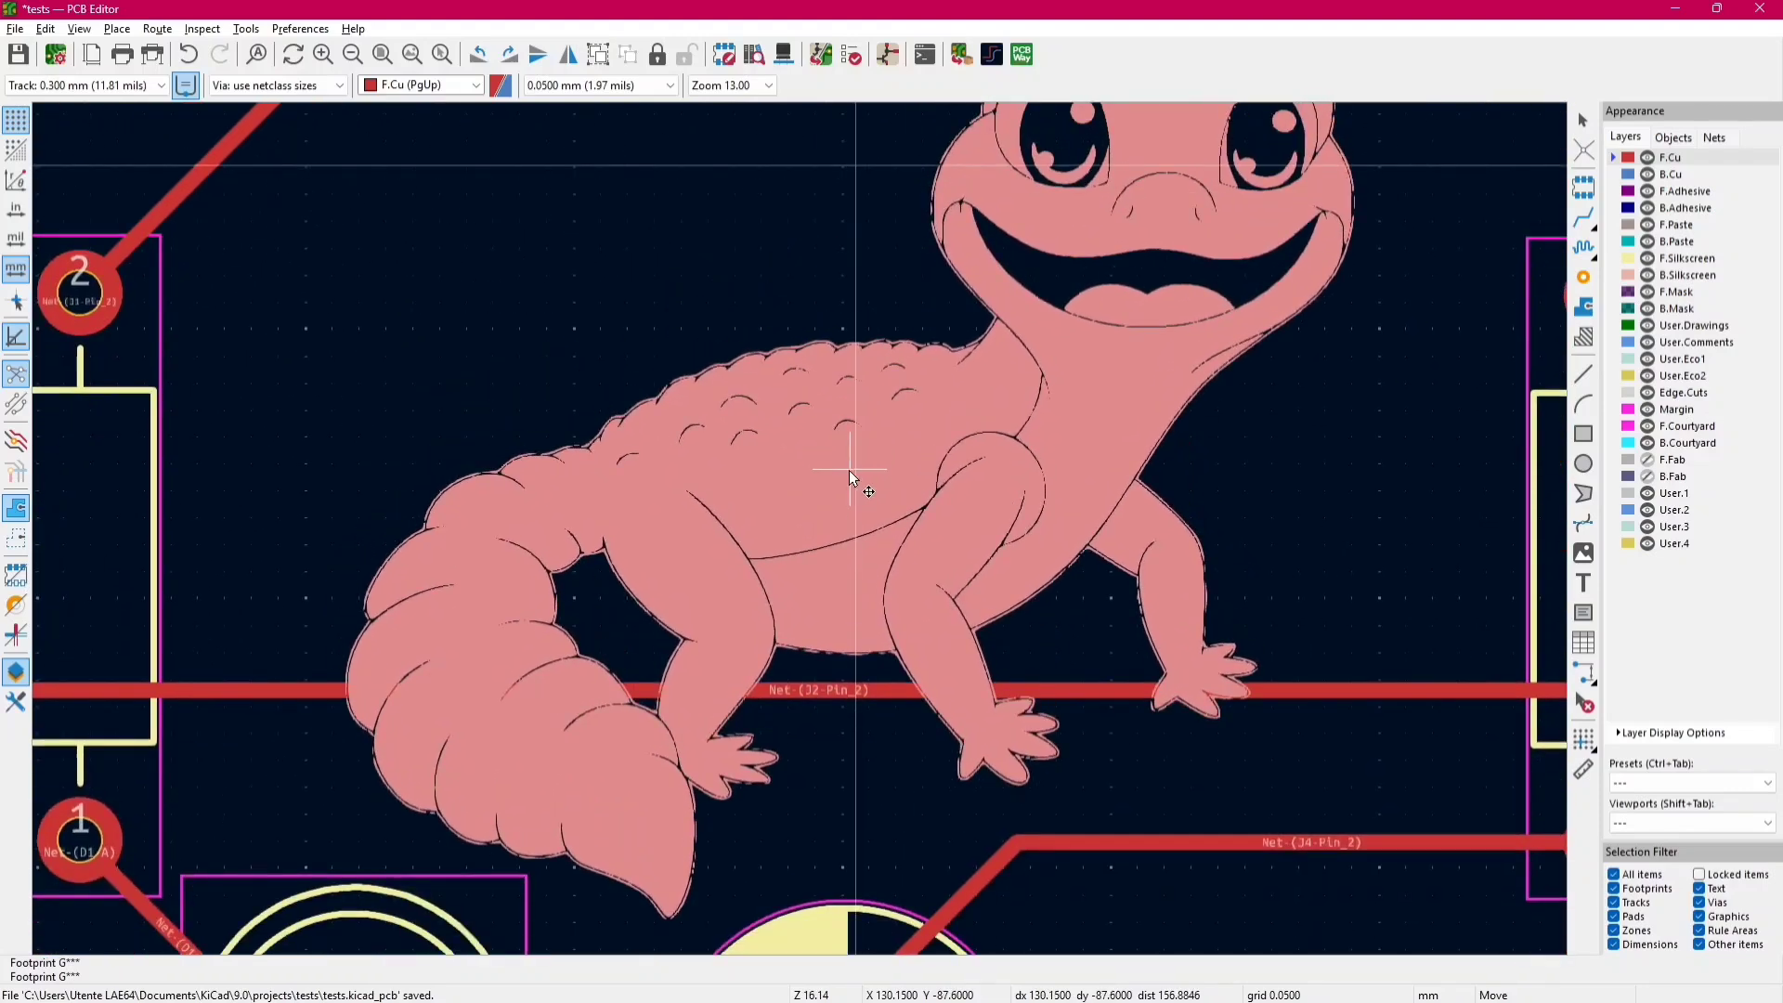
pyautogui.click(853, 516)
pyautogui.scroll(-3, 853, 516)
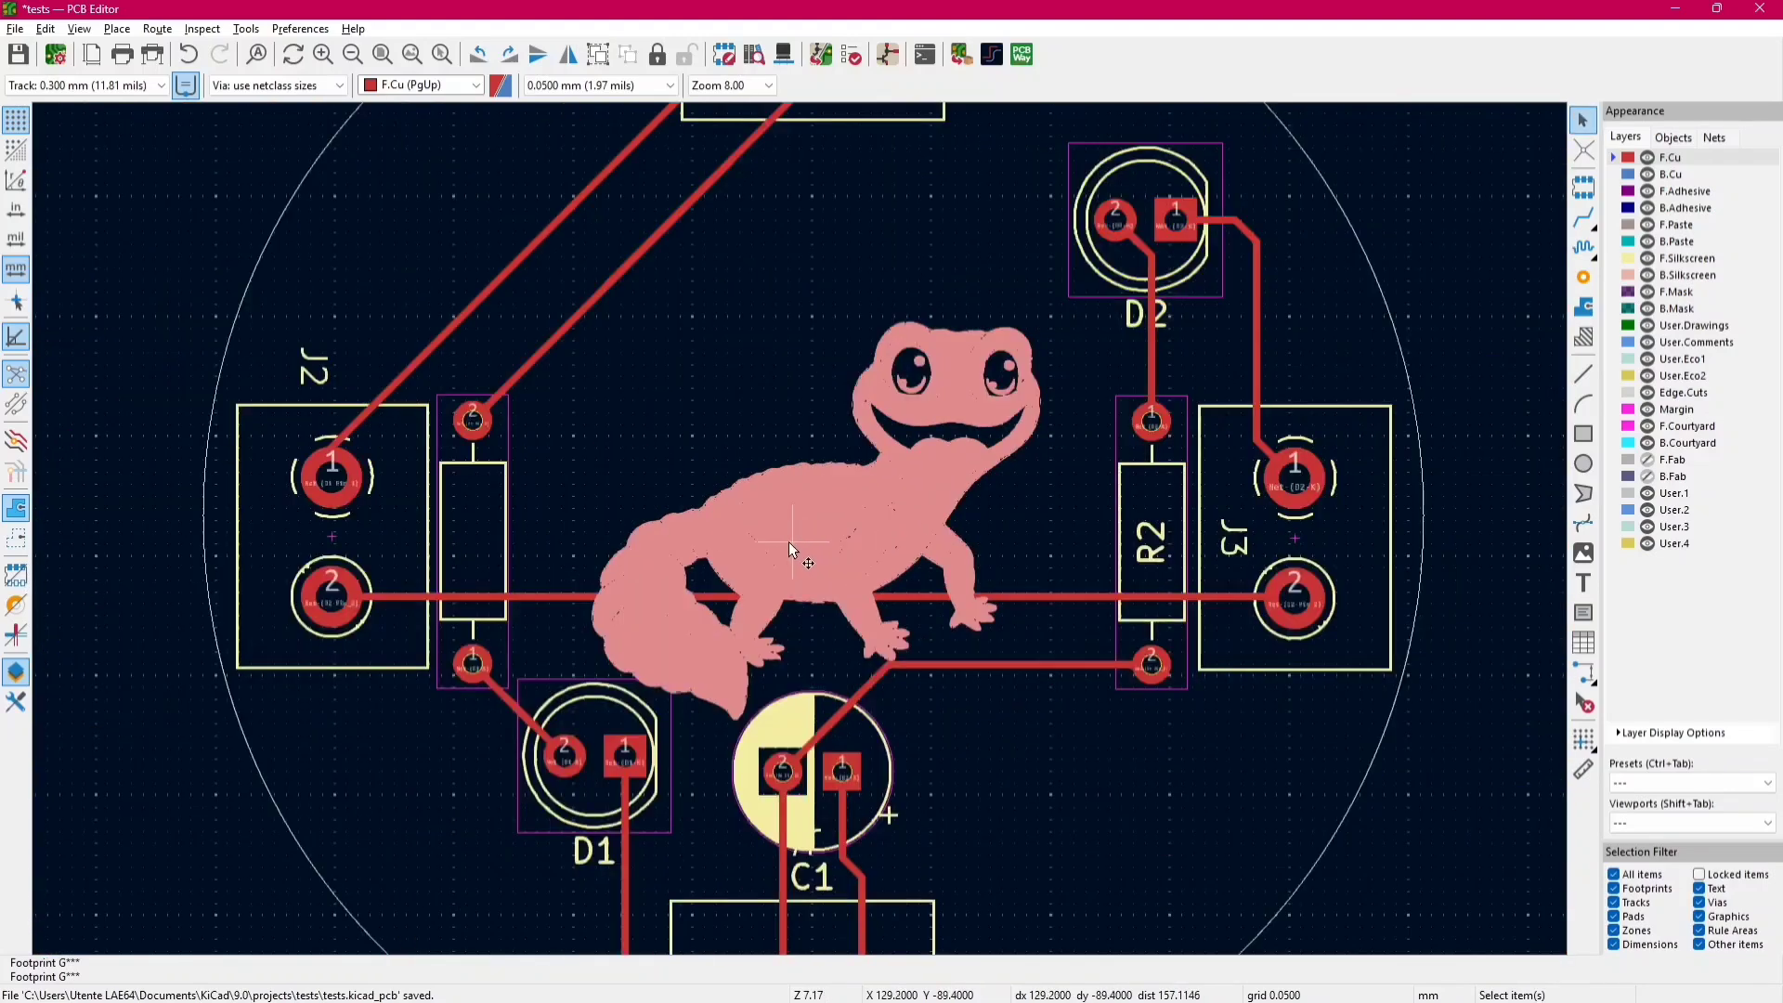
pyautogui.press('Escape')
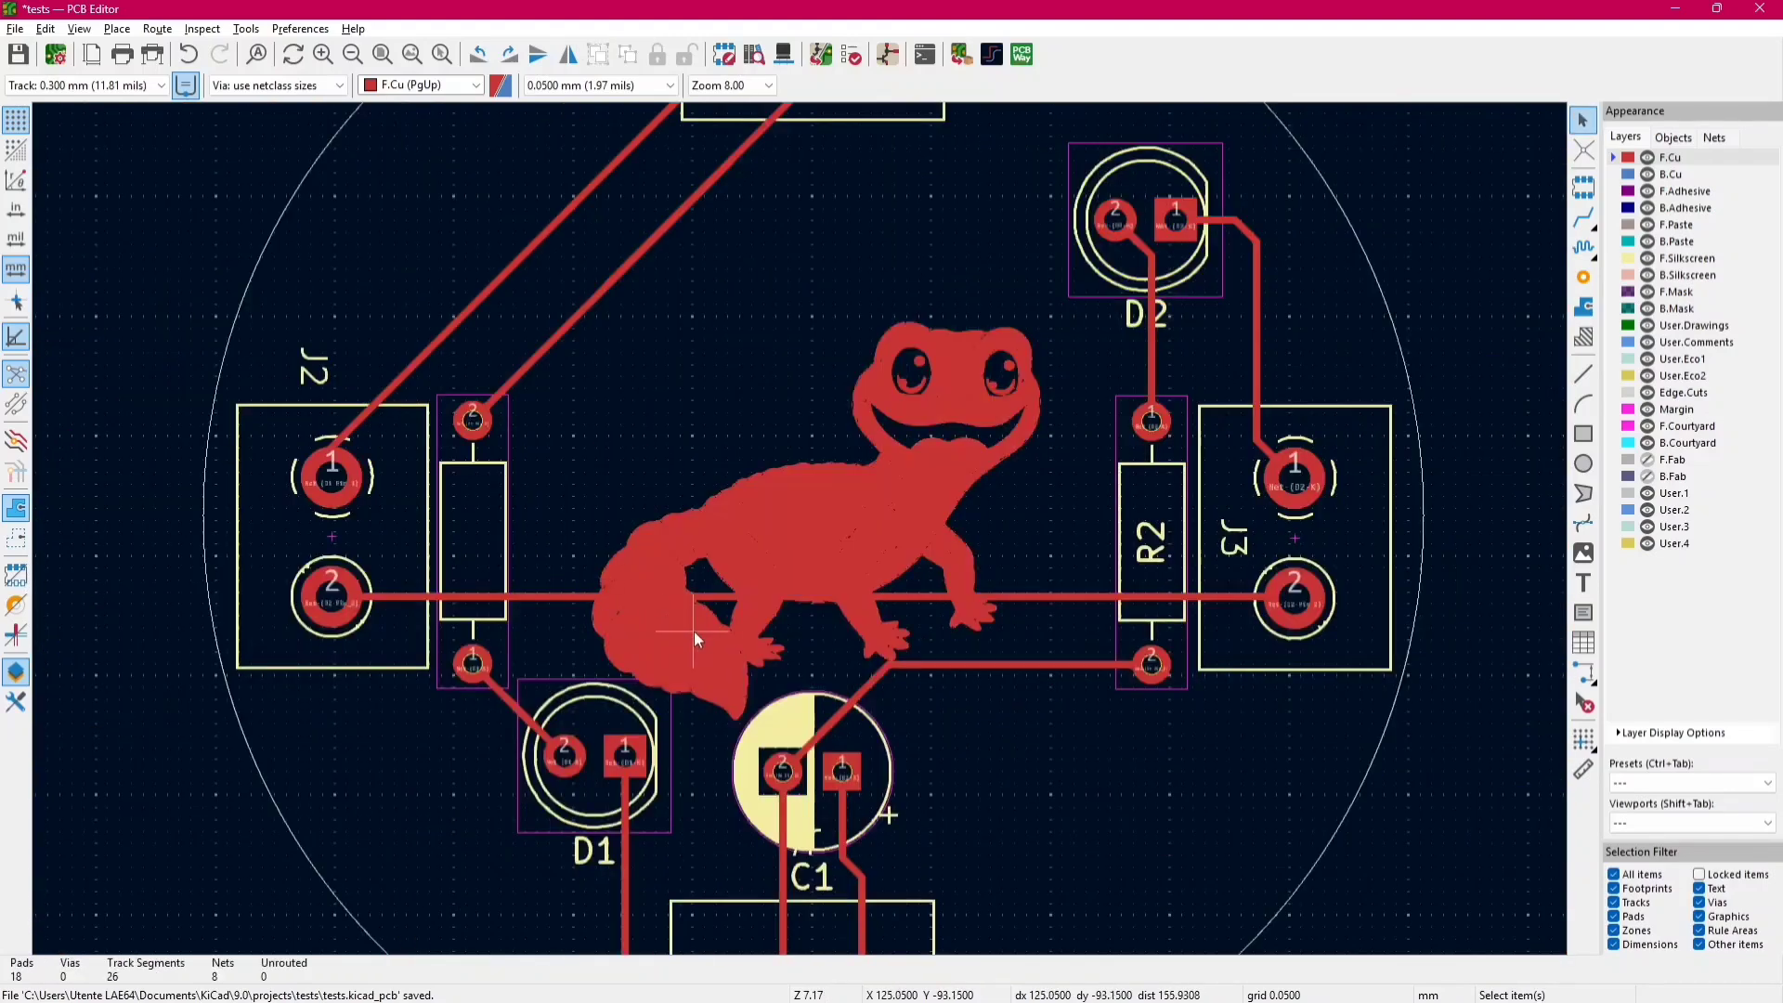
pyautogui.hotkey('alt', '3')
pyautogui.scroll(2, 696, 627)
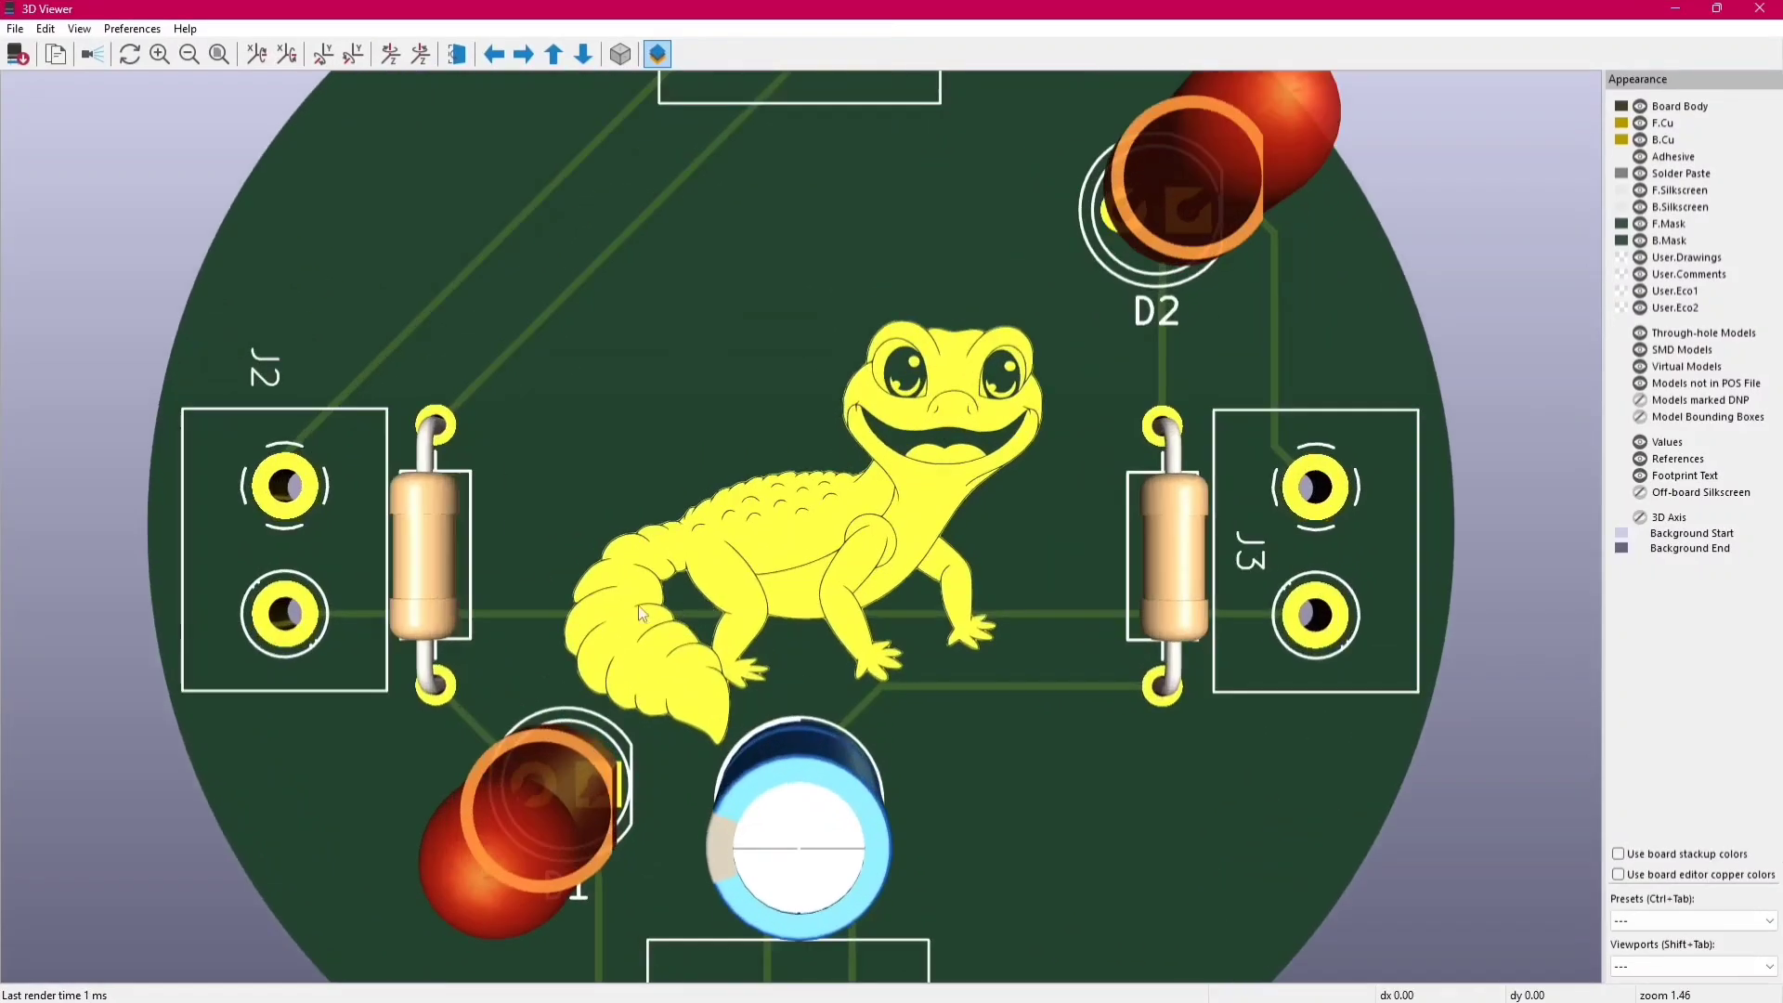
pyautogui.scroll(2, 633, 608)
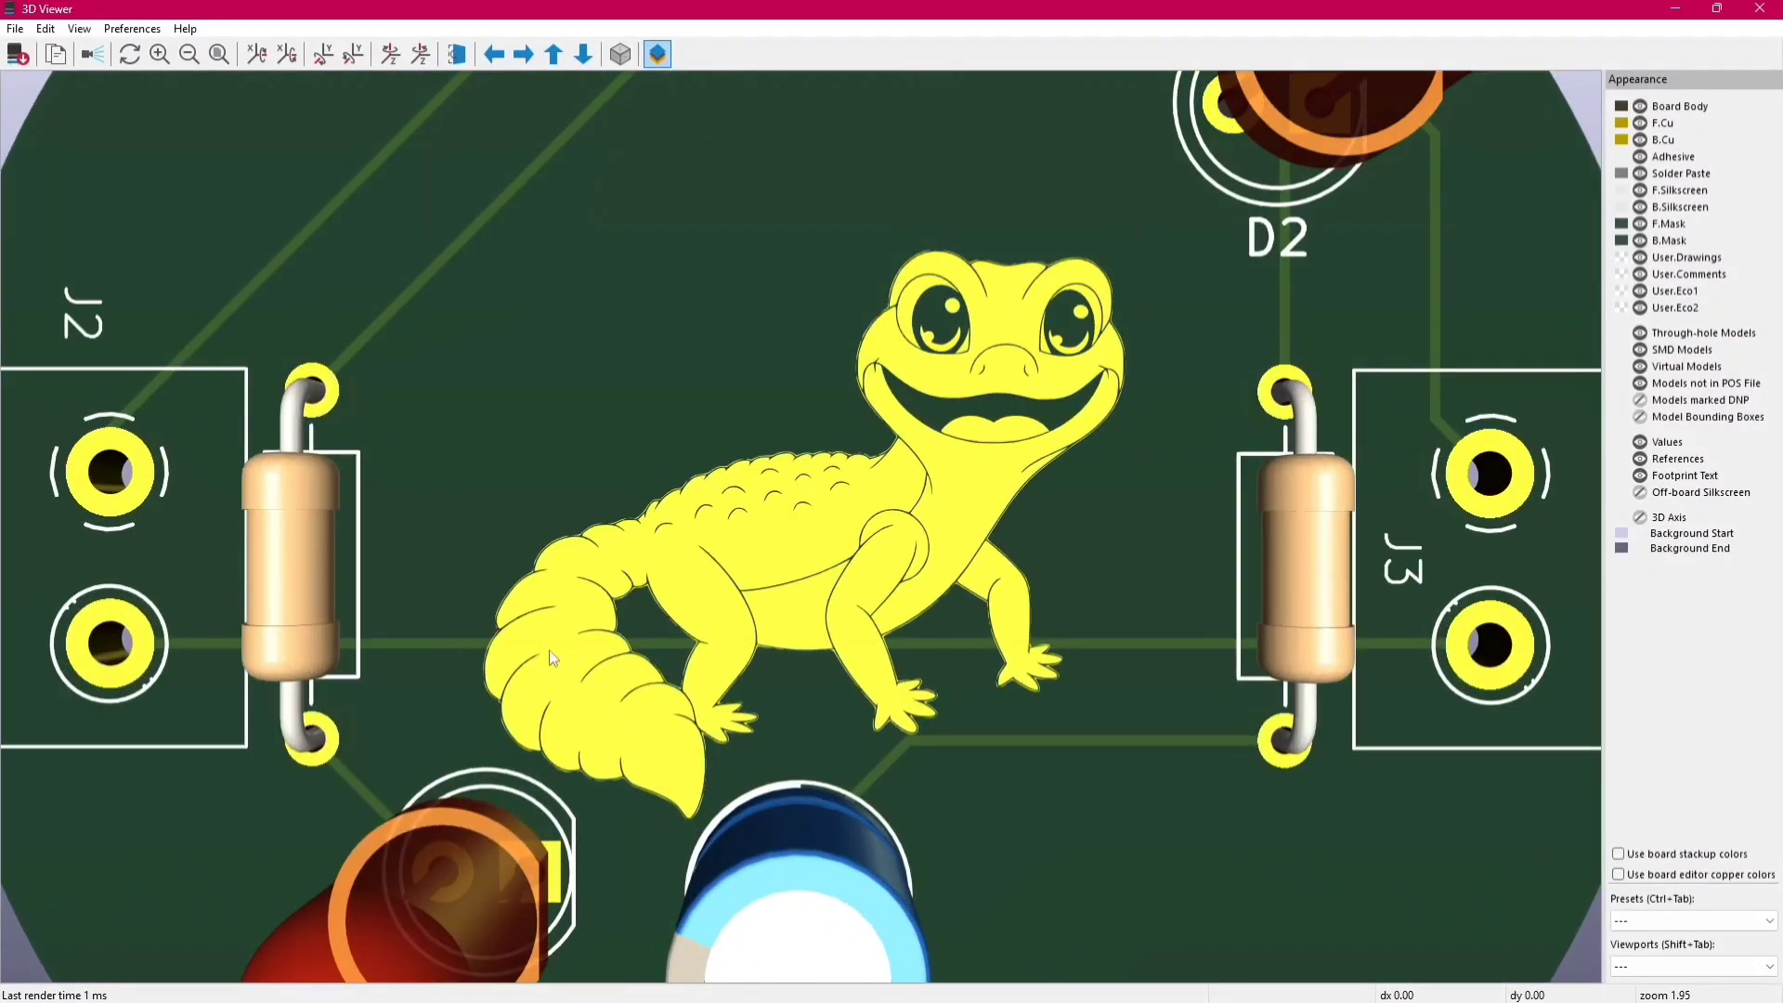
pyautogui.scroll(2, 535, 645)
pyautogui.moveTo(535, 645); pyautogui.dragTo(670, 624, button='middle')
pyautogui.moveTo(147, 628); pyautogui.dragTo(134, 669)
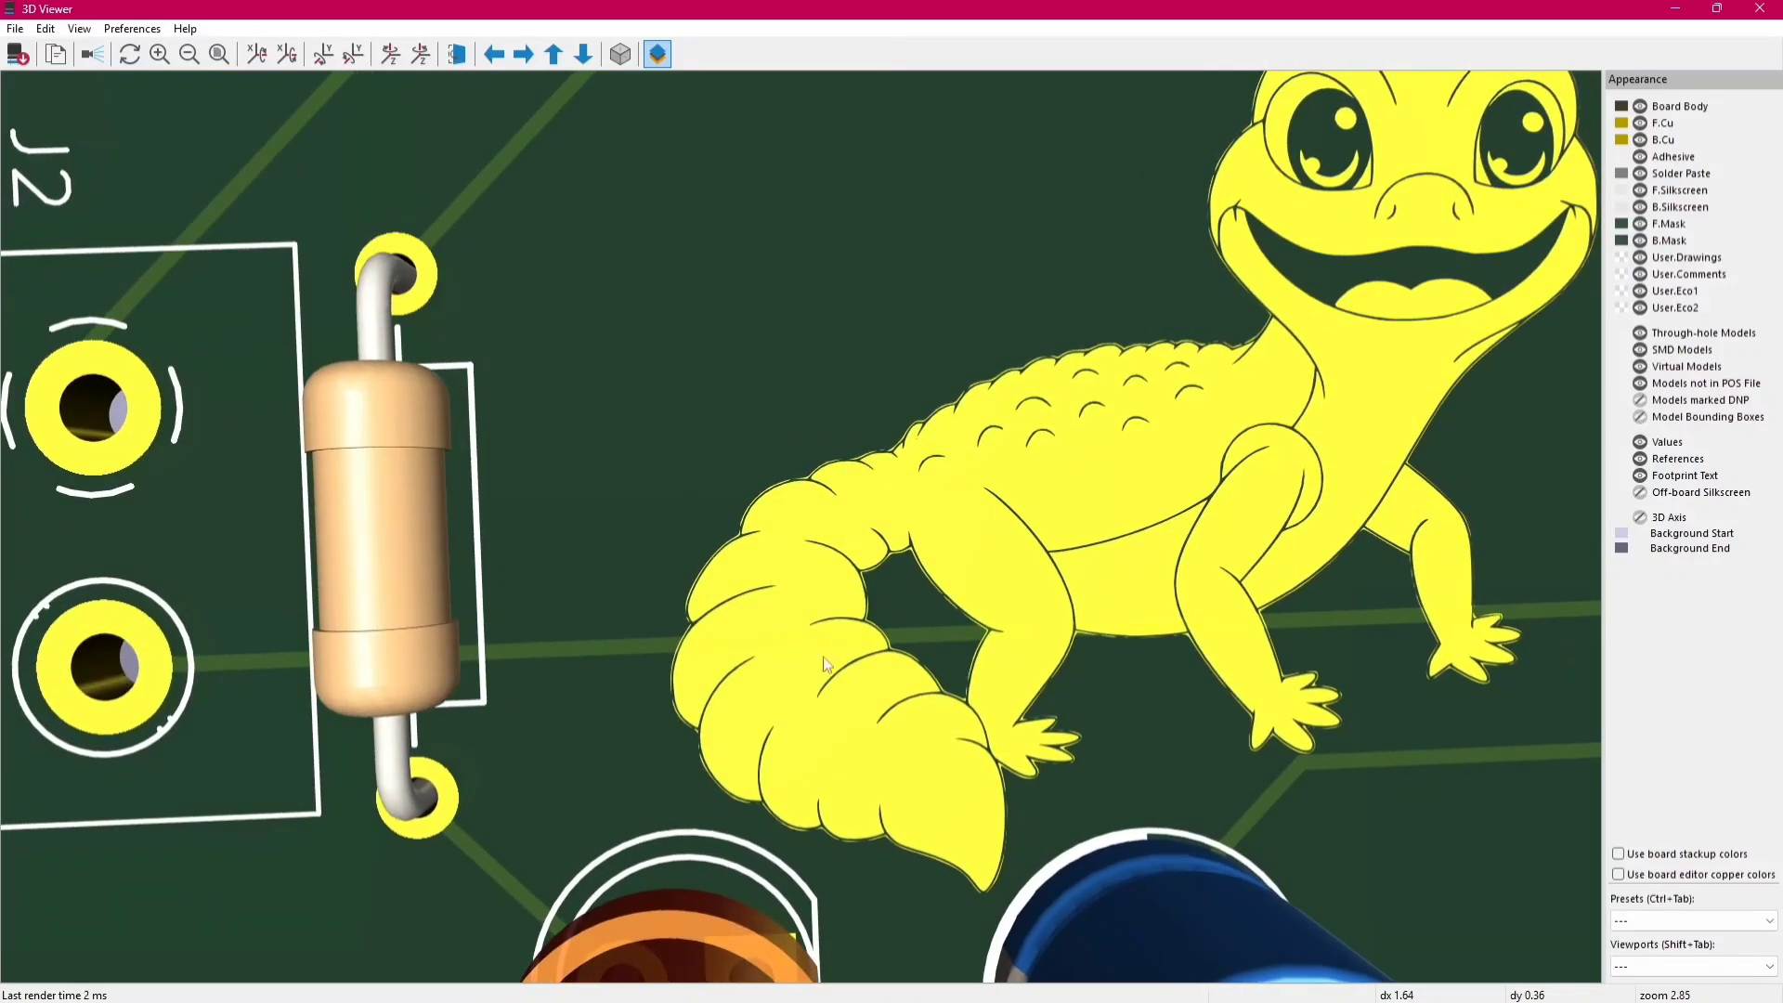
pyautogui.press('z')
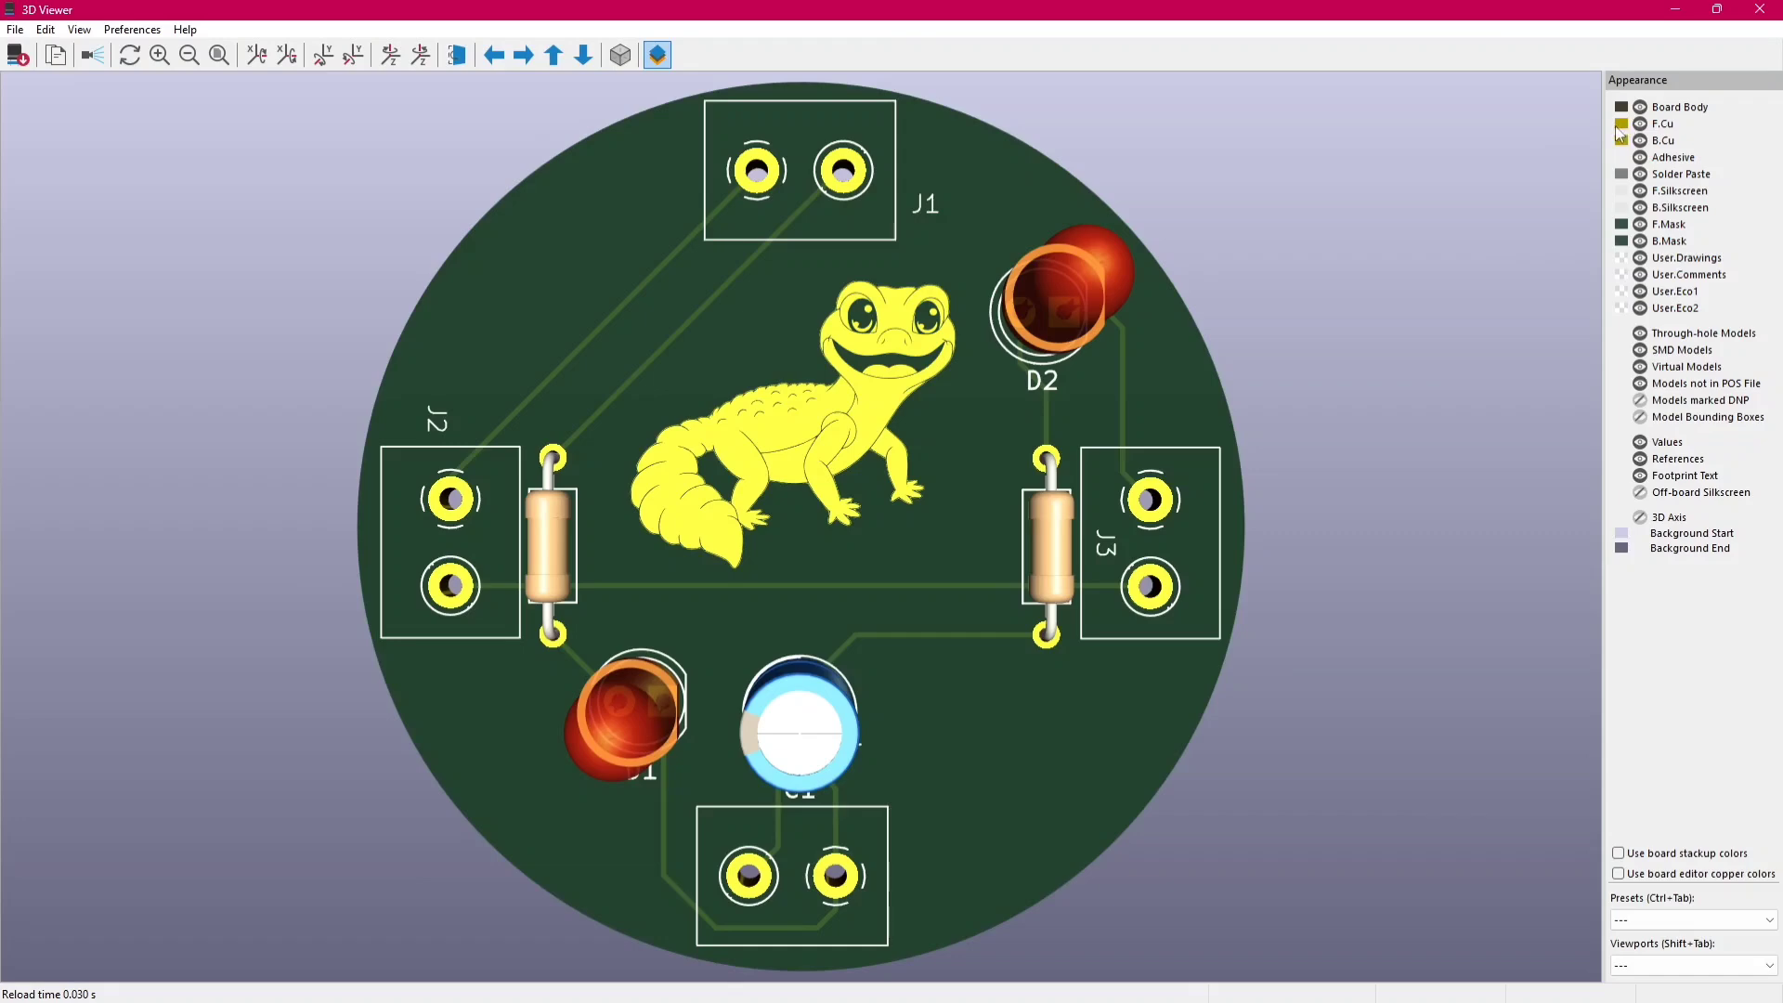
# - Change the F.Cu colour in the 3D view from gold to a pale grey
pyautogui.doubleClick(1621, 130)
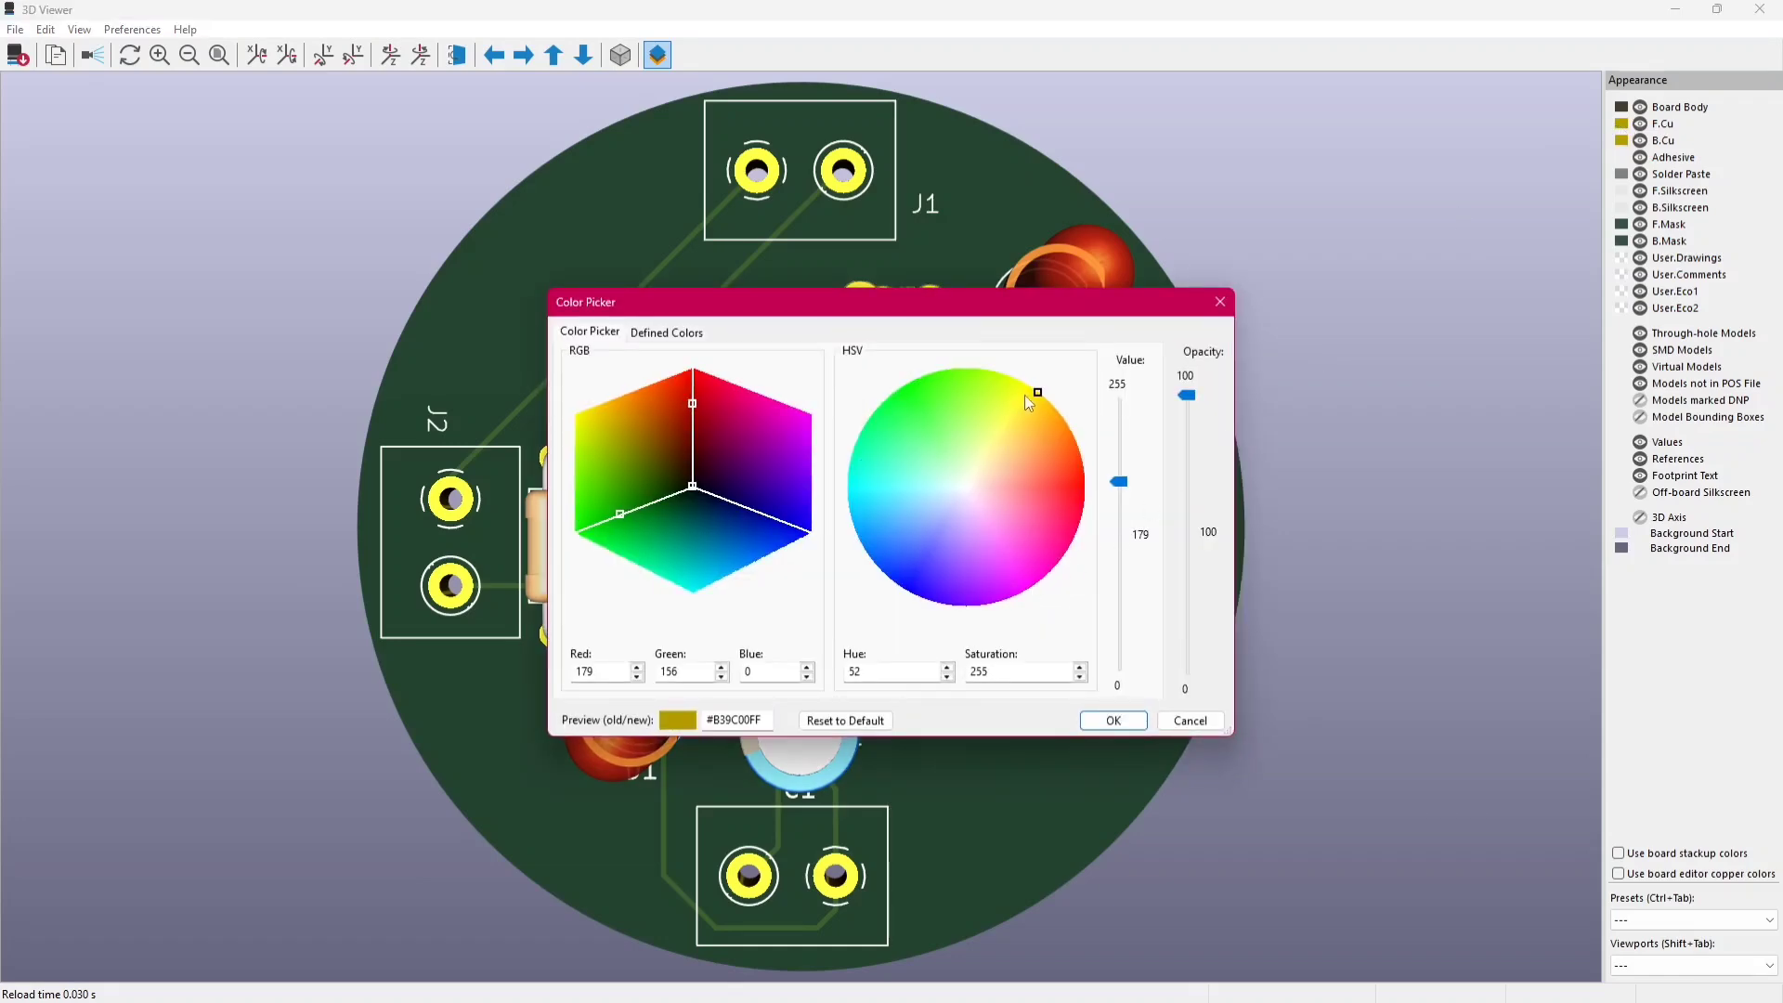
pyautogui.moveTo(1038, 394); pyautogui.dragTo(970, 477)
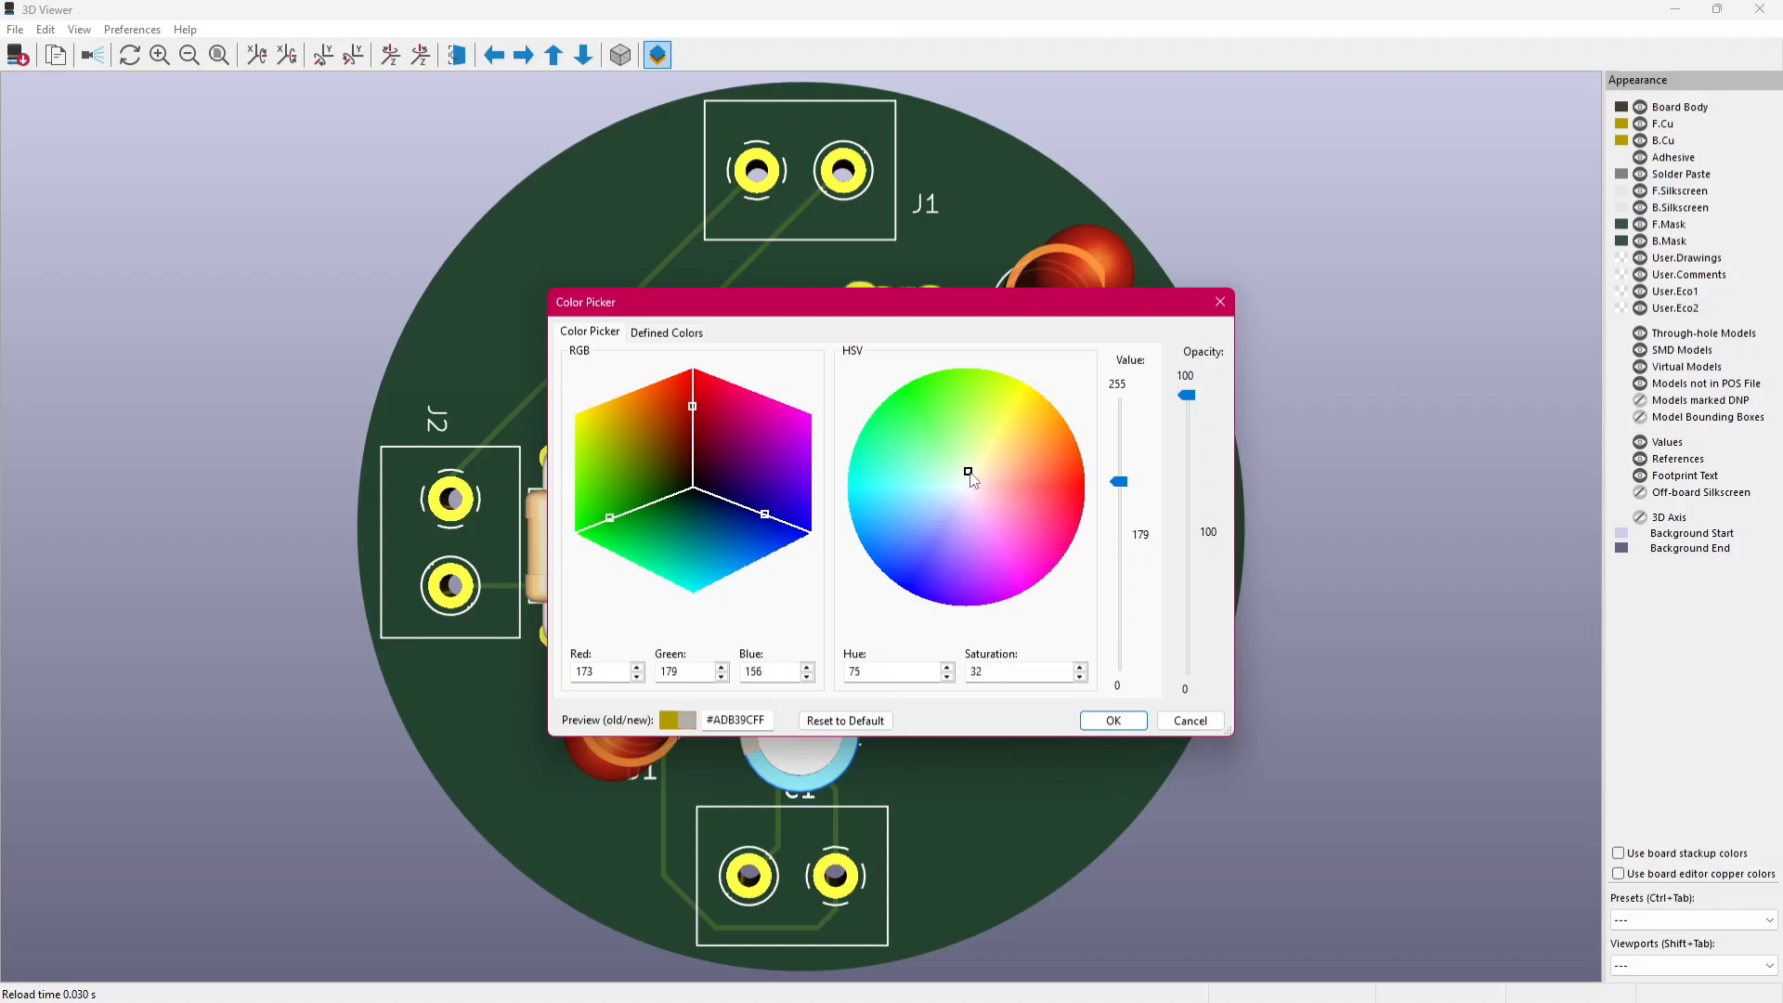
pyautogui.click(1096, 723)
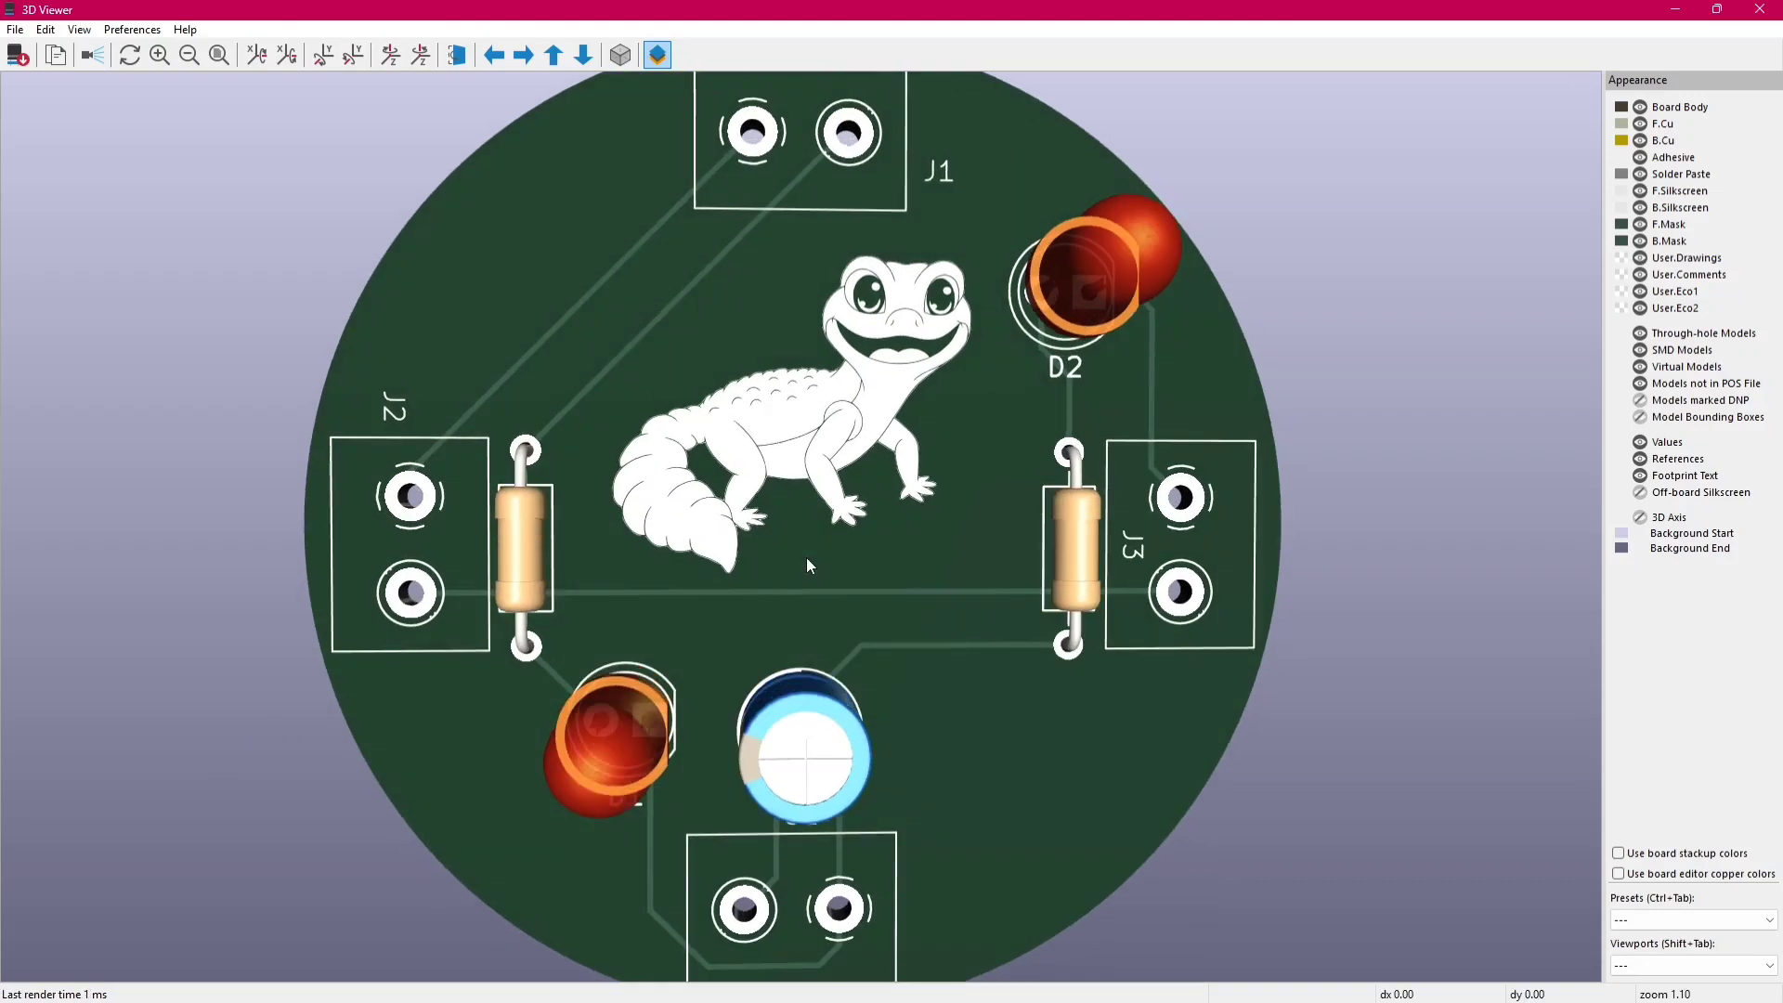
pyautogui.scroll(-1, 806, 558)
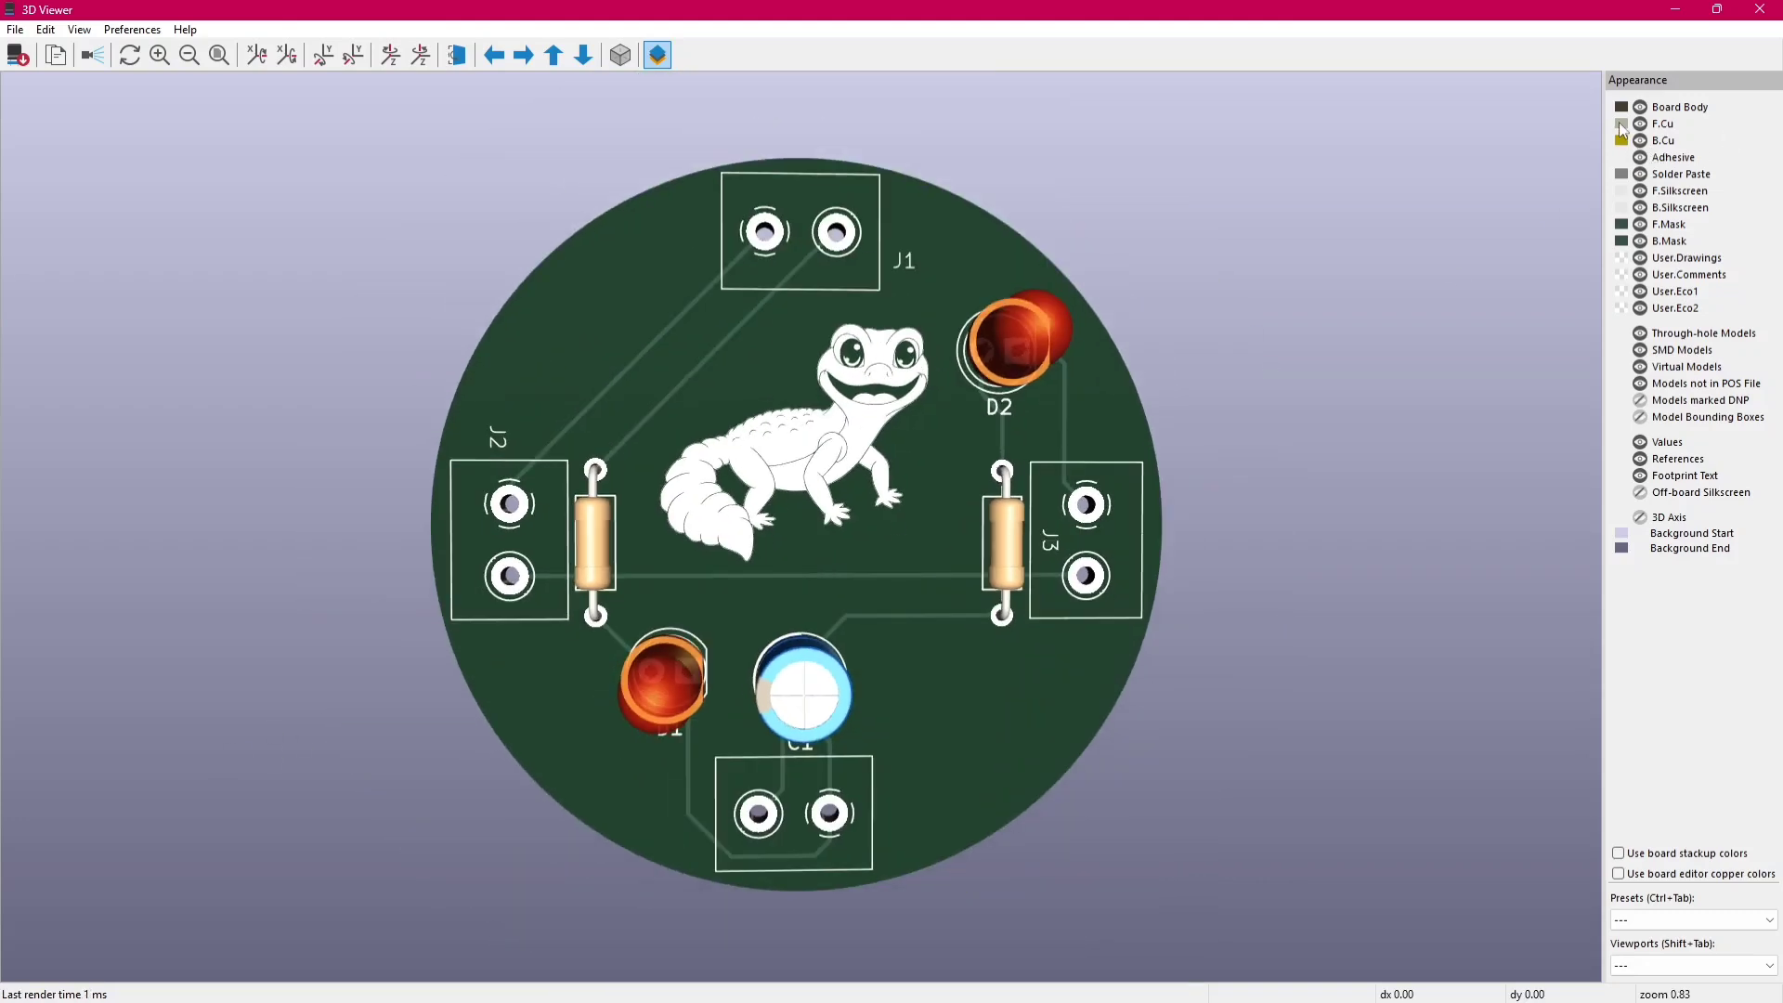
# - Set the front copper to dark grey (RGB 50,50,50) and inspect the board's copper shading
pyautogui.doubleClick(1621, 130)
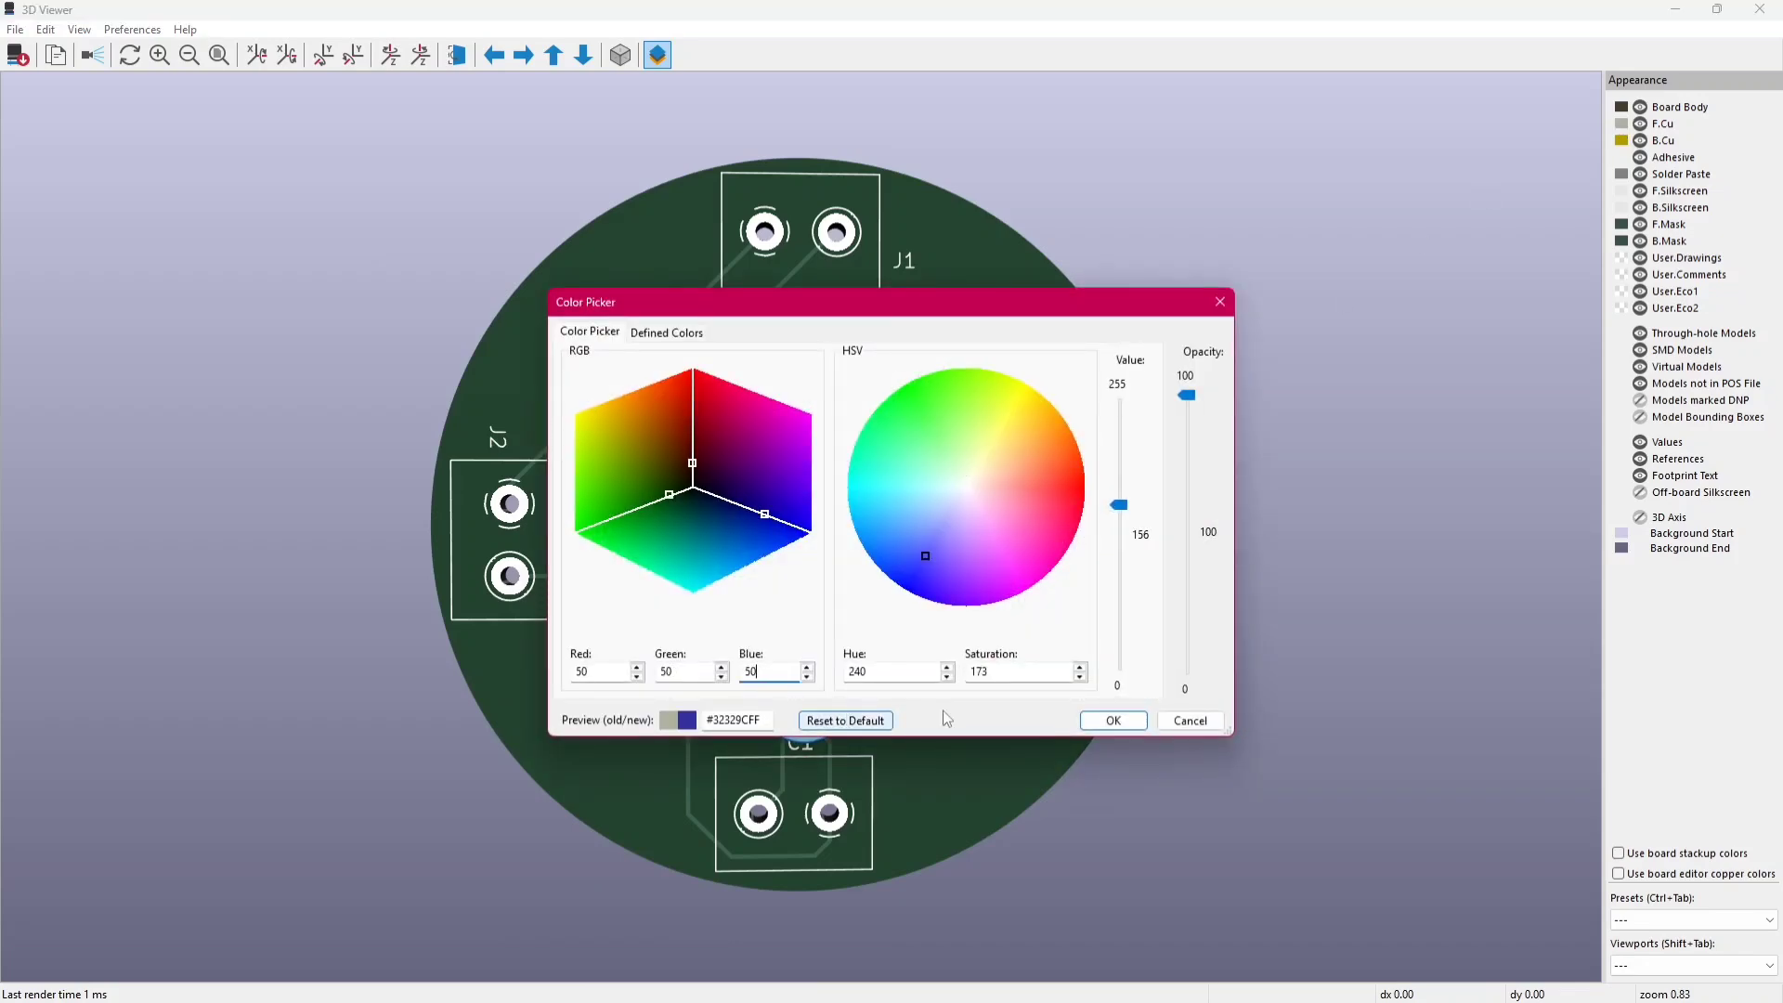
pyautogui.click(1105, 720)
pyautogui.moveTo(816, 537); pyautogui.dragTo(806, 597, button='middle')
pyautogui.scroll(3, 812, 593)
pyautogui.moveTo(850, 489); pyautogui.dragTo(643, 564, button='middle')
pyautogui.scroll(-2, 760, 589)
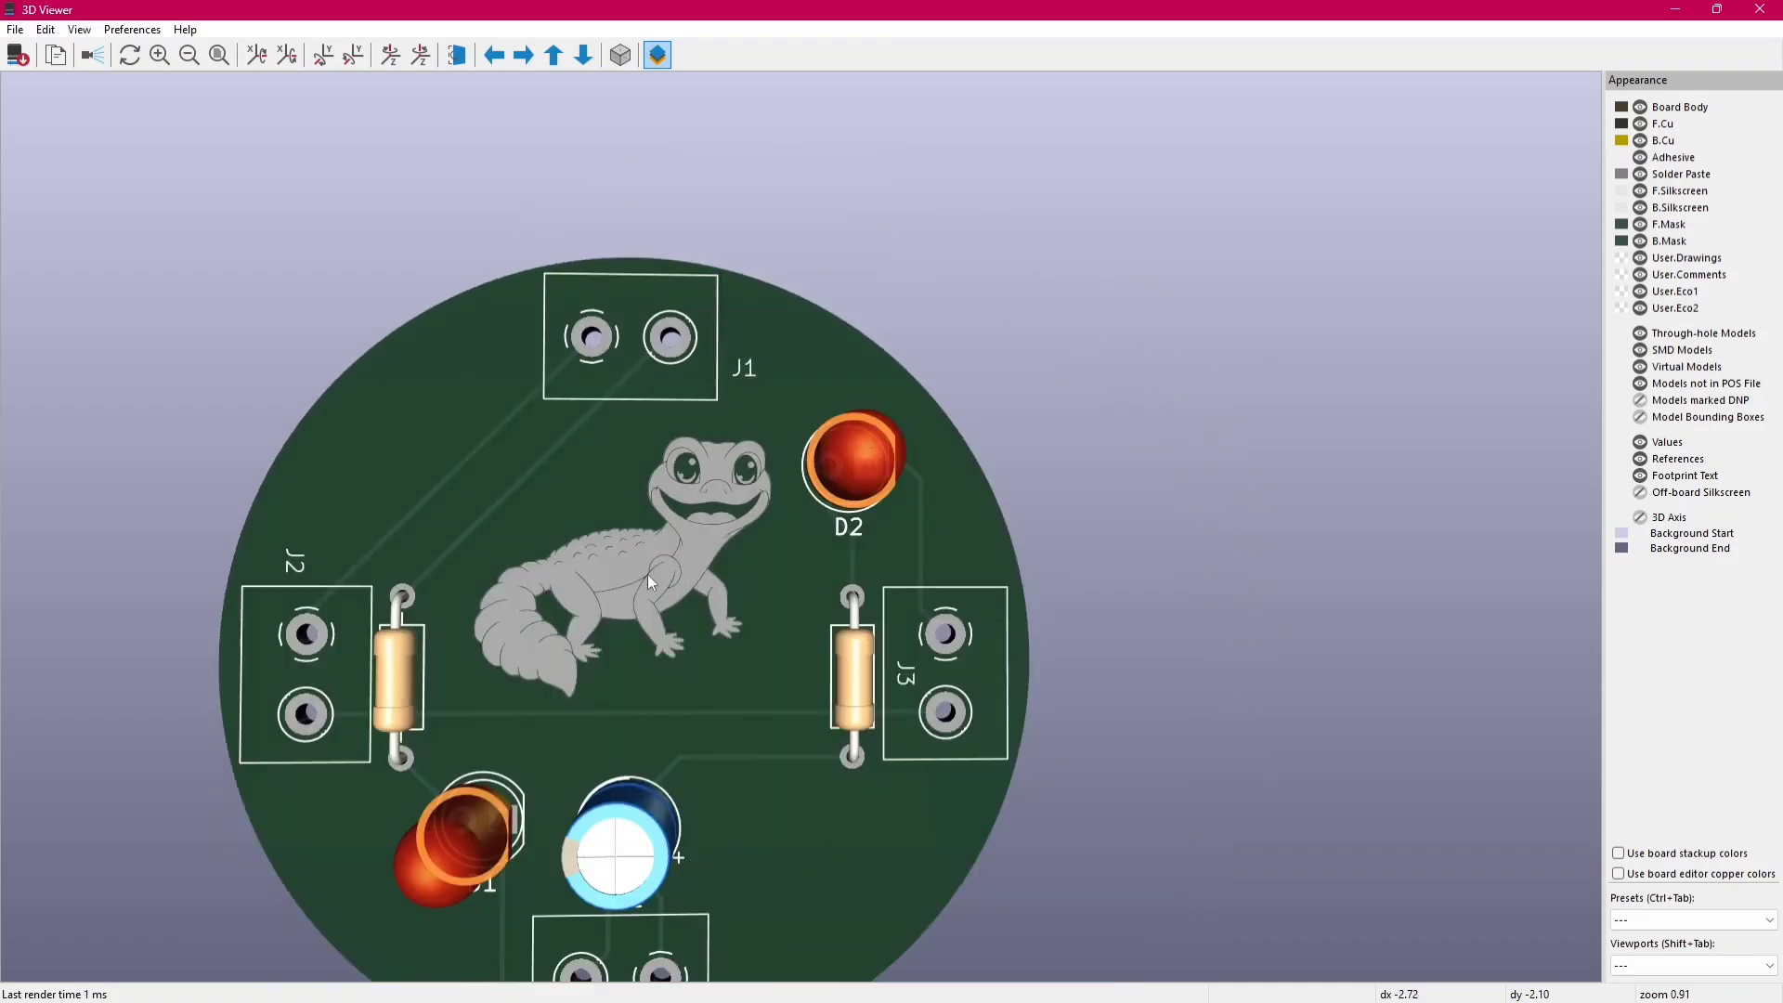
pyautogui.moveTo(721, 652)
pyautogui.mouseDown()
pyautogui.moveTo(735, 570)
pyautogui.moveTo(728, 649)
pyautogui.moveTo(740, 599)
pyautogui.moveTo(739, 635)
pyautogui.mouseUp()
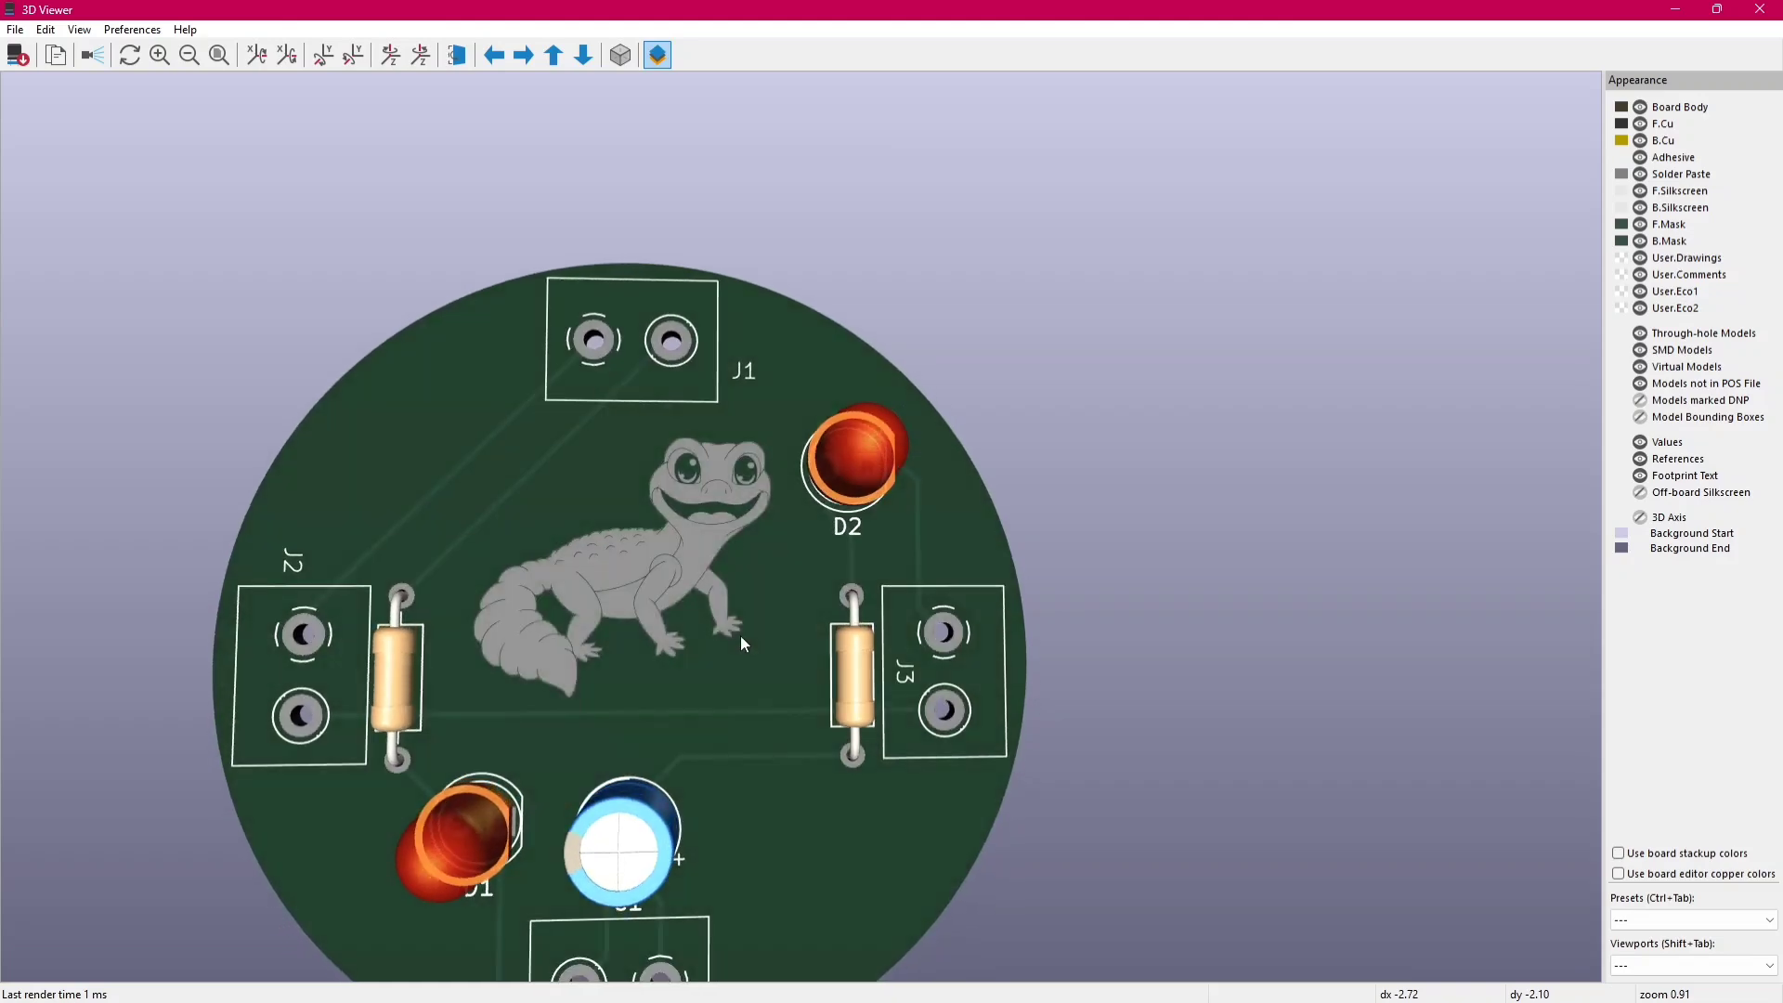
pyautogui.scroll(3, 700, 561)
pyautogui.scroll(-1, 687, 554)
pyautogui.moveTo(688, 554); pyautogui.dragTo(814, 520, button='middle')
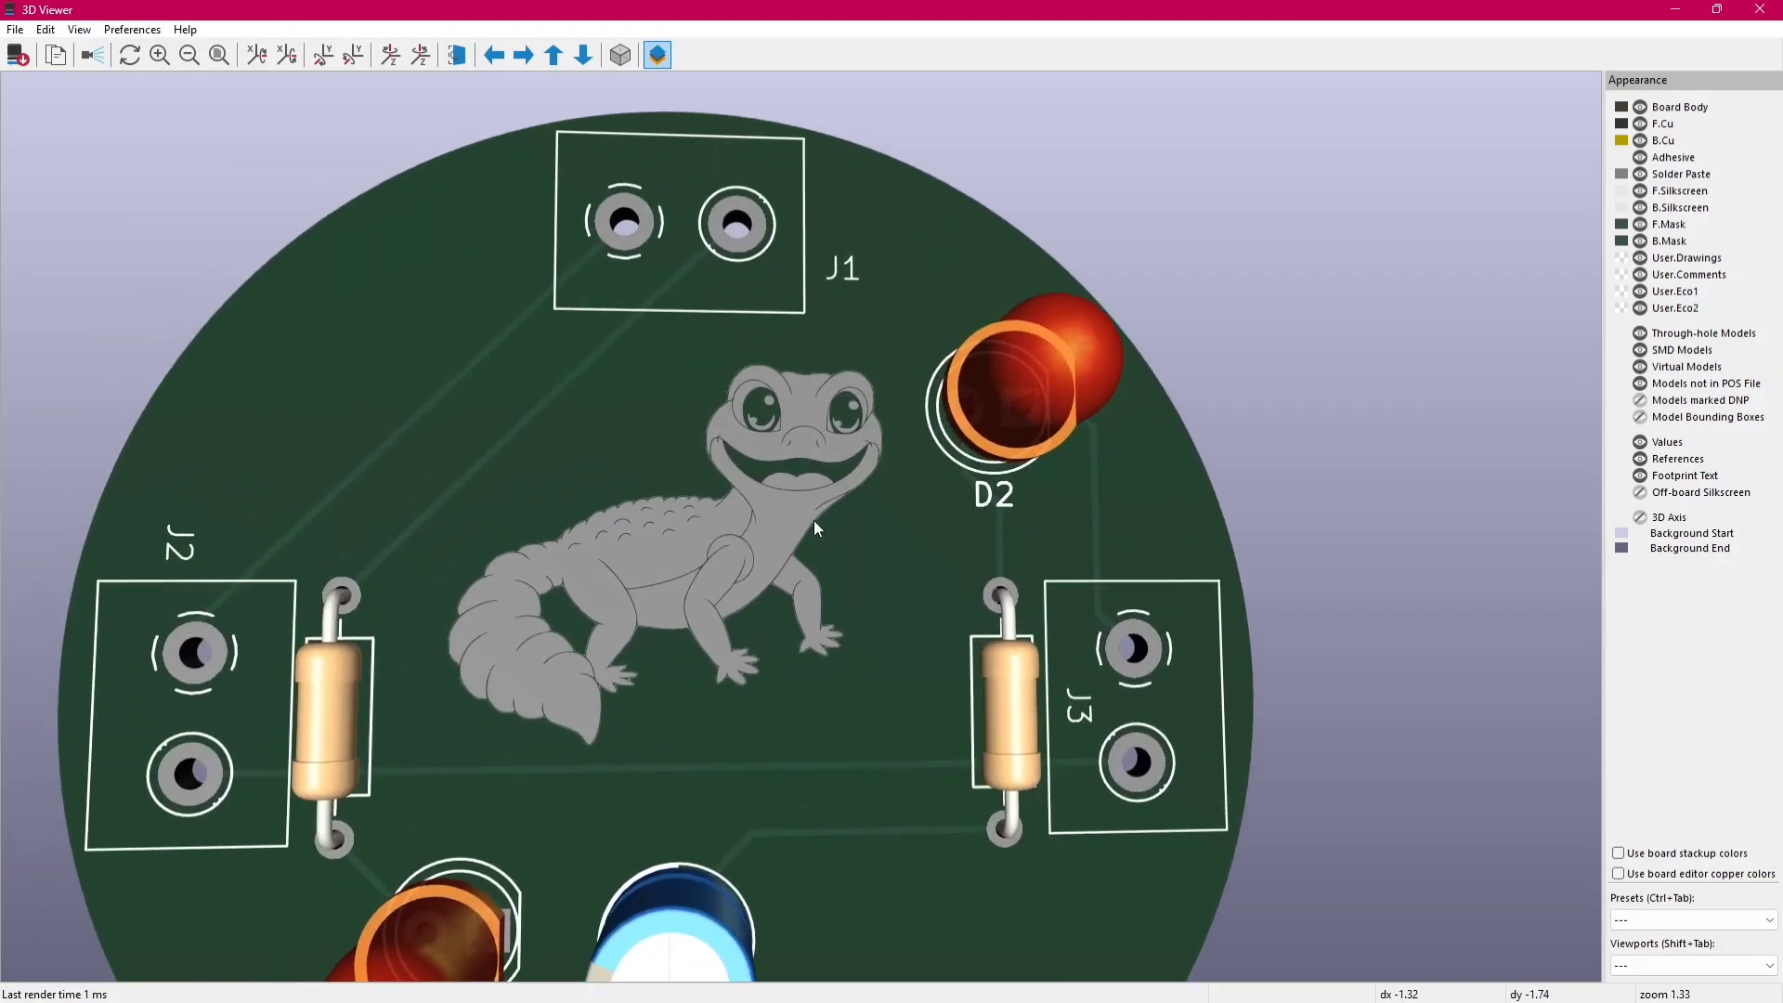
# - Set the F.Mask colour to RGB 180, 0, 0 and view the red board around D1 and C1
pyautogui.doubleClick(1620, 230)
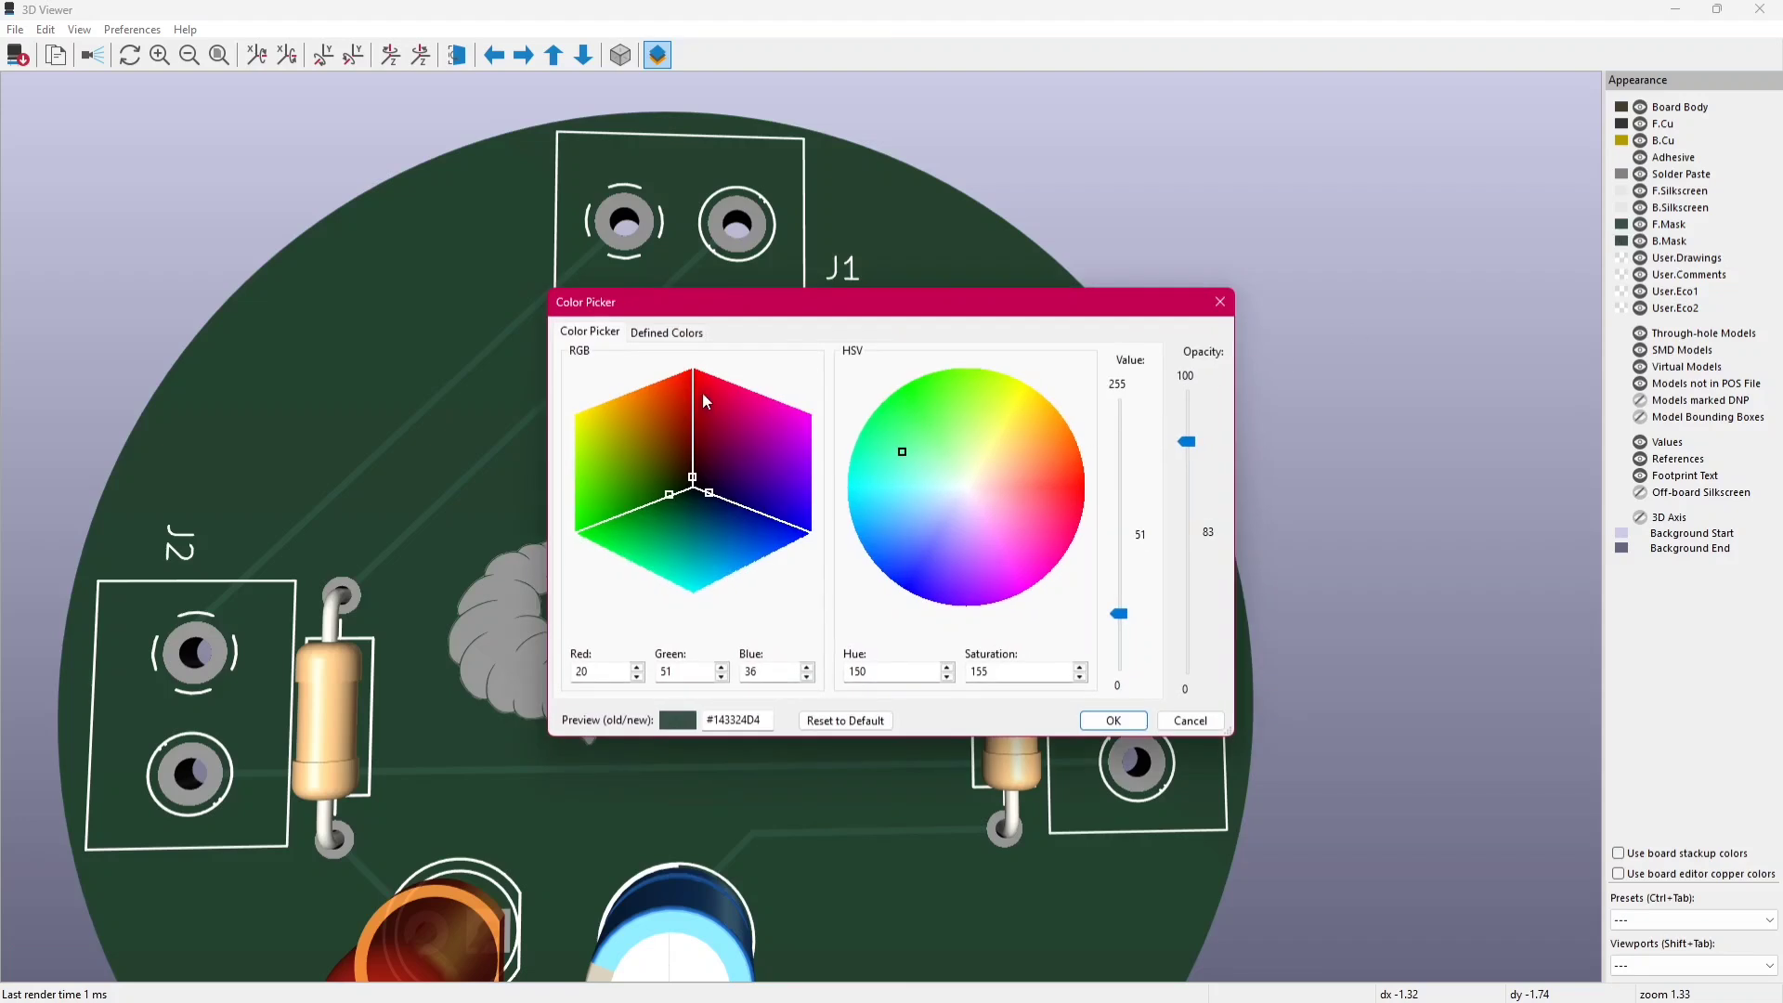
pyautogui.moveTo(620, 671); pyautogui.dragTo(548, 668)
pyautogui.write('180')
pyautogui.press('Tab')
pyautogui.write('0')
pyautogui.press('Tab')
pyautogui.write('0')
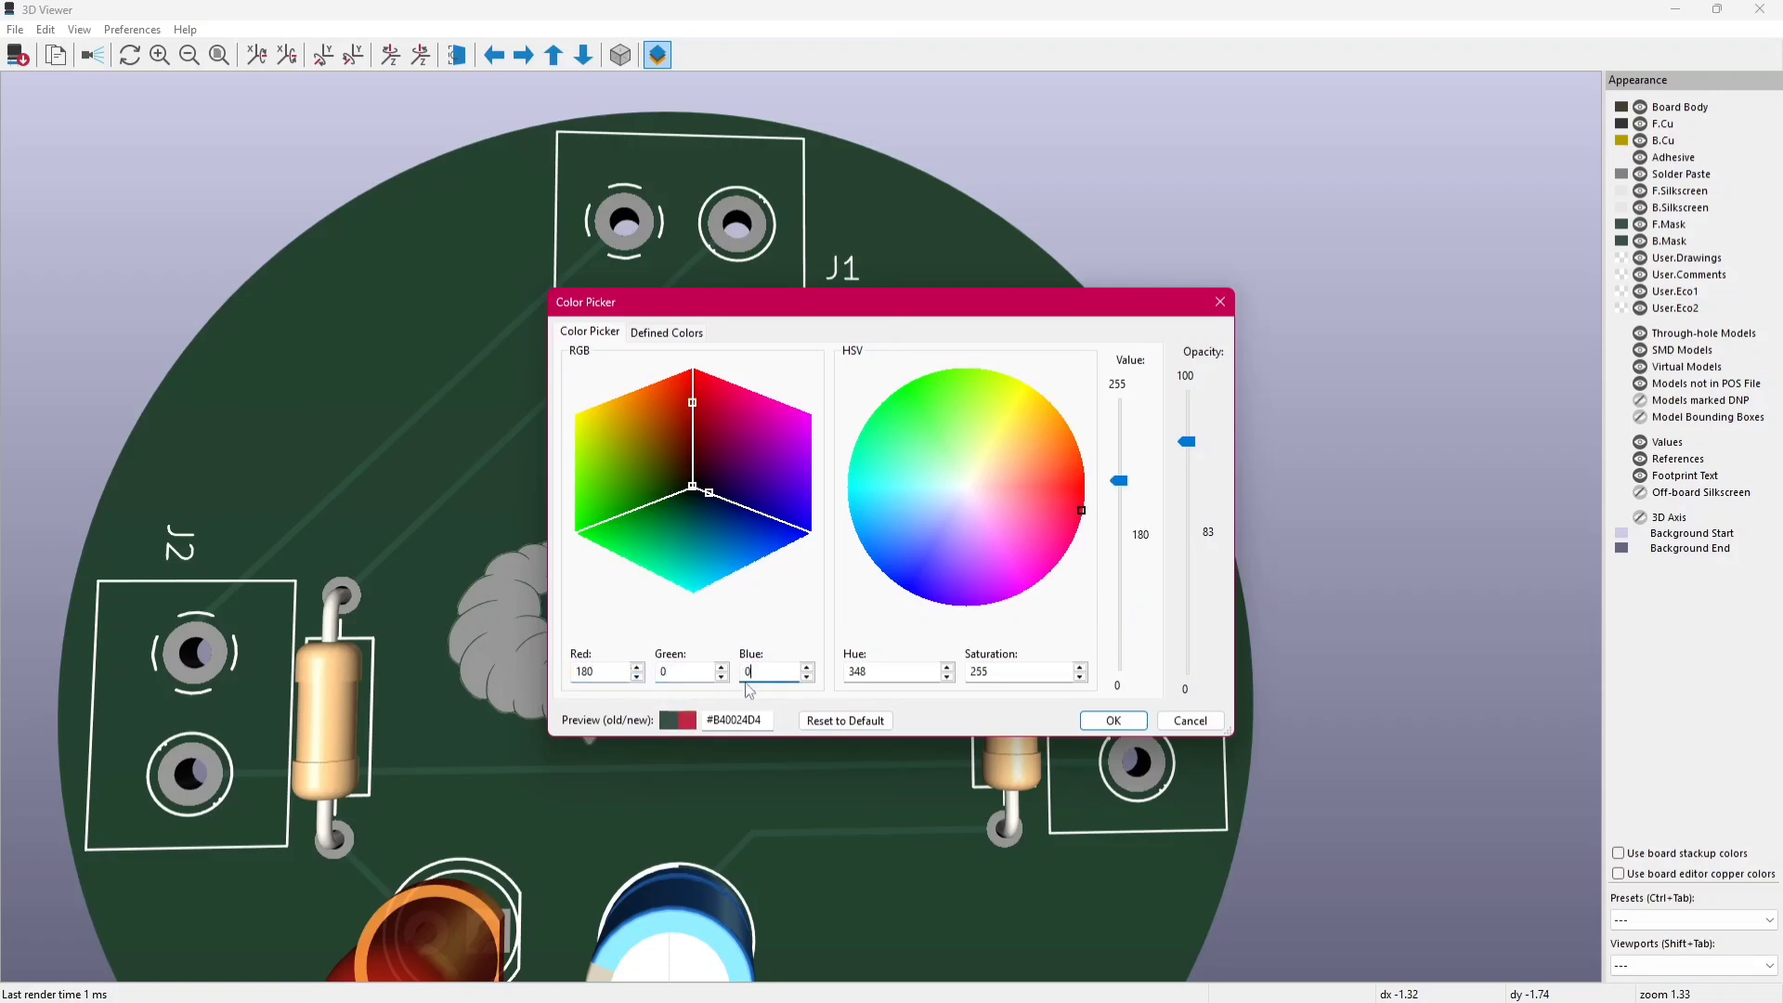
pyautogui.click(1114, 721)
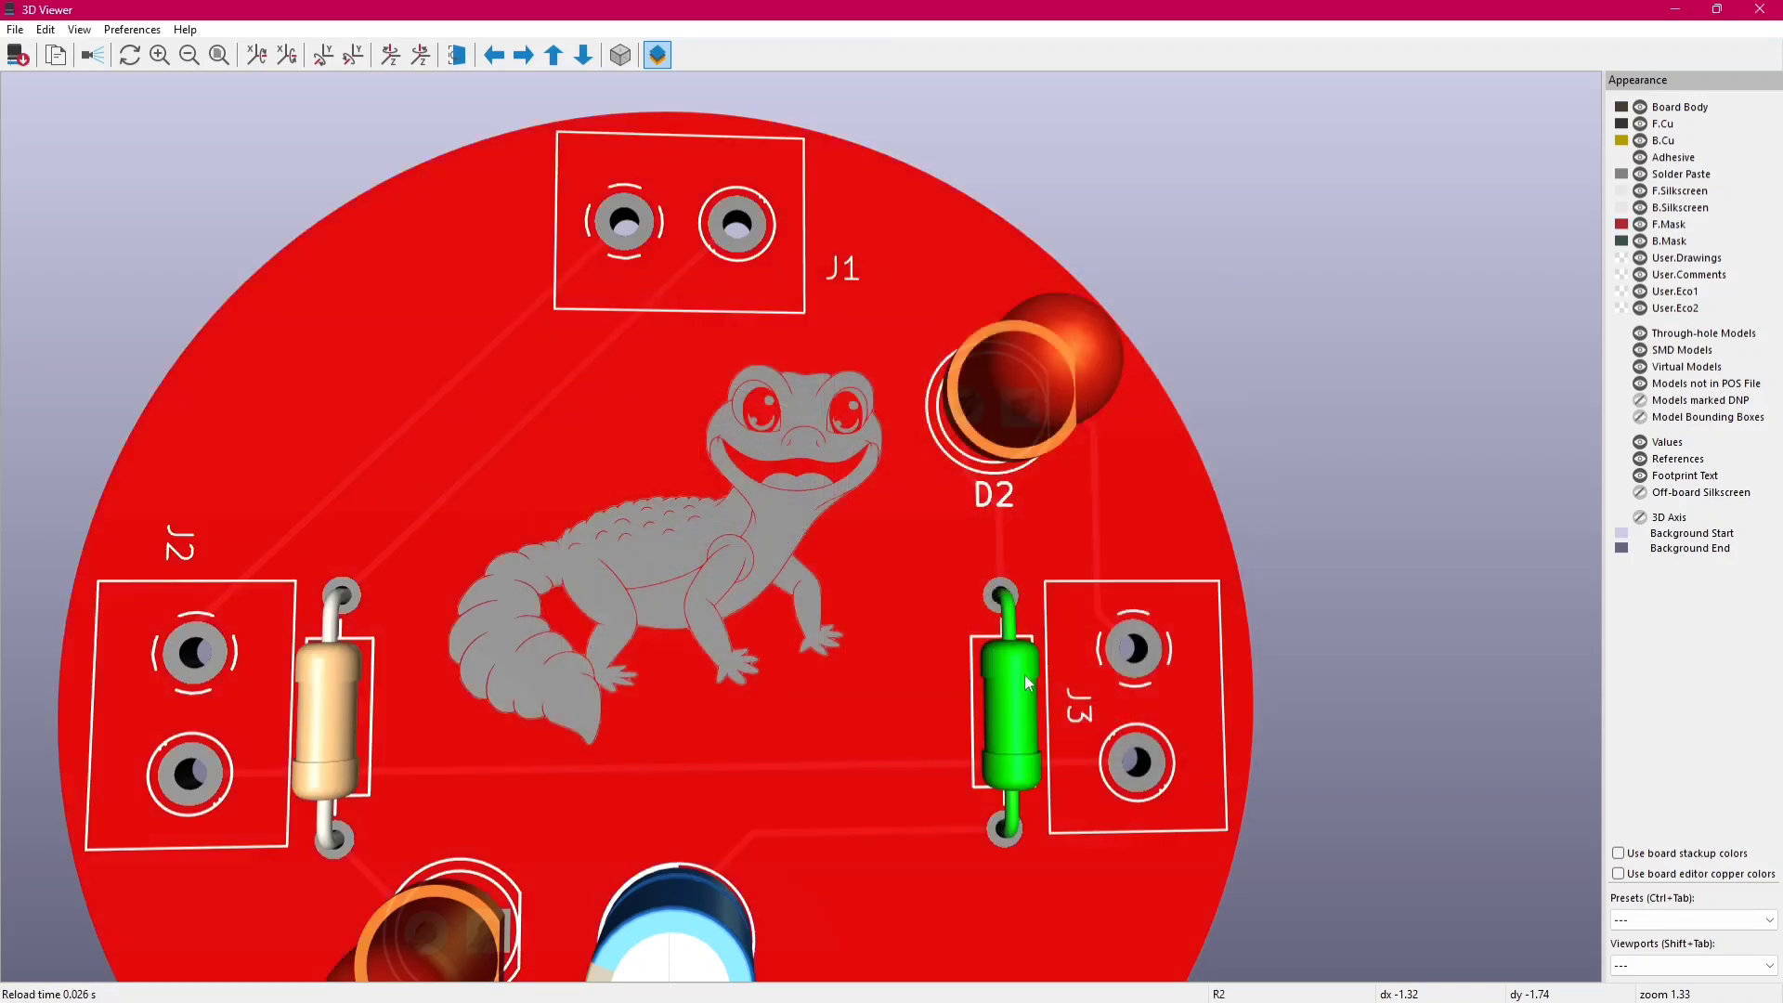
pyautogui.scroll(-1, 966, 673)
pyautogui.scroll(2, 704, 626)
pyautogui.scroll(-1, 741, 622)
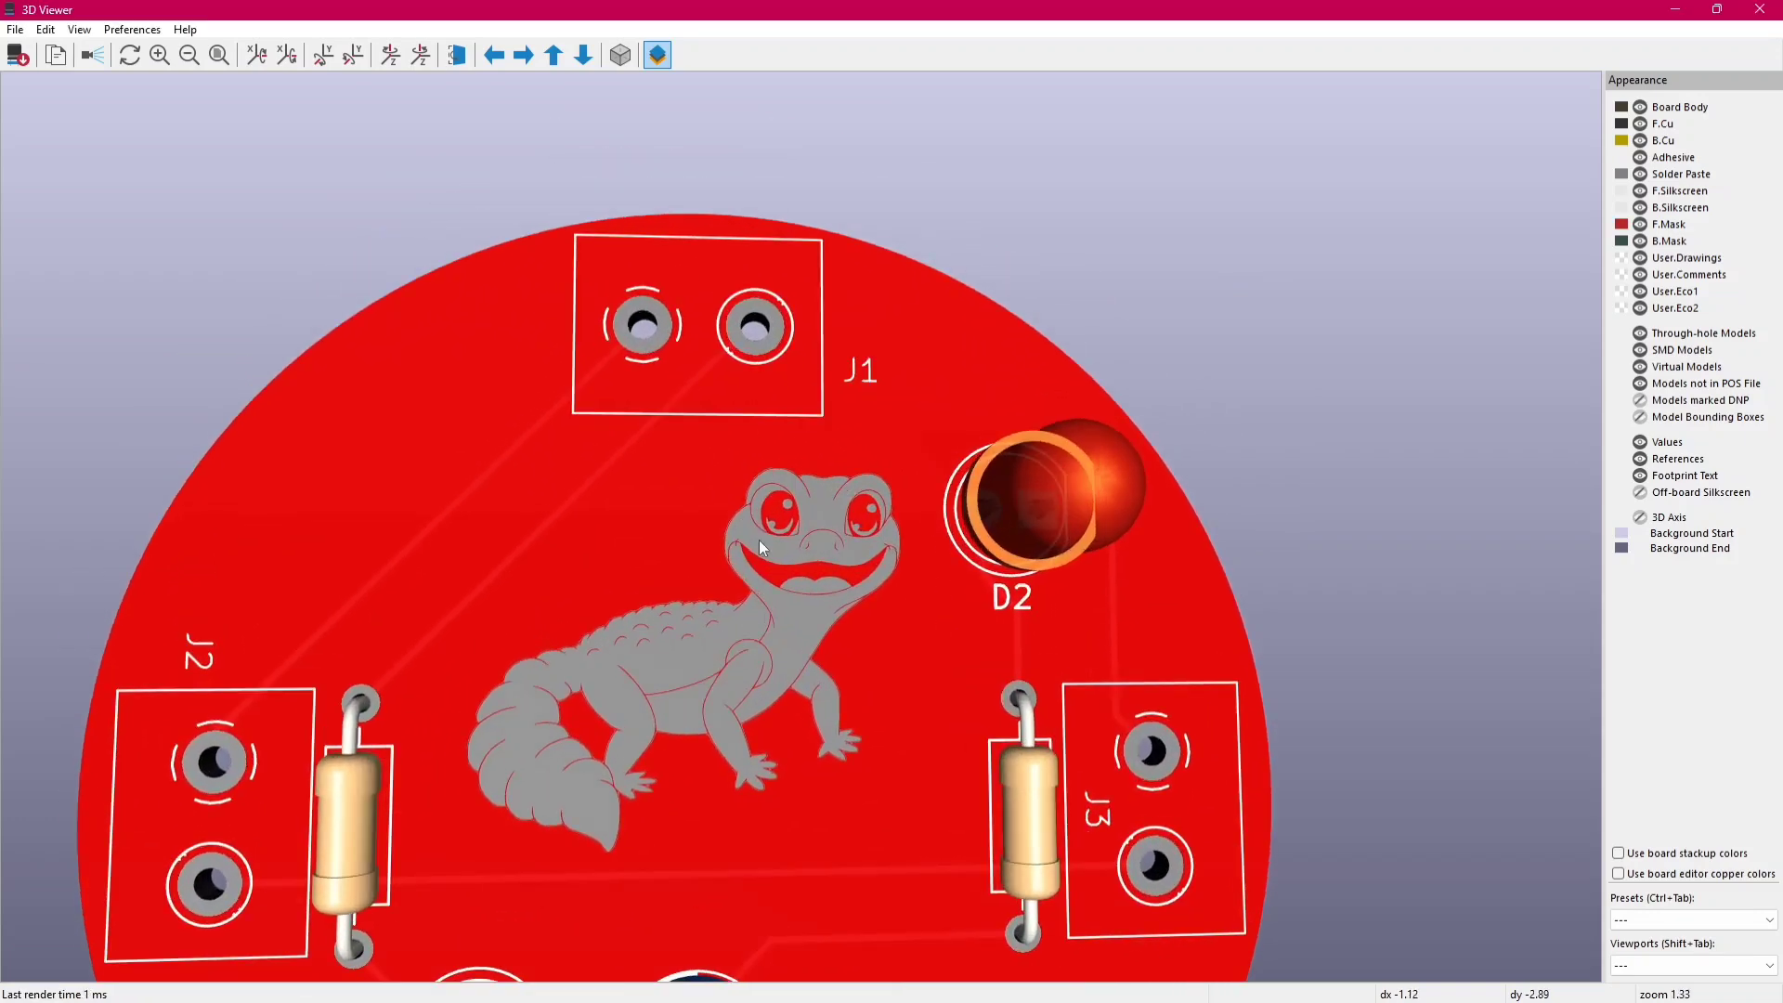
pyautogui.moveTo(739, 700); pyautogui.dragTo(722, 572, button='middle')
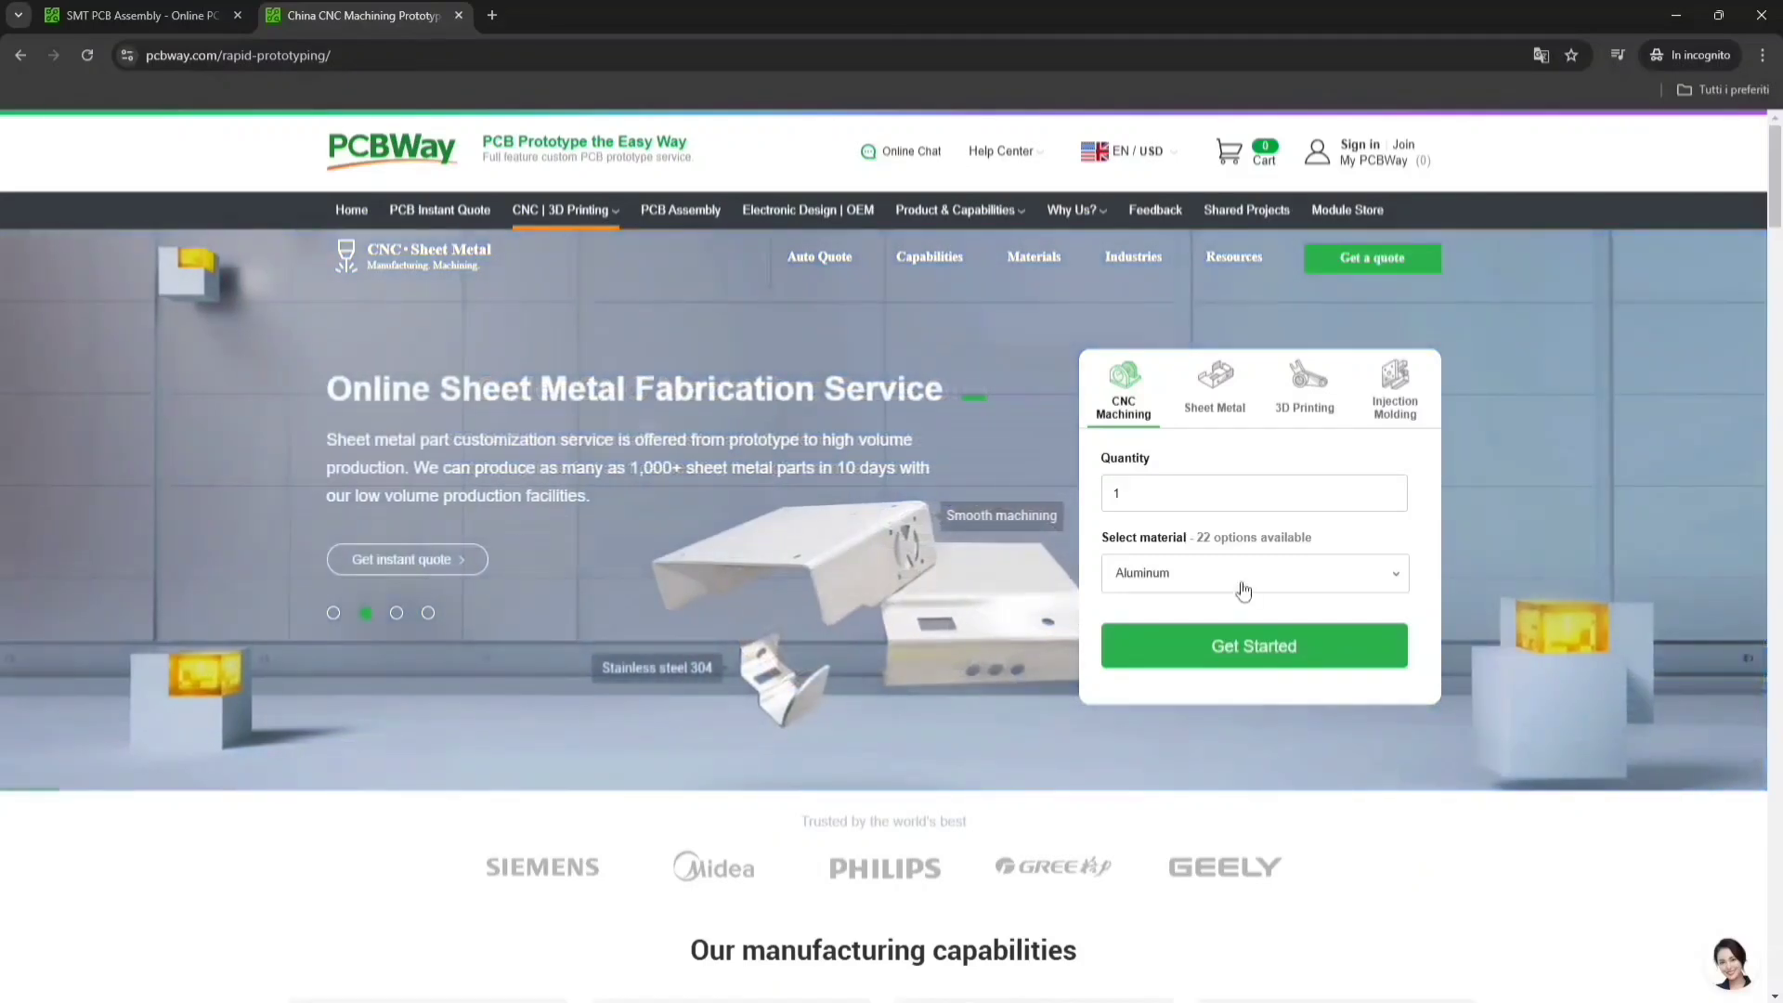
# - Open the CNC Machining Select material dropdown and scroll through the available materials
pyautogui.click(1244, 591)
pyautogui.scroll(-5, 1207, 650)
pyautogui.scroll(-3, 1203, 648)
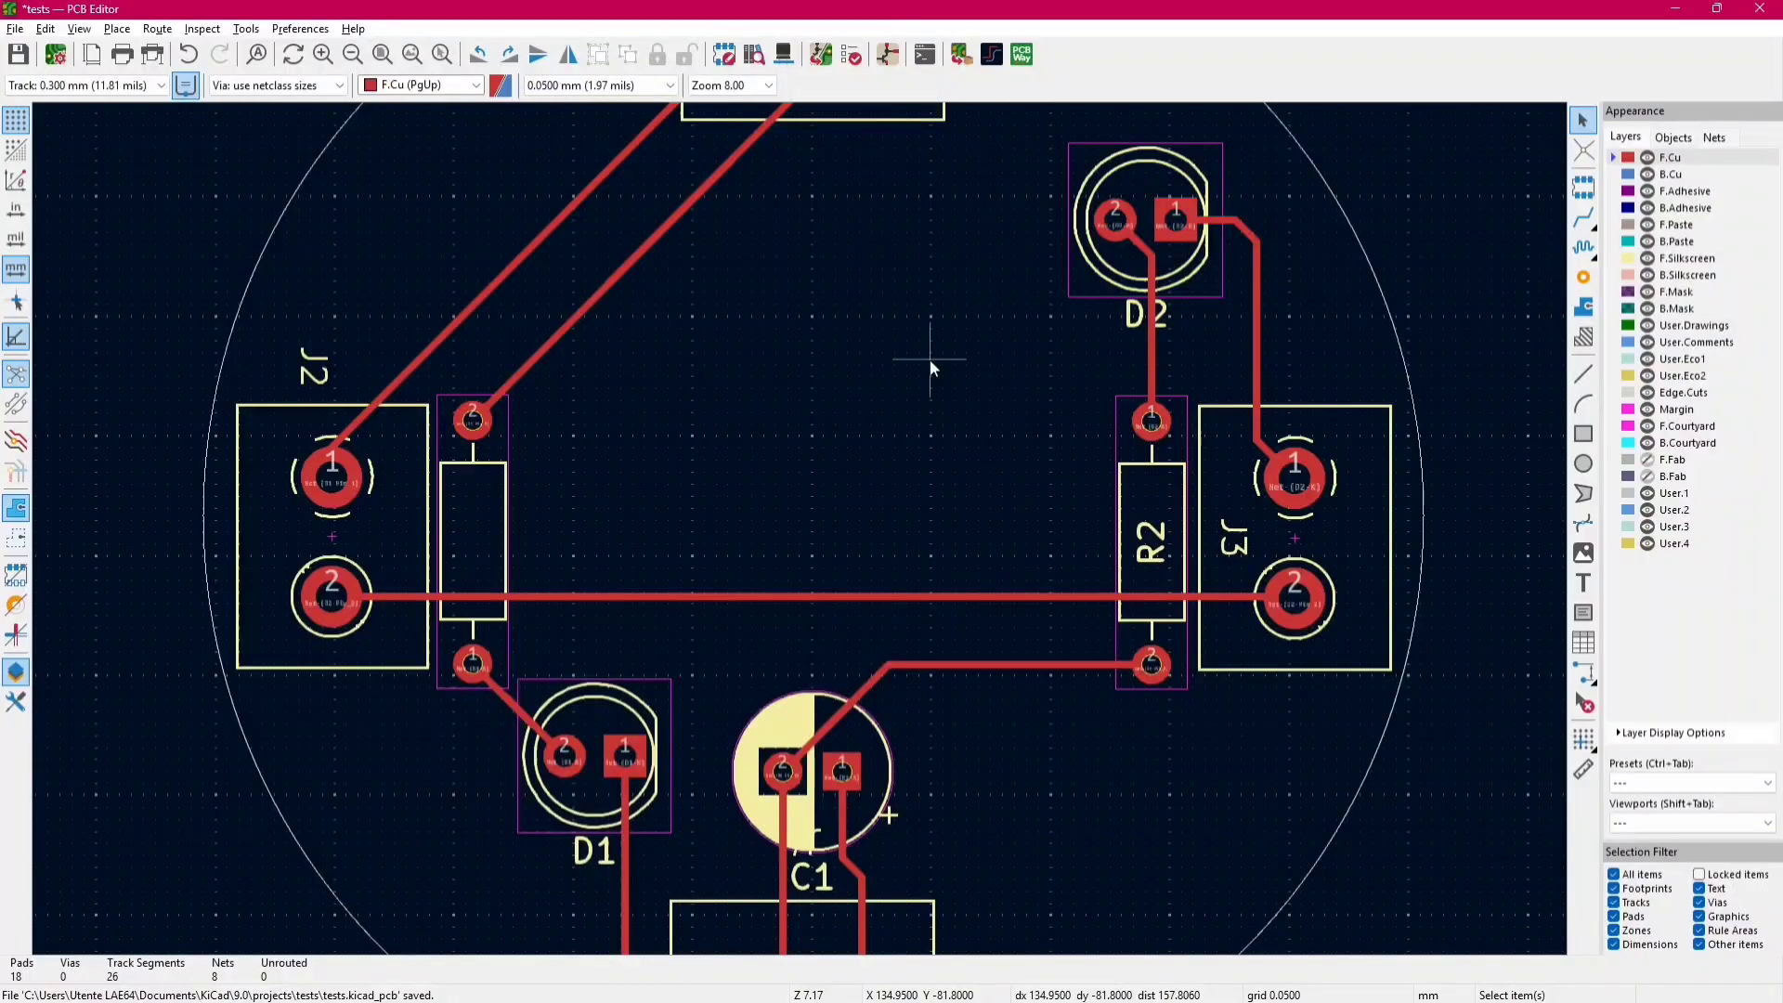
# - Draw a copper rectangle on F.Cu above the board centre
pyautogui.click(1584, 433)
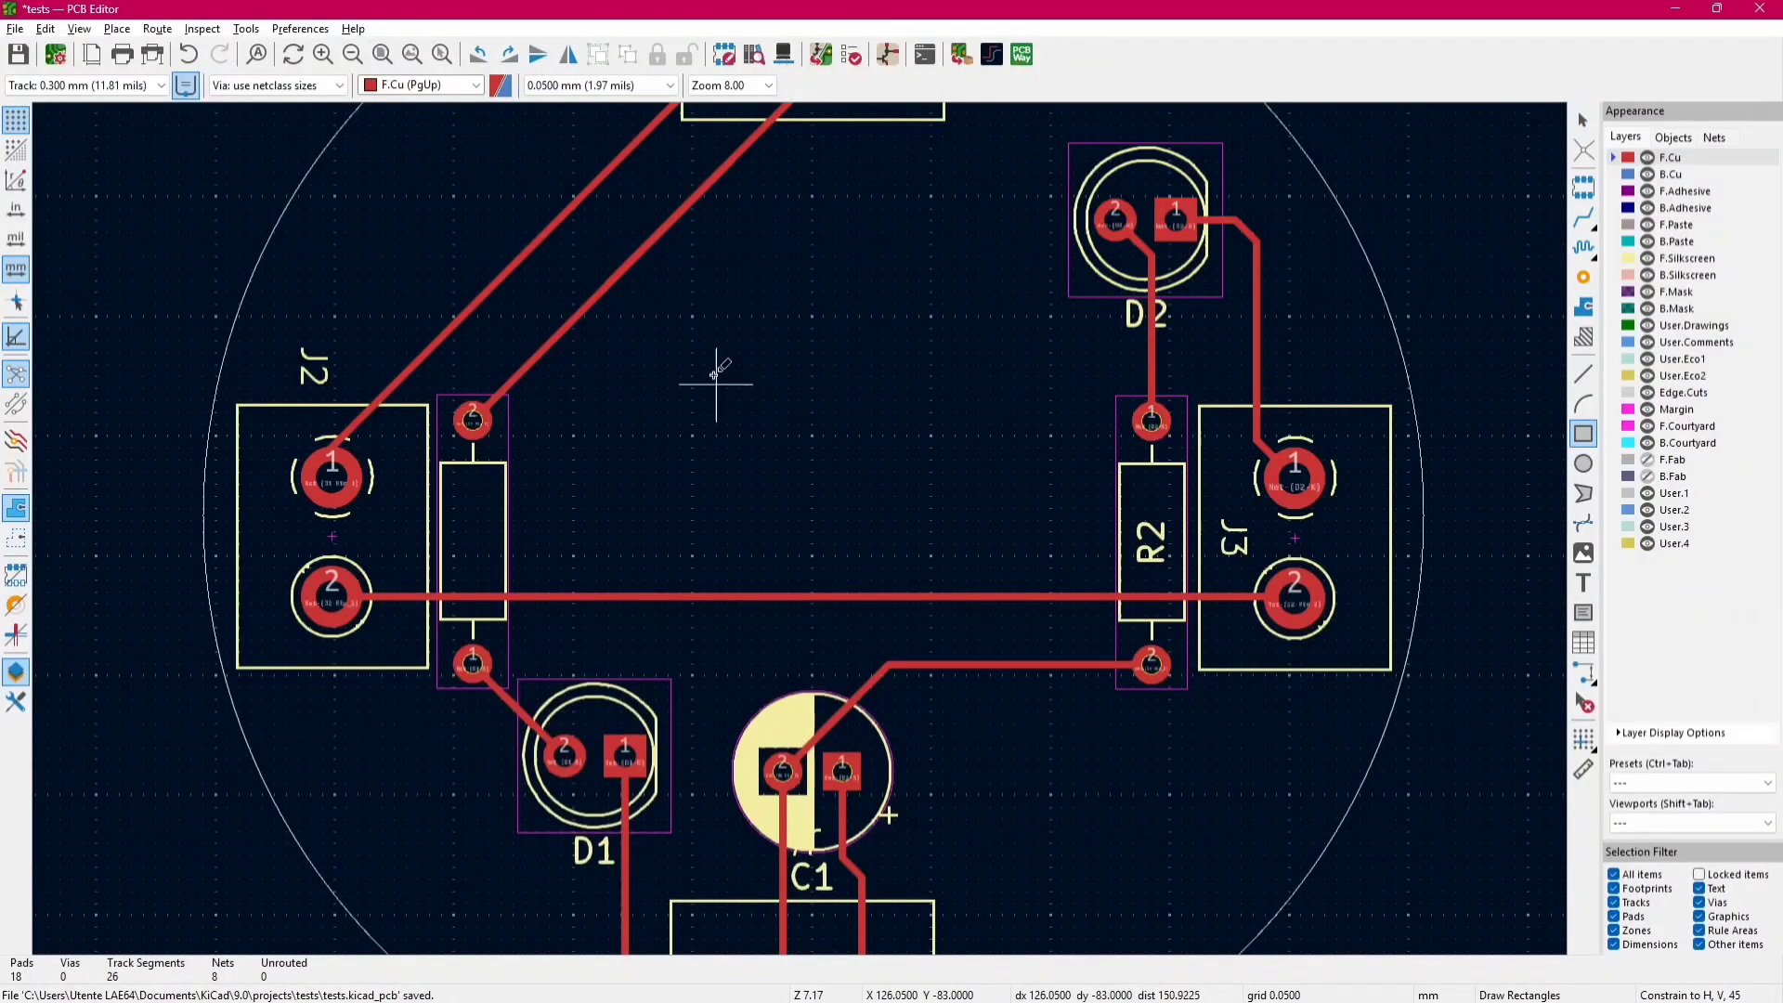
pyautogui.click(729, 316)
pyautogui.click(972, 453)
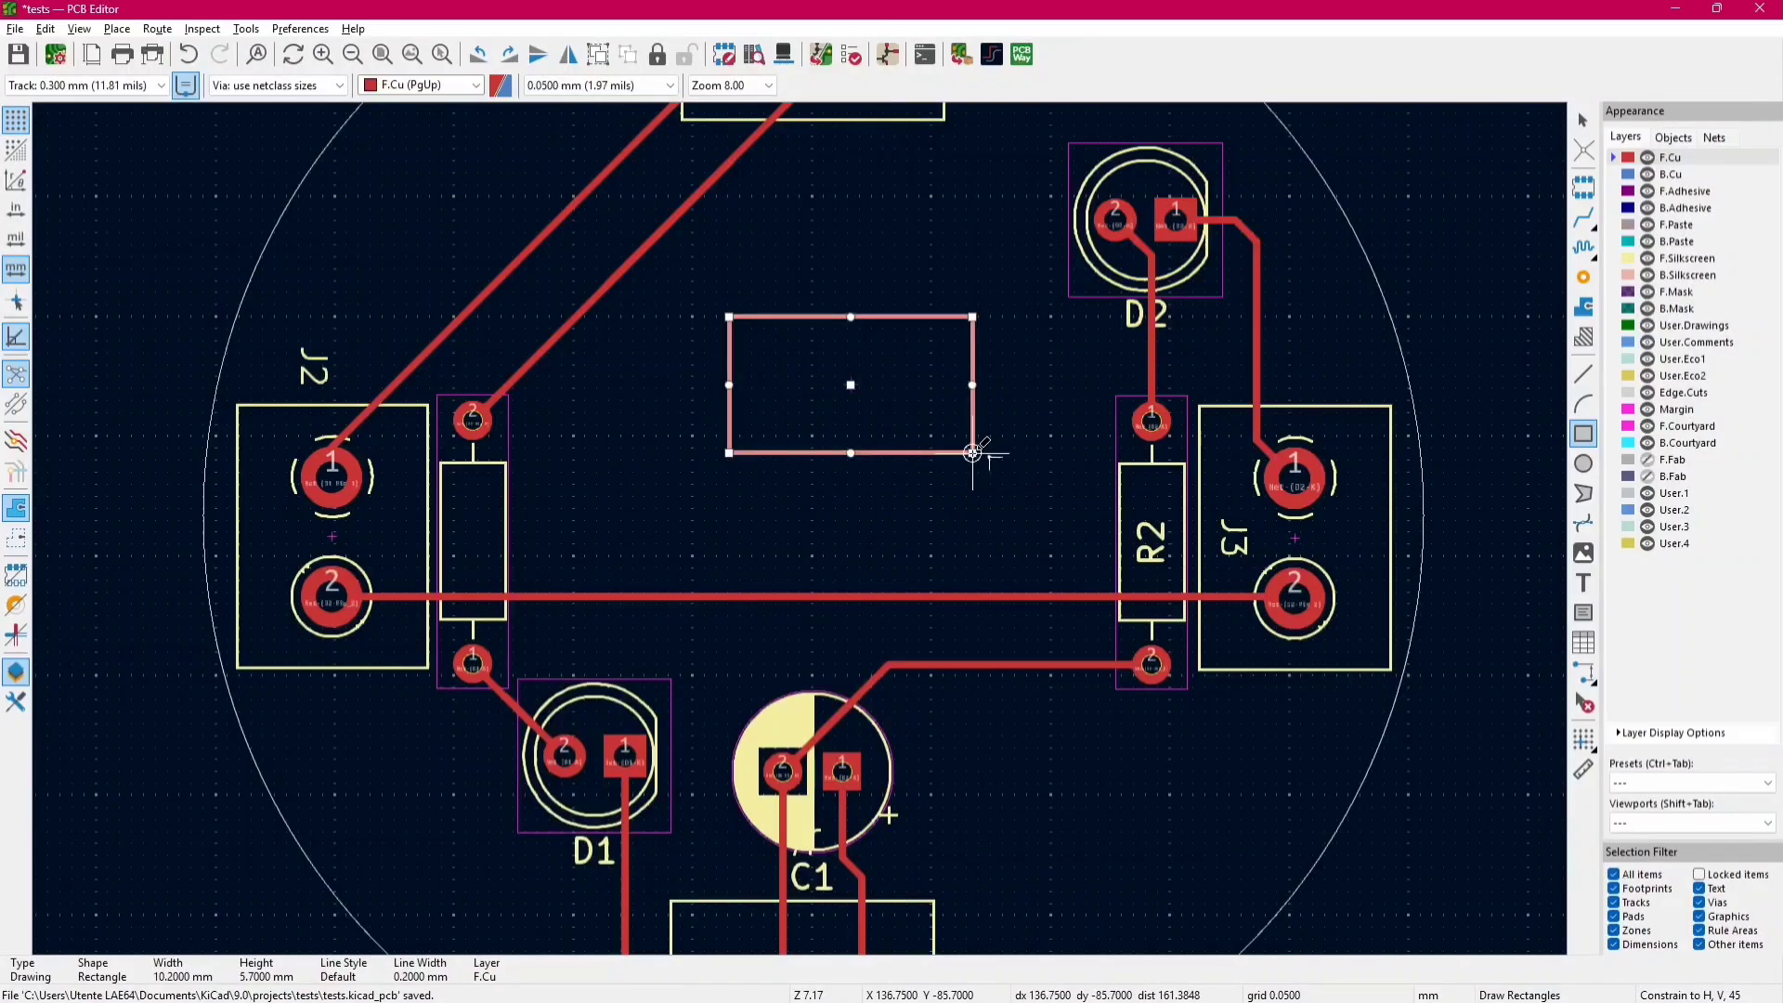
# - Place the text 'some text' inside the rectangle and check it in the 3D view
pyautogui.click(1583, 583)
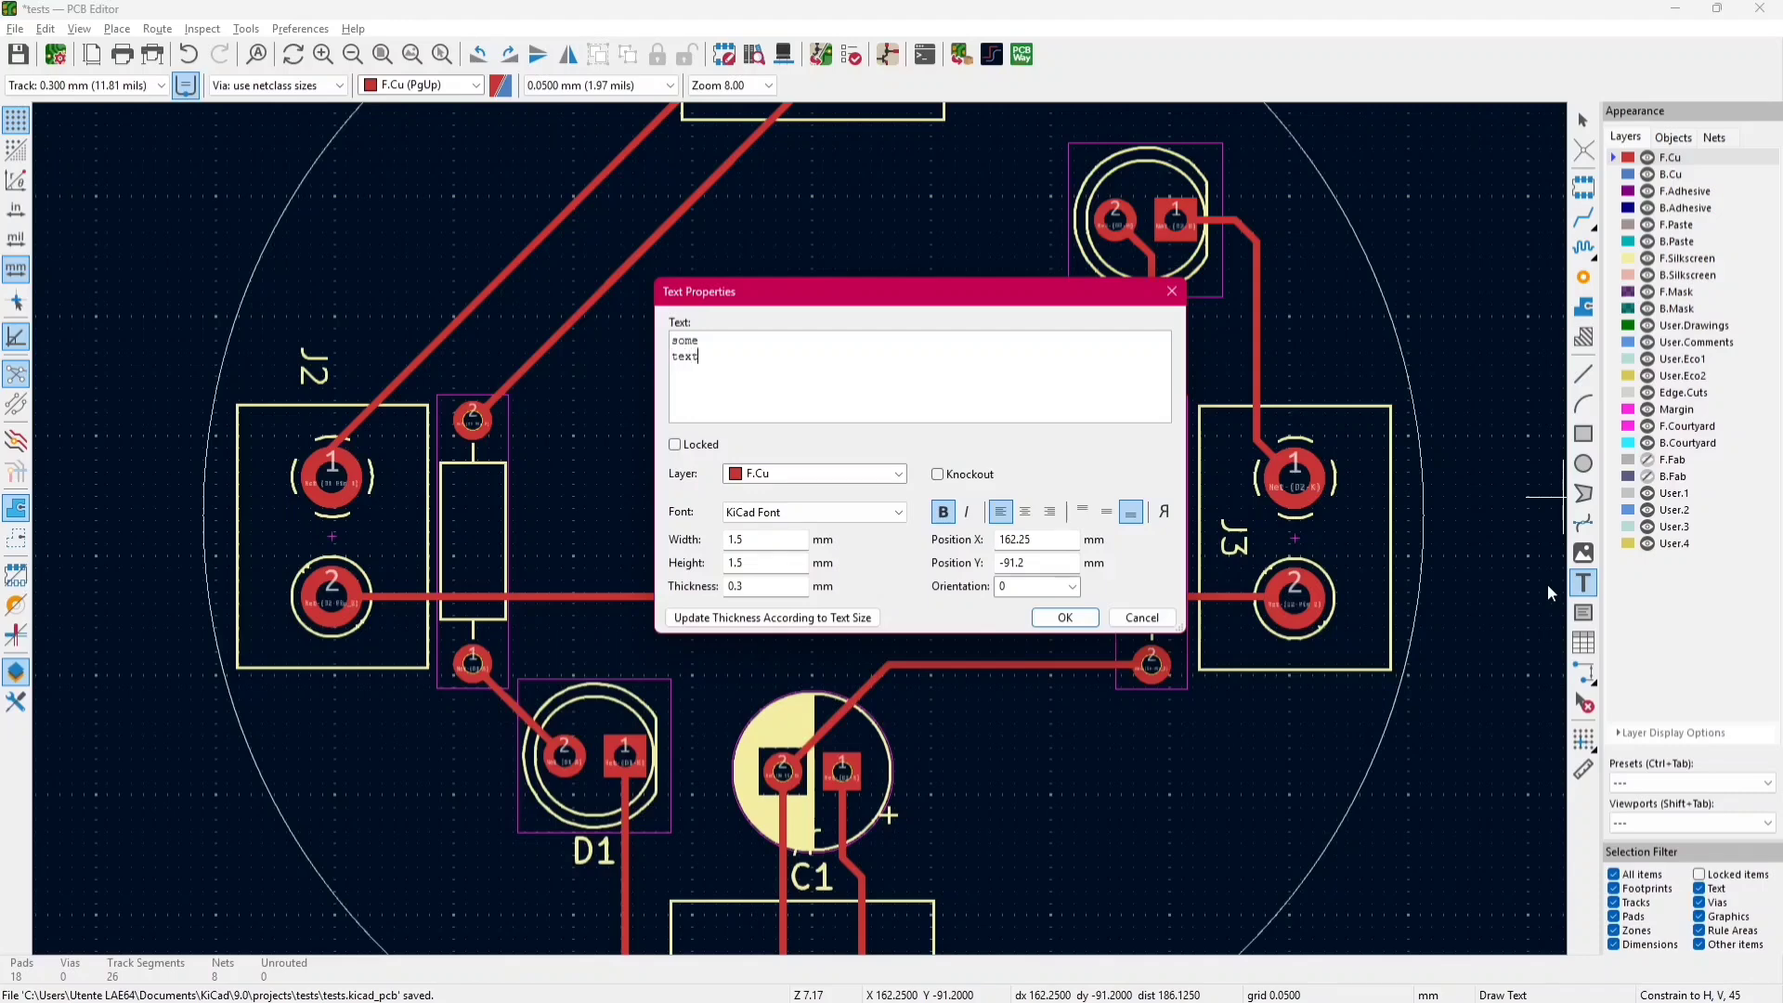
pyautogui.click(1065, 617)
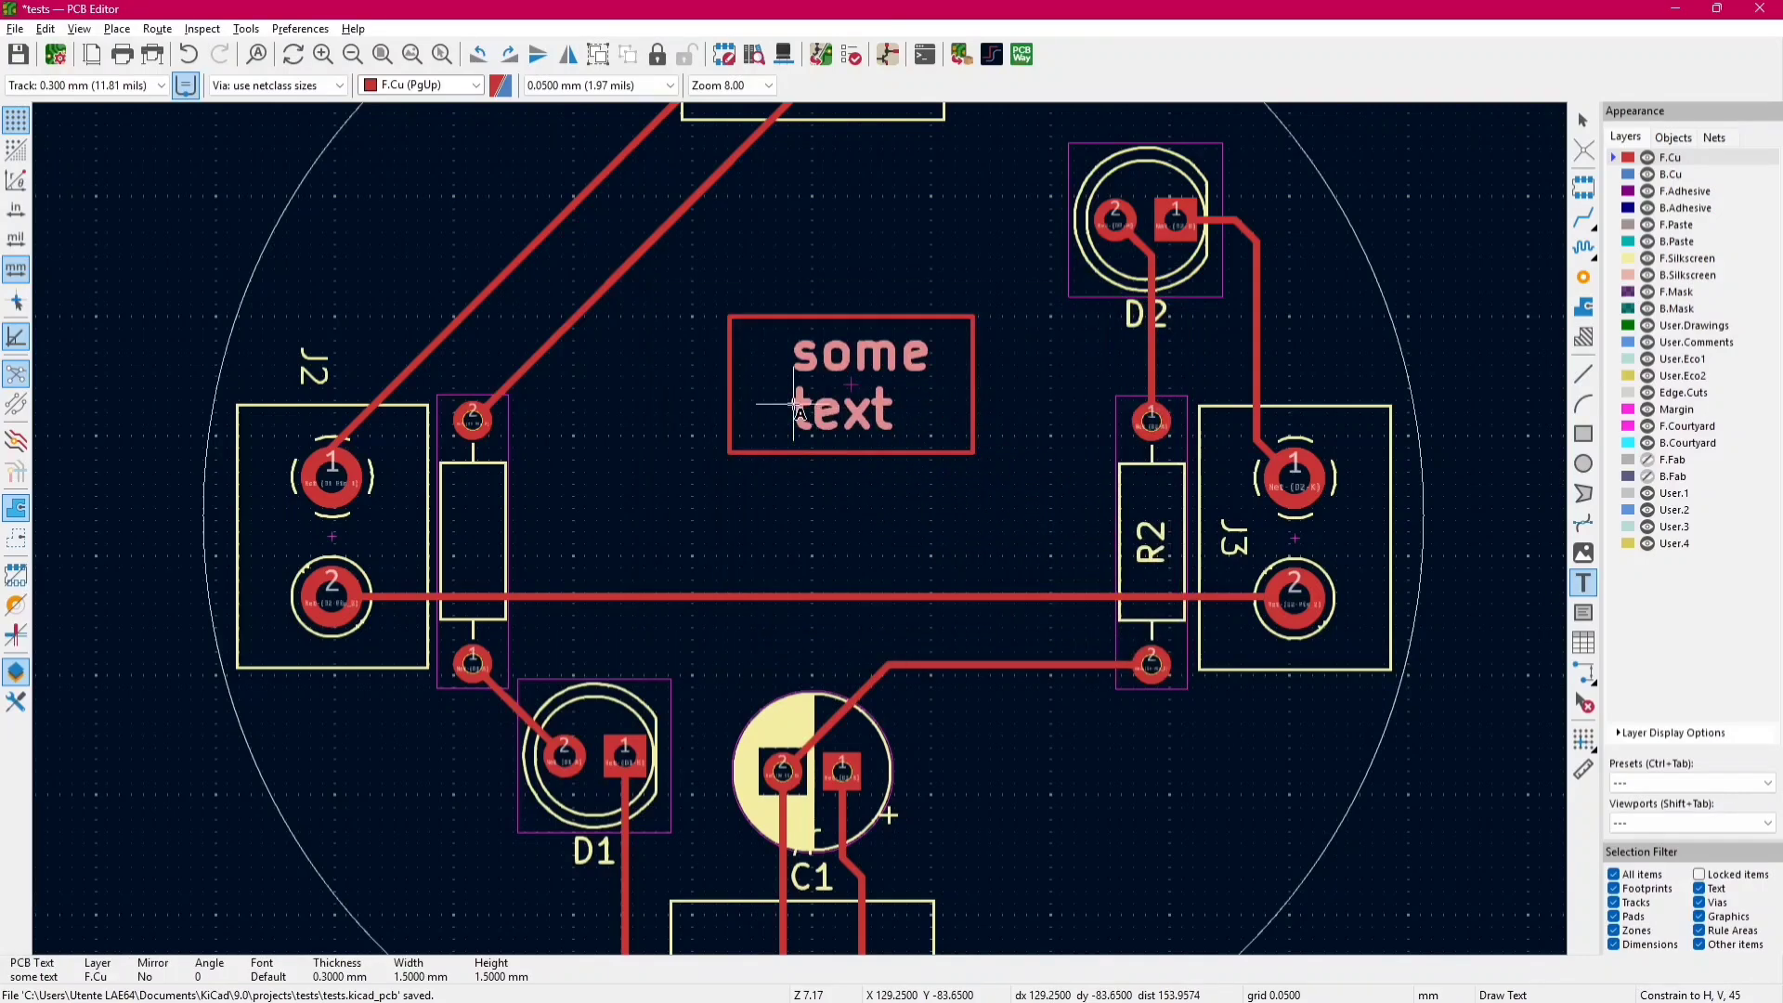
pyautogui.click(790, 429)
pyautogui.press('Escape')
pyautogui.hotkey('alt', '3')
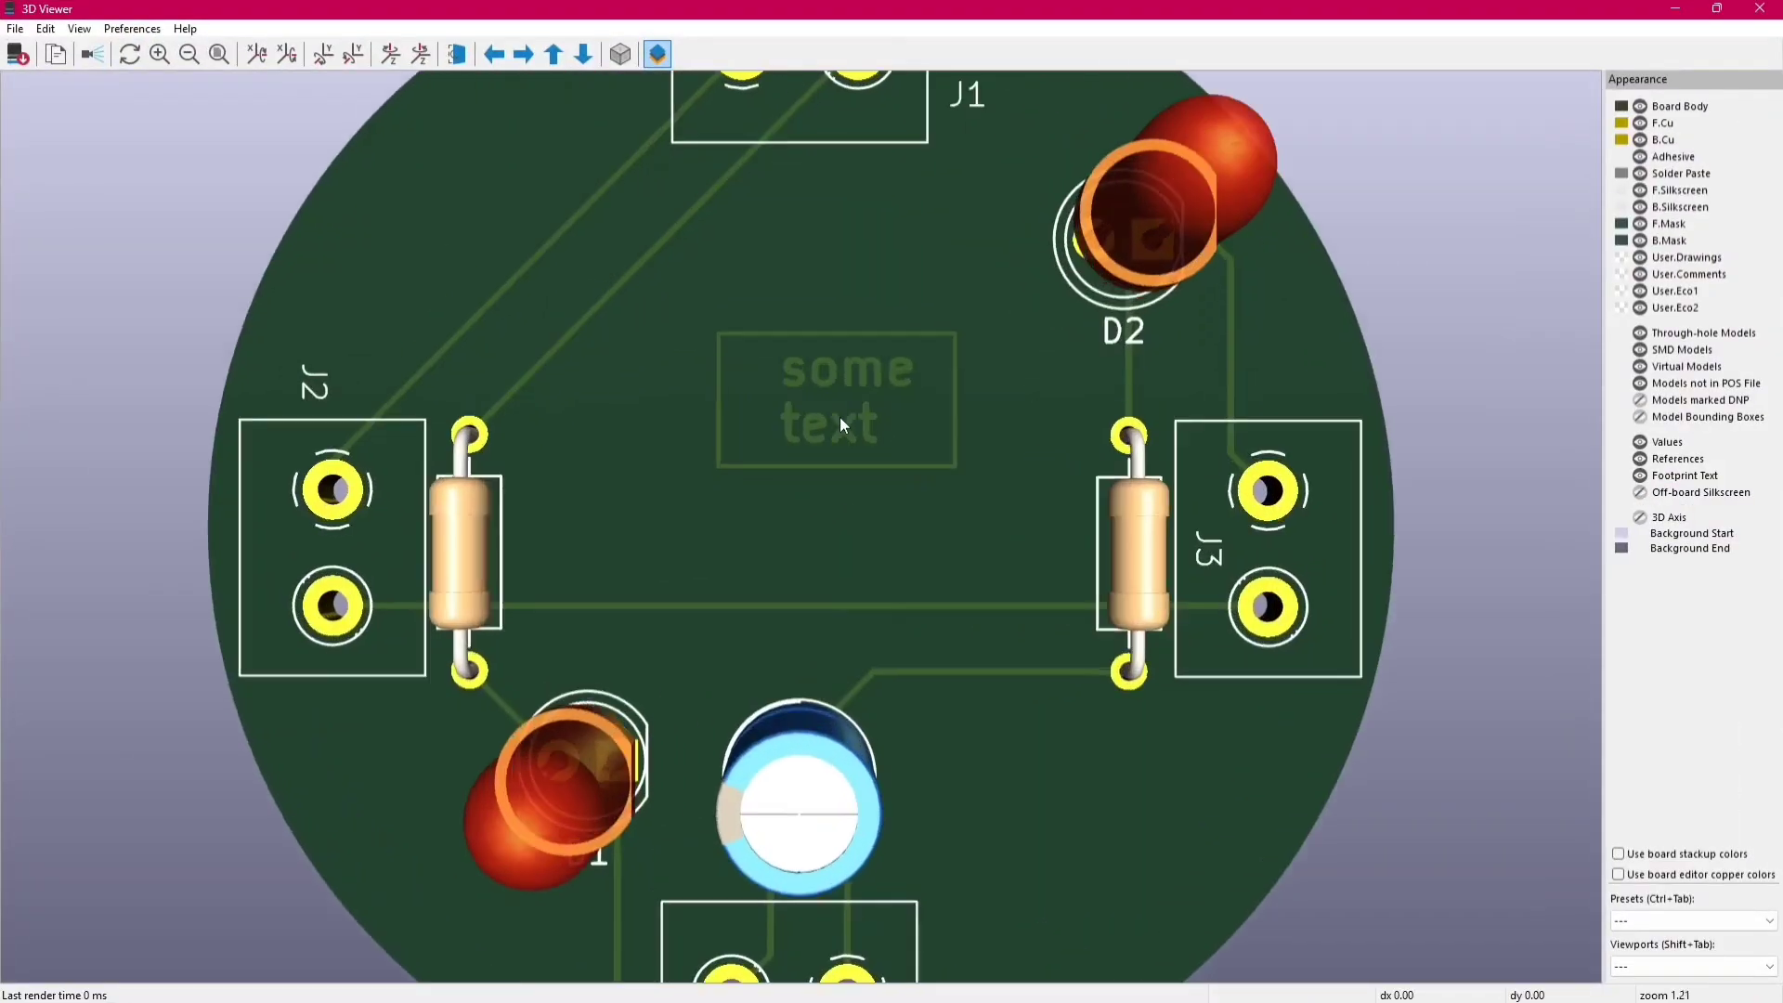
pyautogui.click(1760, 8)
pyautogui.moveTo(688, 278); pyautogui.dragTo(1040, 498)
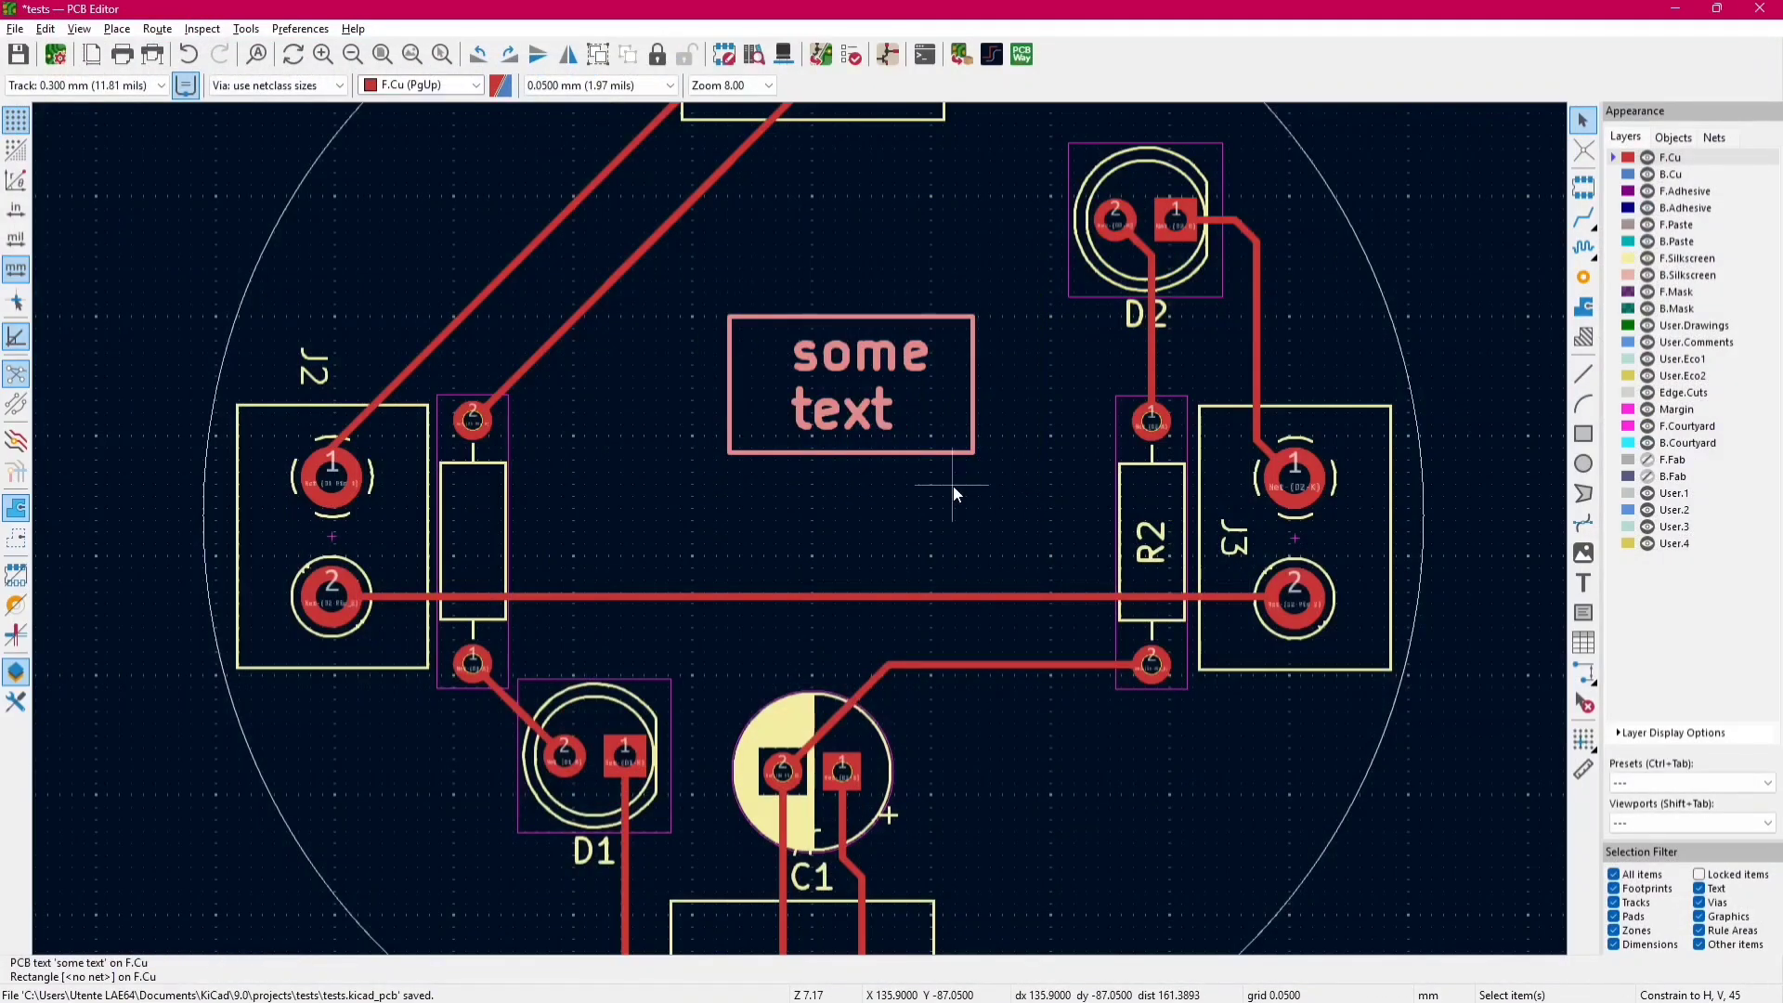
# - Paste a copy of the text and rectangle exactly over the originals
pyautogui.hotkey('ctrl', 'c')
pyautogui.hotkey('ctrl', 'v')
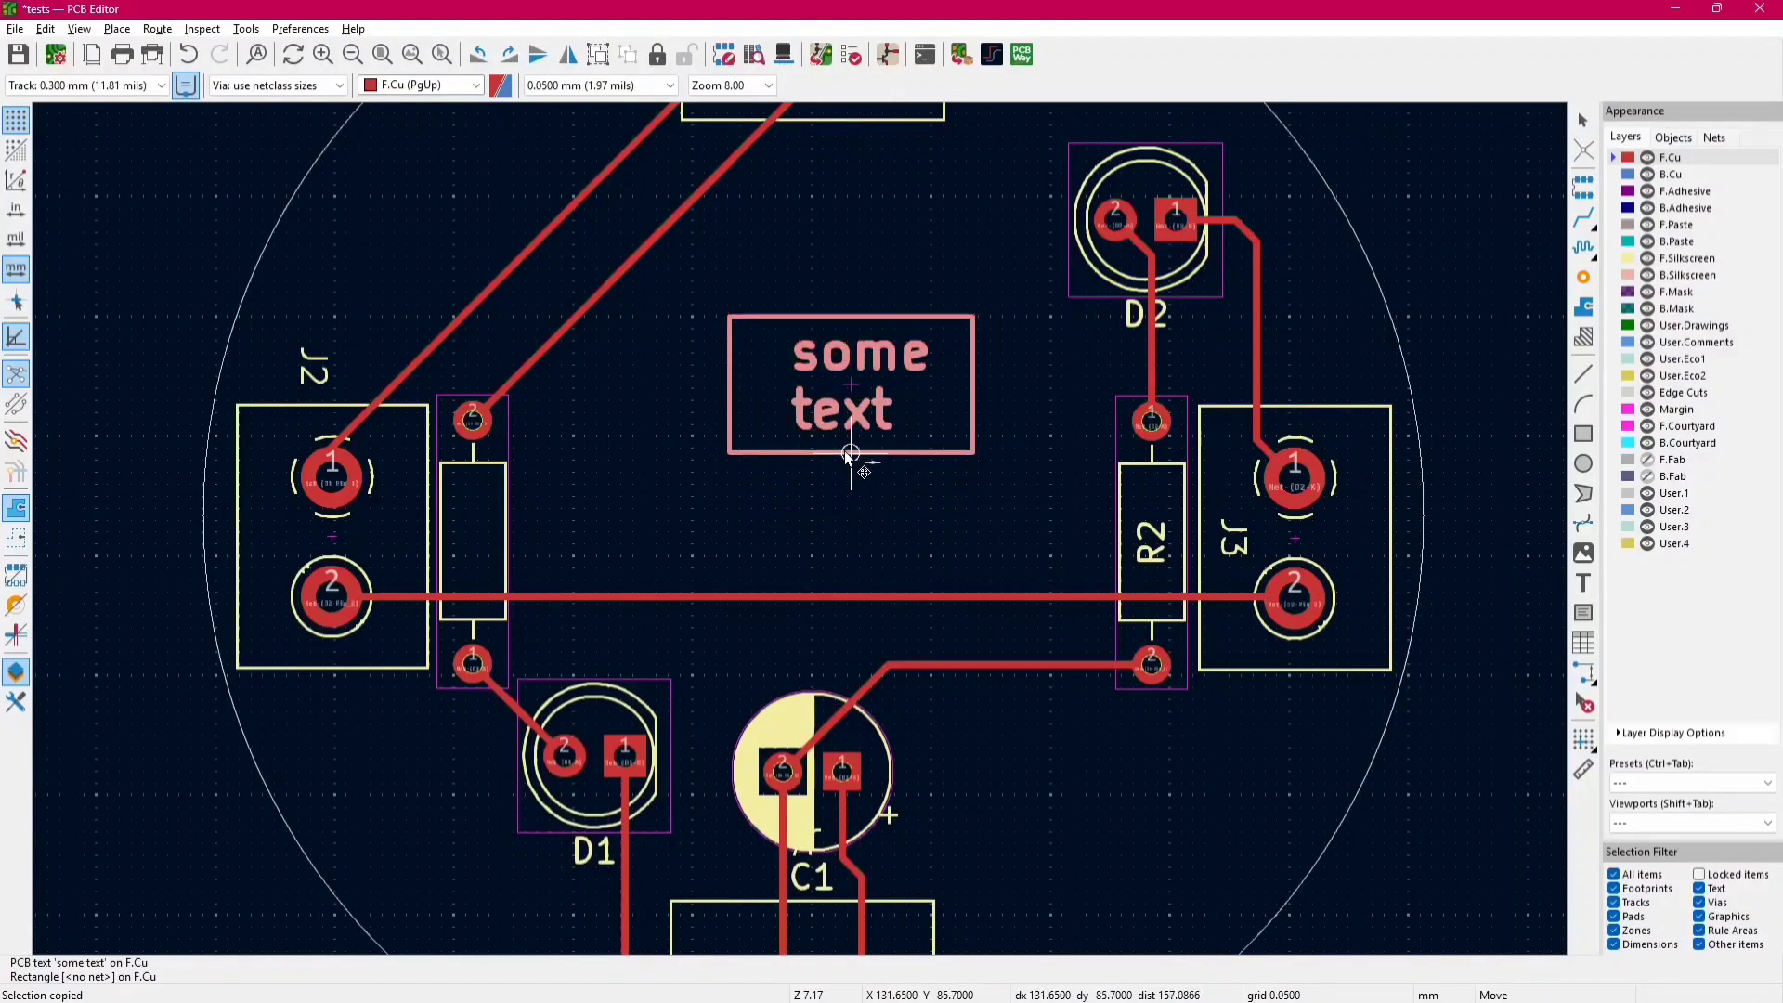
pyautogui.click(845, 450)
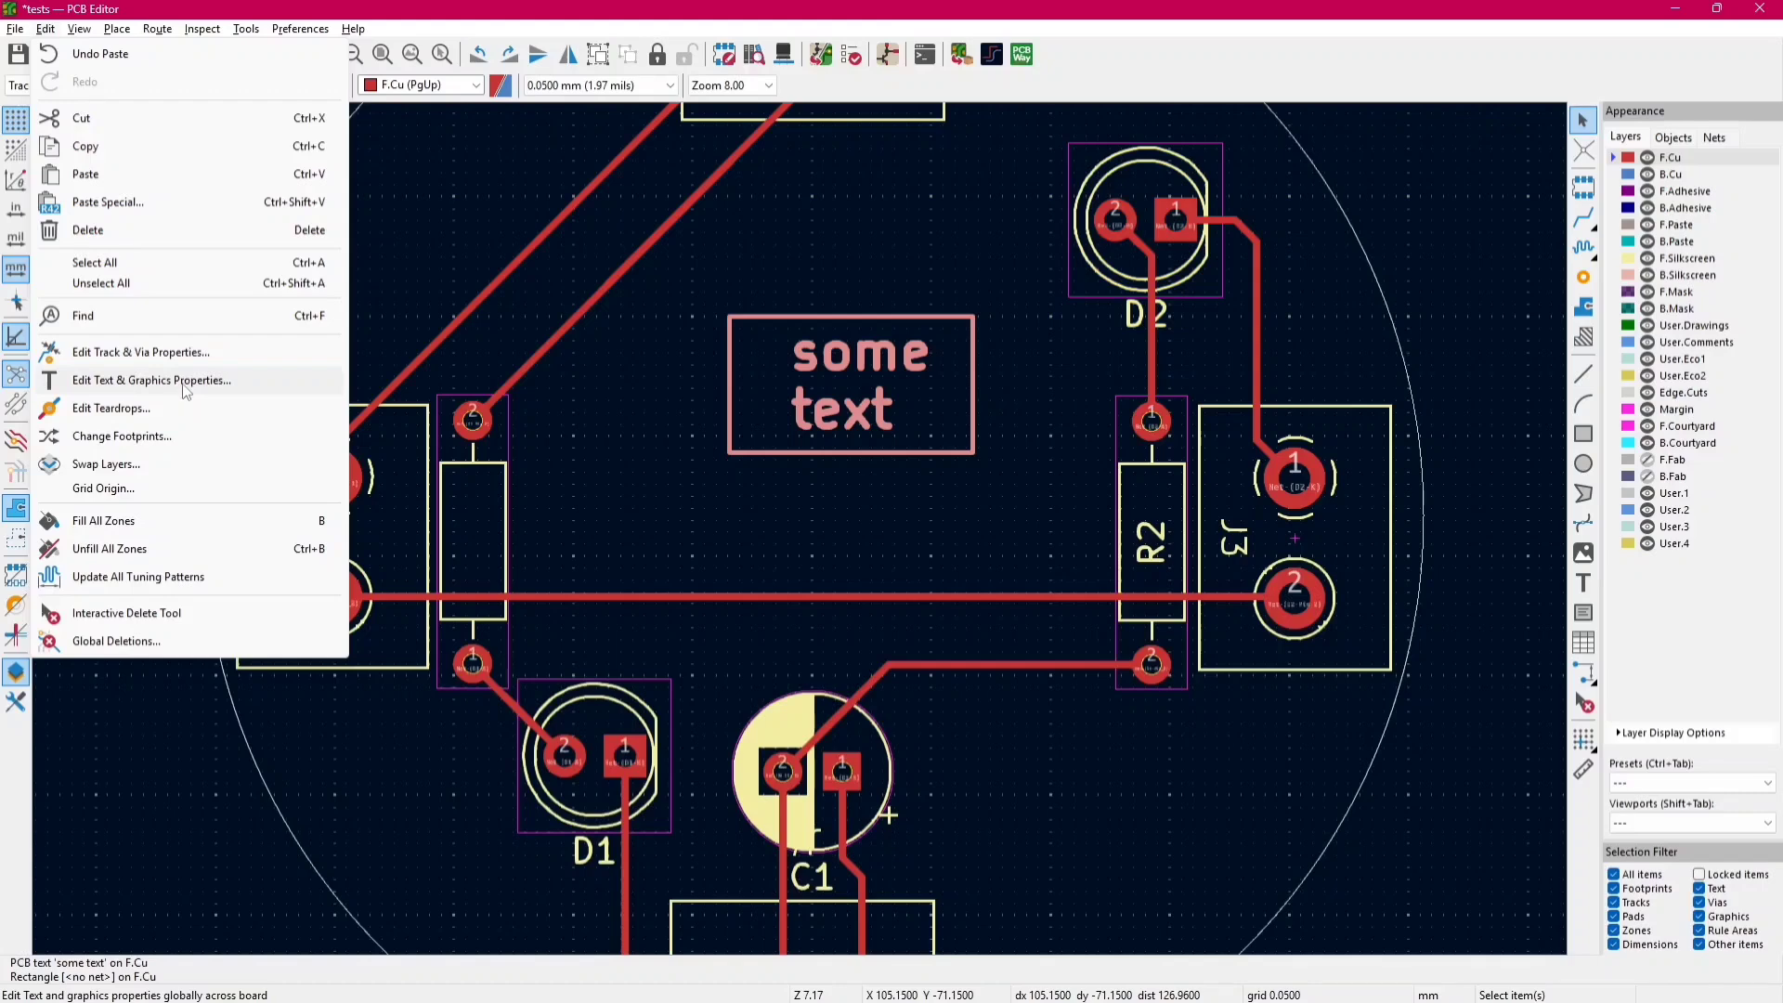
# - Limit bulk text and graphics editing to selected items, including all footprint and PCB item types
pyautogui.click(186, 382)
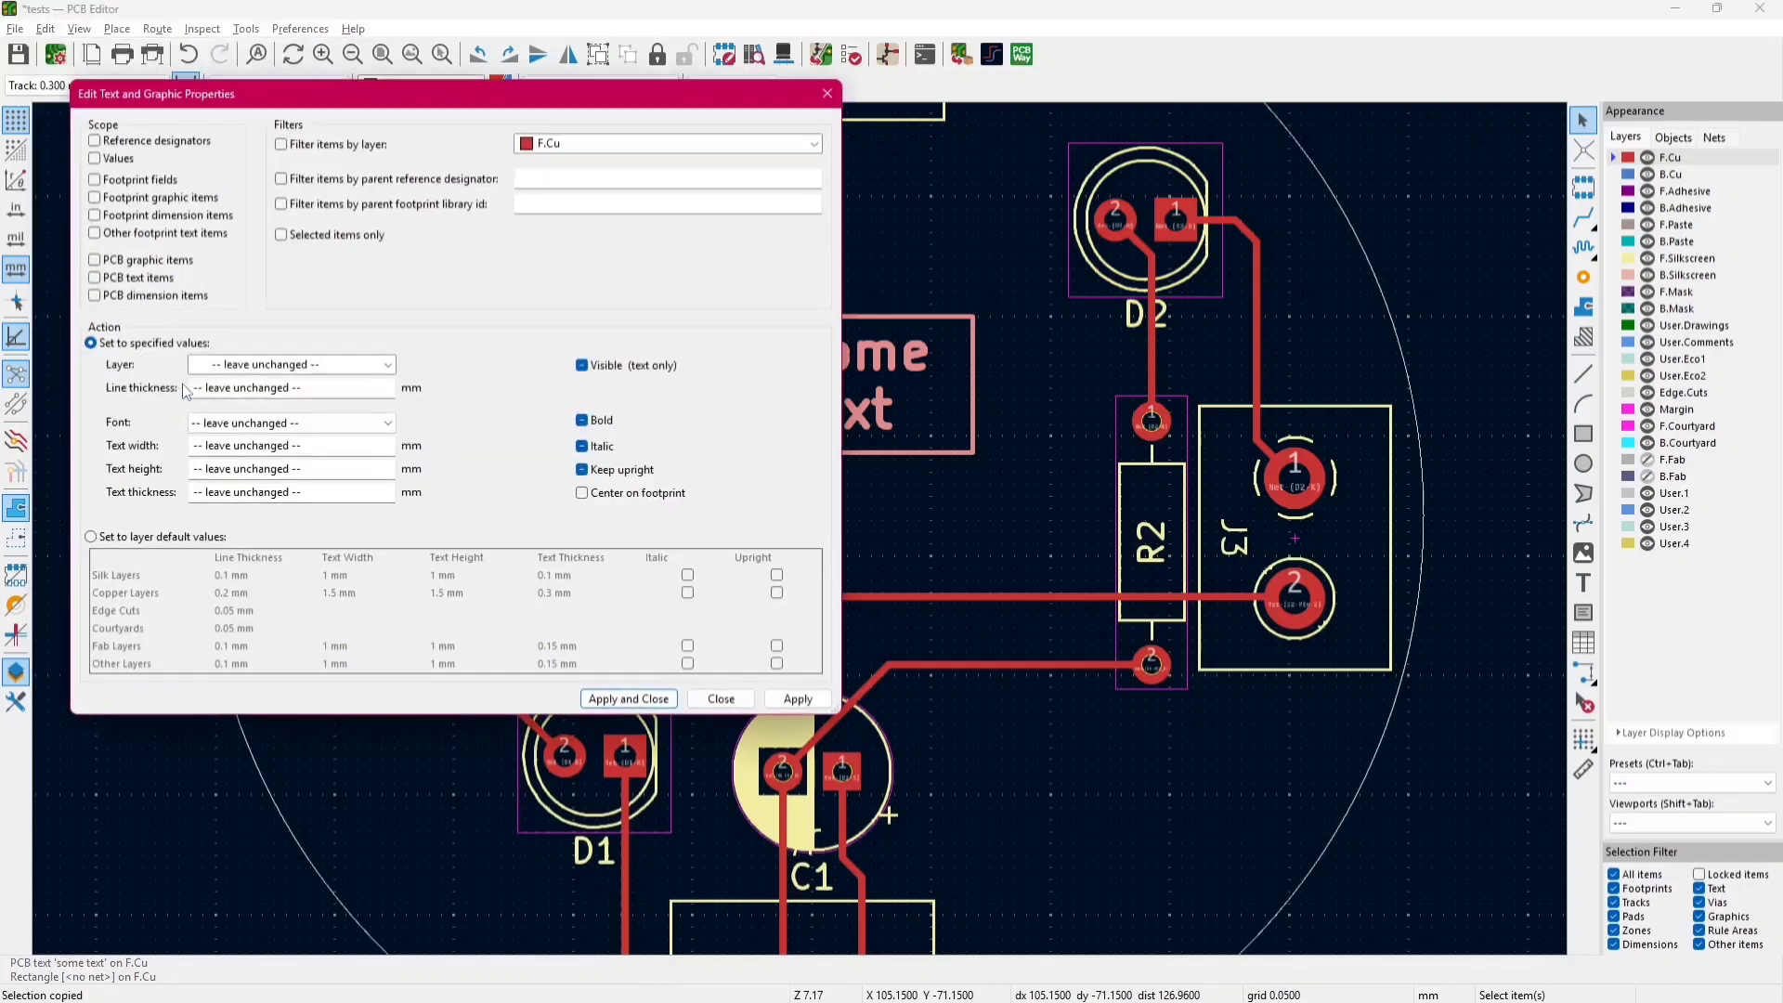
pyautogui.click(280, 236)
pyautogui.click(94, 142)
pyautogui.click(94, 159)
pyautogui.click(94, 179)
pyautogui.click(94, 198)
pyautogui.click(95, 216)
pyautogui.click(96, 262)
pyautogui.click(94, 295)
# - Move the copied text and rectangle to F.Mask and preview the exposed copper in 3D
pyautogui.click(308, 365)
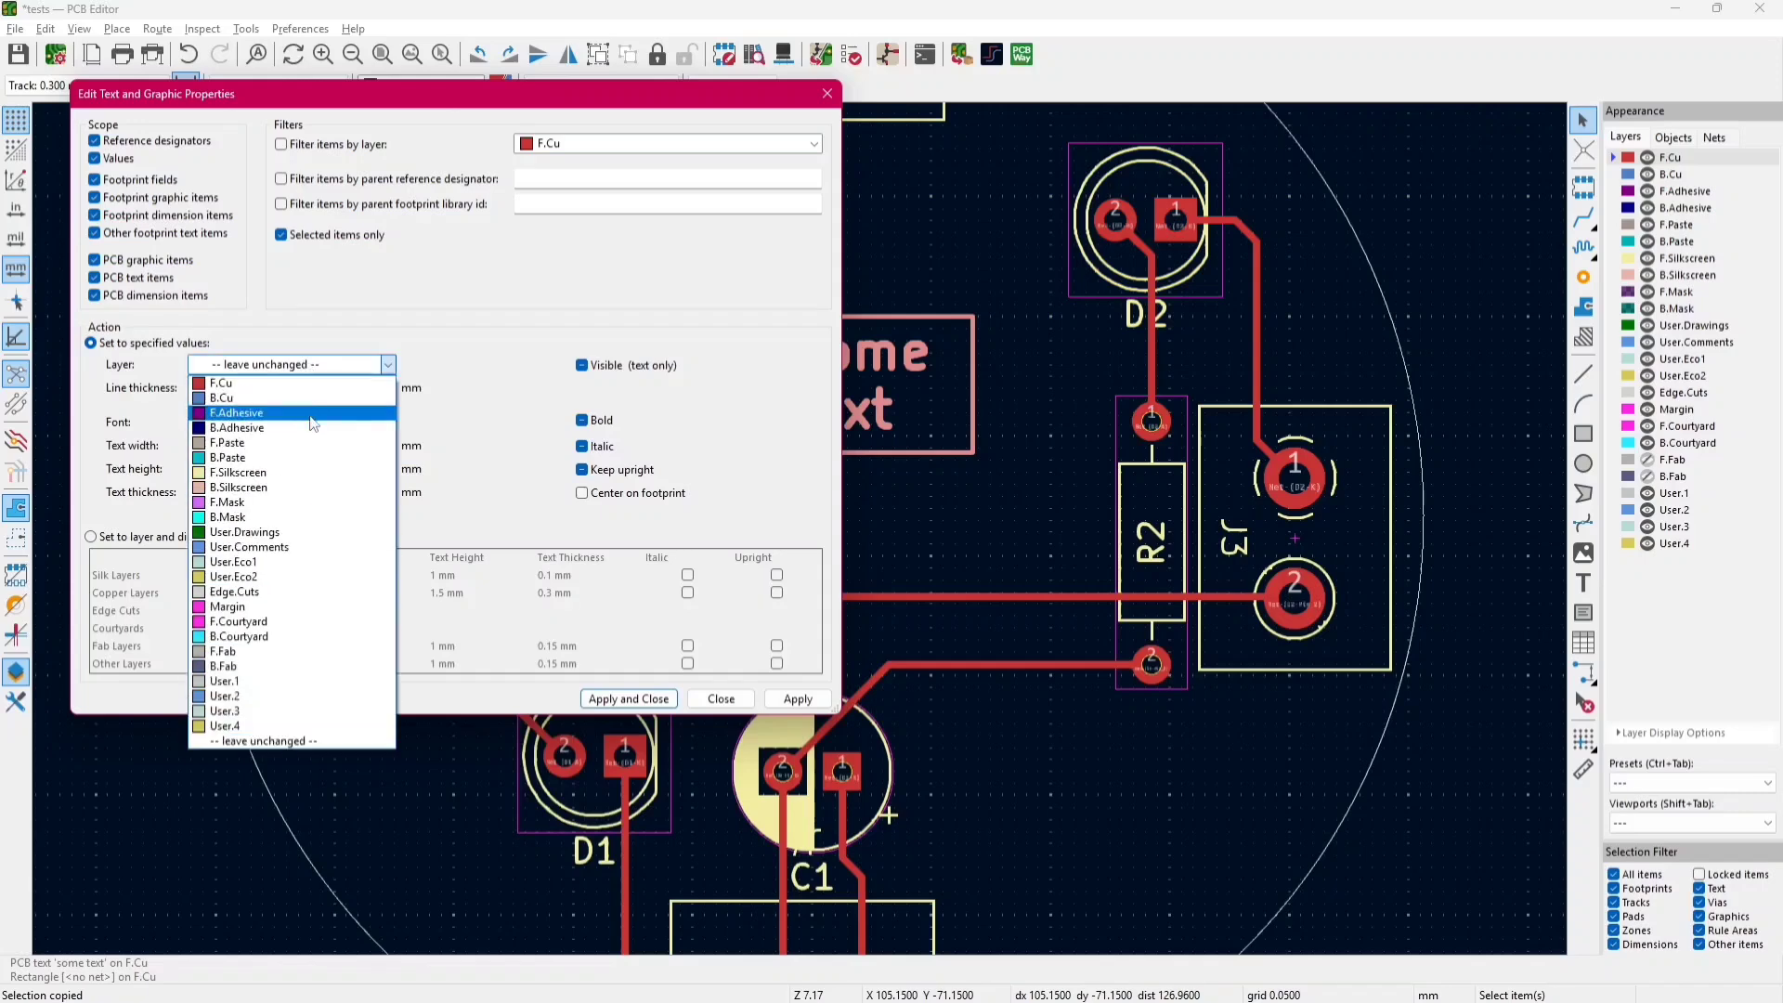
pyautogui.click(306, 502)
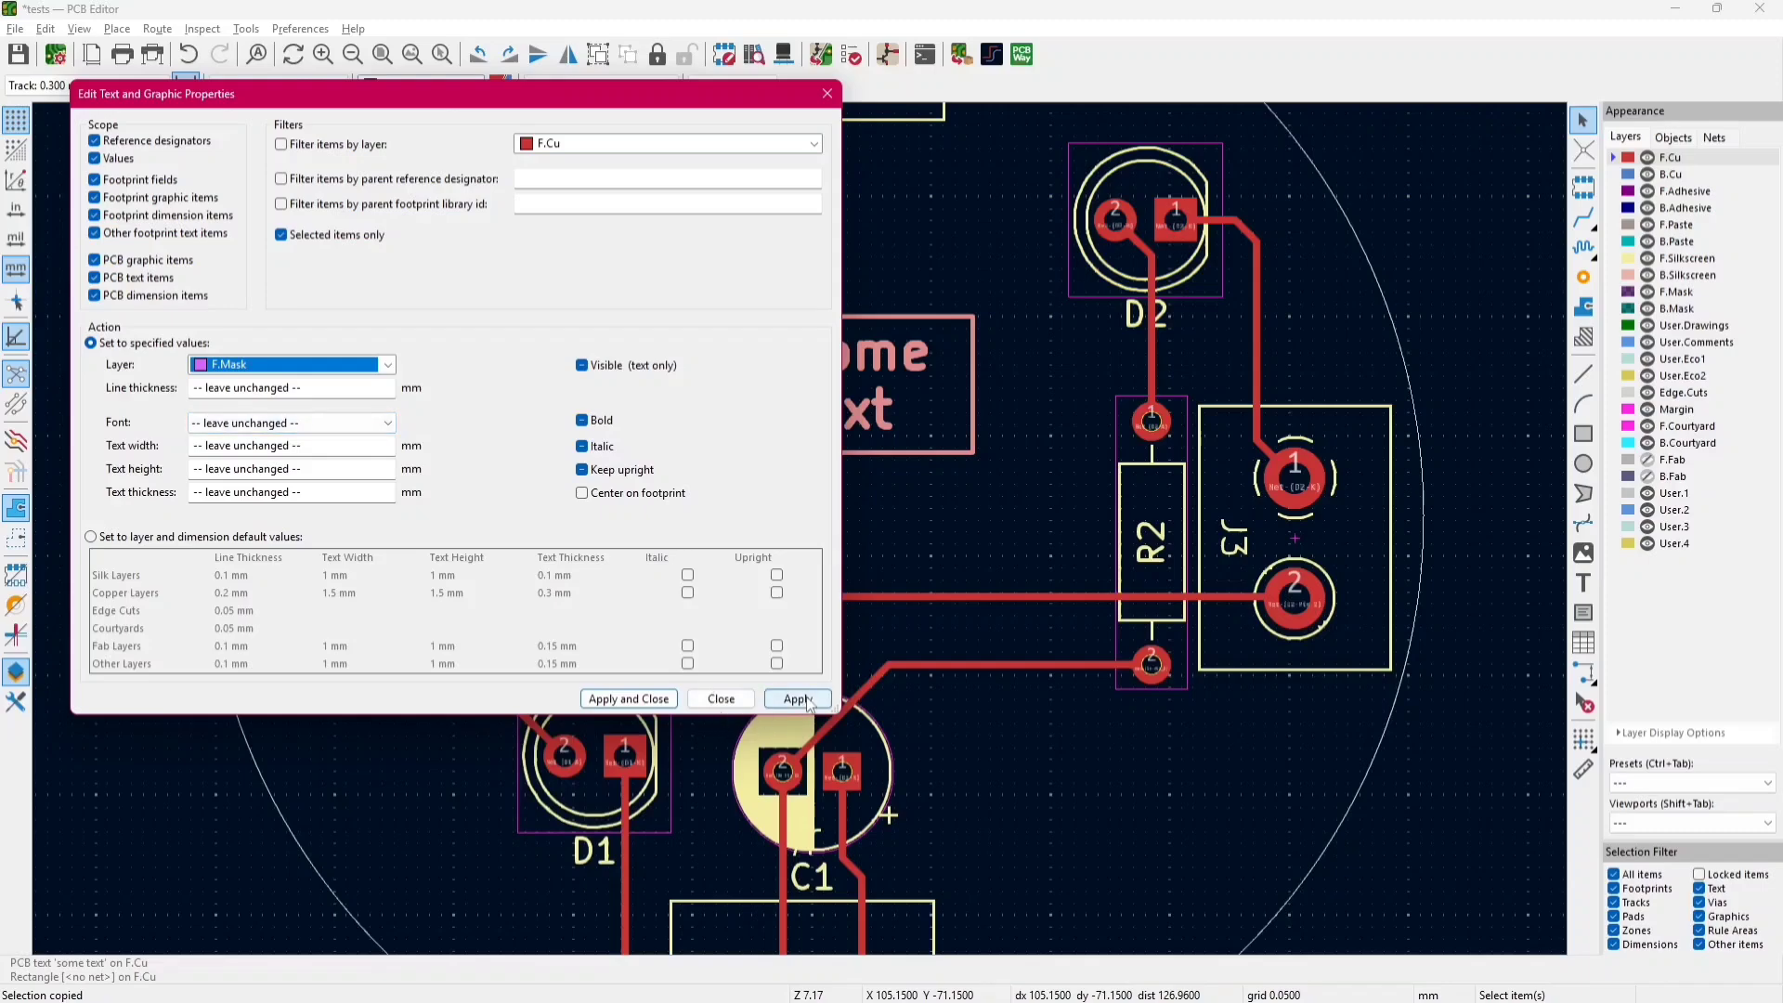
pyautogui.click(739, 707)
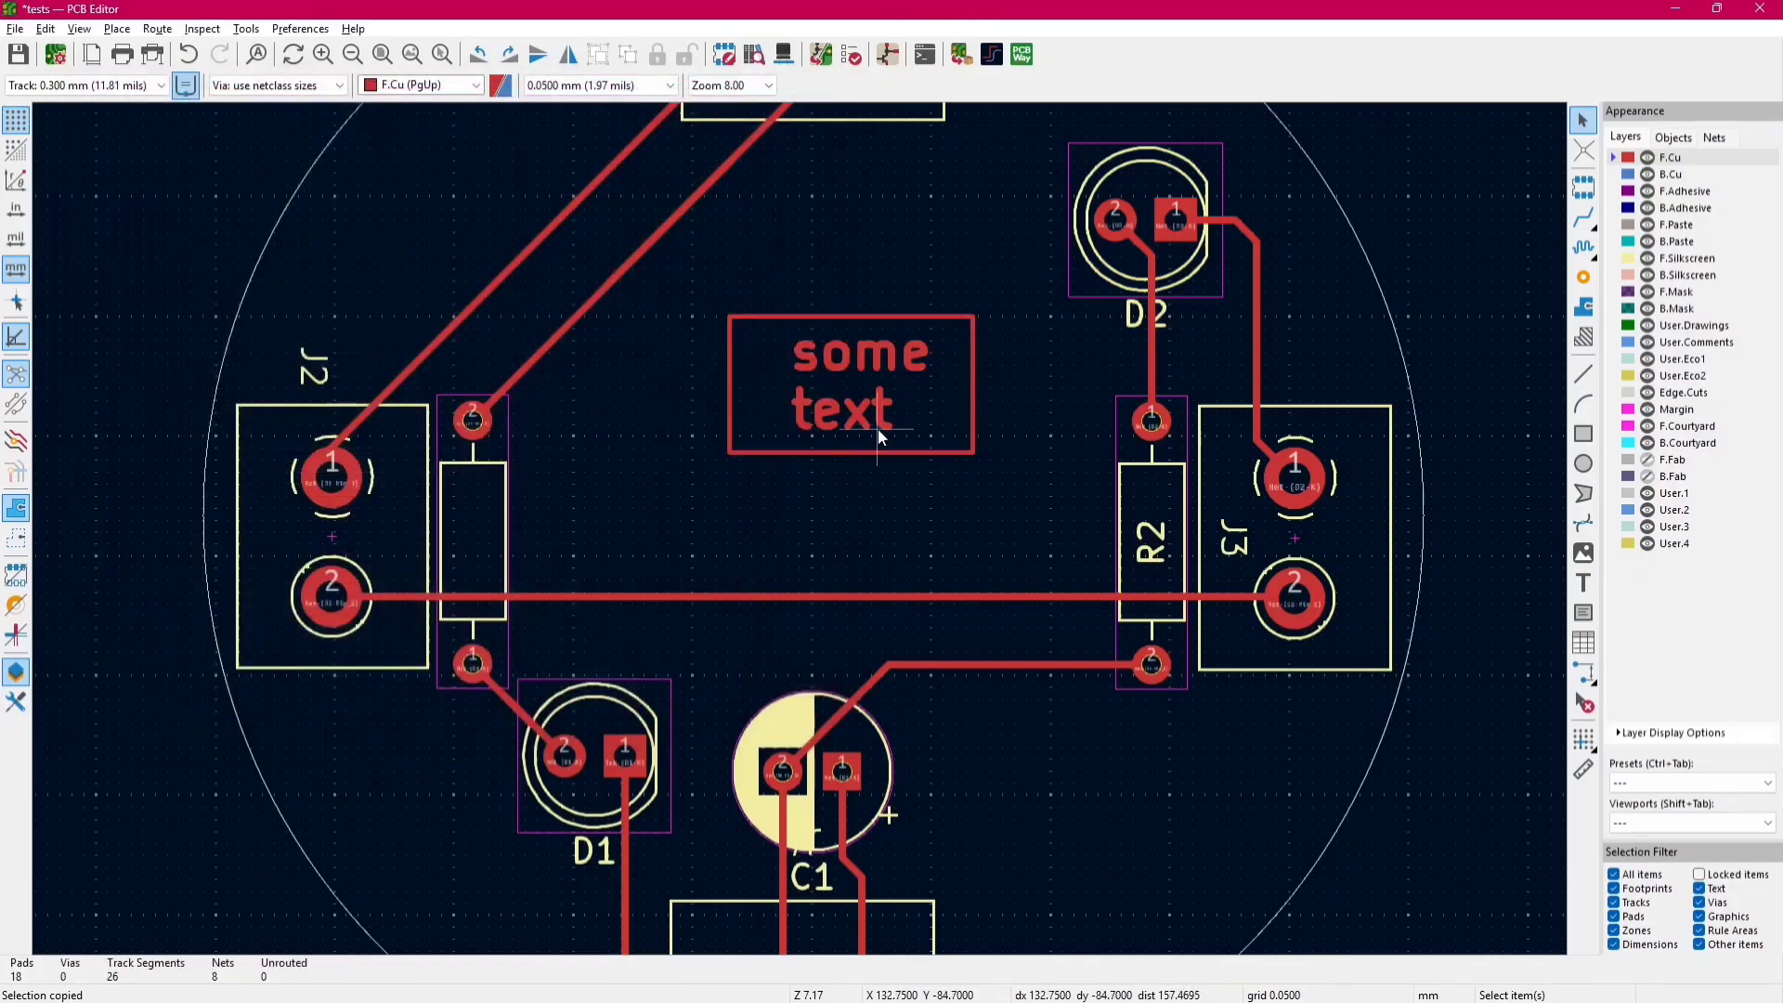
pyautogui.hotkey('alt', '3')
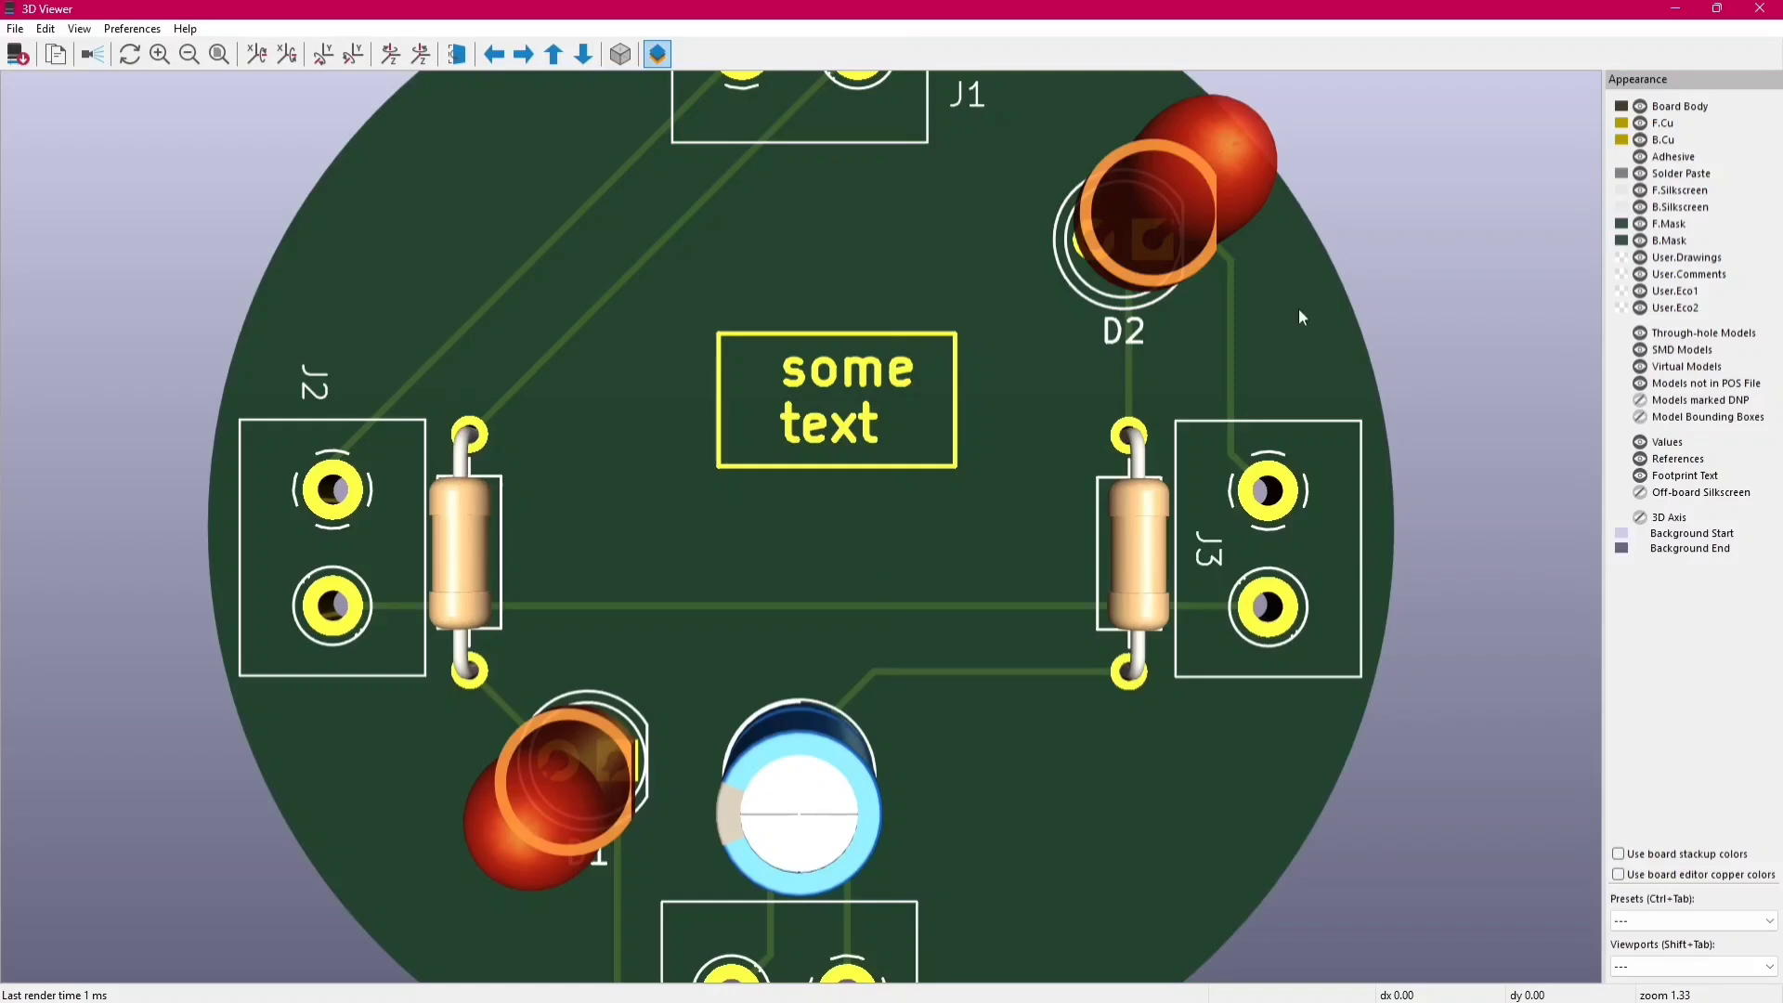
pyautogui.hotkey('alt', 'Tab')
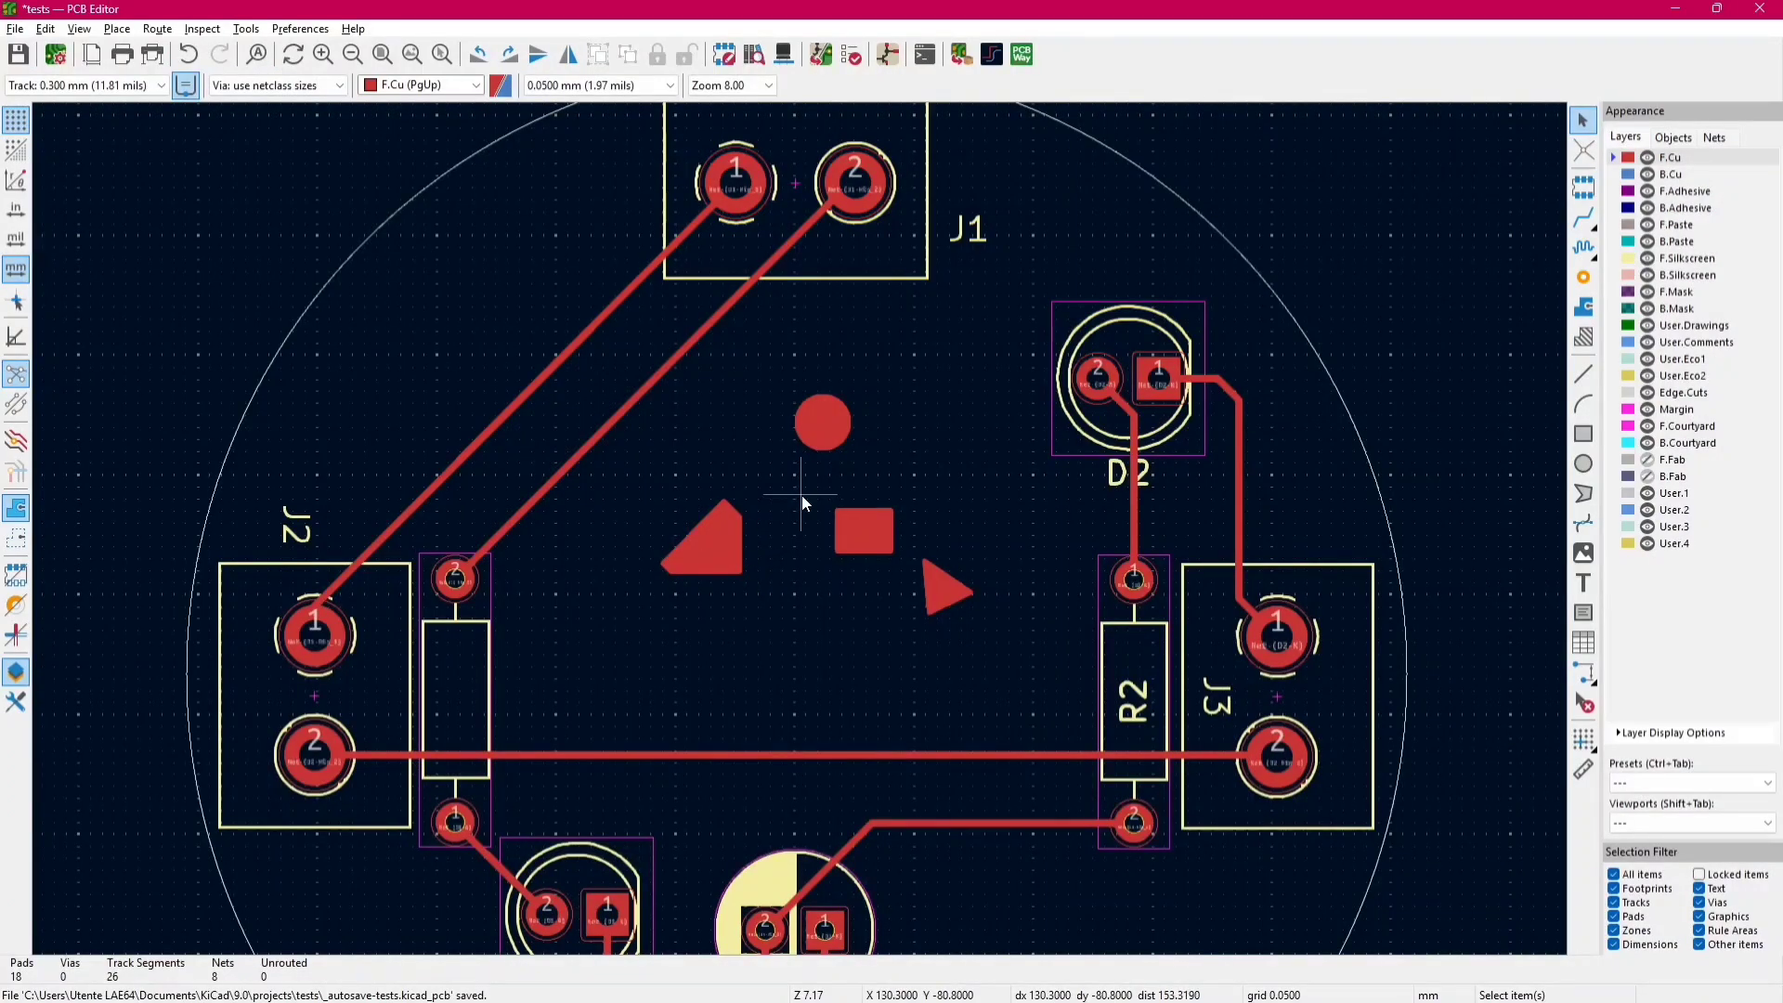
# - Select the angled polygon, circle and square on the board
pyautogui.hotkey('alt', 'Tab')
pyautogui.scroll(5, 800, 390)
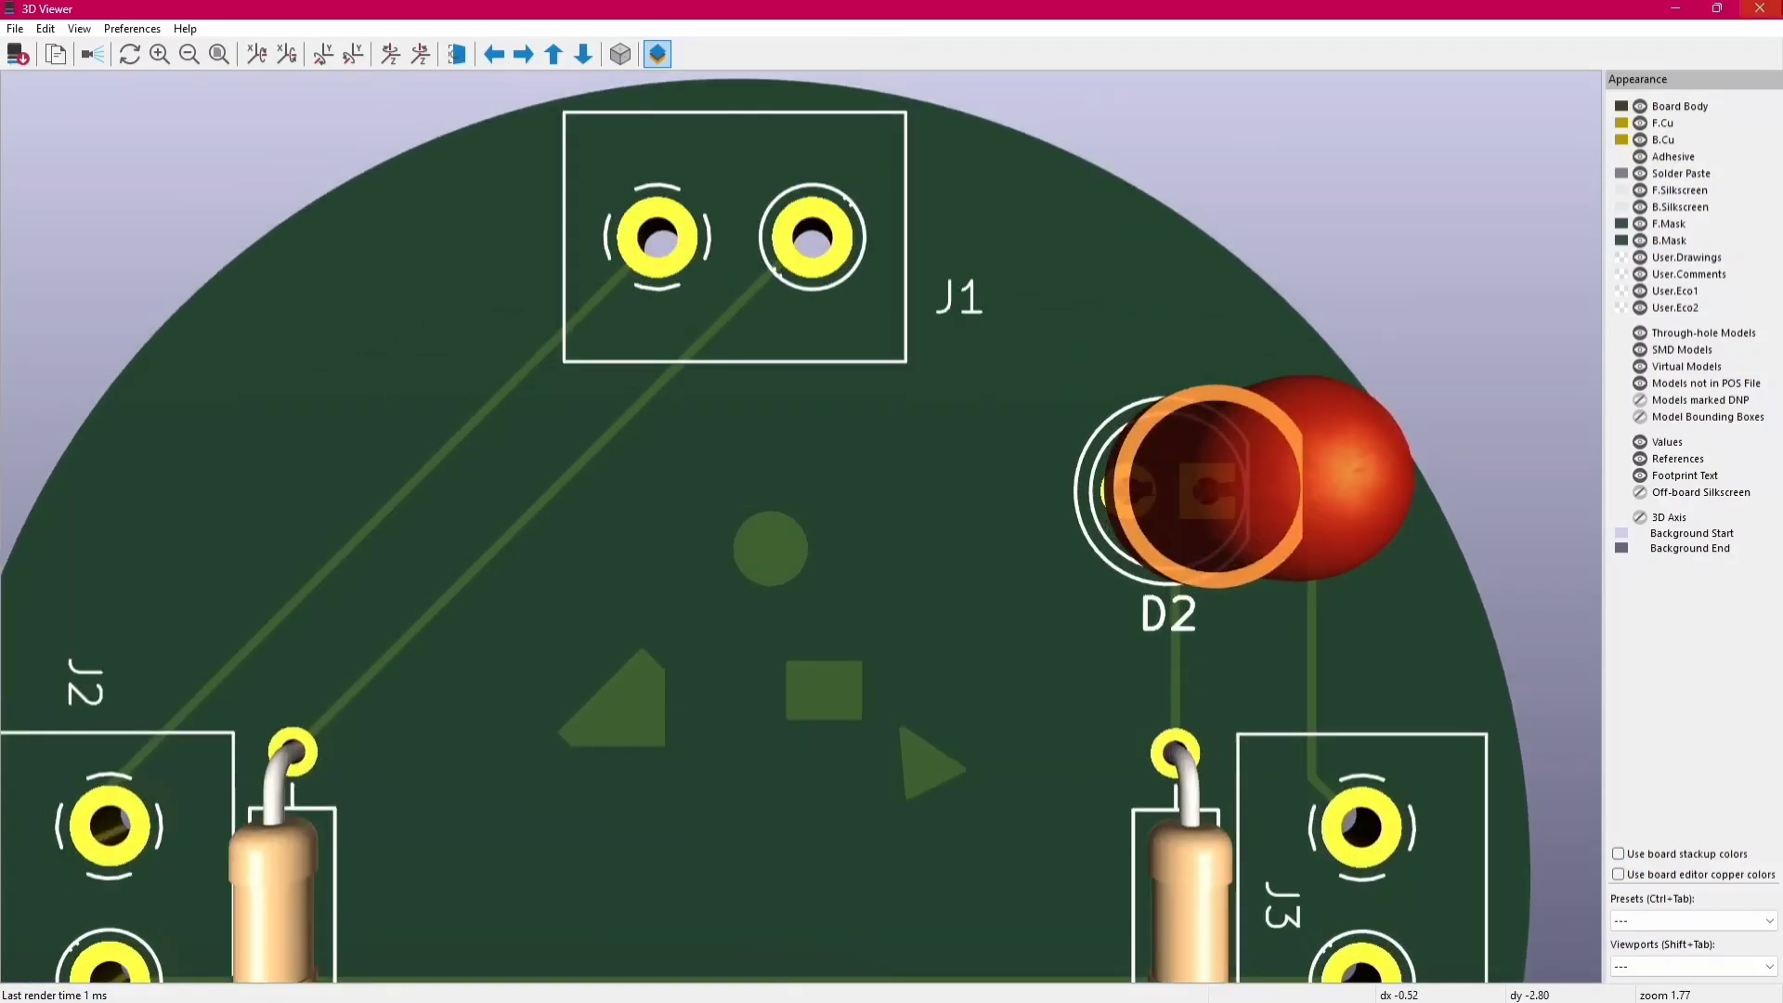
pyautogui.click(1760, 9)
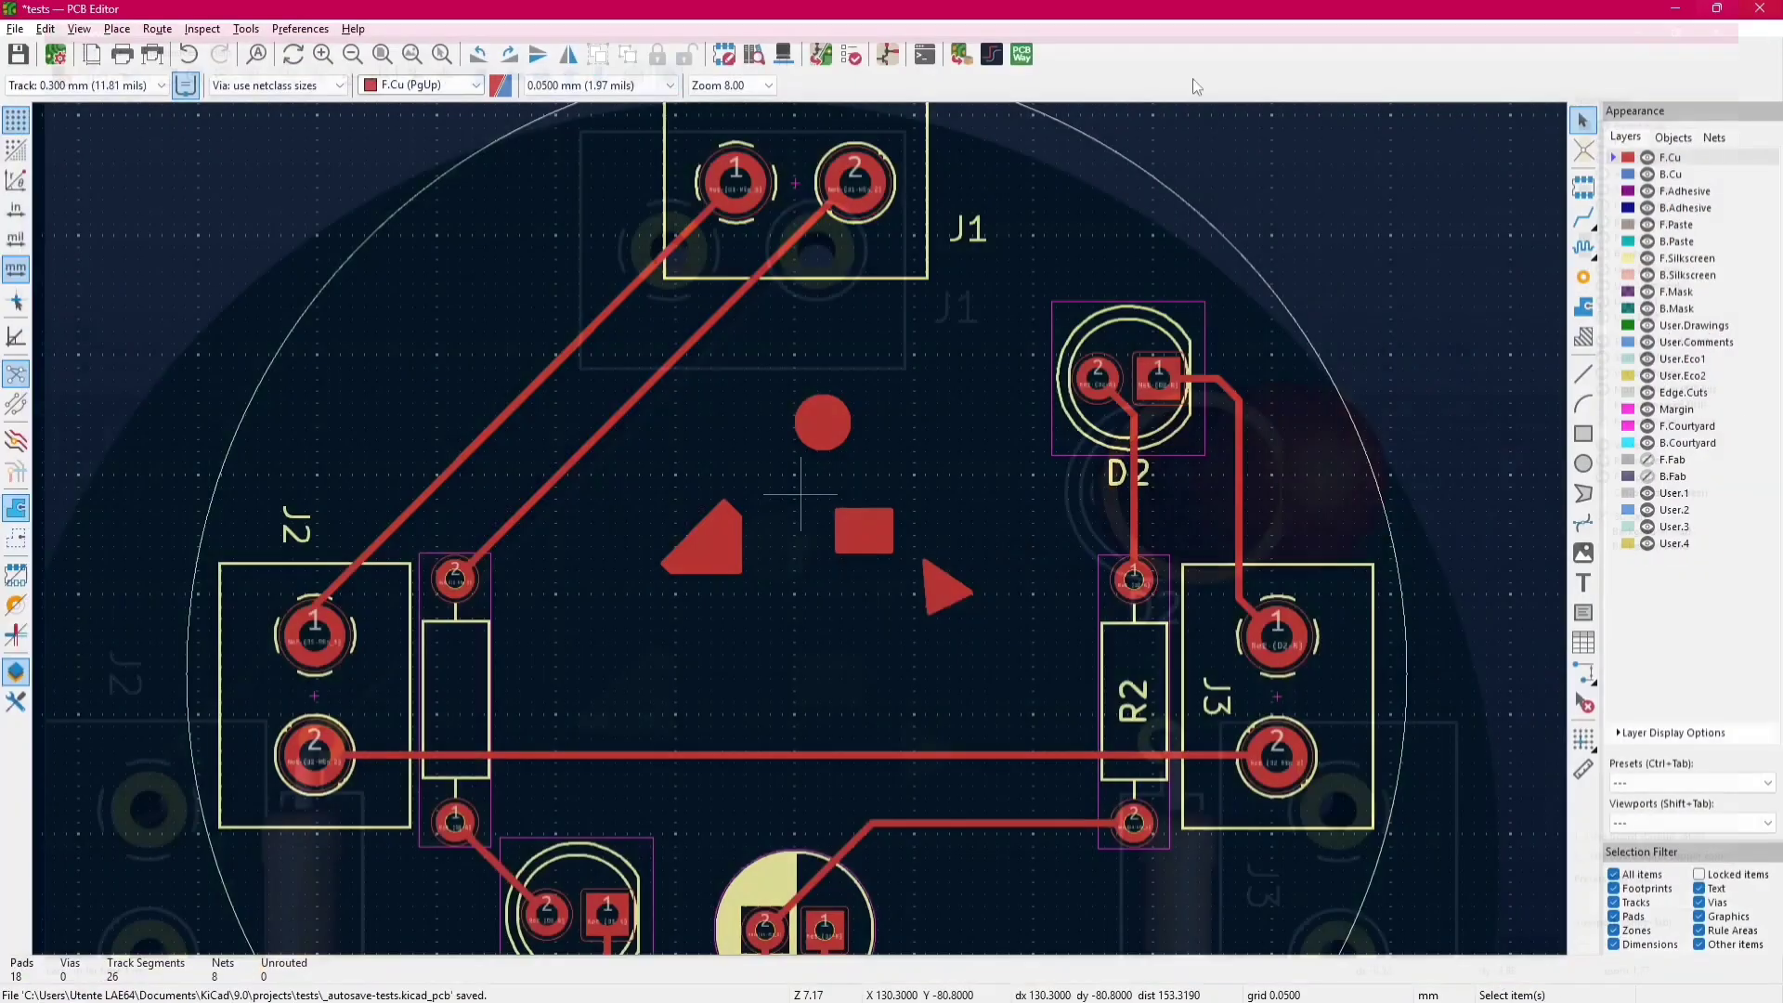
pyautogui.click(705, 547)
pyautogui.keyDown('shift'); pyautogui.click(818, 450); pyautogui.keyUp('shift')
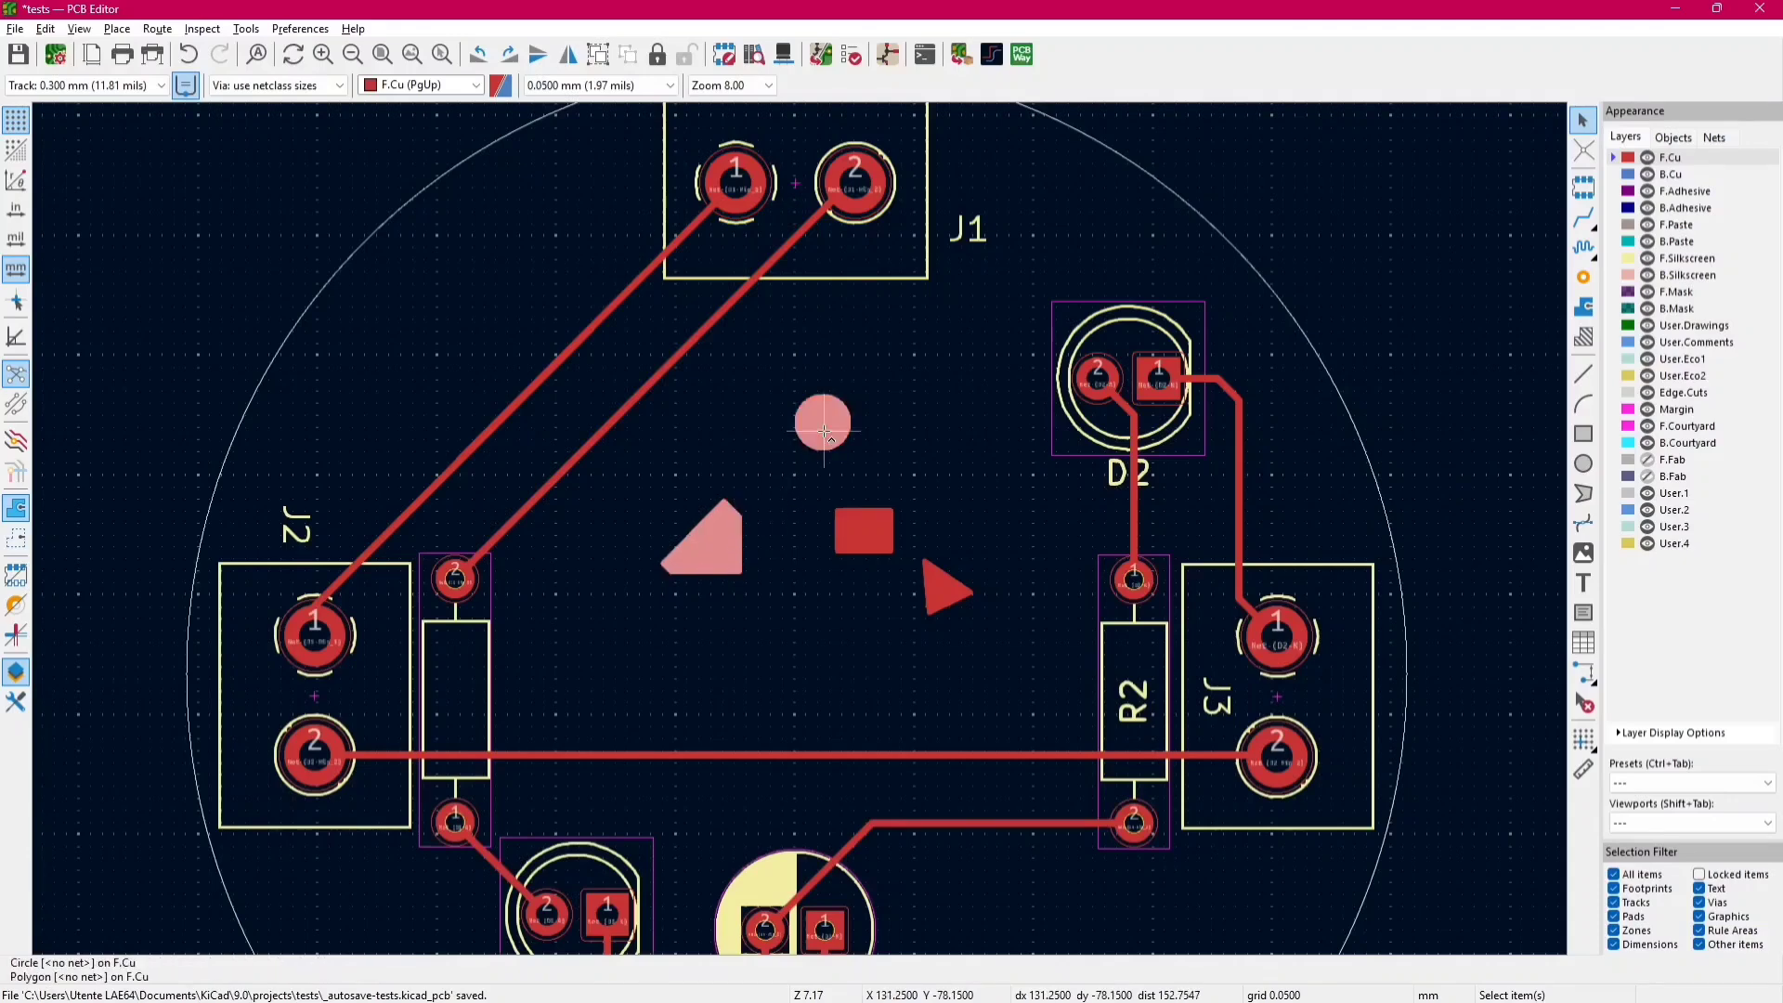
pyautogui.keyDown('shift'); pyautogui.click(860, 531); pyautogui.keyUp('shift')
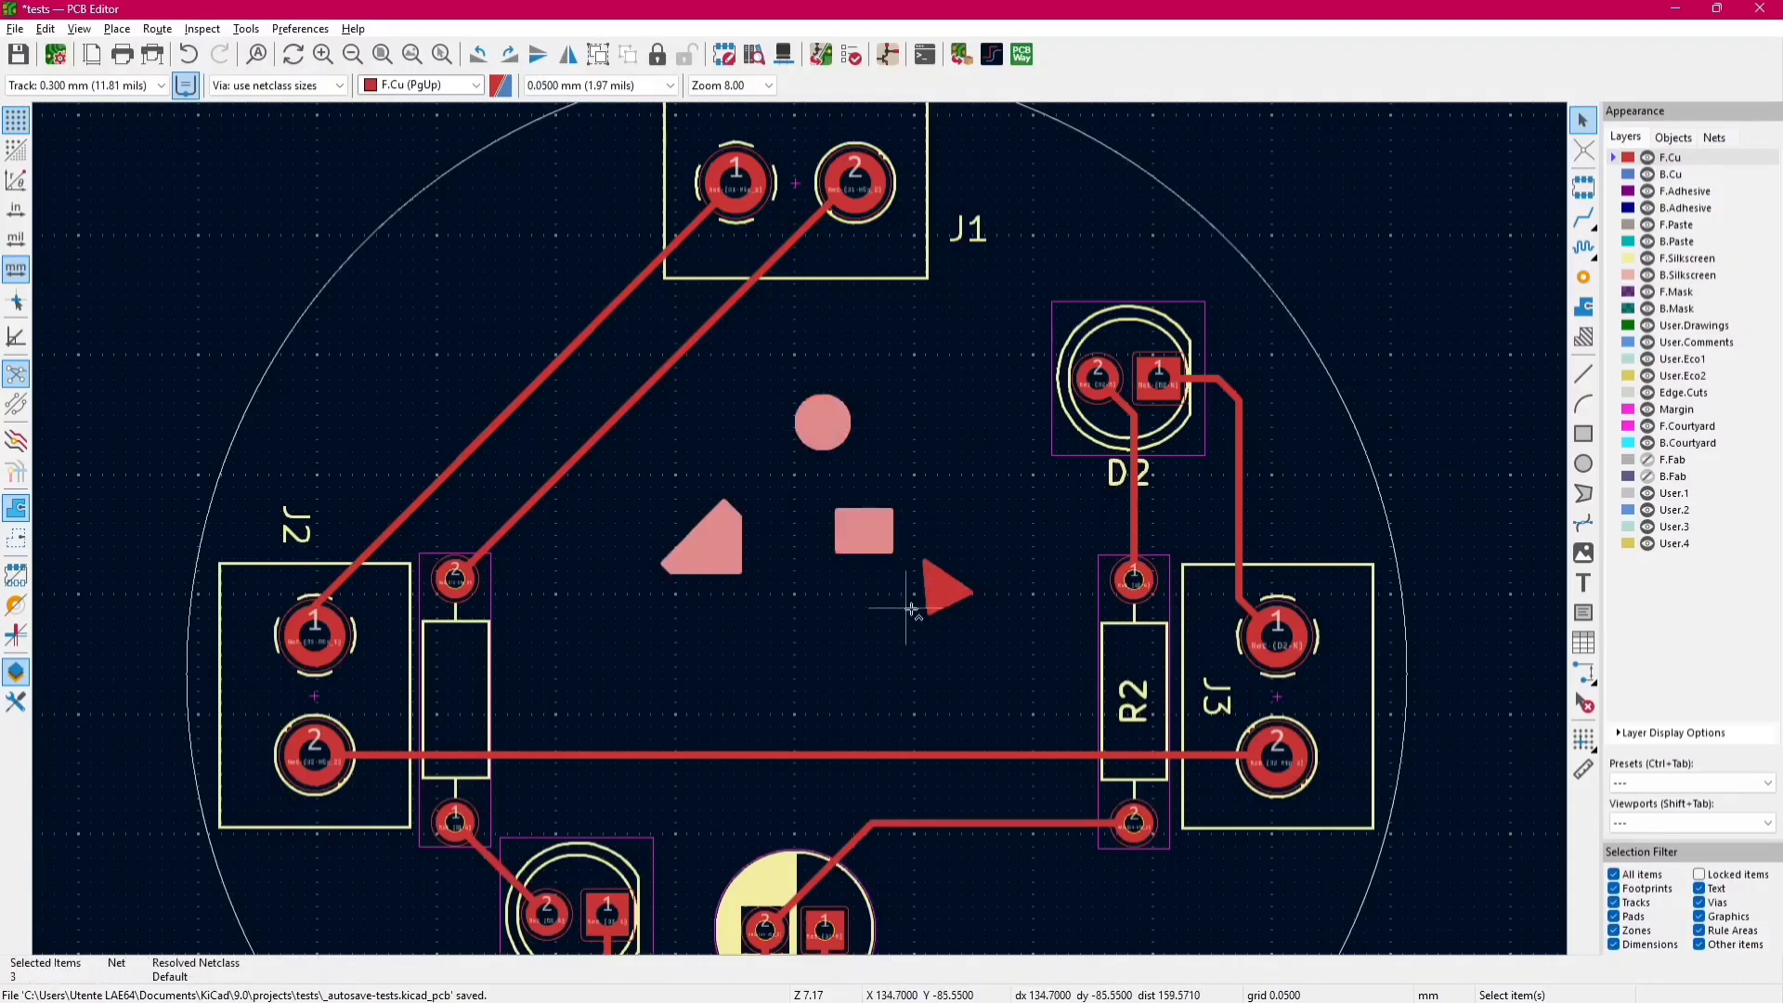
# - Bulk-move the three shapes to F.Silkscreen and check them in 3D
pyautogui.click(46, 28)
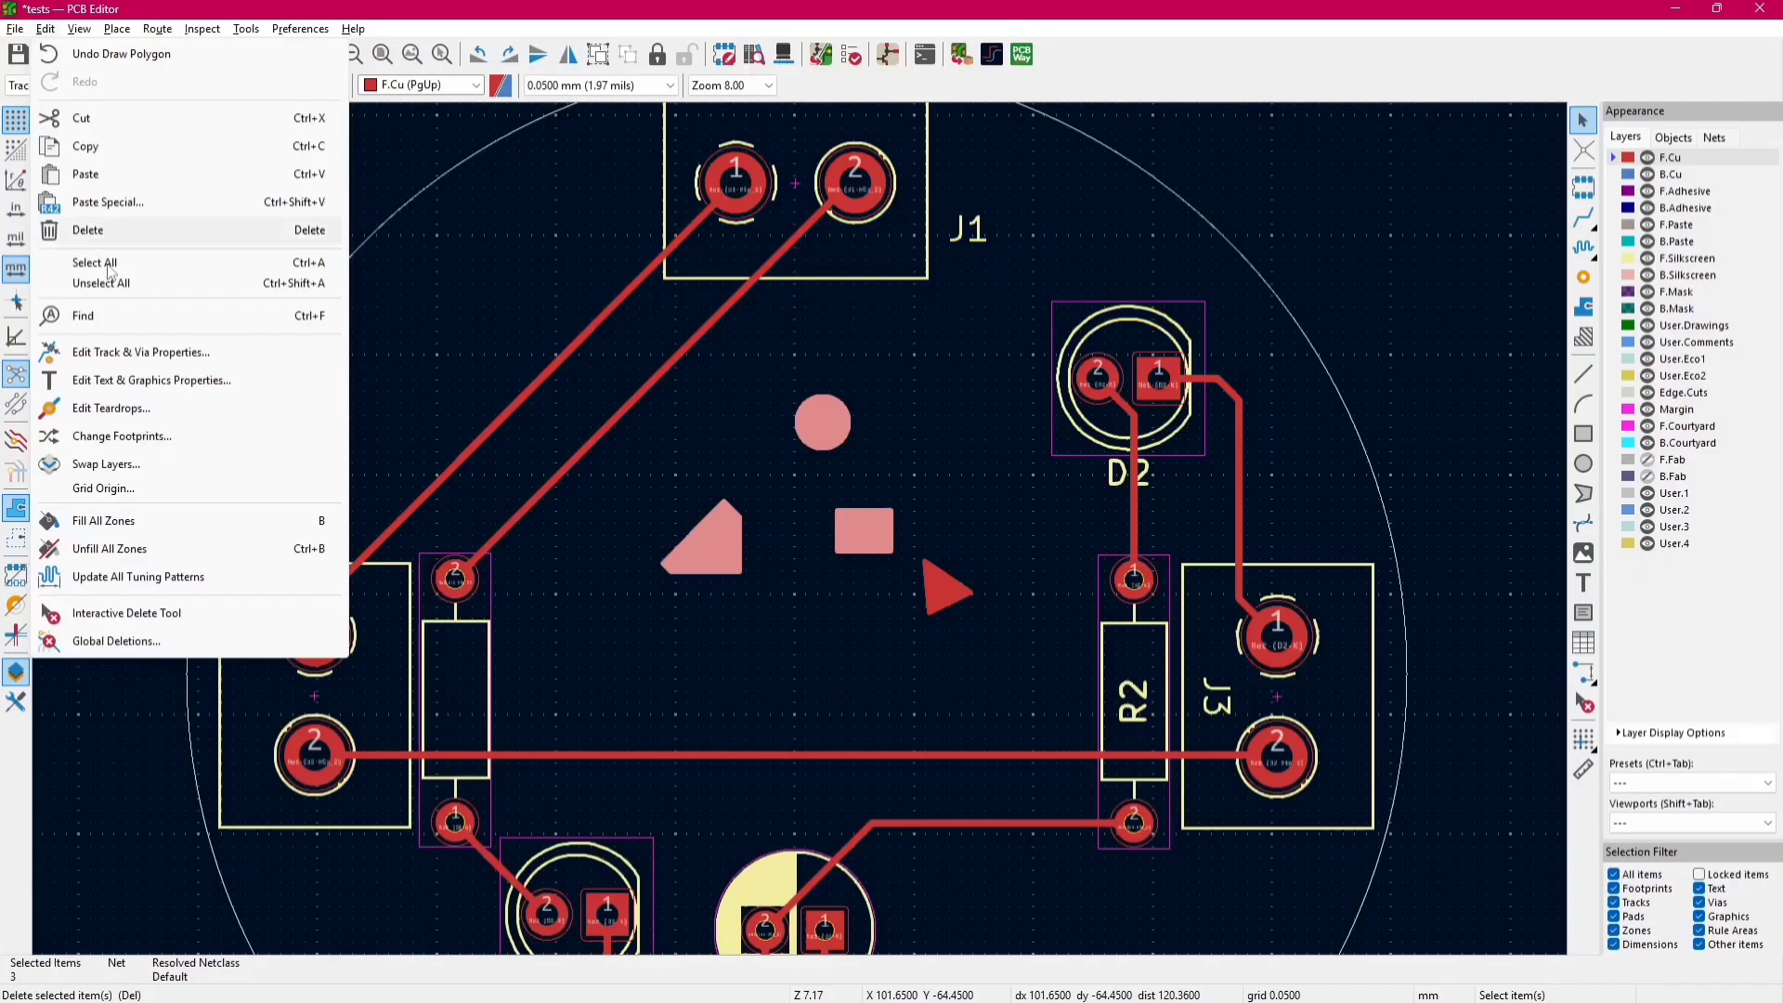
pyautogui.click(145, 381)
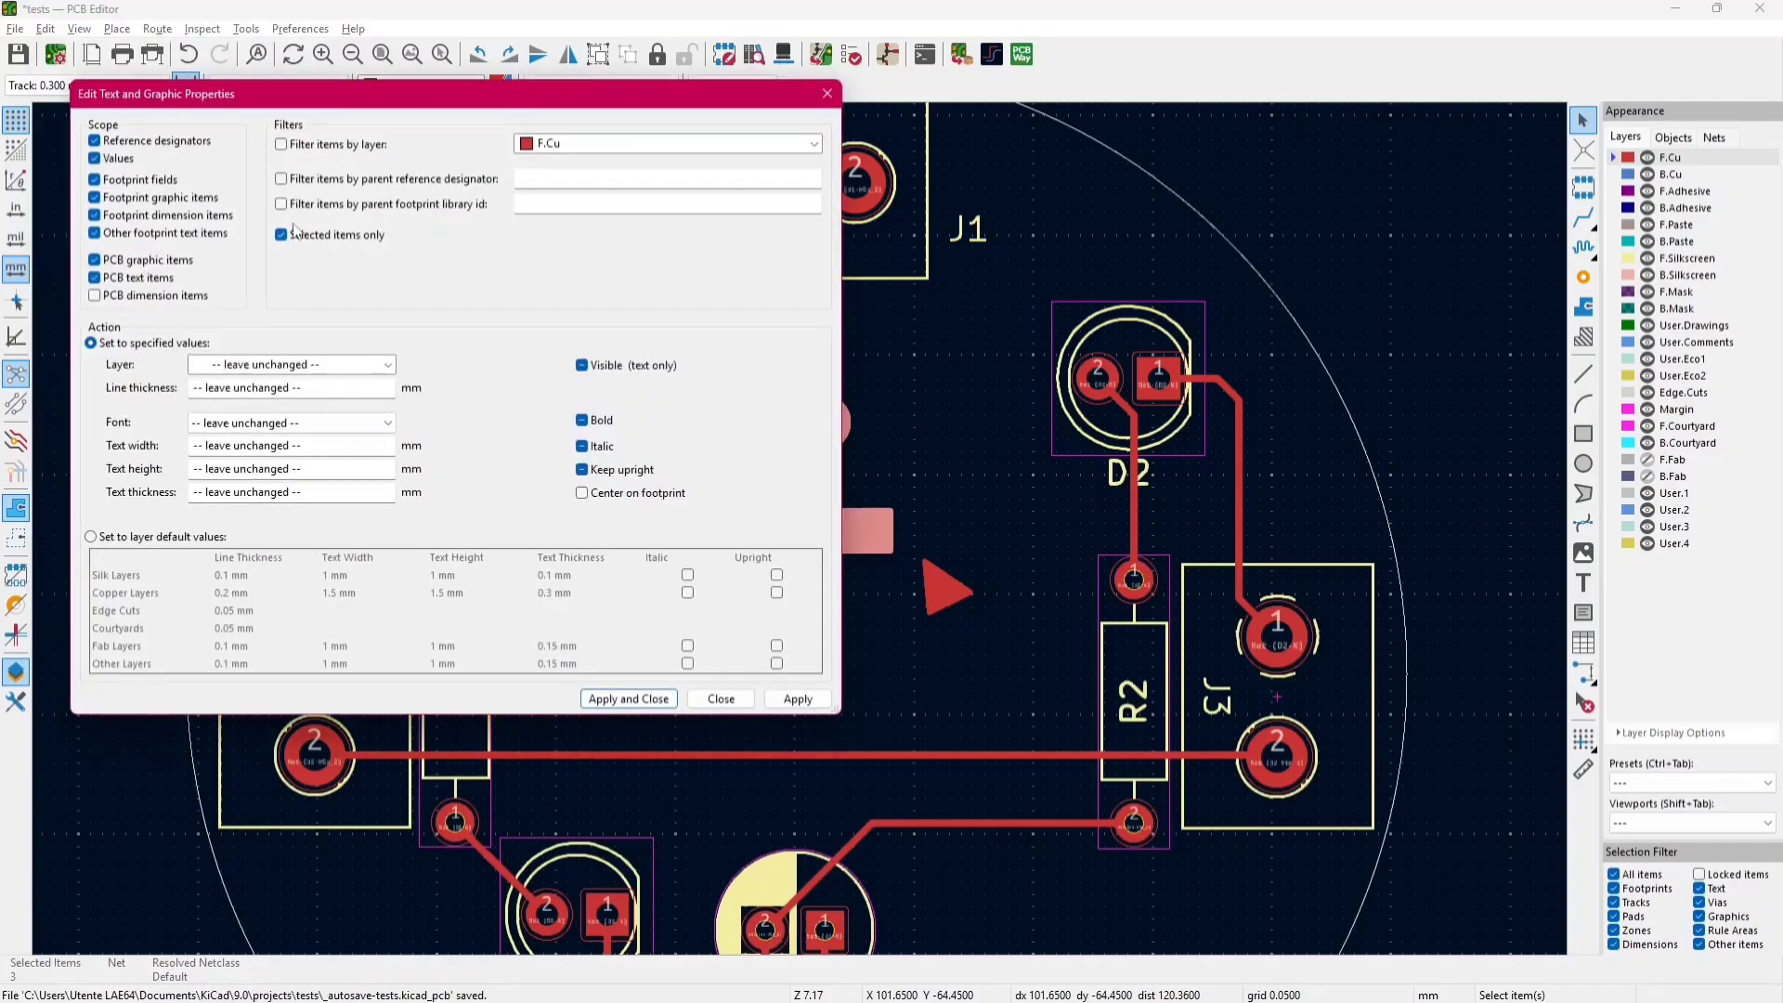
pyautogui.click(249, 365)
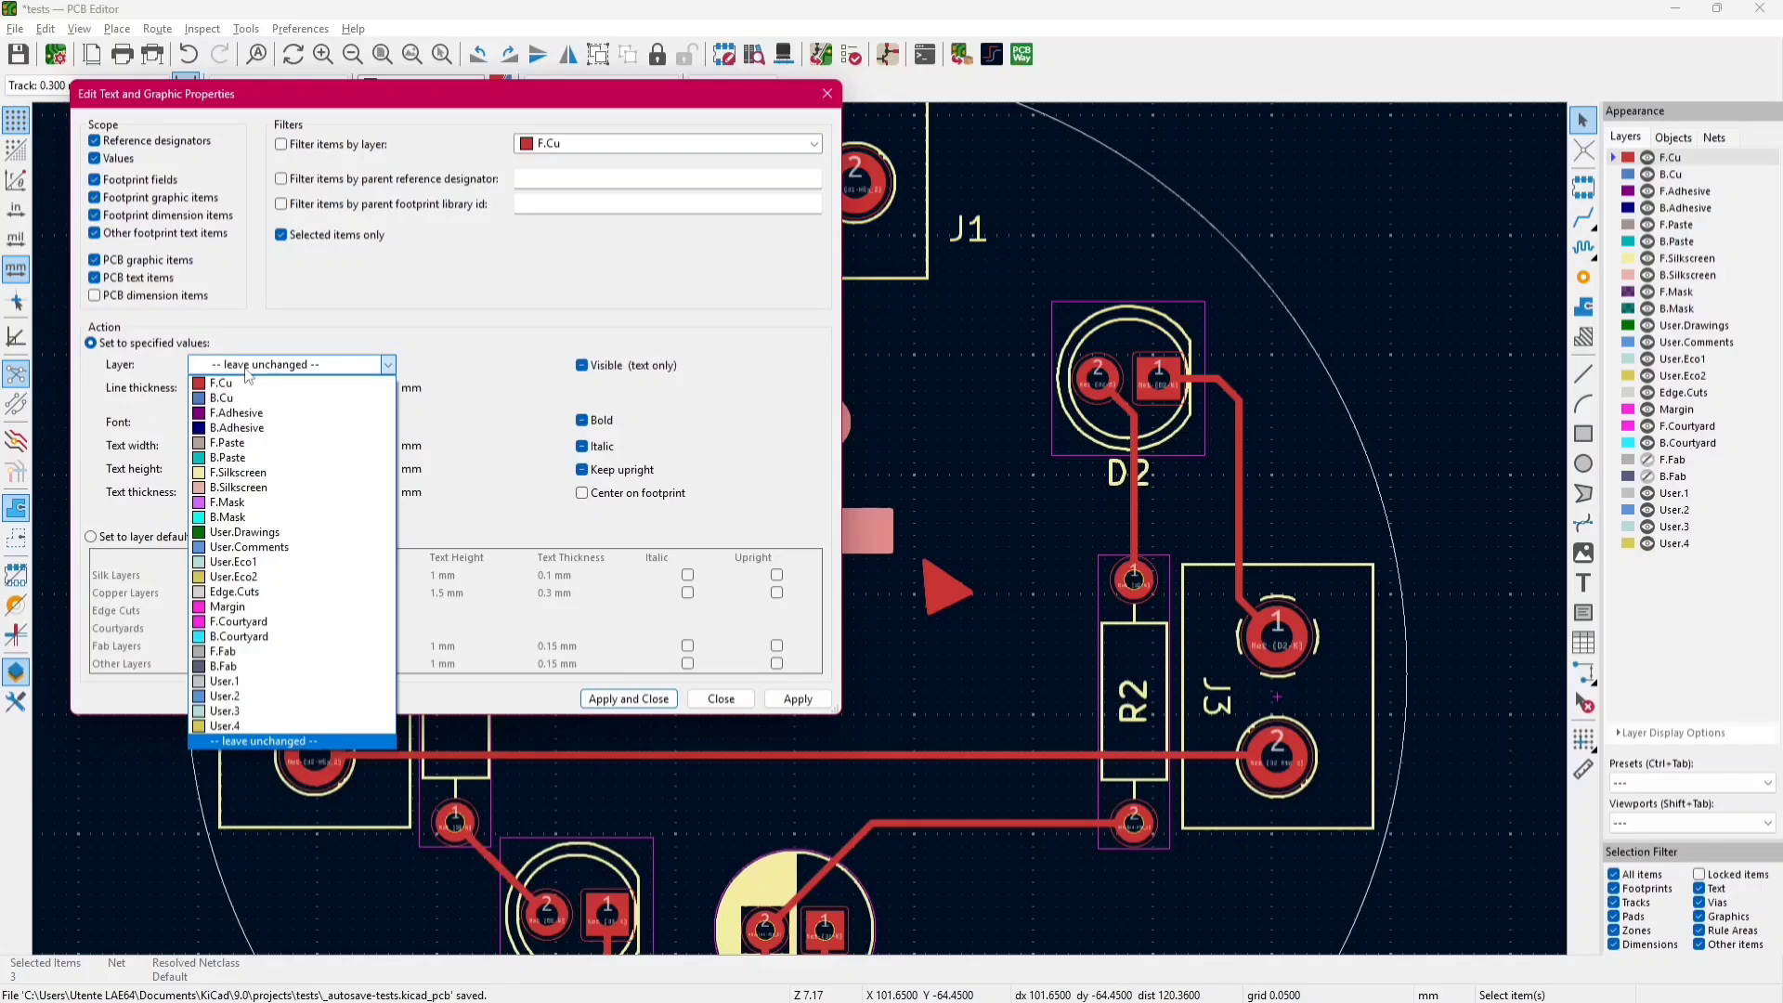
pyautogui.click(234, 473)
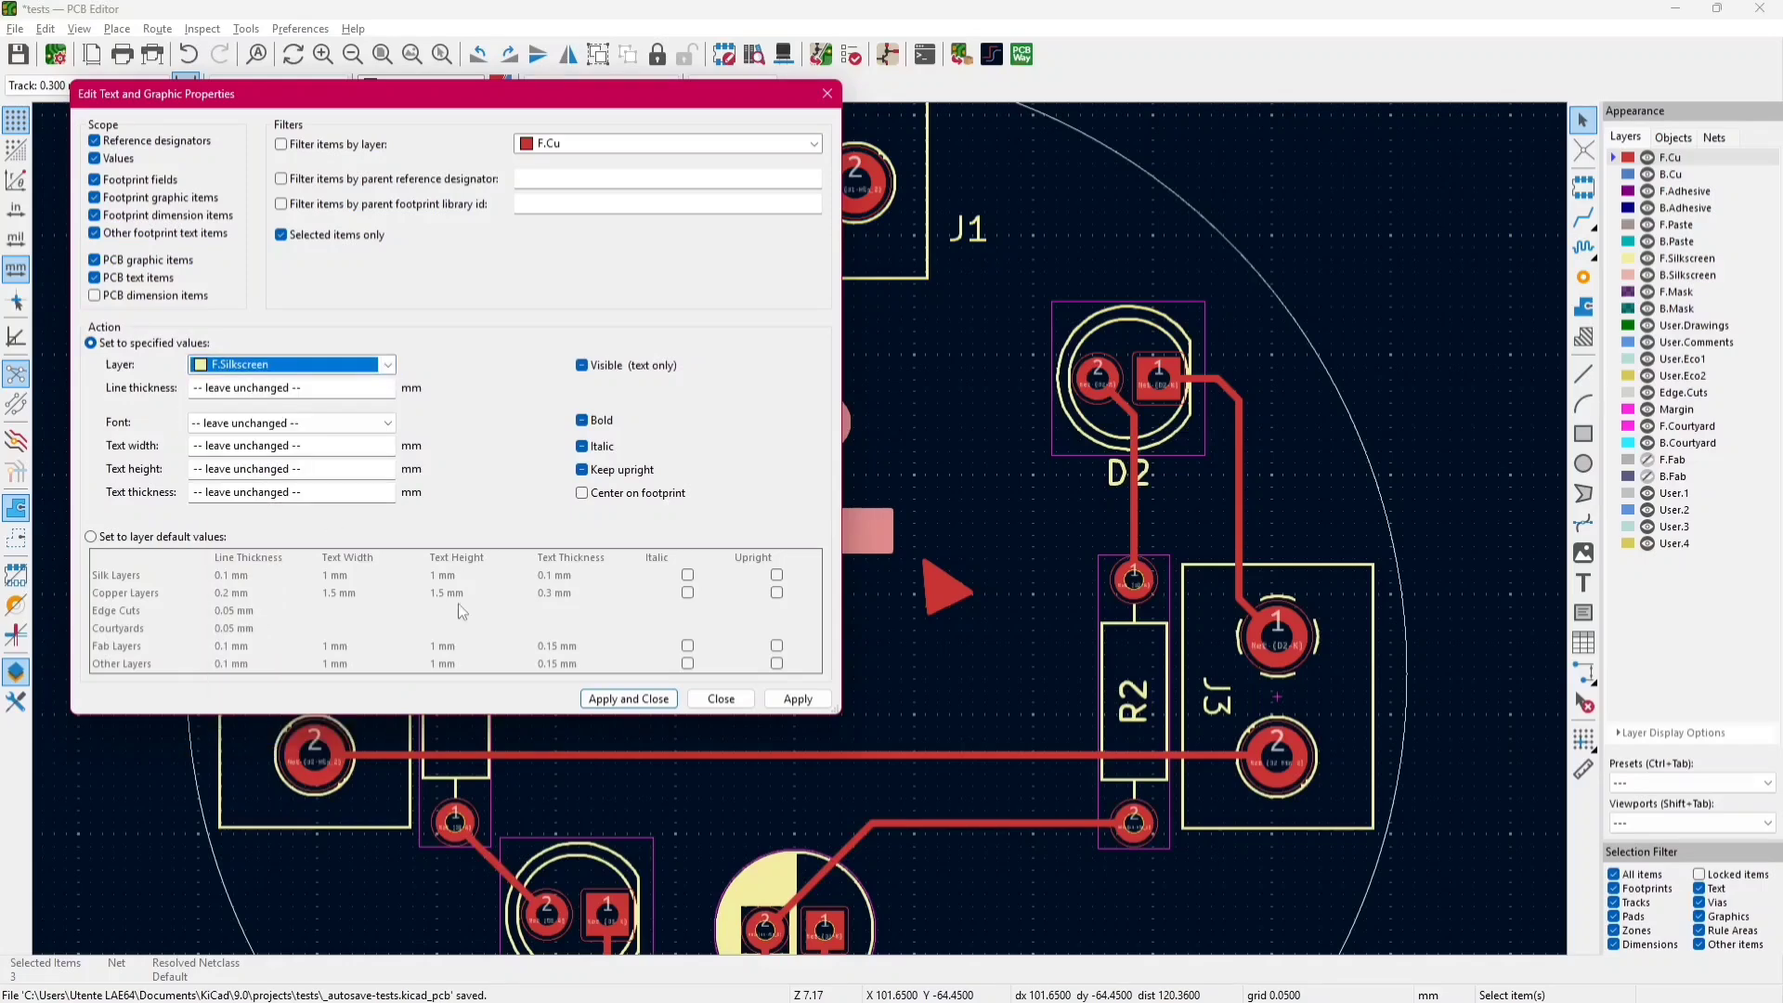
pyautogui.click(629, 698)
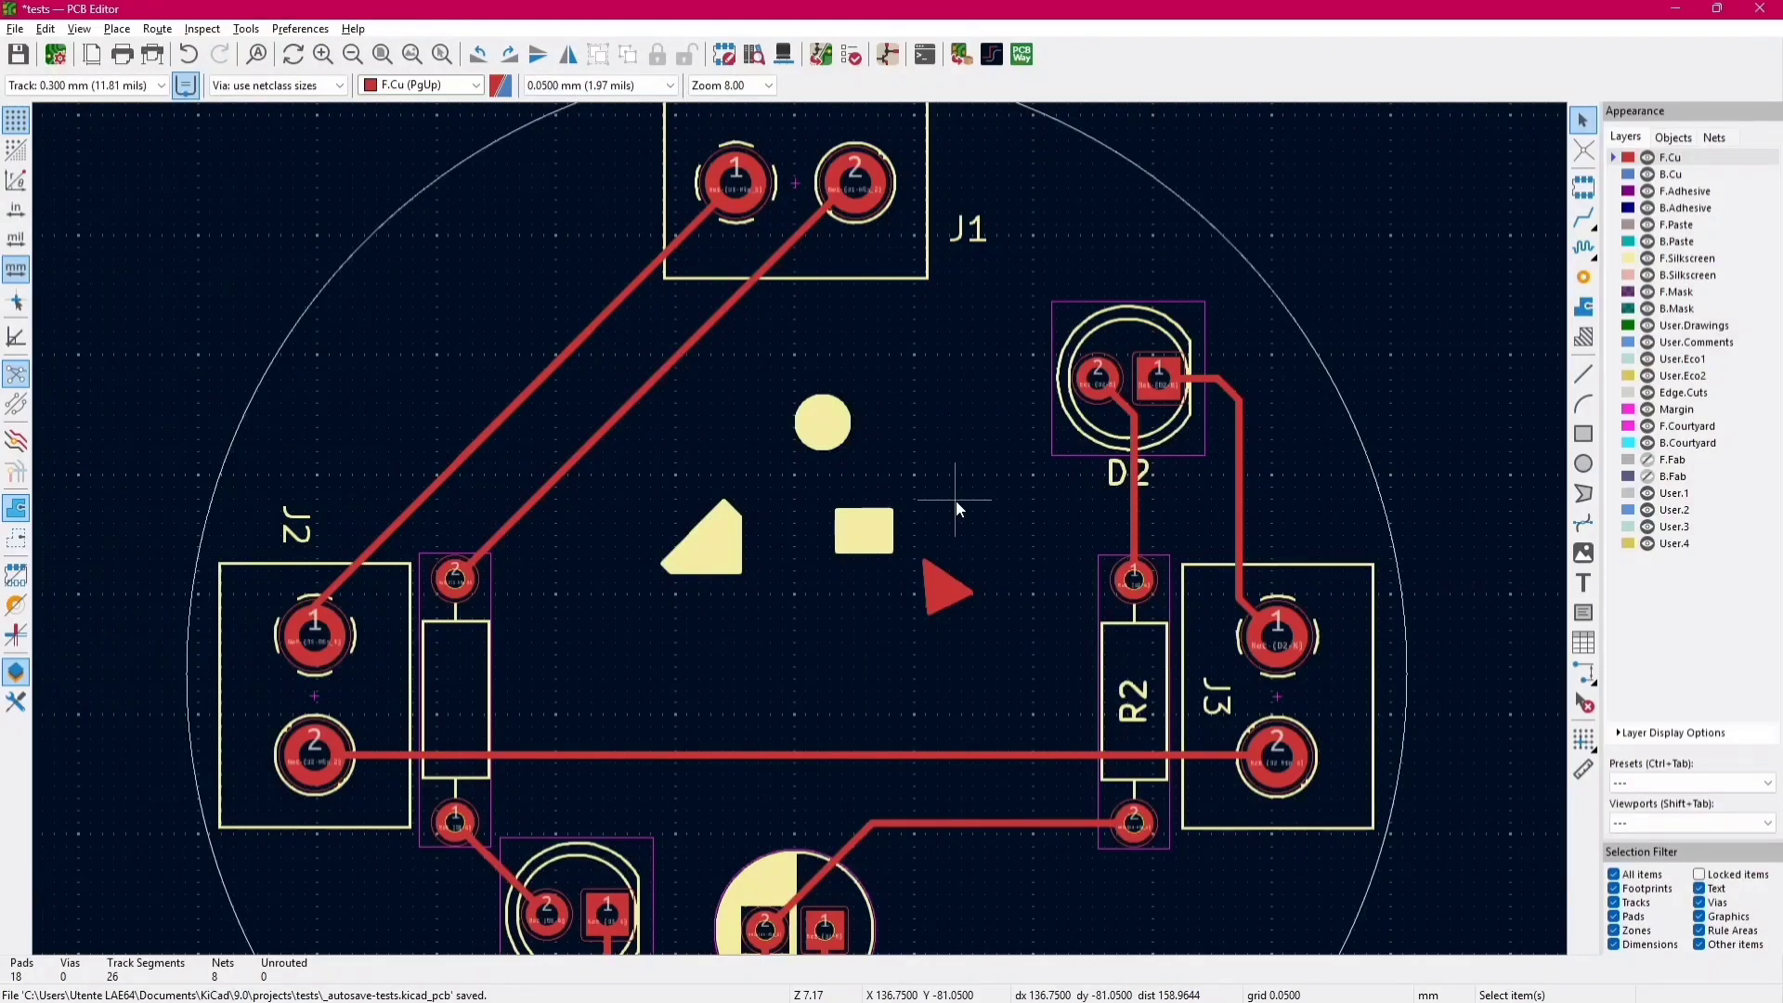
pyautogui.hotkey('alt', '3')
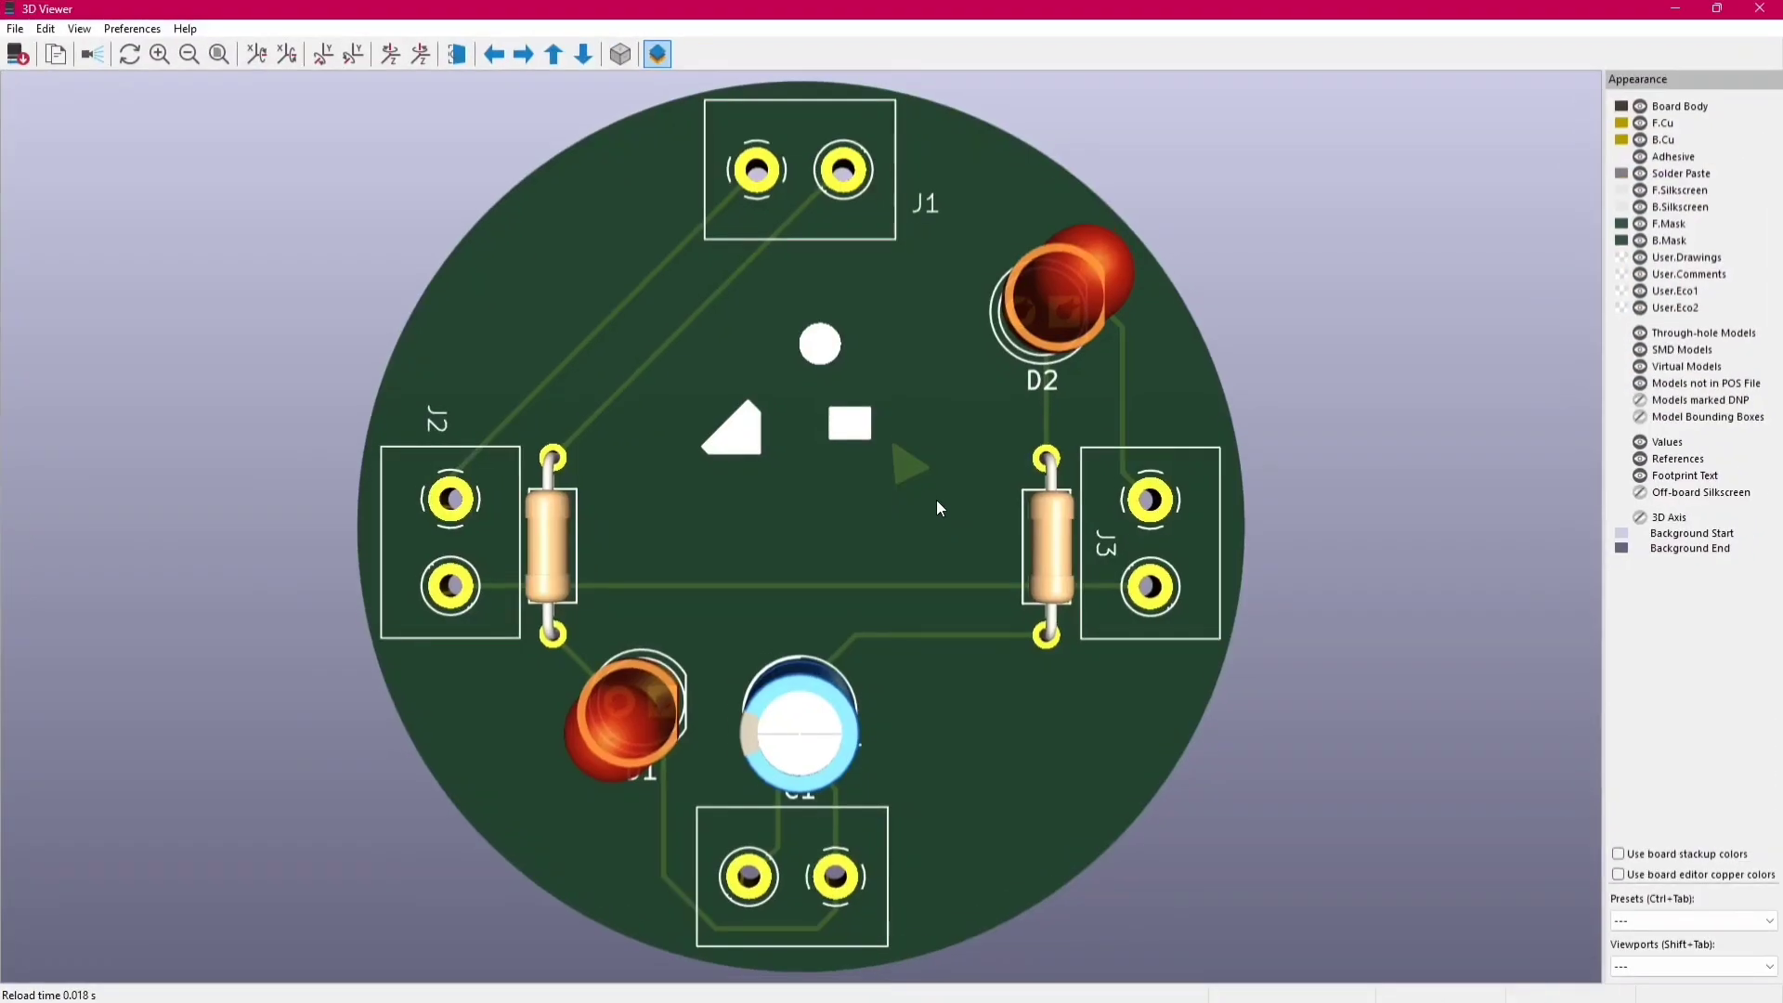
pyautogui.hotkey('alt', 'F4')
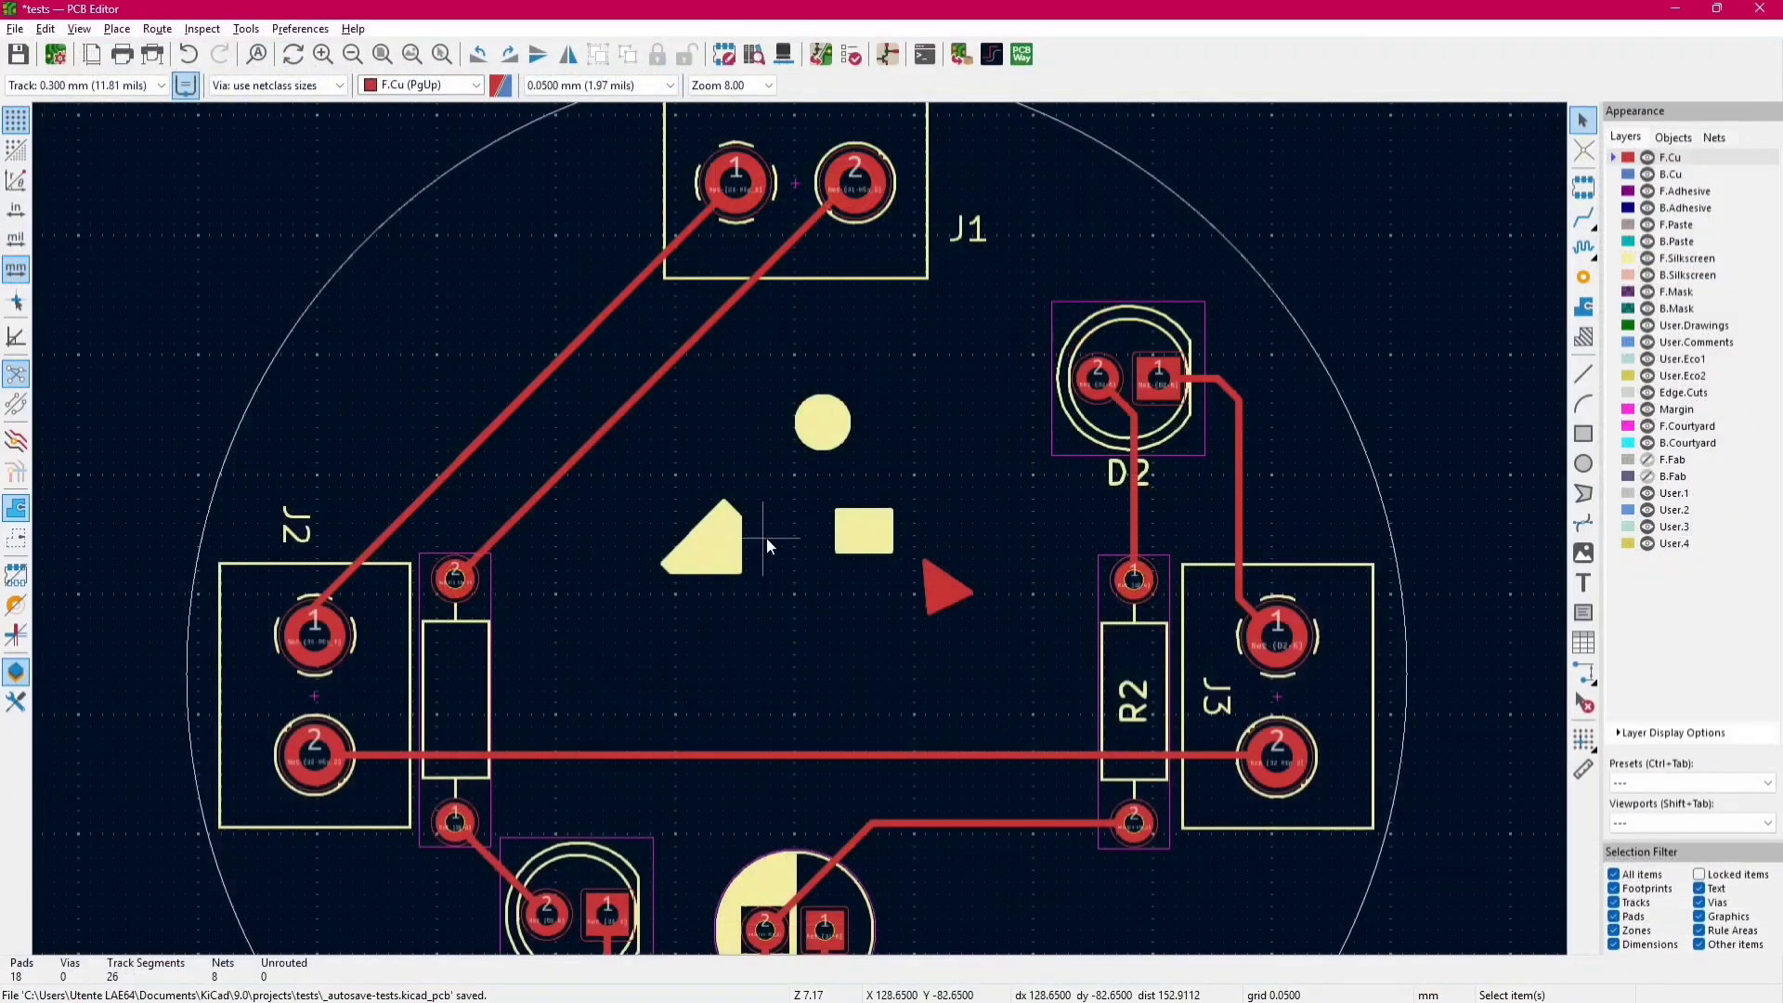
# - Undo the silkscreen move, then reselect and copy the polygon, circle and square
pyautogui.hotkey('ctrl', 'z')
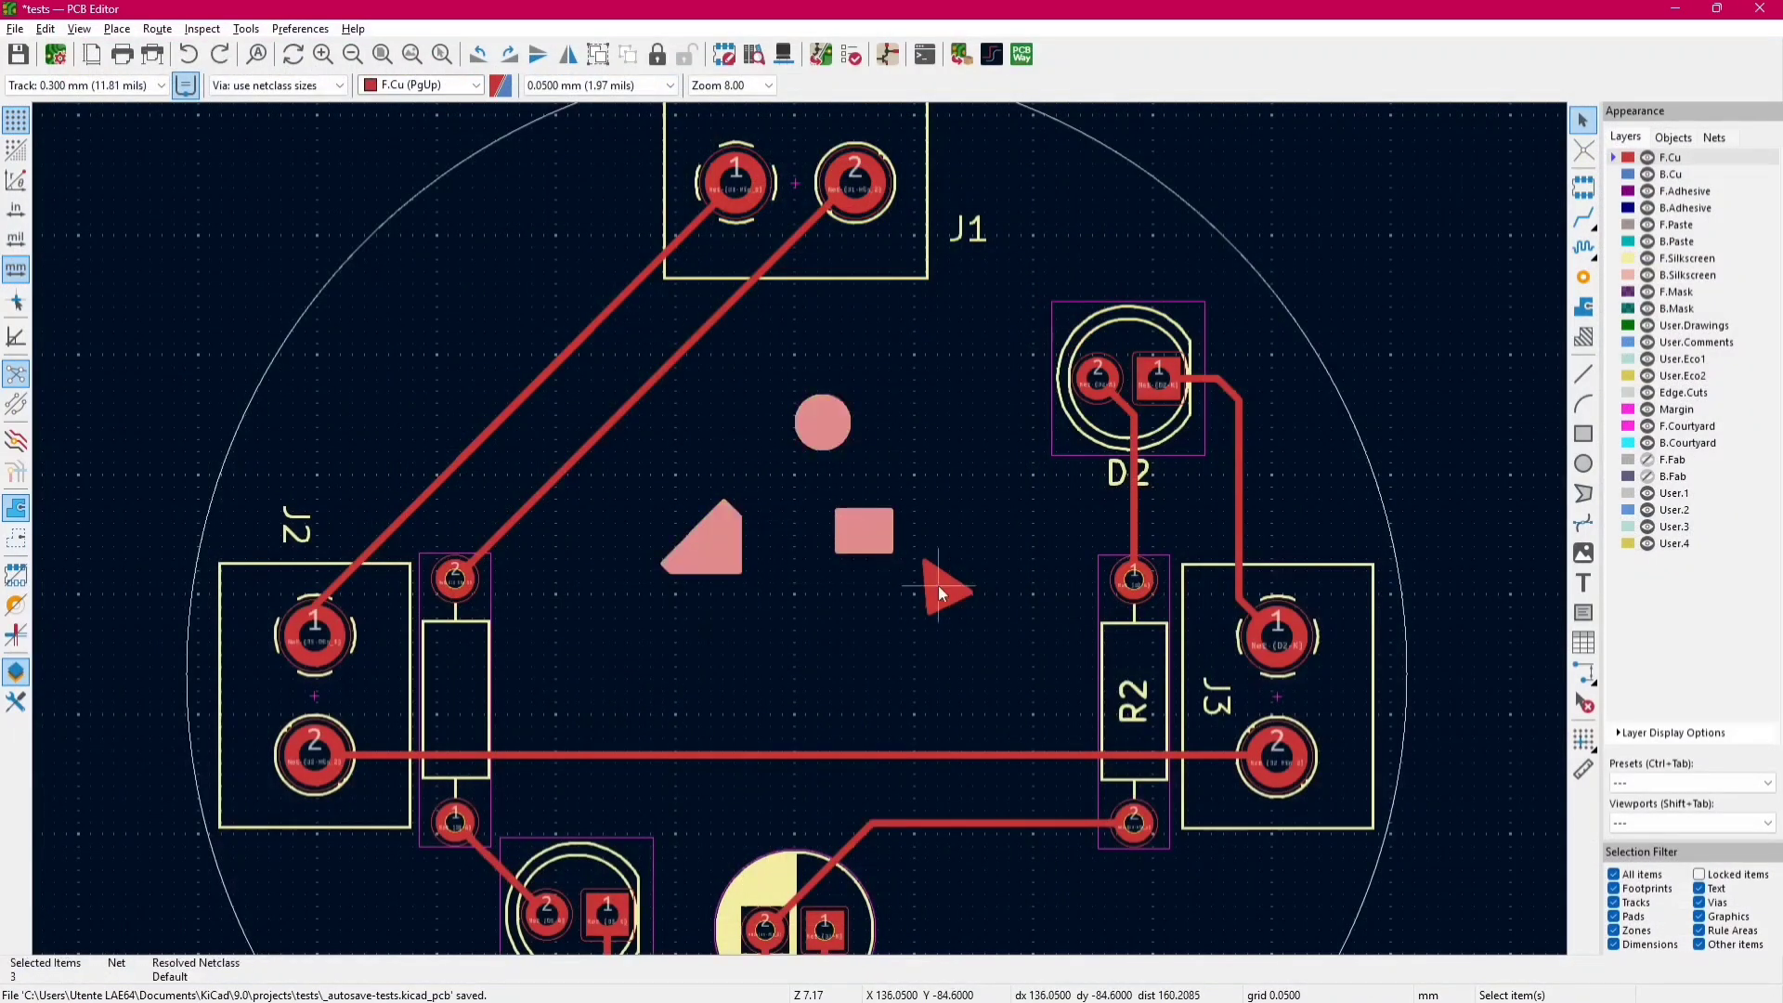
pyautogui.click(876, 623)
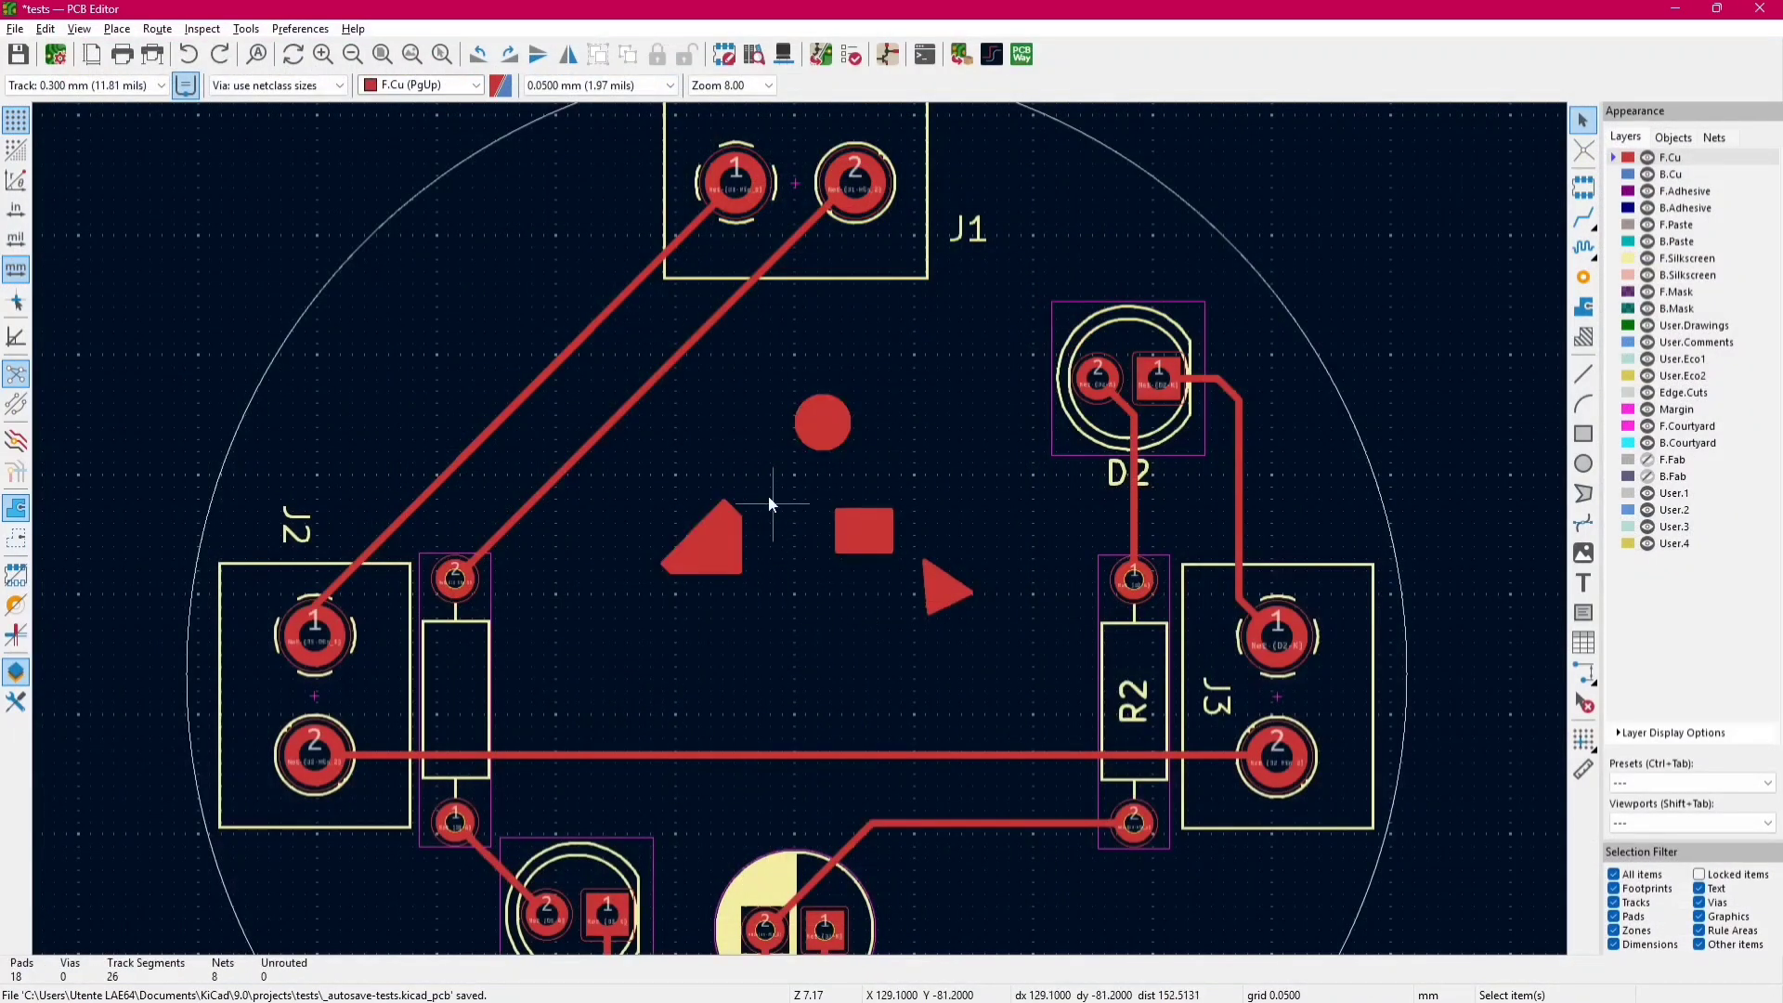
pyautogui.click(703, 532)
pyautogui.keyDown('shift'); pyautogui.click(823, 429); pyautogui.keyUp('shift')
pyautogui.keyDown('shift'); pyautogui.click(845, 534); pyautogui.keyUp('shift')
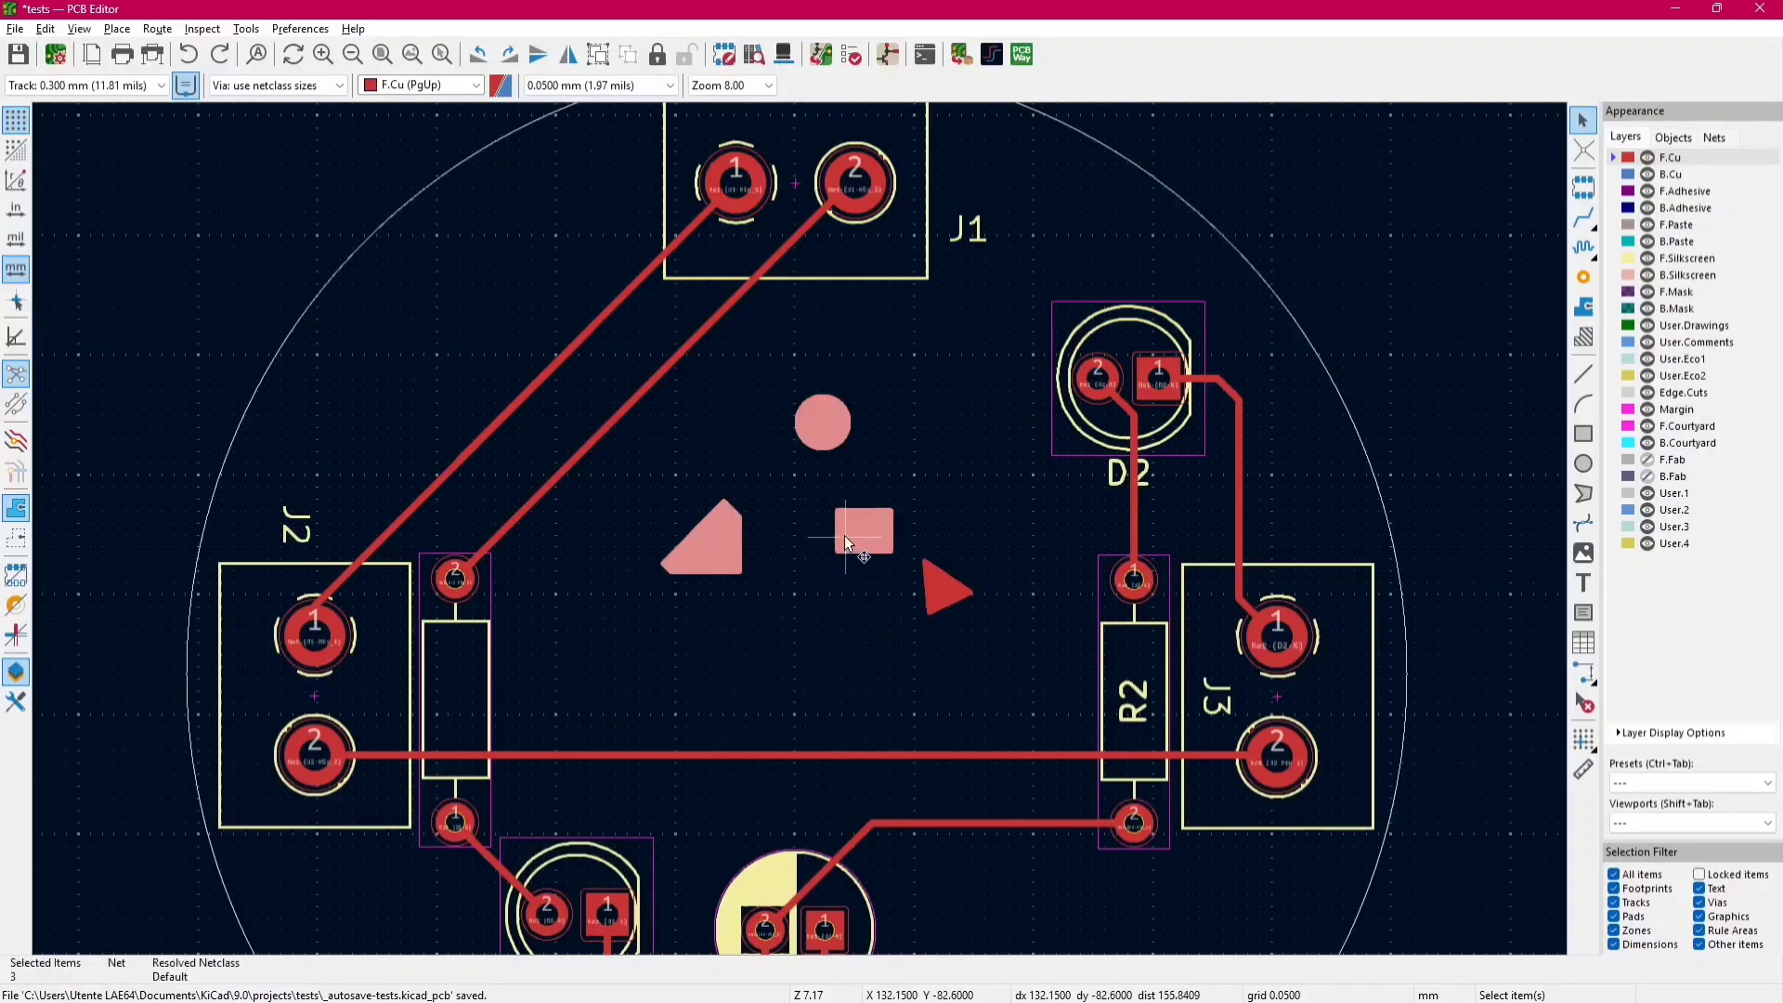
pyautogui.hotkey('ctrl', 'c')
# - Bulk-move the three shapes to F.Mask and check them in 3D
pyautogui.click(45, 28)
pyautogui.click(120, 392)
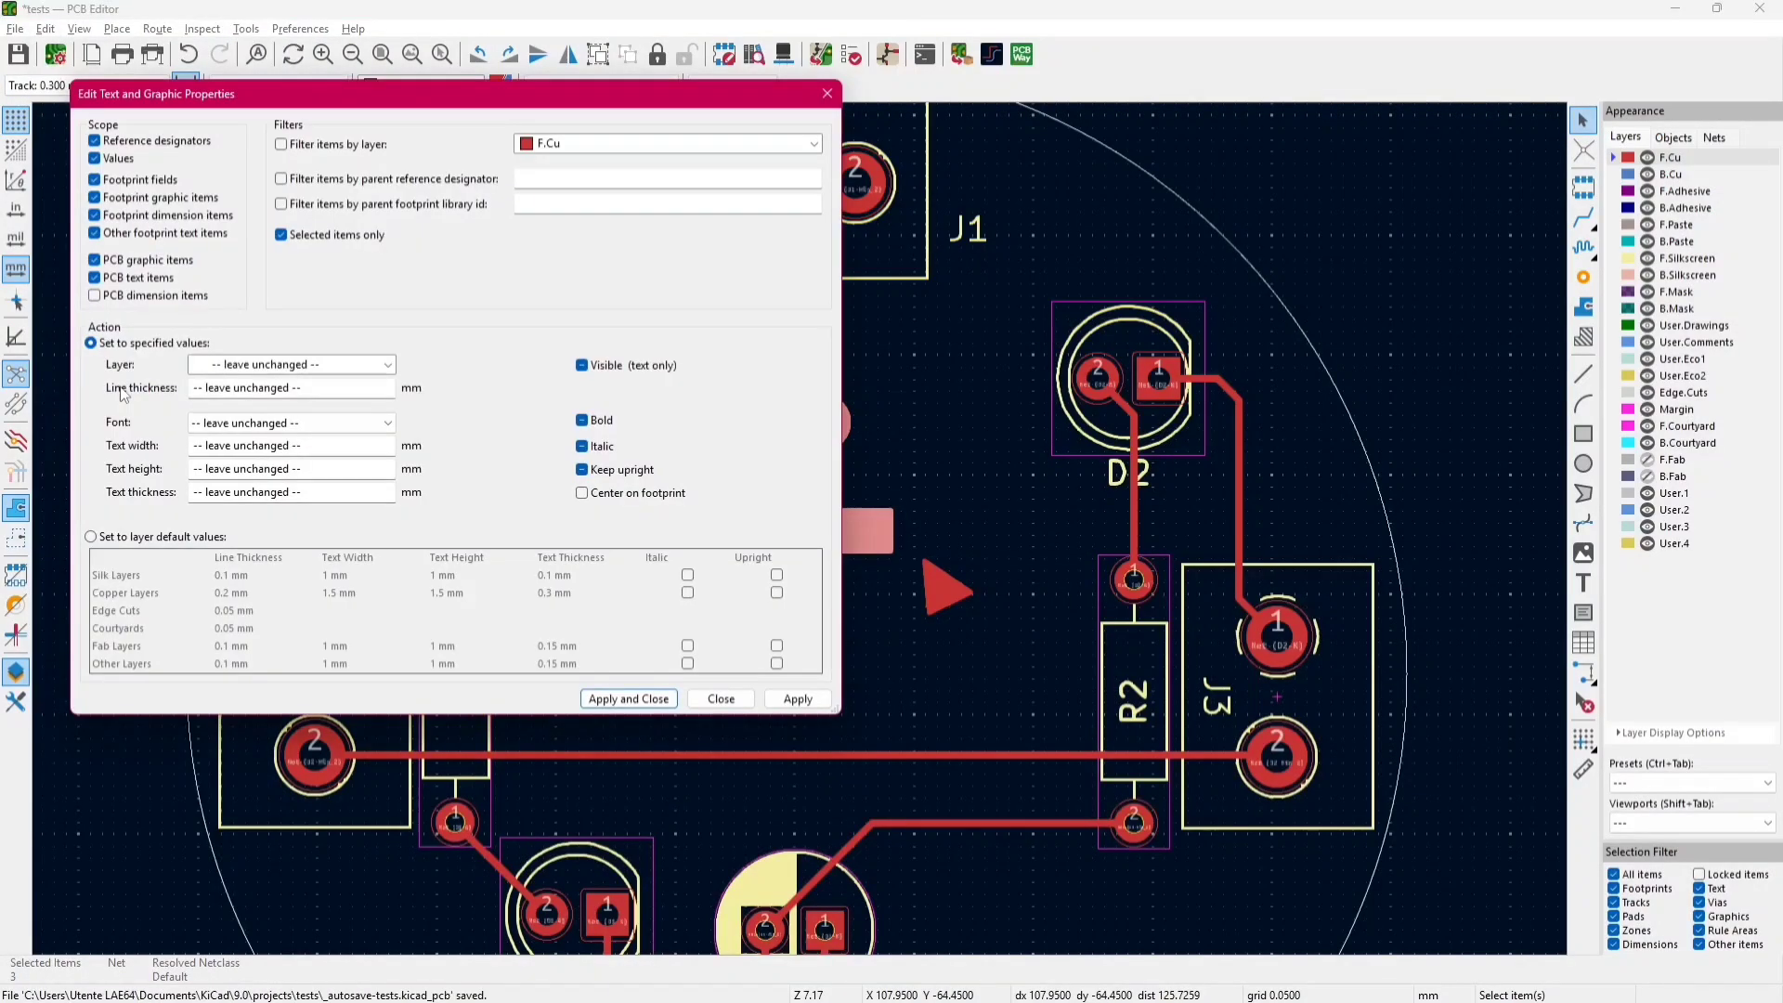
pyautogui.click(292, 364)
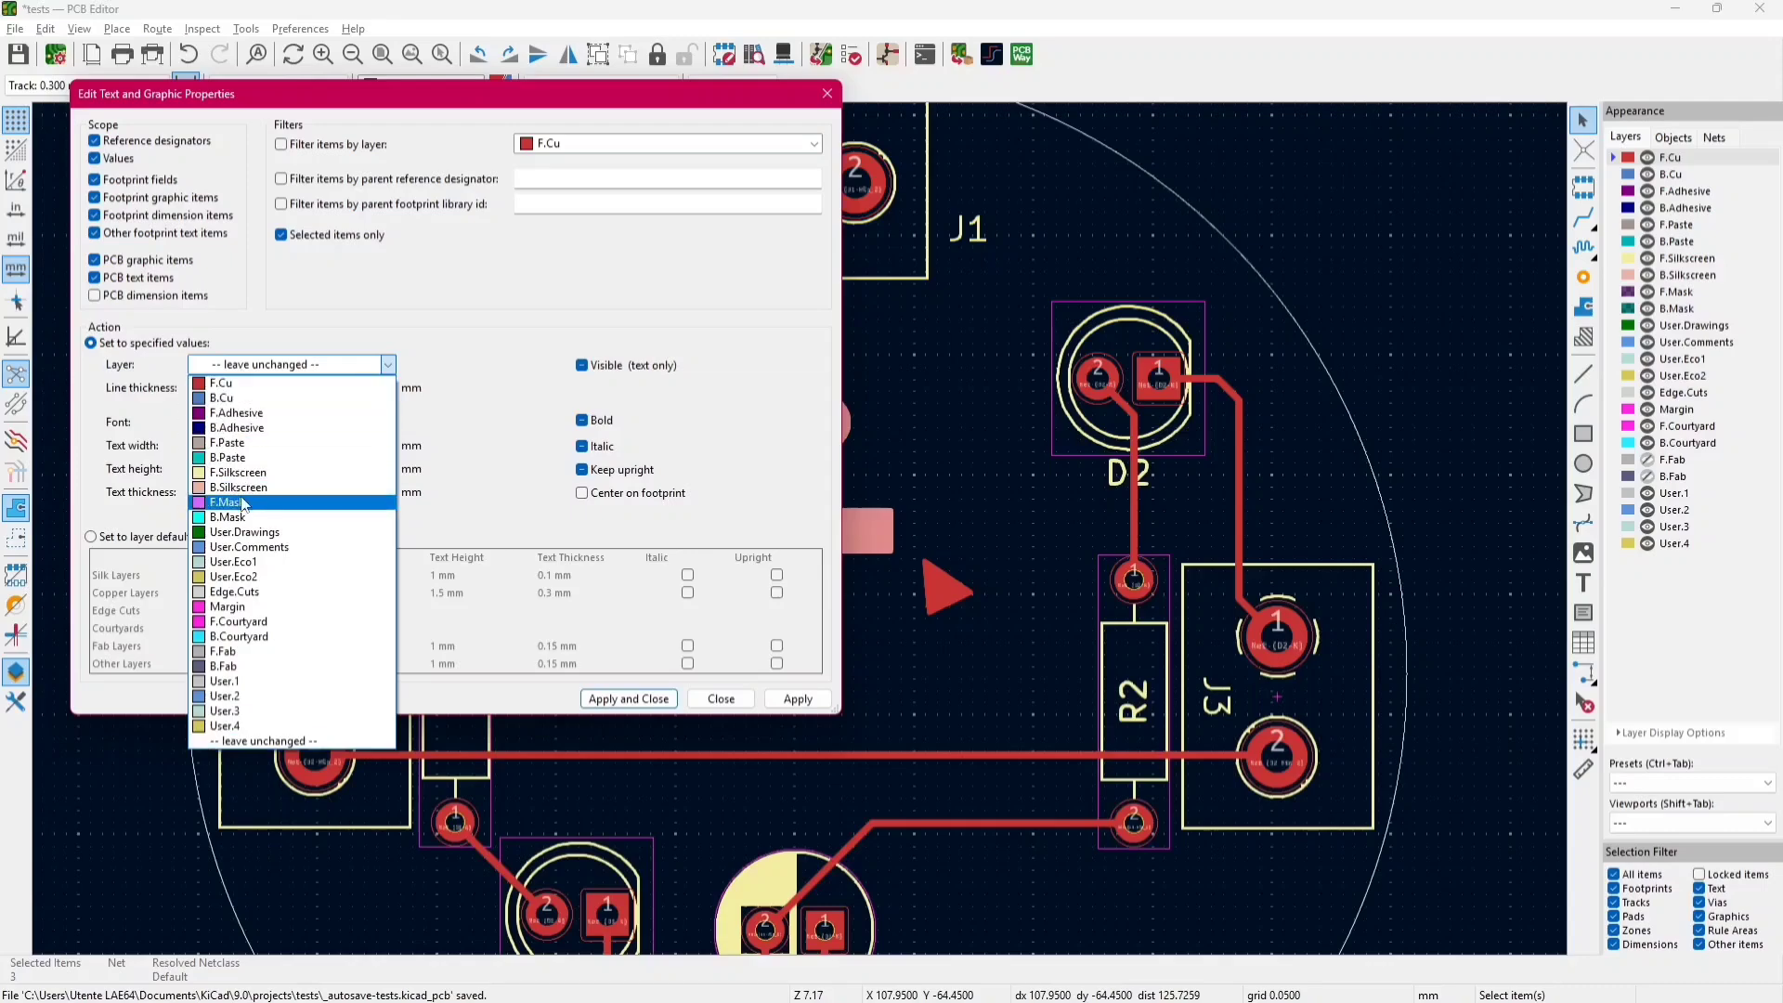
pyautogui.click(270, 492)
pyautogui.click(628, 698)
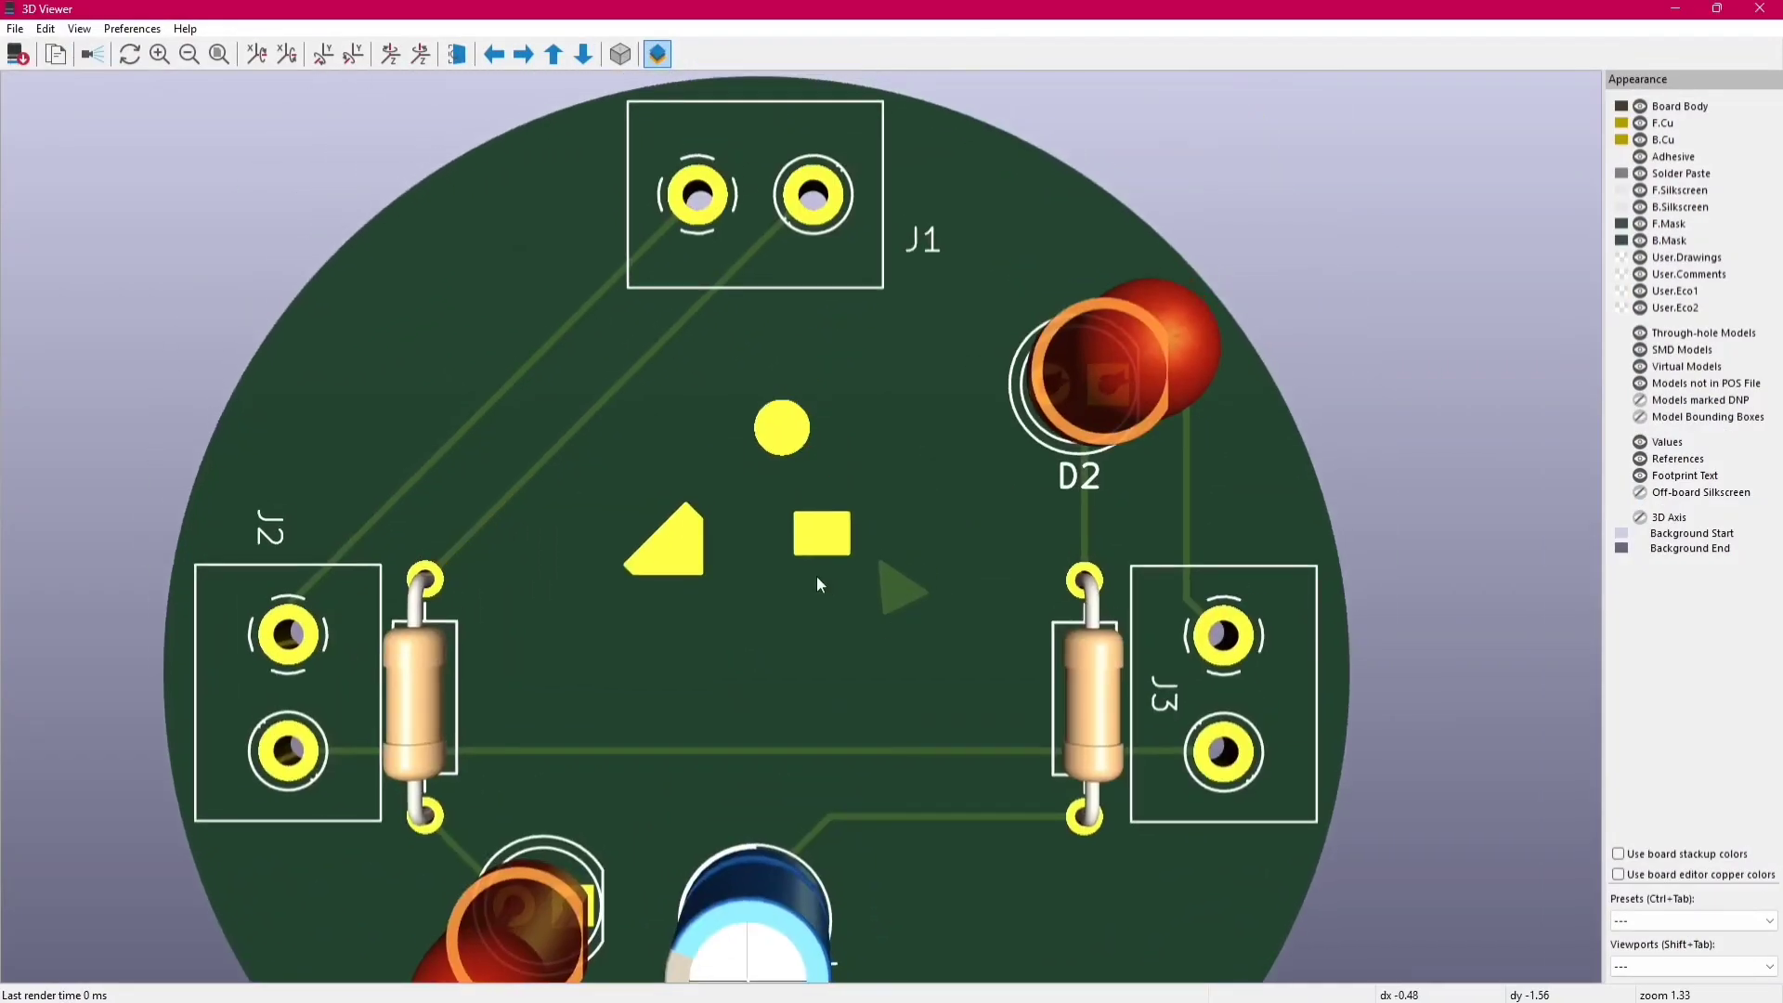
pyautogui.click(1760, 9)
pyautogui.scroll(4, 803, 538)
# - Give the triangle a solder mask opening in its properties
pyautogui.click(792, 493)
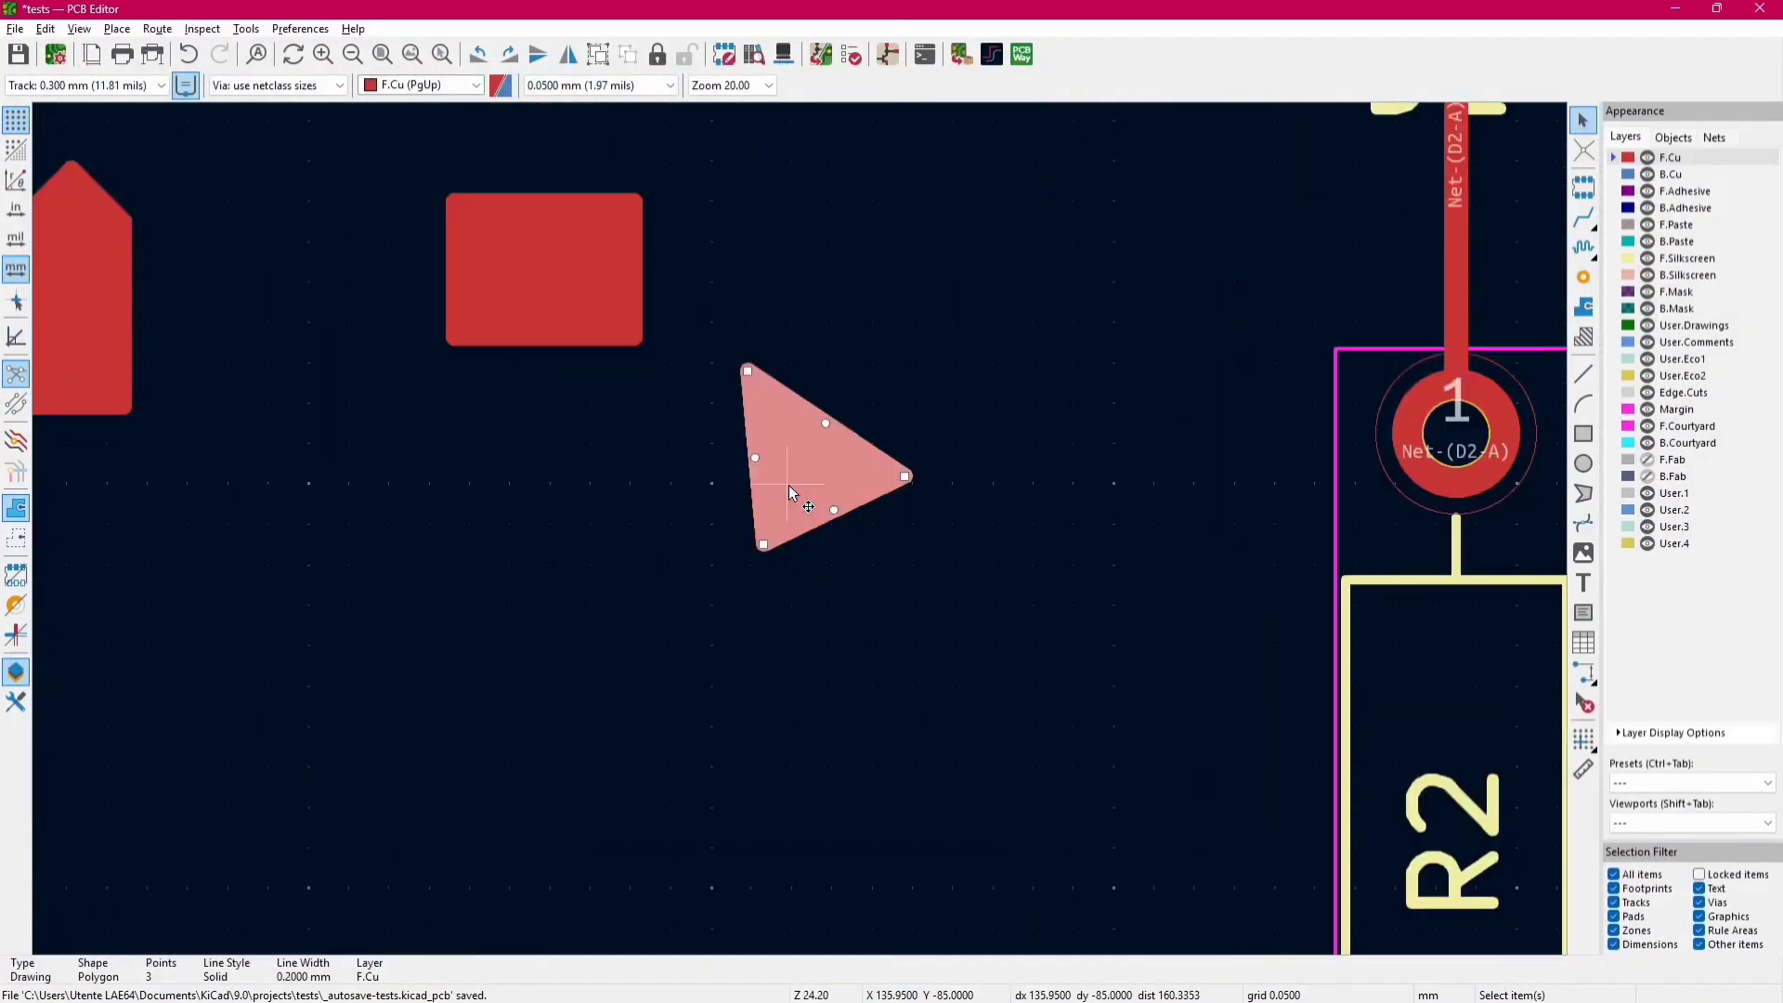
pyautogui.press('e')
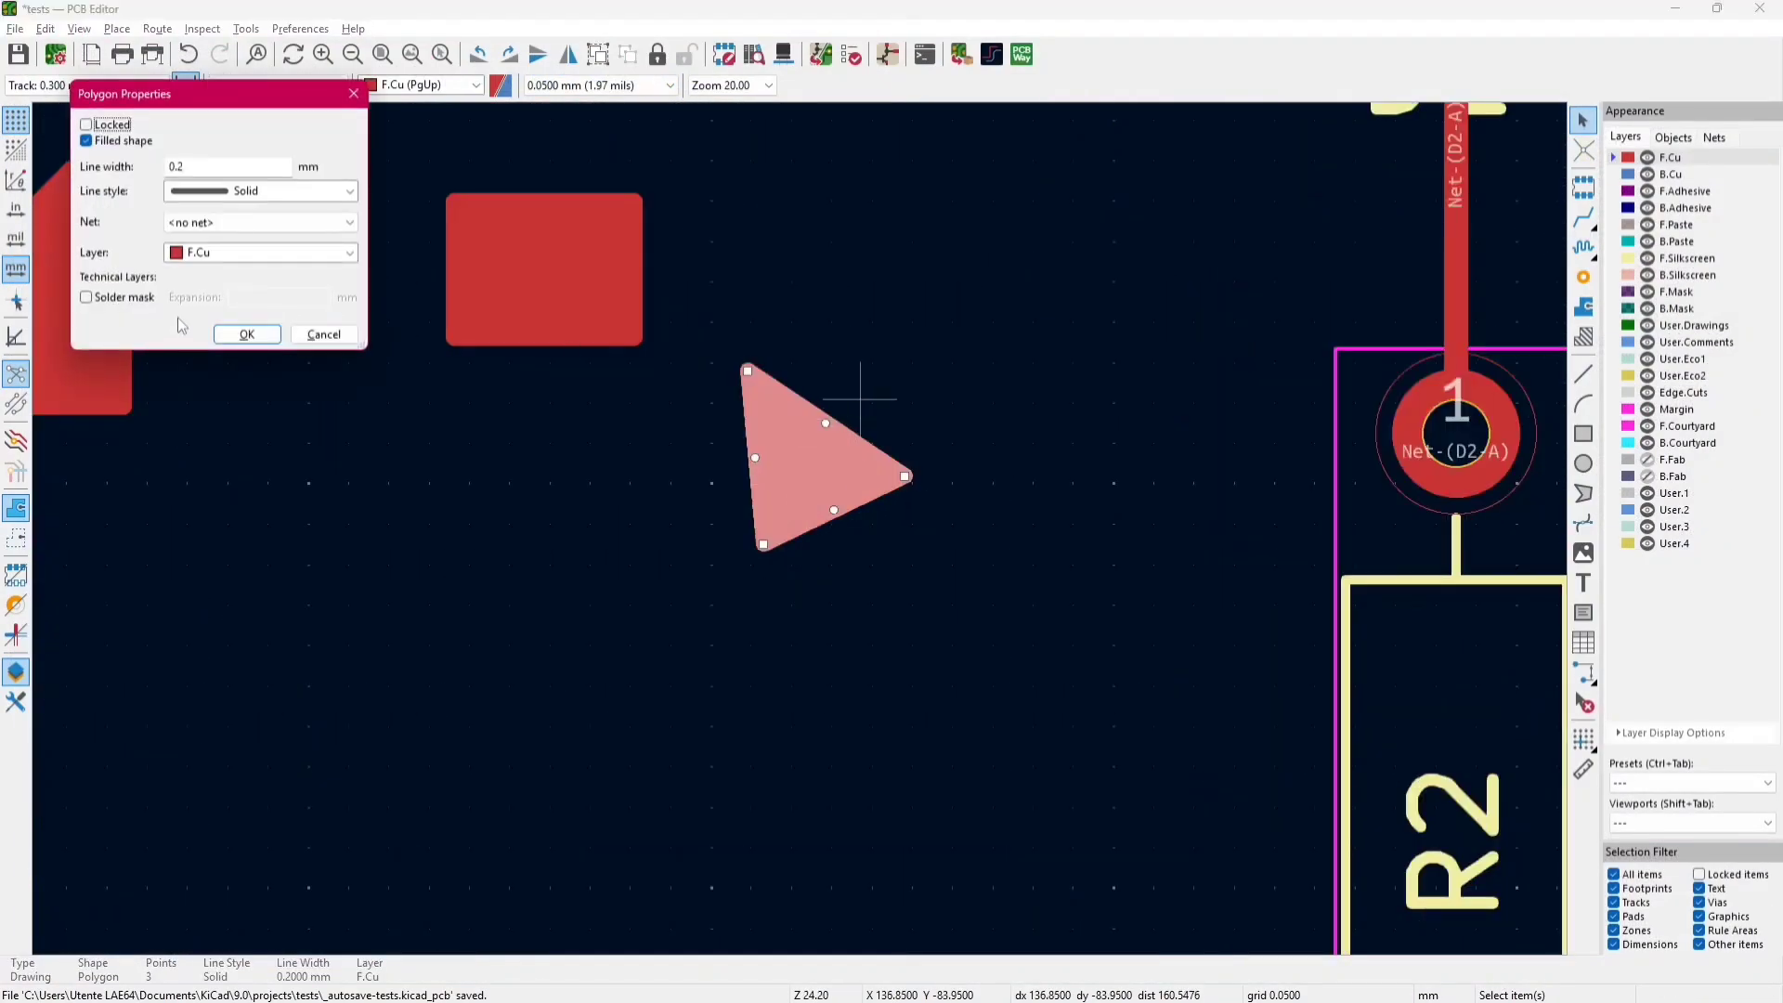
pyautogui.click(120, 299)
pyautogui.click(229, 335)
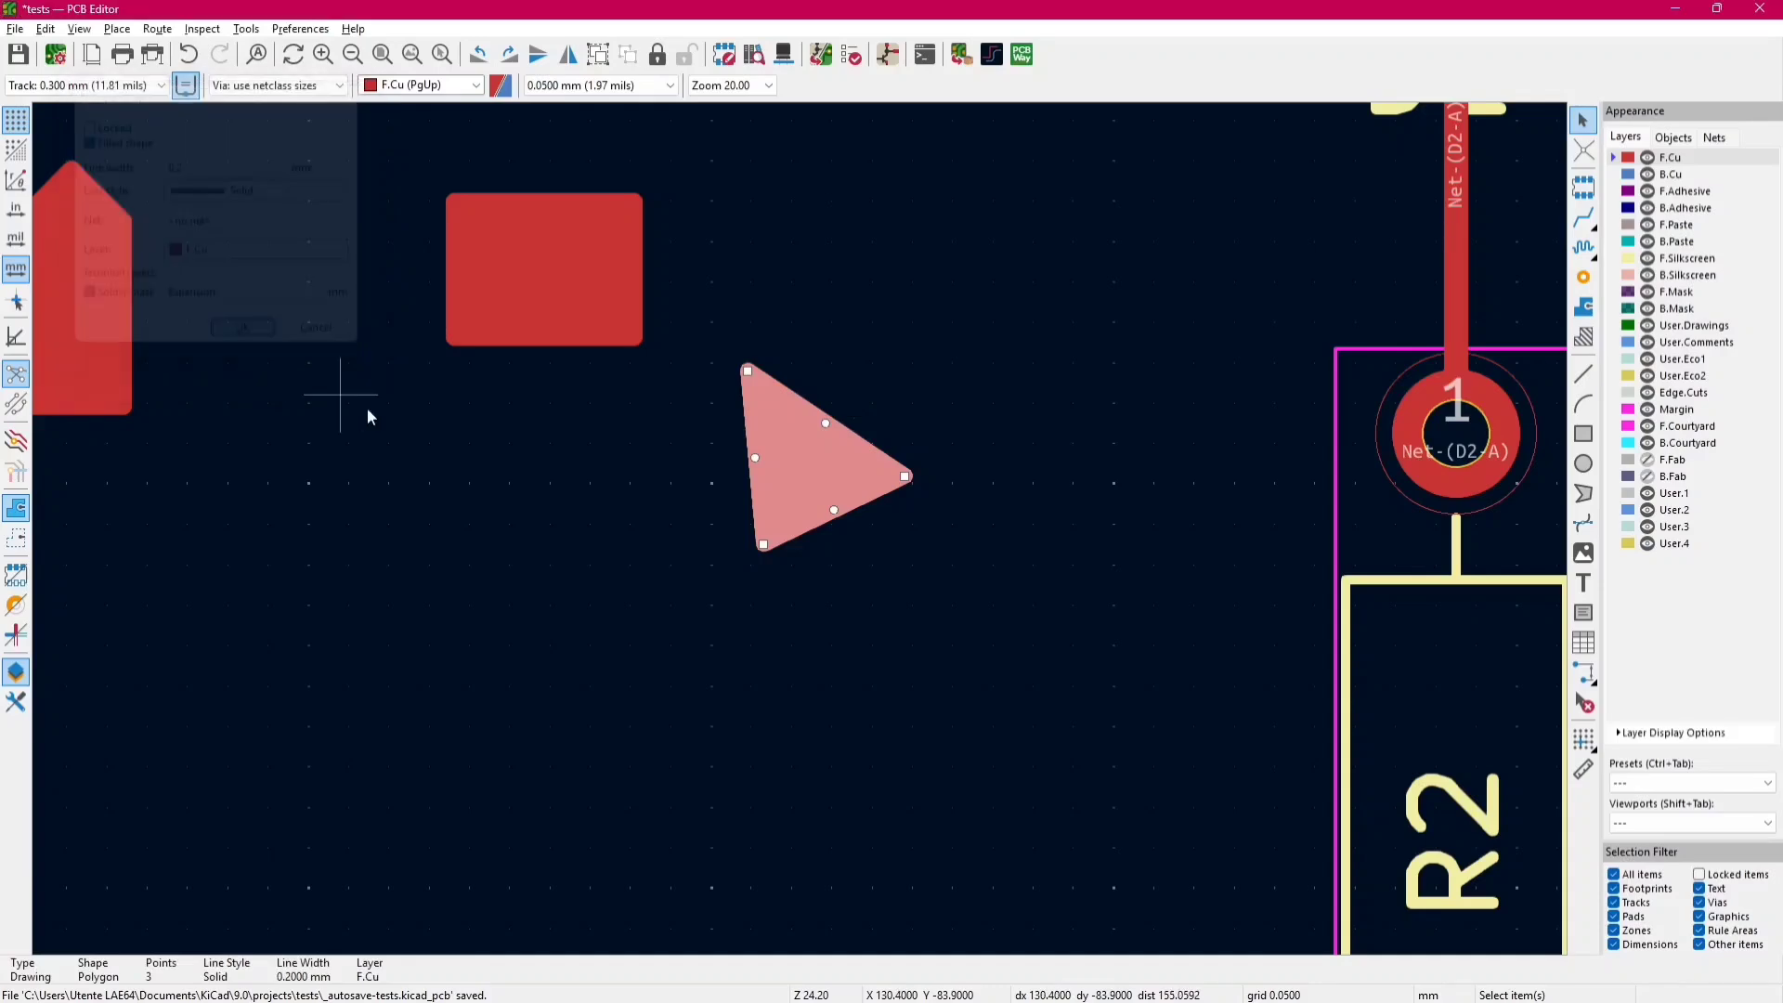
# - Preview the triangle in 3D, then nudge it down and left beside the square
pyautogui.hotkey('alt', '3')
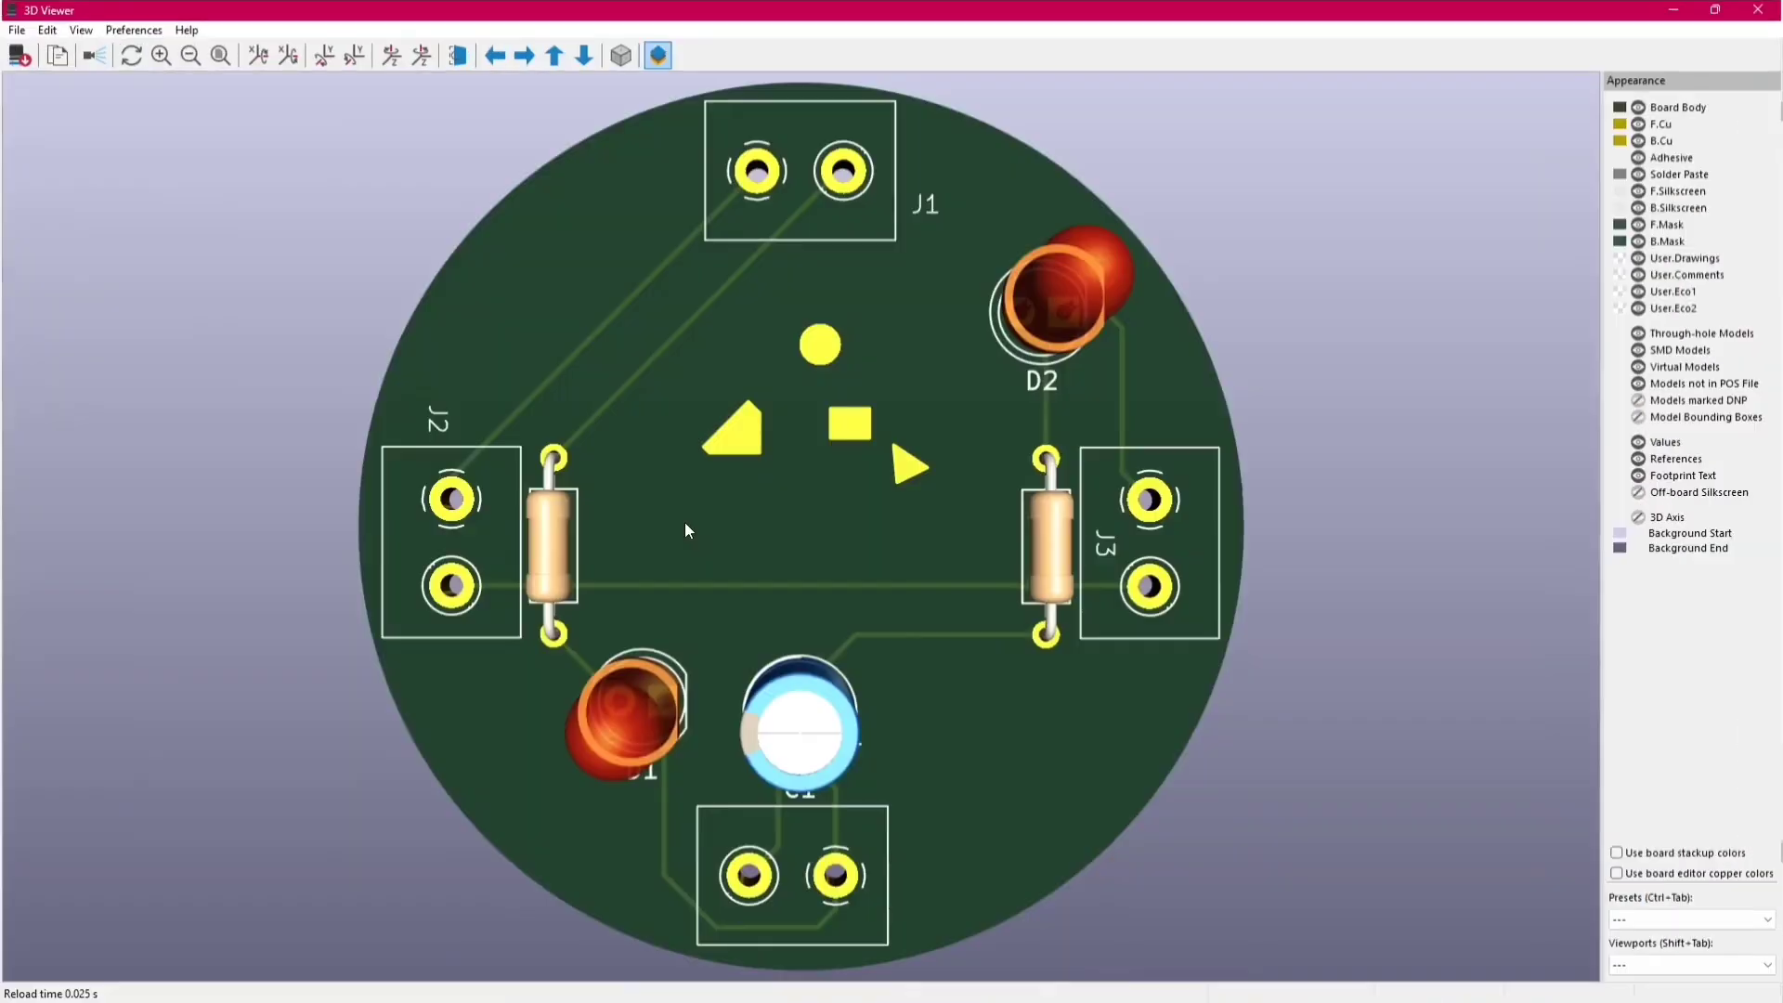
pyautogui.scroll(4, 910, 464)
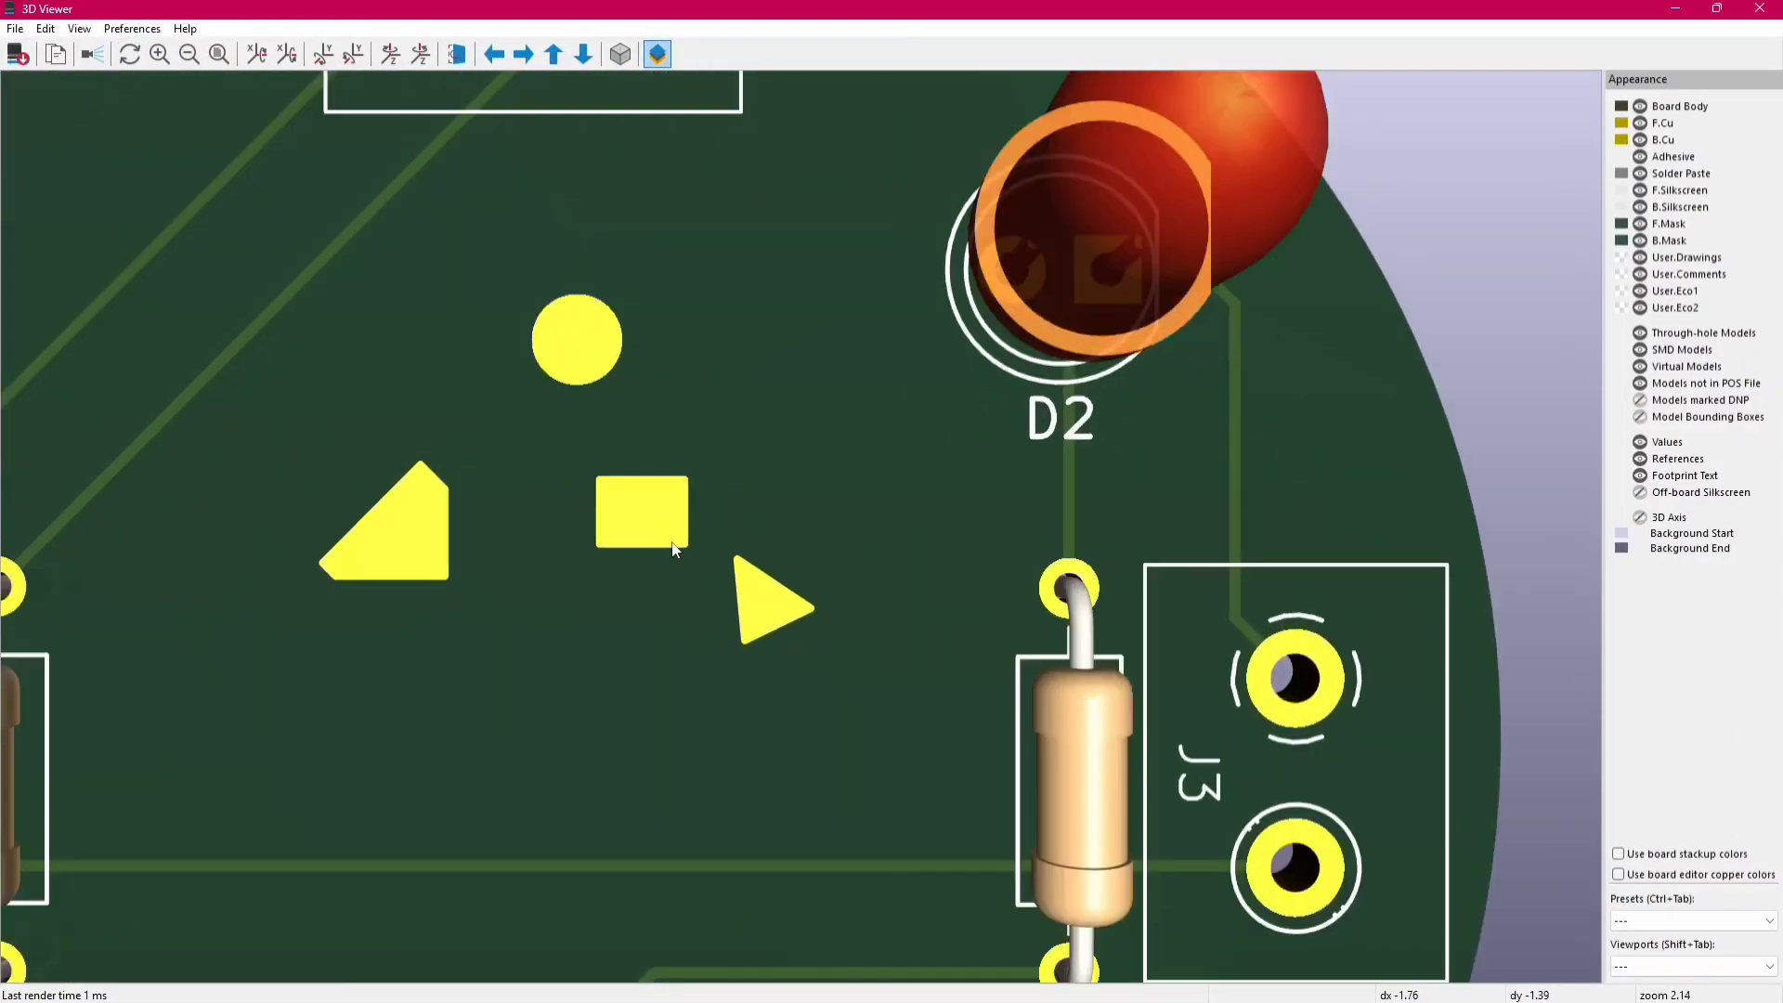
pyautogui.scroll(-1, 705, 563)
pyautogui.click(1759, 9)
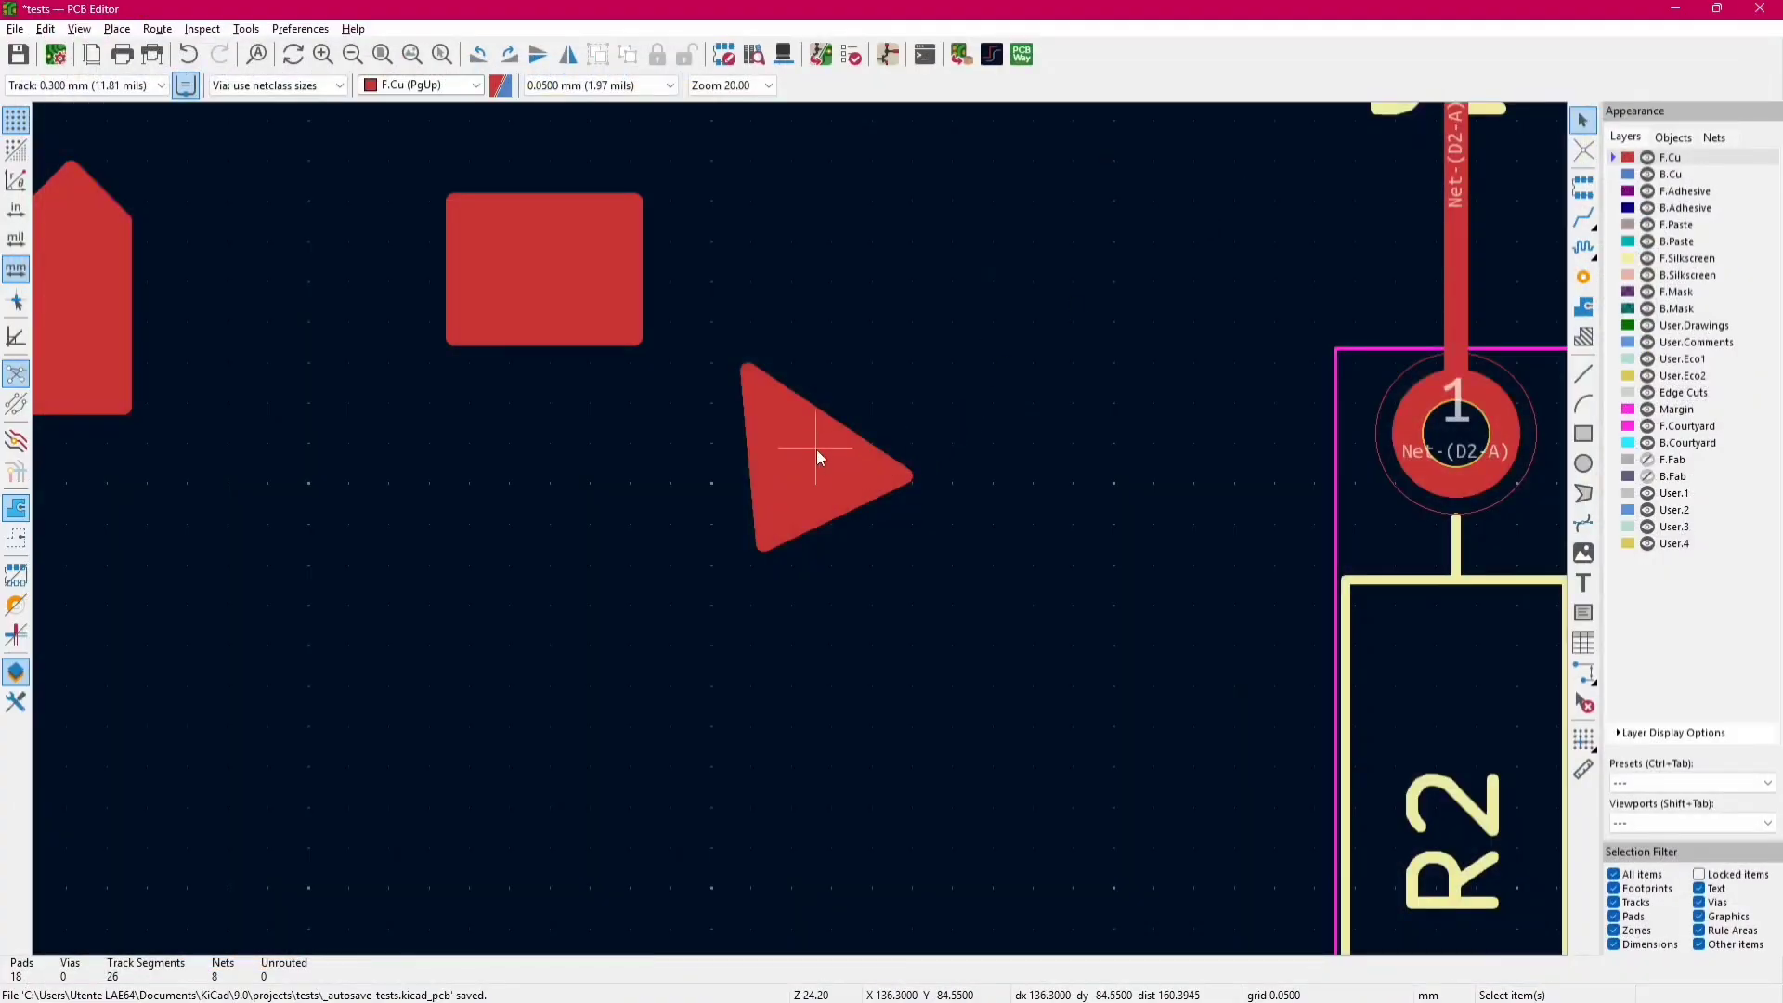
pyautogui.scroll(-3, 816, 449)
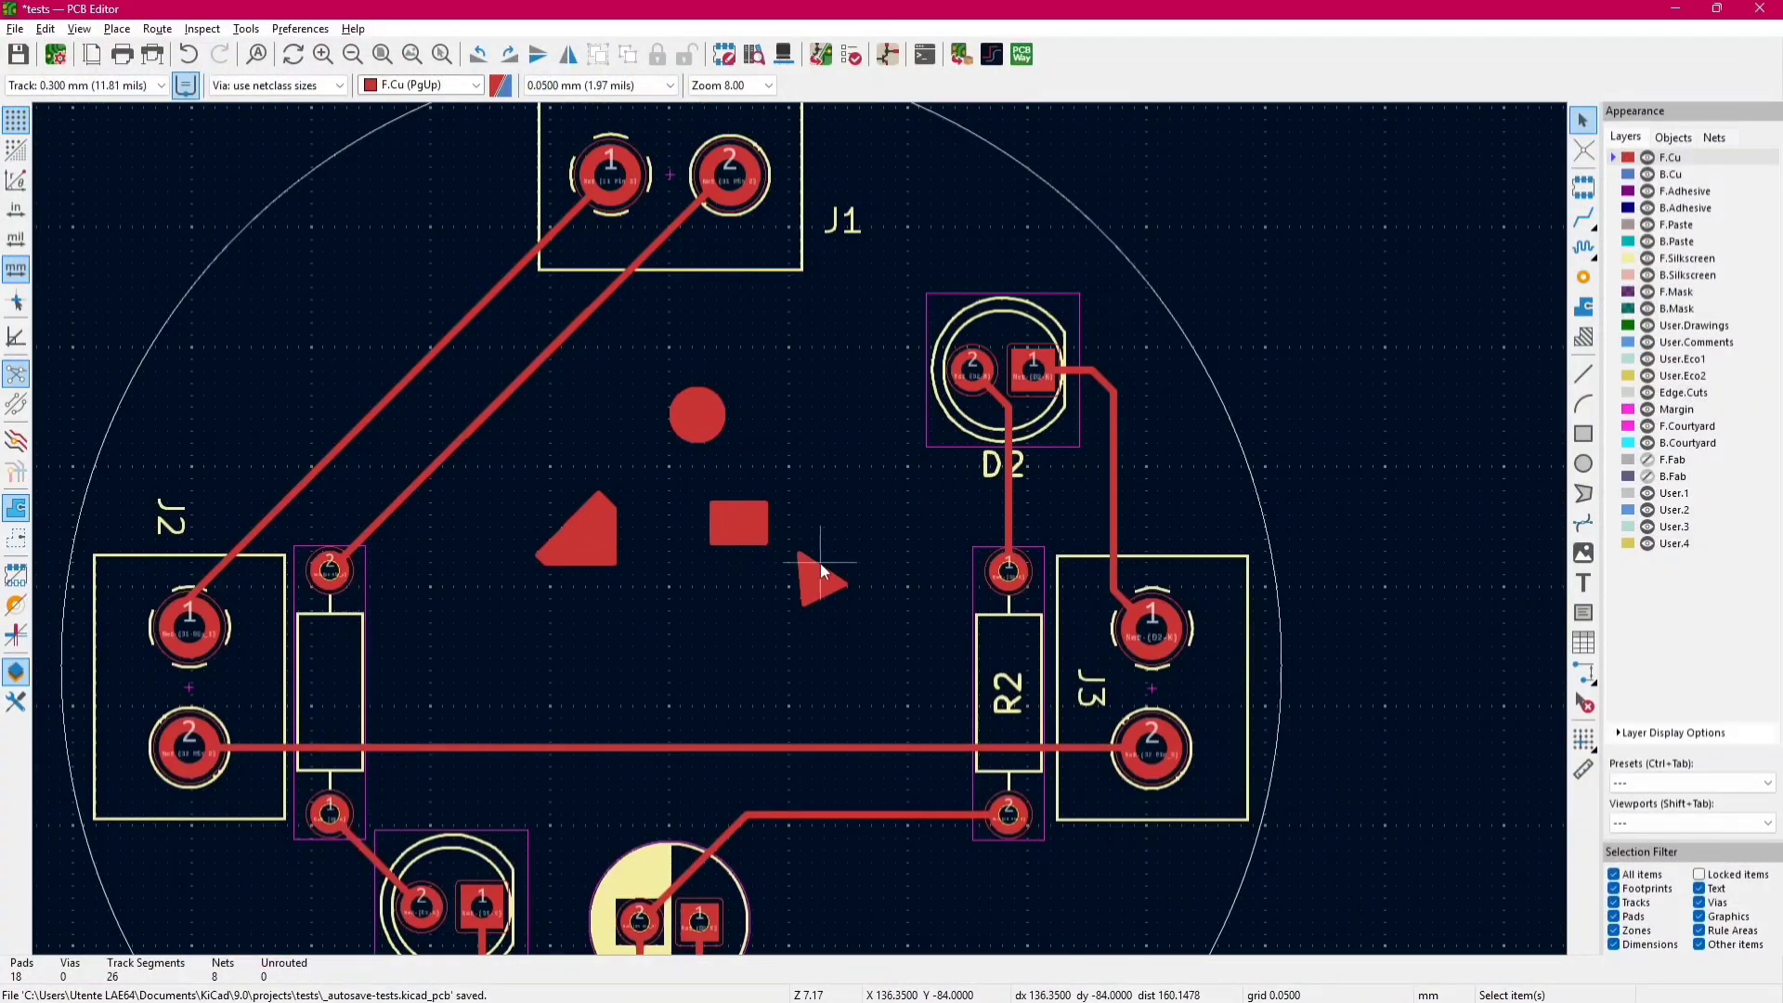
pyautogui.moveTo(822, 582)
pyautogui.mouseDown()
pyautogui.moveTo(794, 631)
pyautogui.moveTo(806, 595)
pyautogui.mouseUp()
# - Move the copper rectangle down, off the solder-mask rectangle
pyautogui.click(759, 537)
pyautogui.scroll(4, 804, 545)
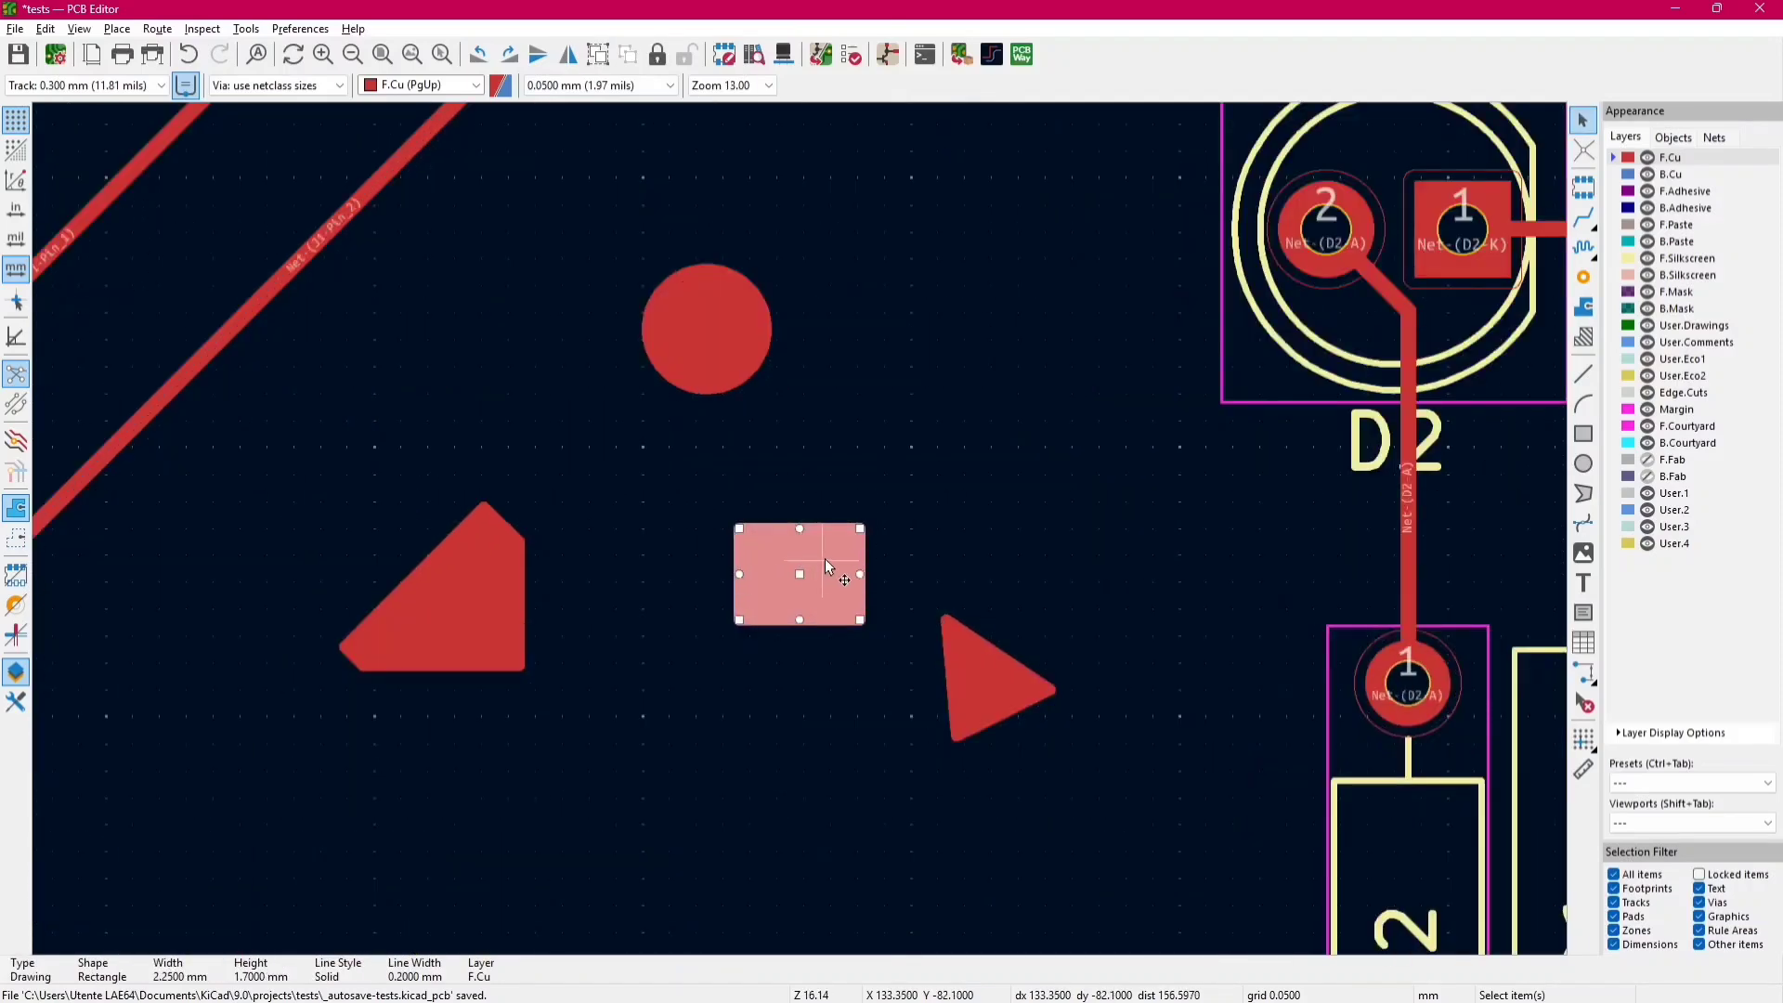
pyautogui.moveTo(800, 527); pyautogui.dragTo(733, 692)
pyautogui.click(717, 583)
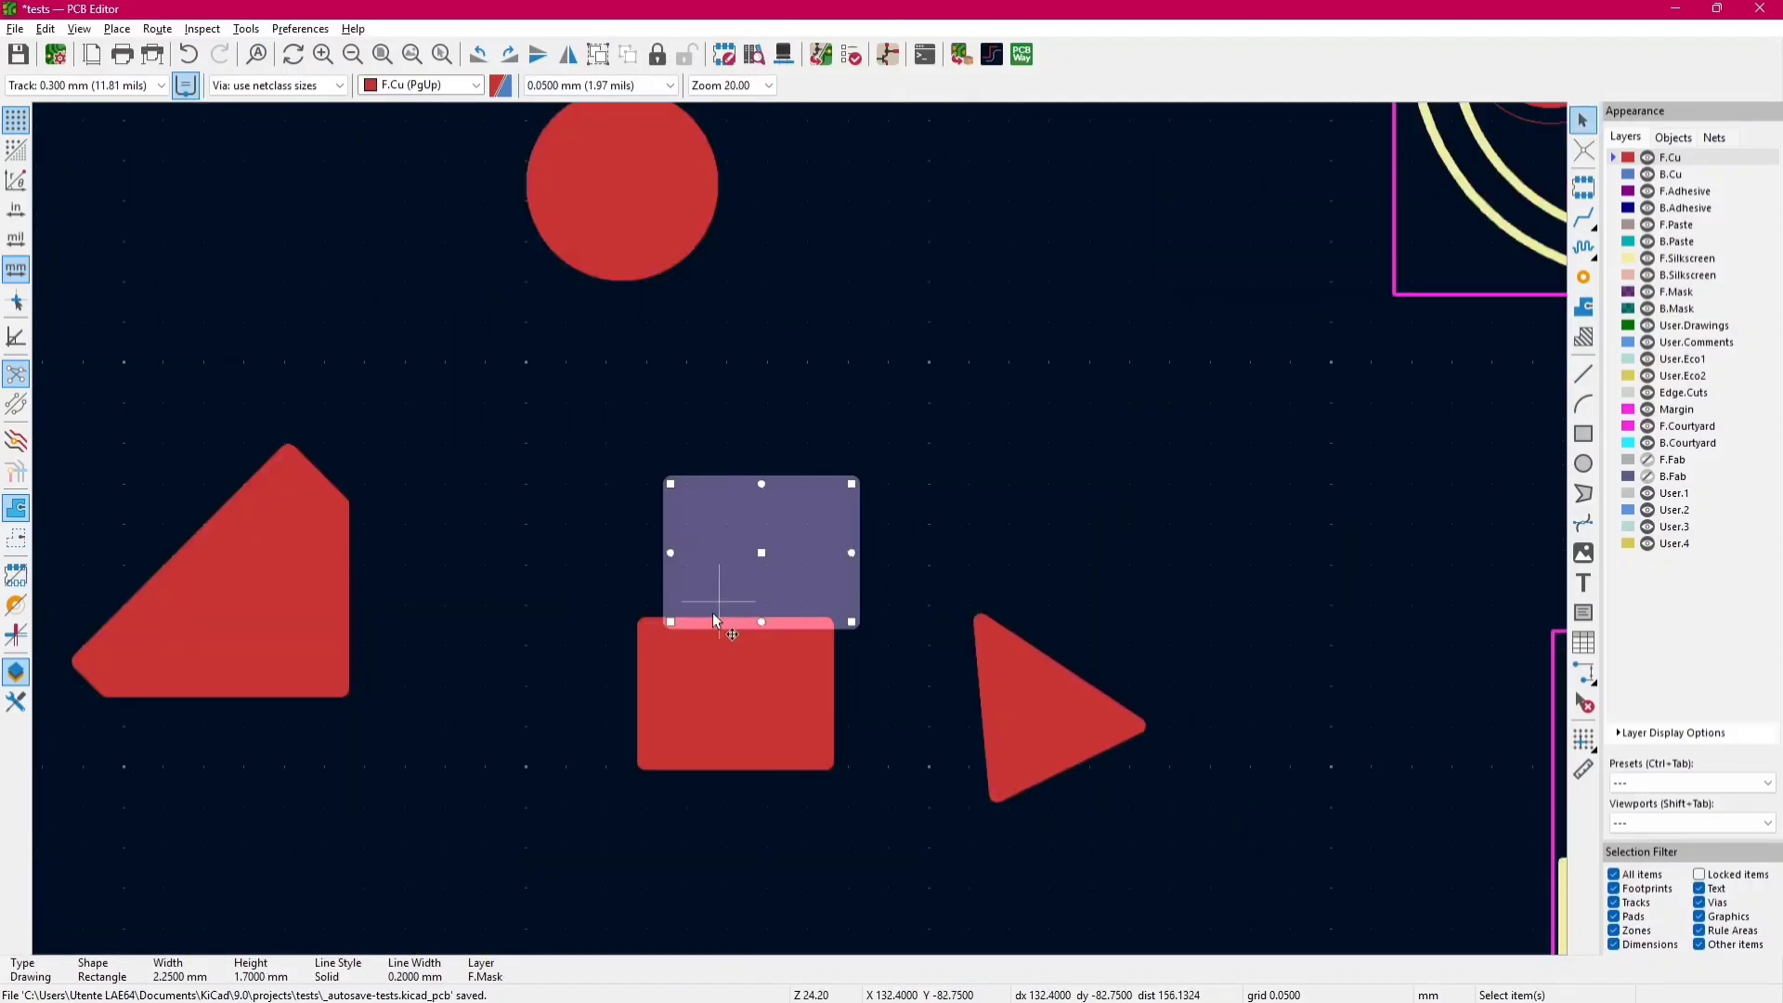
pyautogui.click(711, 632)
pyautogui.click(734, 565)
pyautogui.click(693, 662)
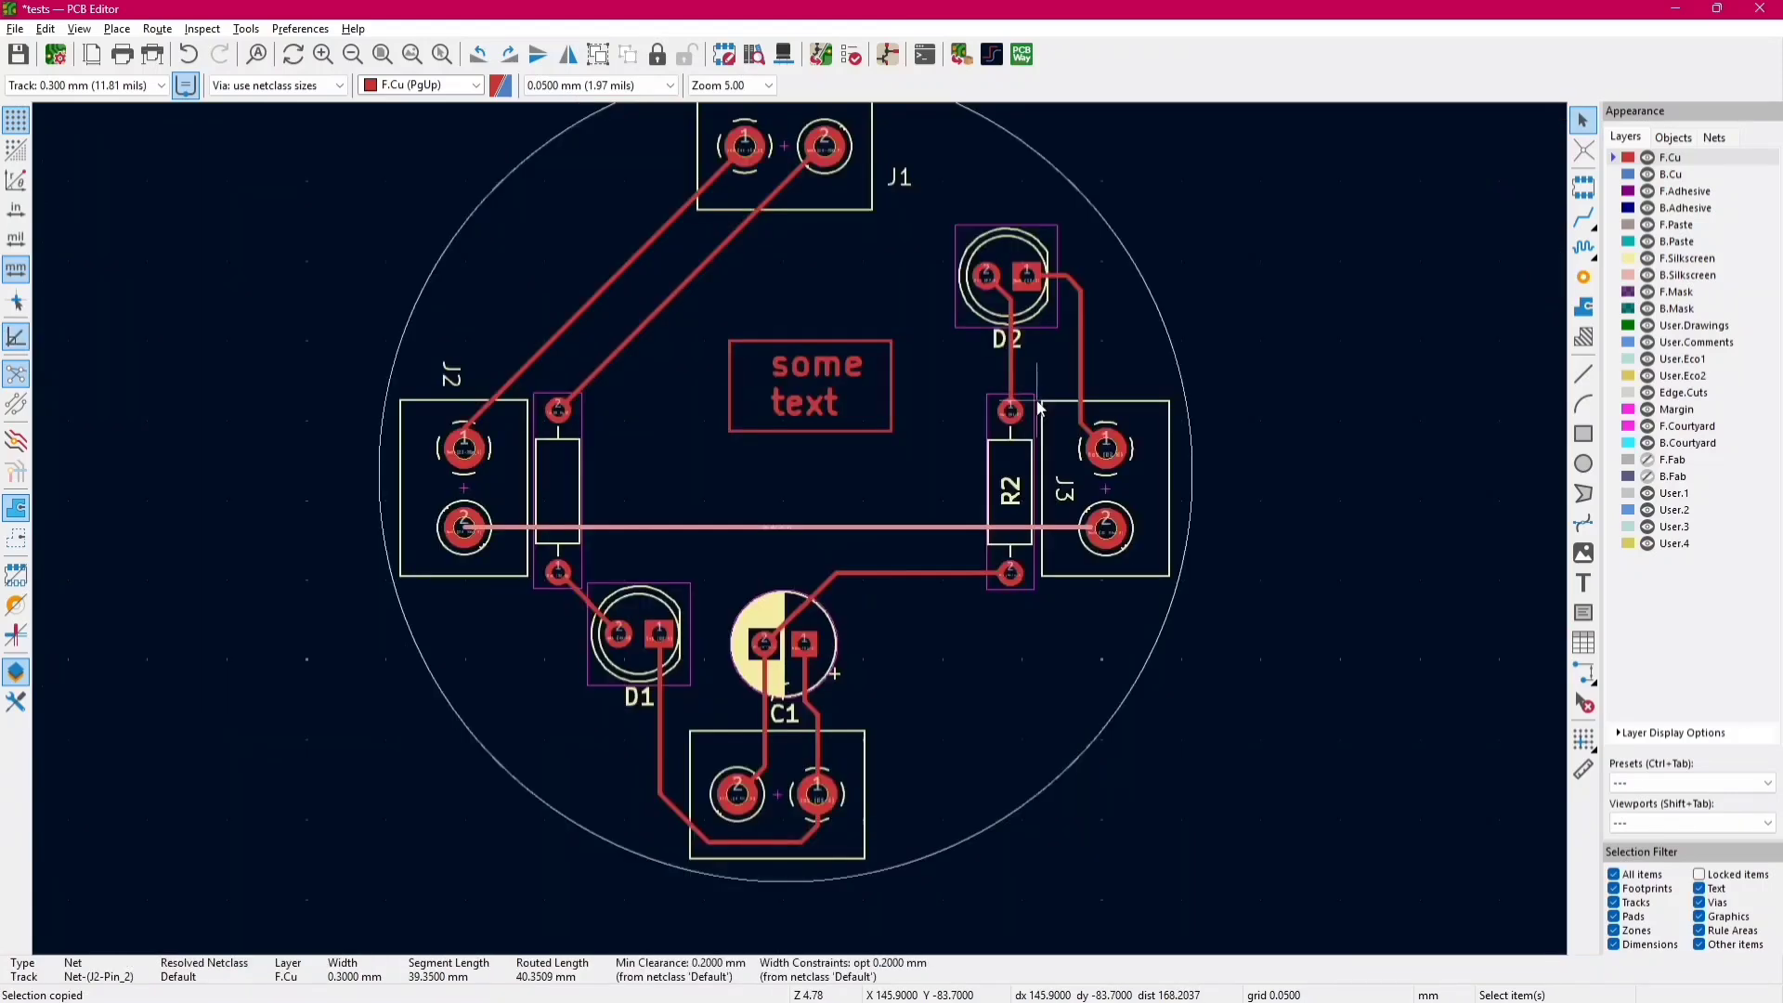
# - Expose the horizontal J2–J3 track through the solder mask and check it in 3D
pyautogui.doubleClick(918, 527)
pyautogui.click(818, 336)
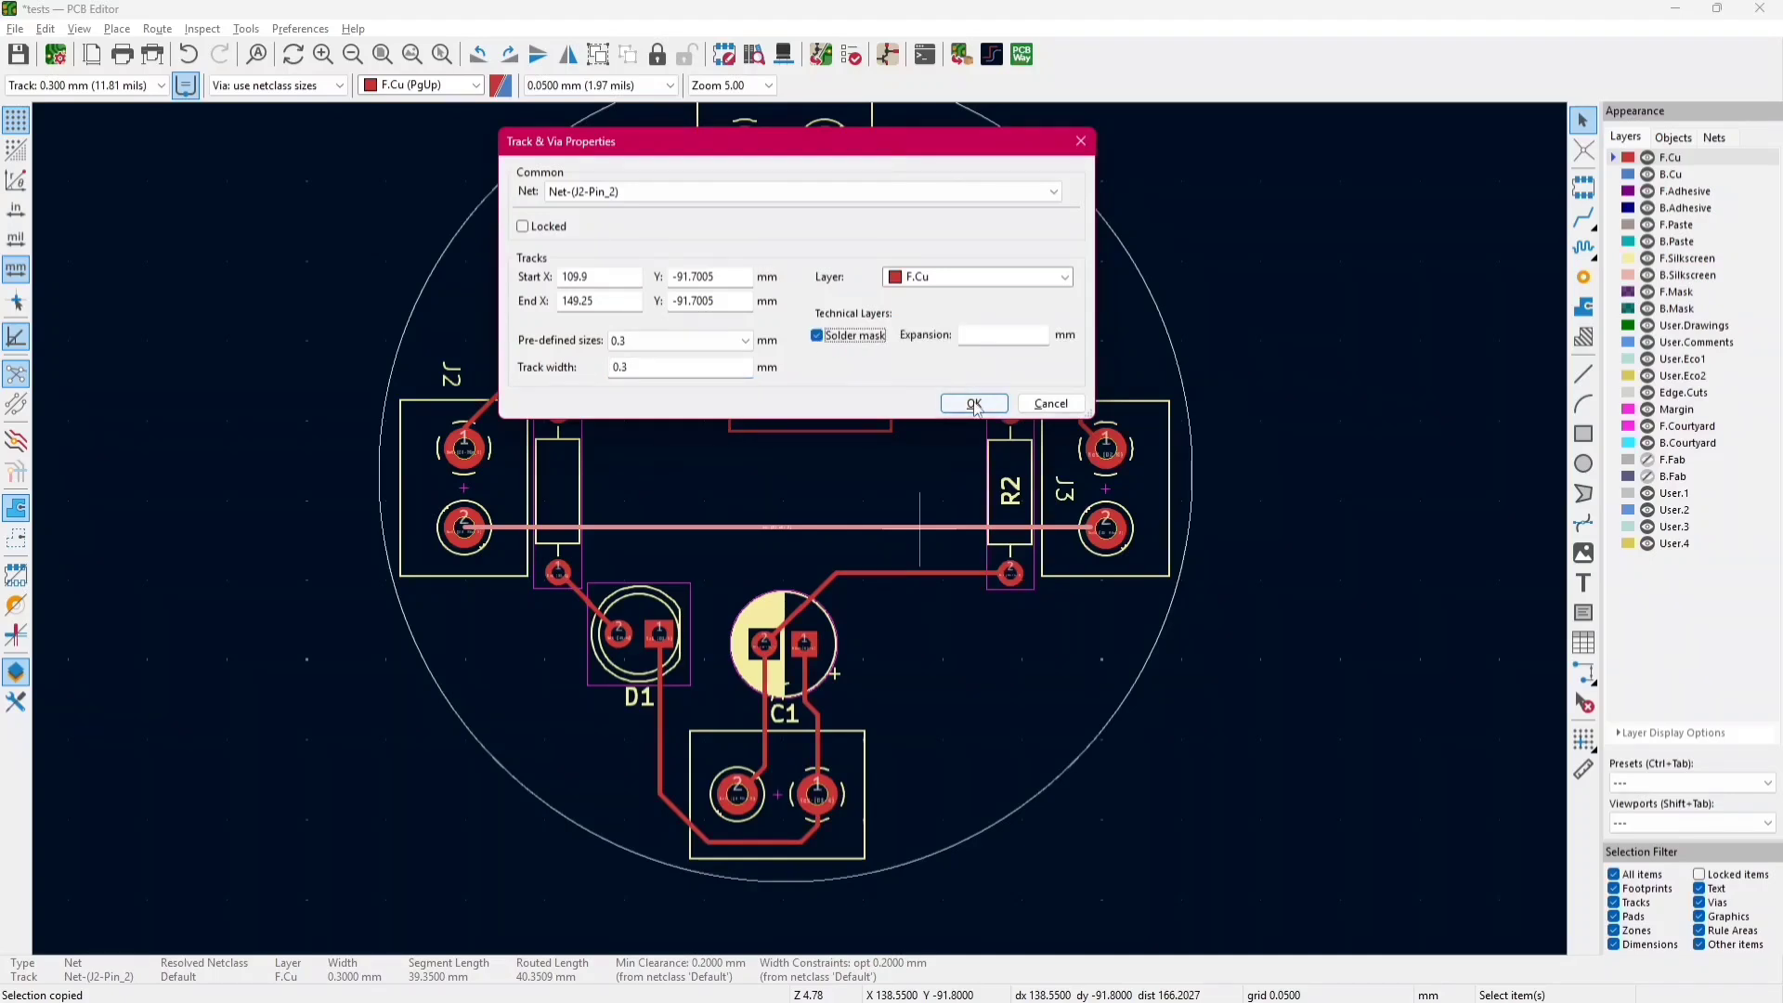
pyautogui.click(973, 403)
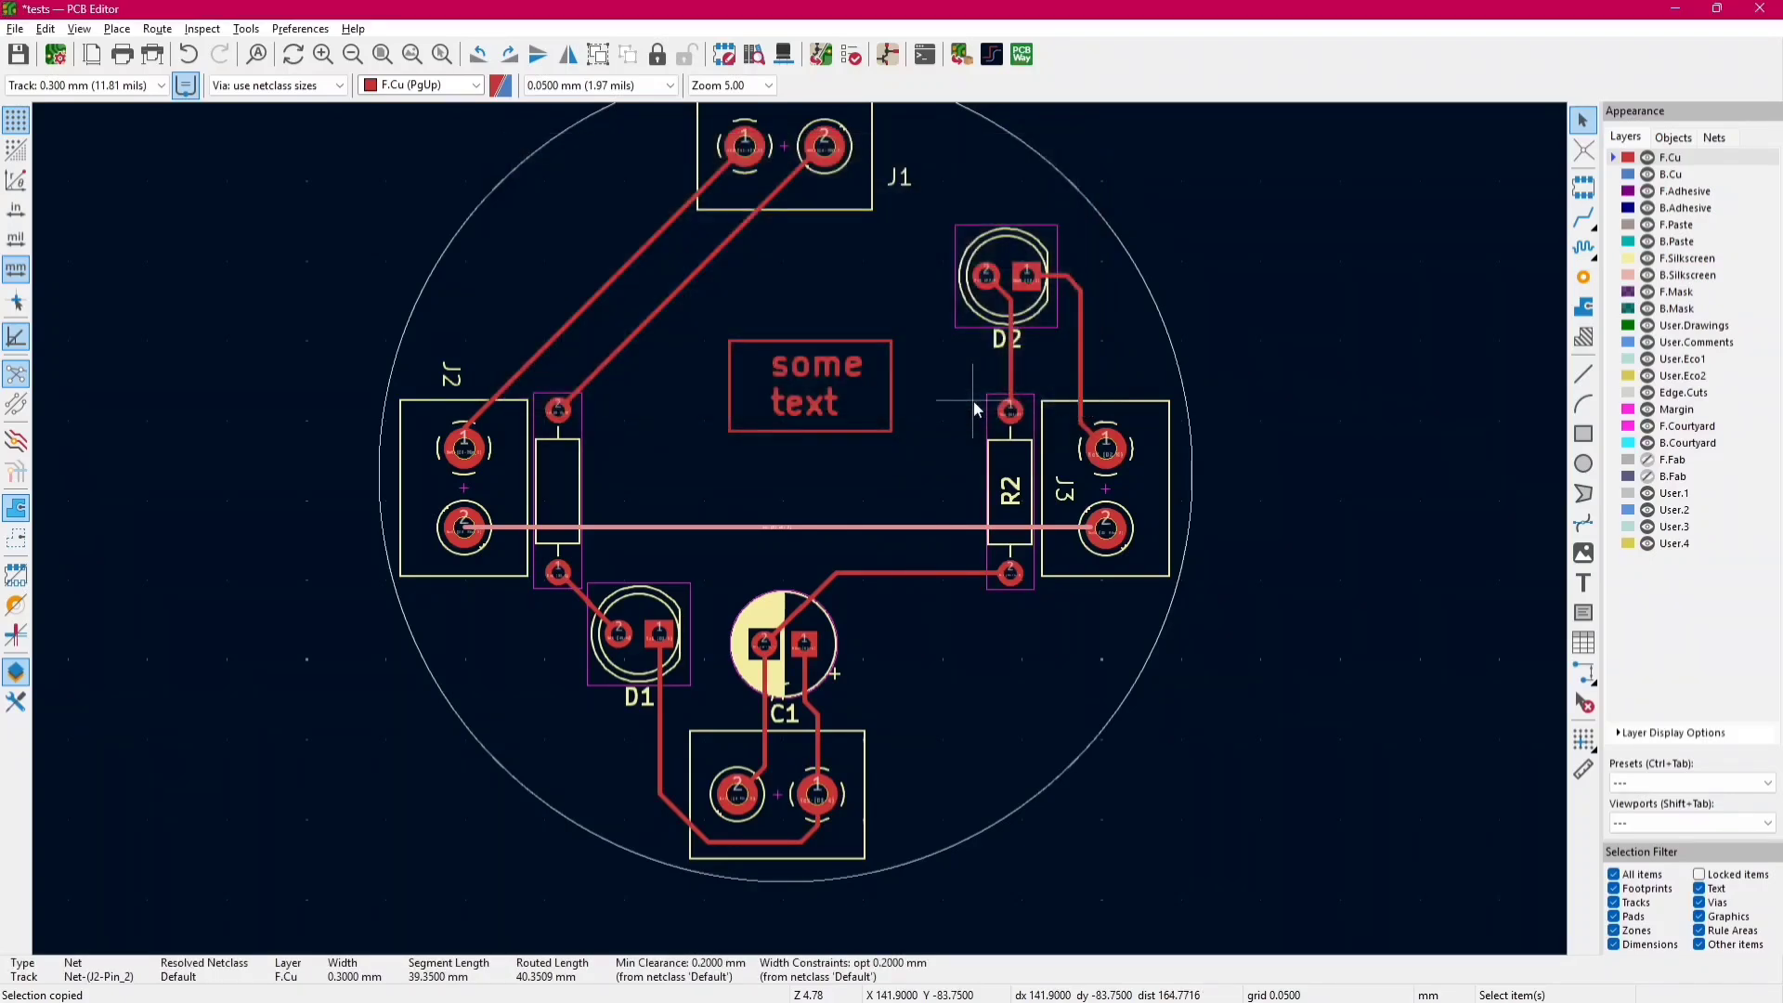
pyautogui.hotkey('alt', '3')
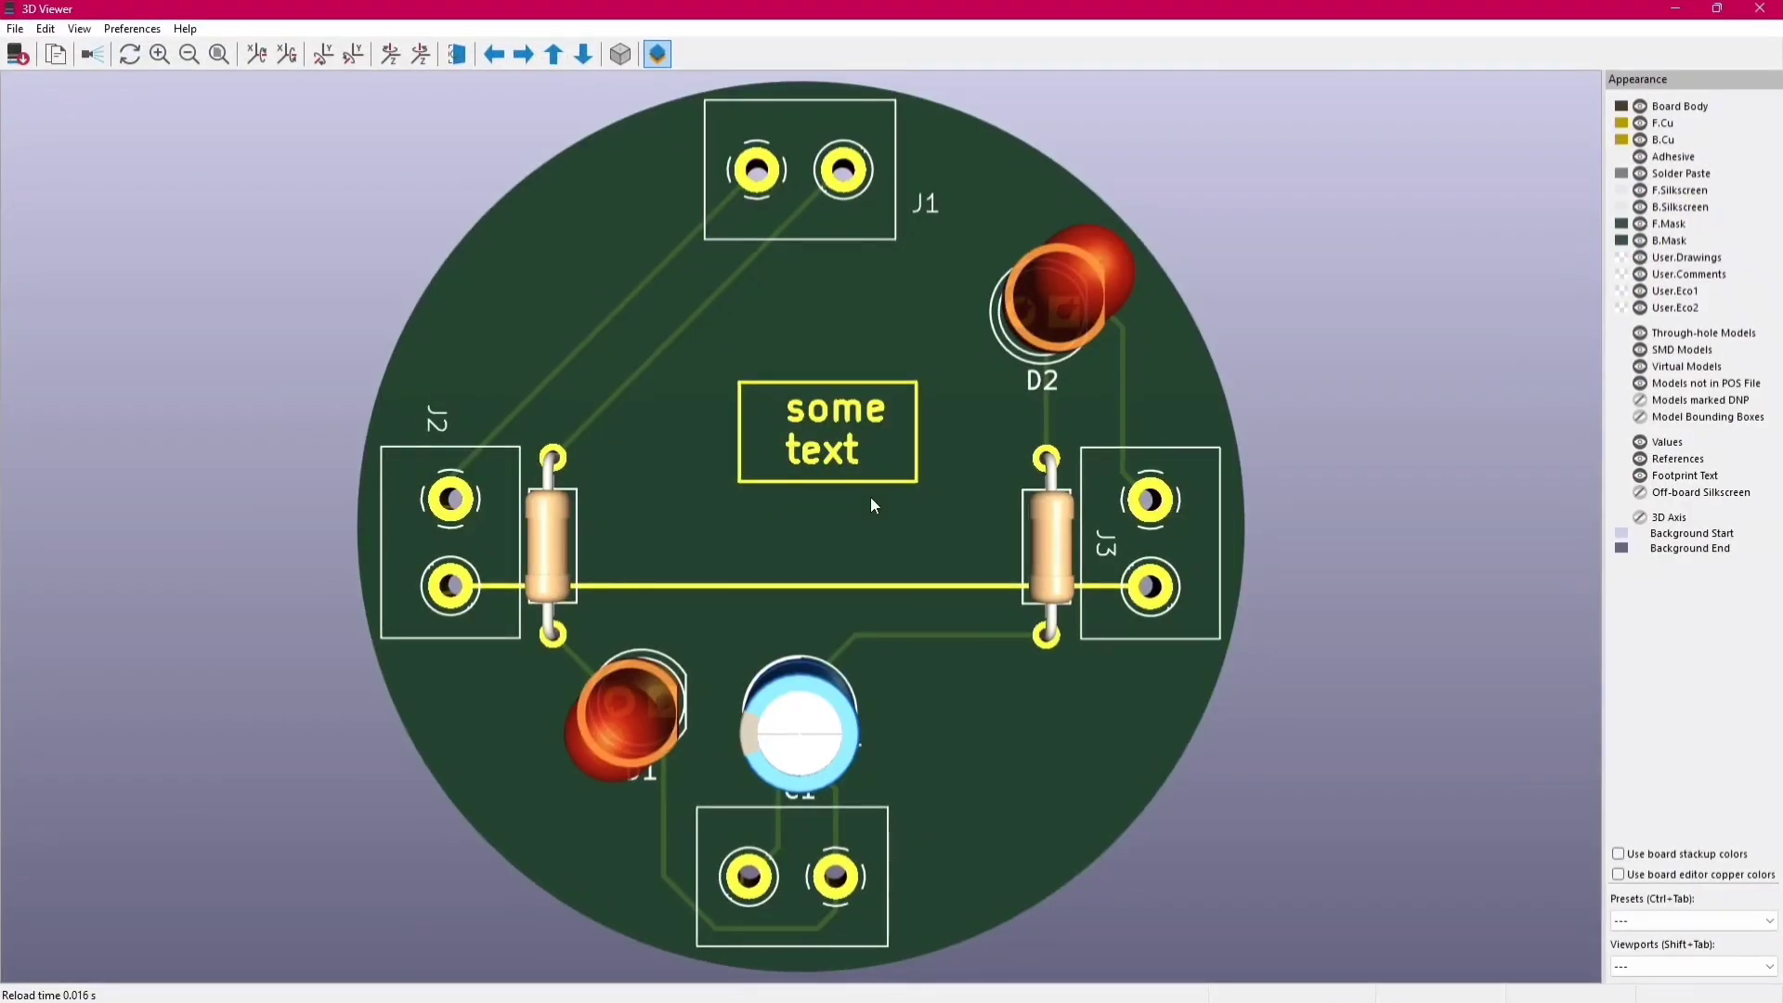
pyautogui.hotkey('alt', 'Tab')
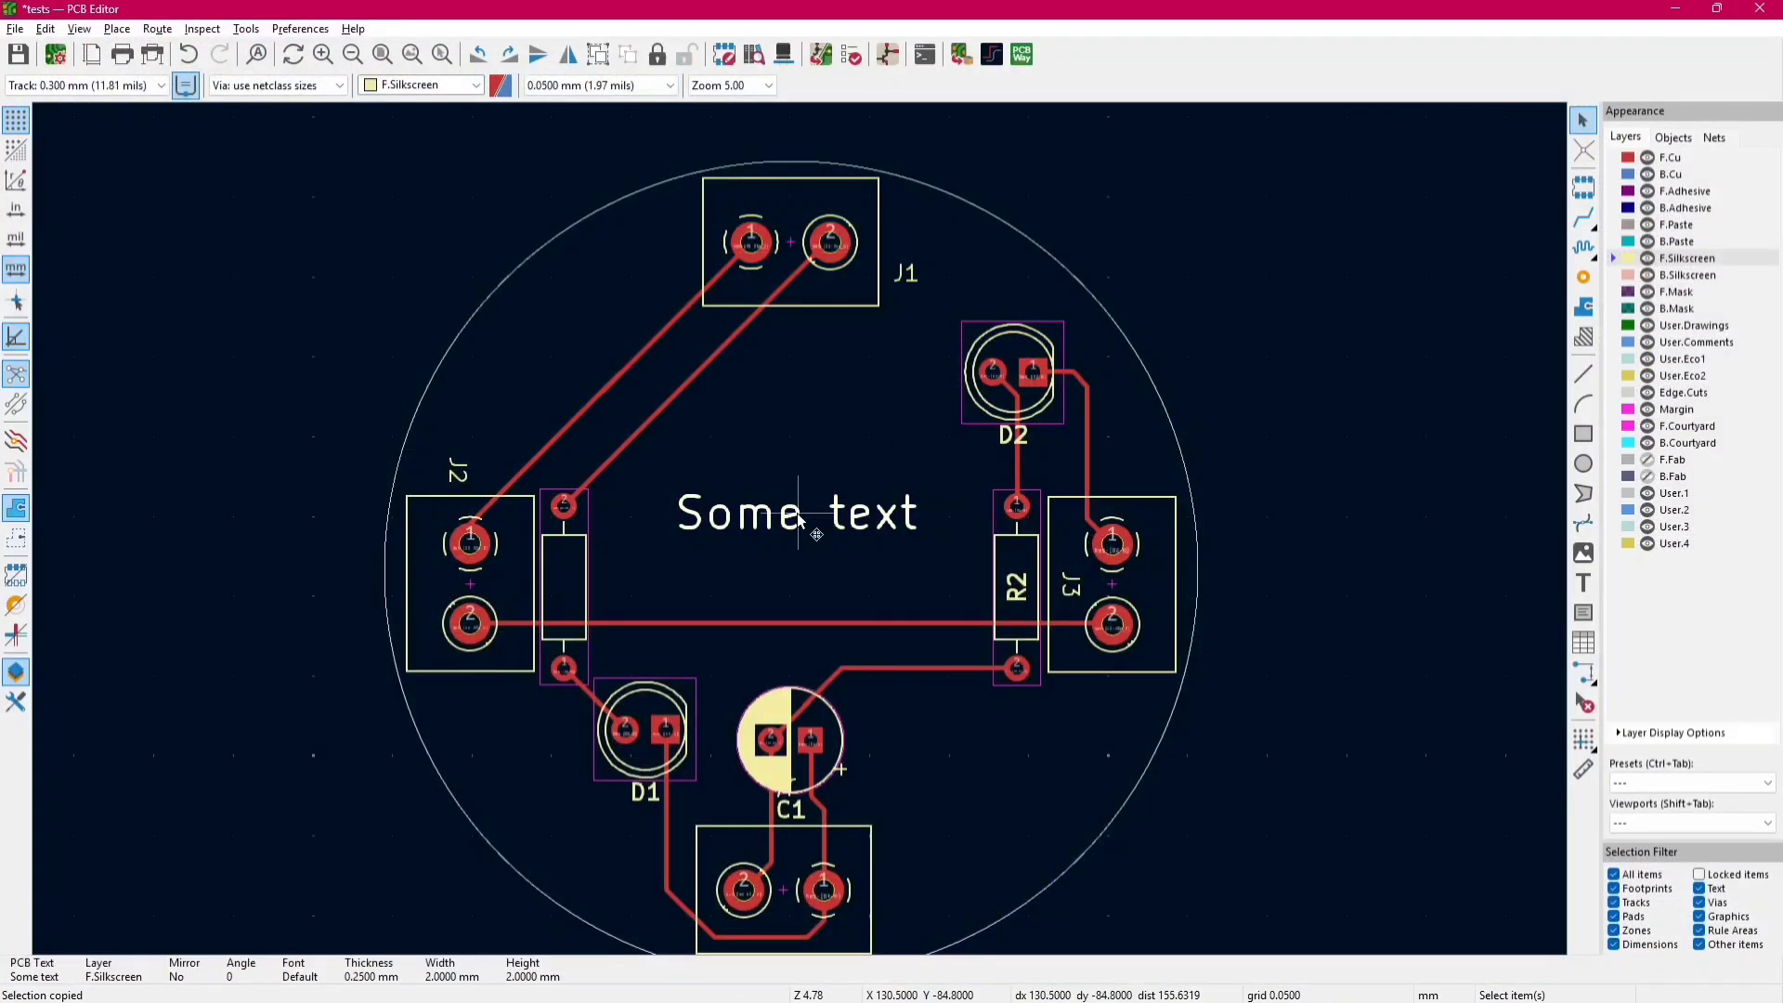
# - Make the 'Some text' label knockout, keeping the default font
pyautogui.doubleClick(800, 518)
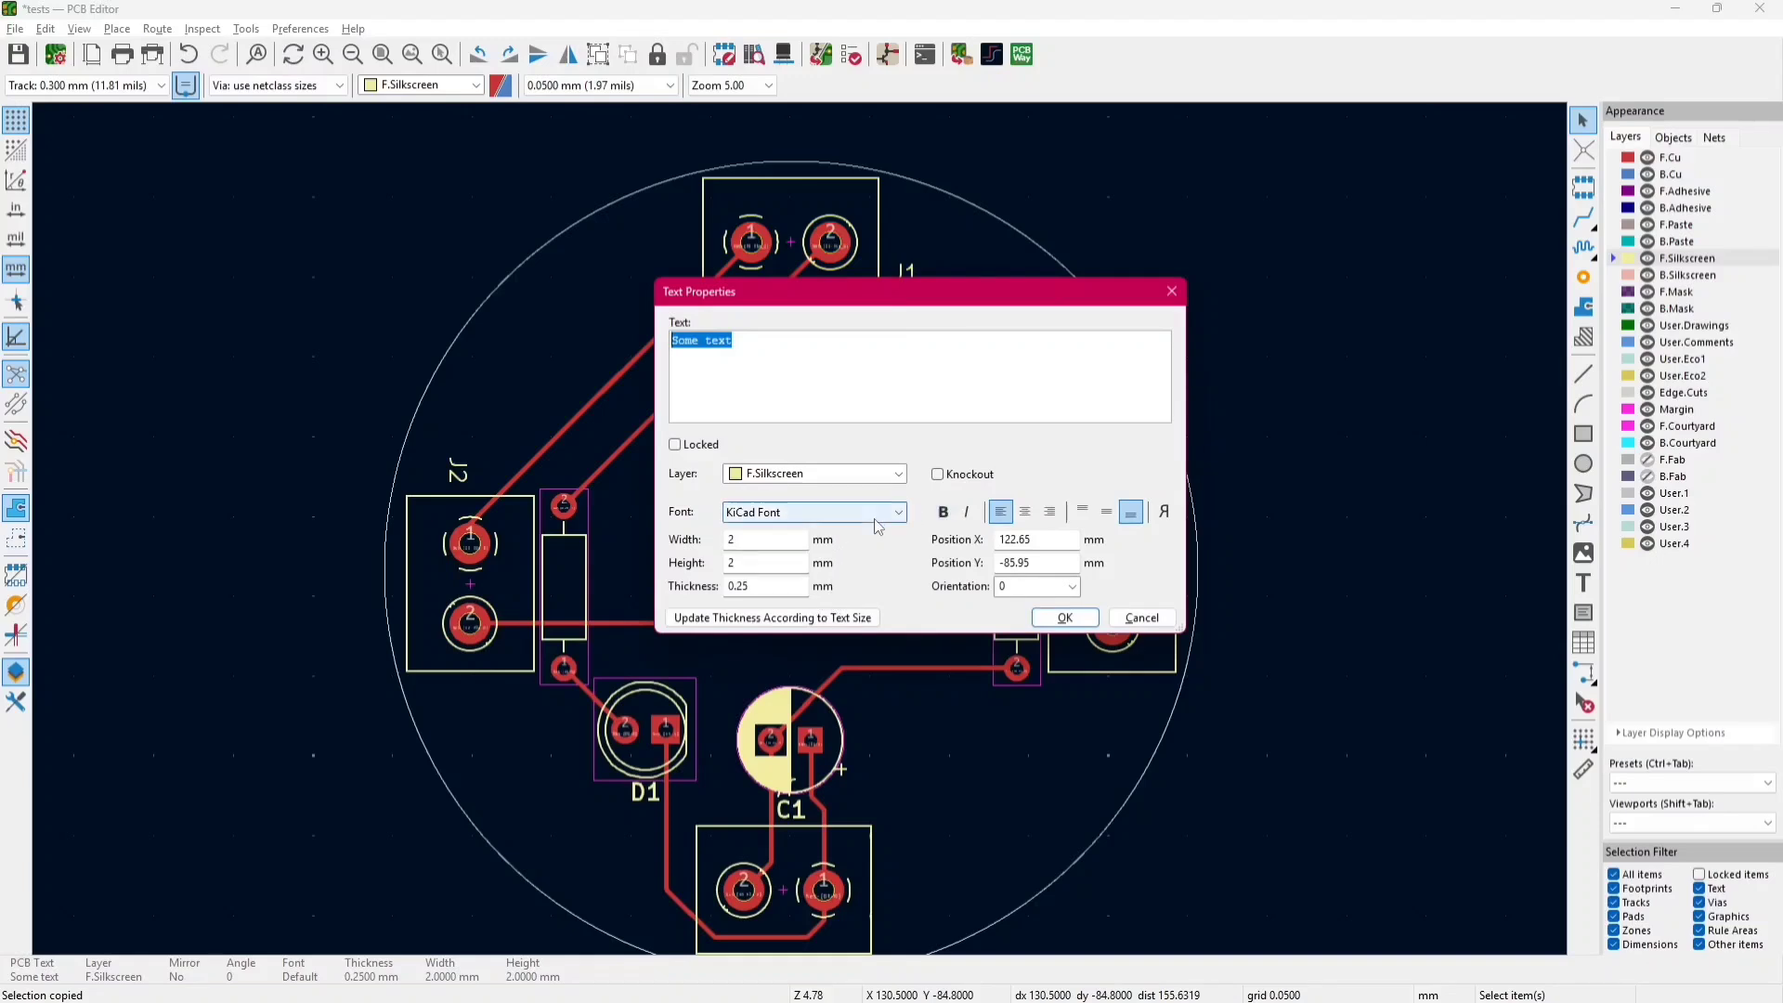
pyautogui.click(842, 511)
pyautogui.click(848, 530)
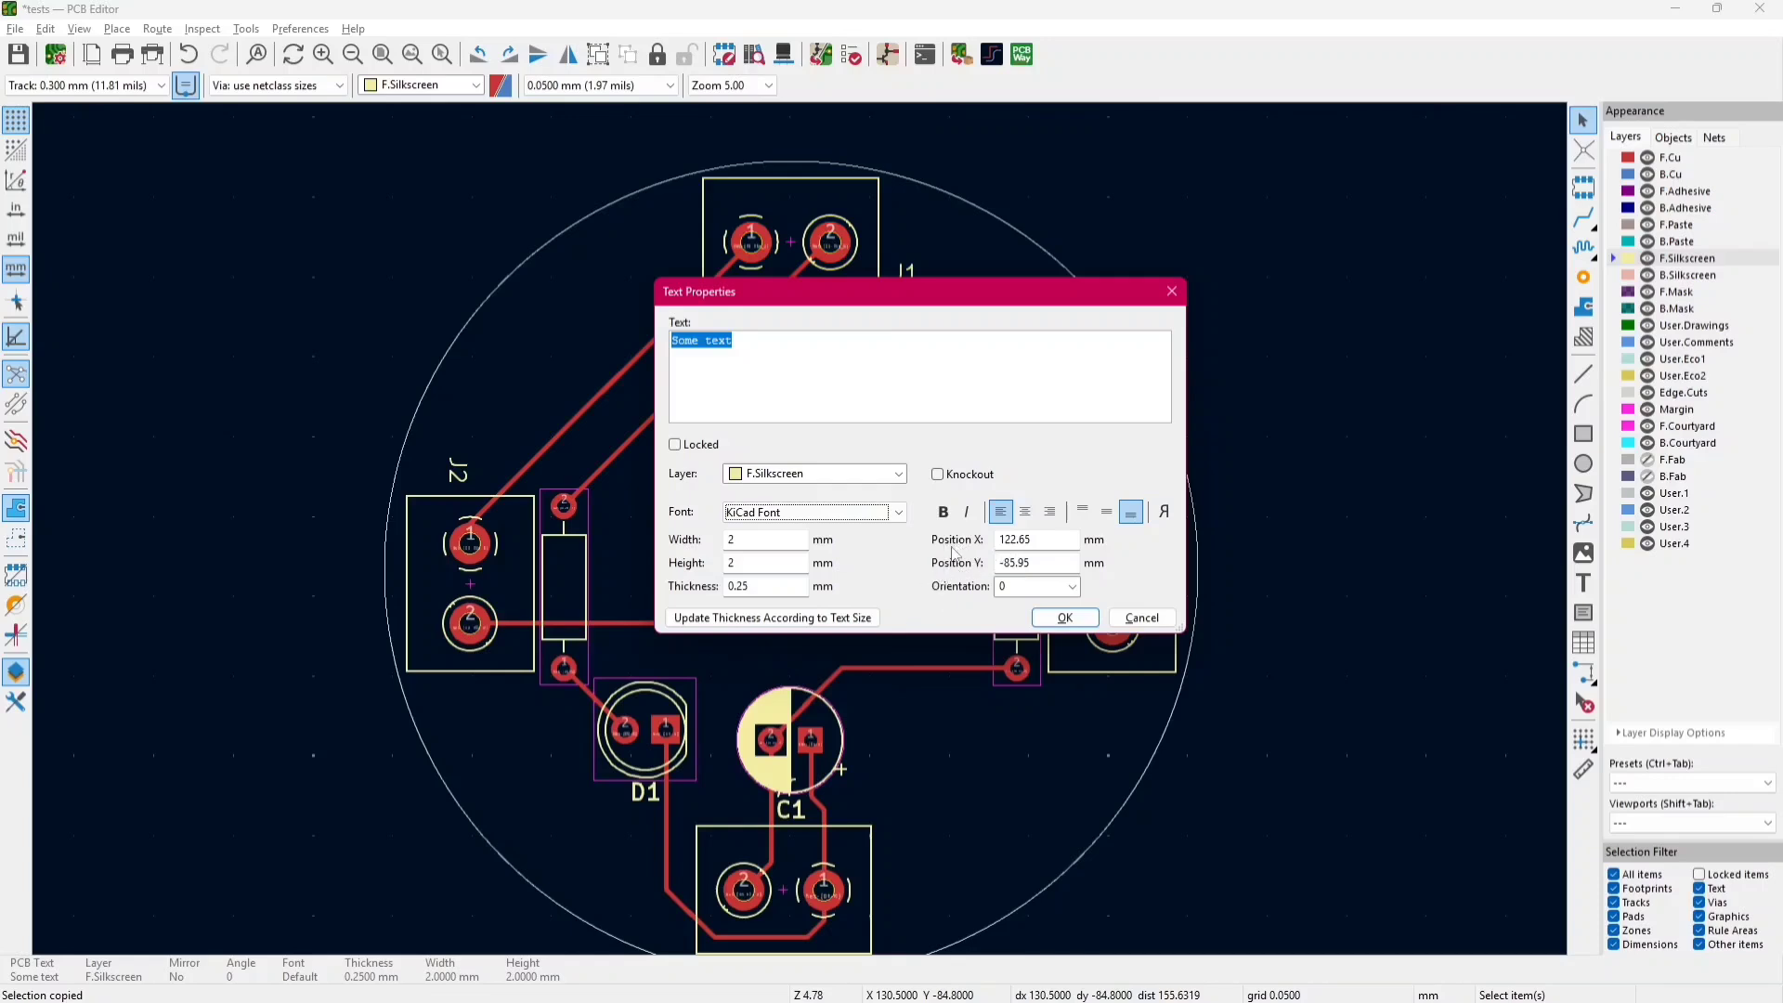
pyautogui.click(938, 474)
pyautogui.click(1060, 617)
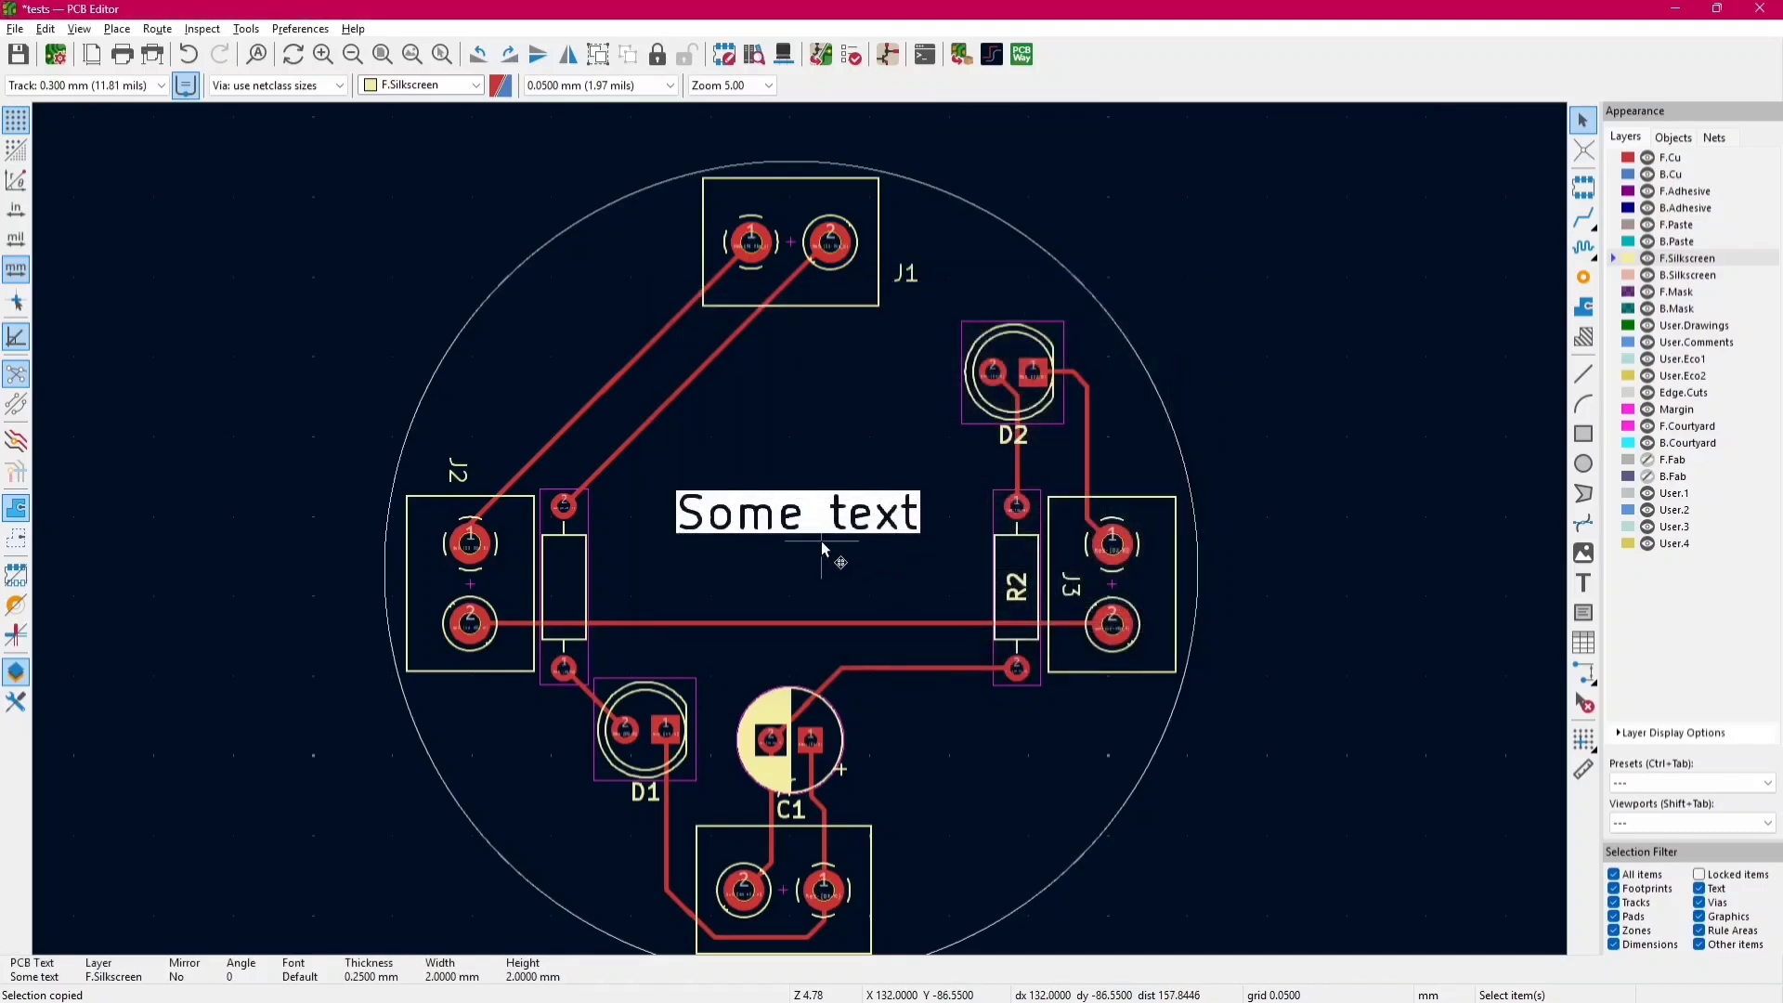
# - Inspect the knockout 'Some text' label in the 3D view
pyautogui.click(780, 470)
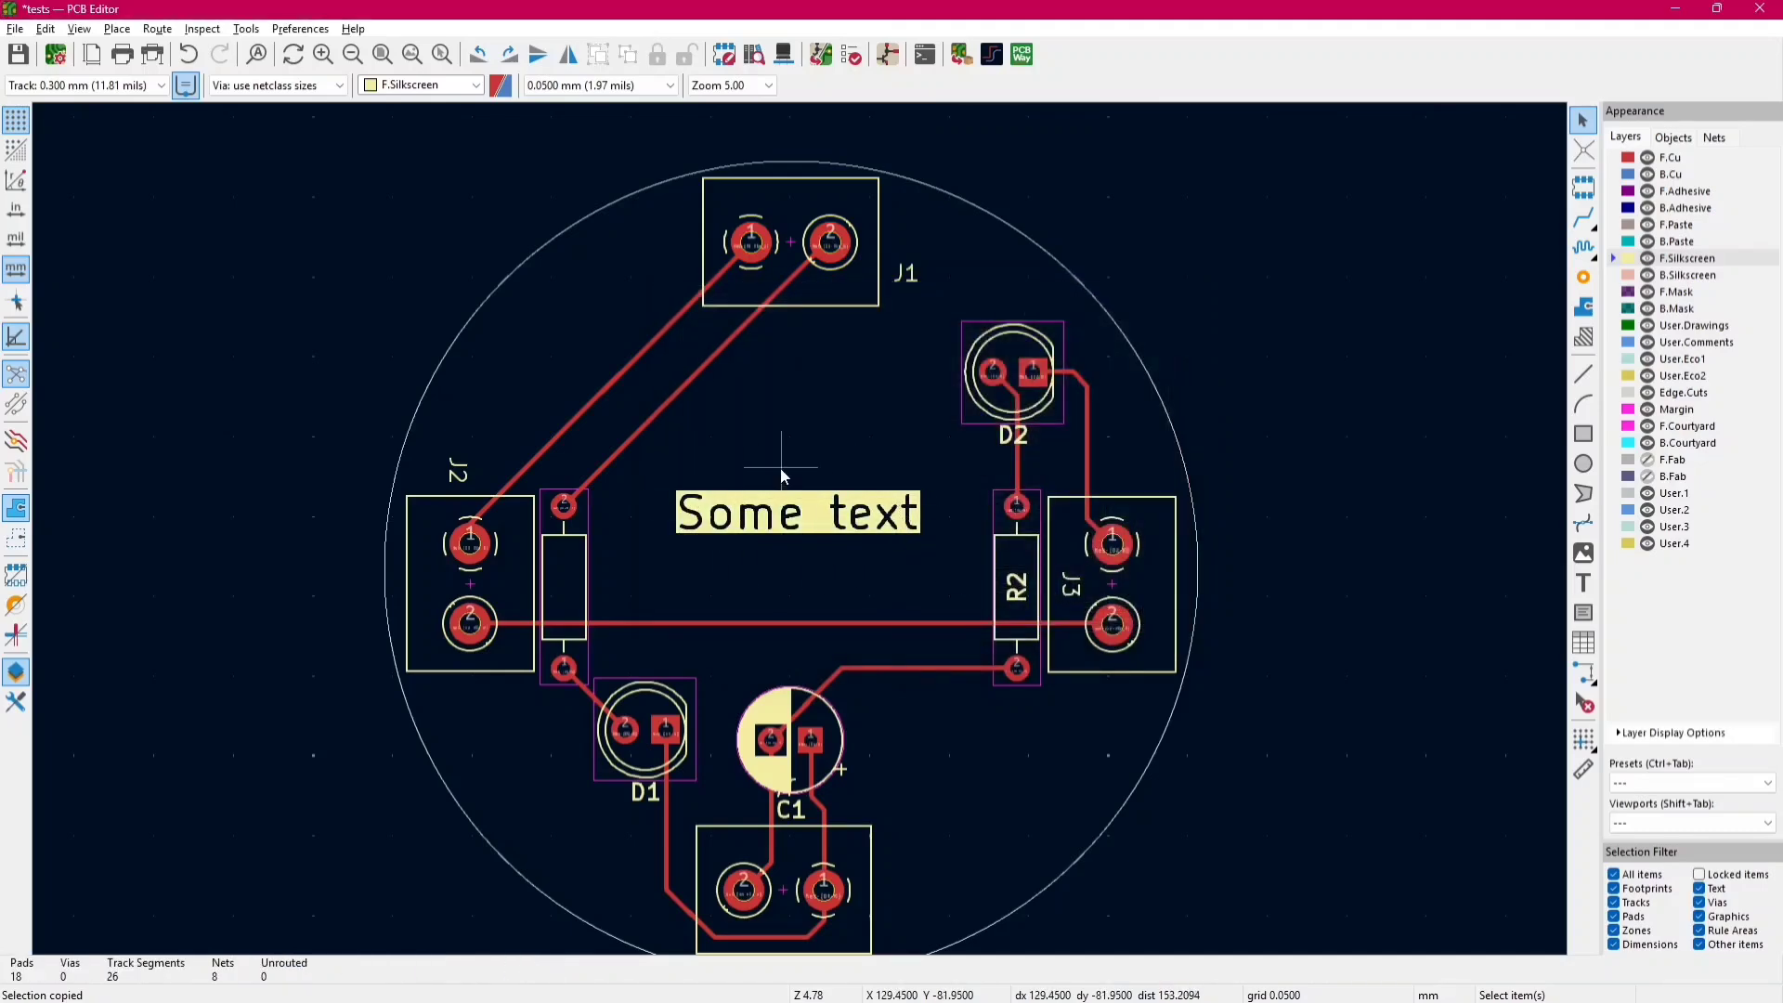
pyautogui.hotkey('alt', '3')
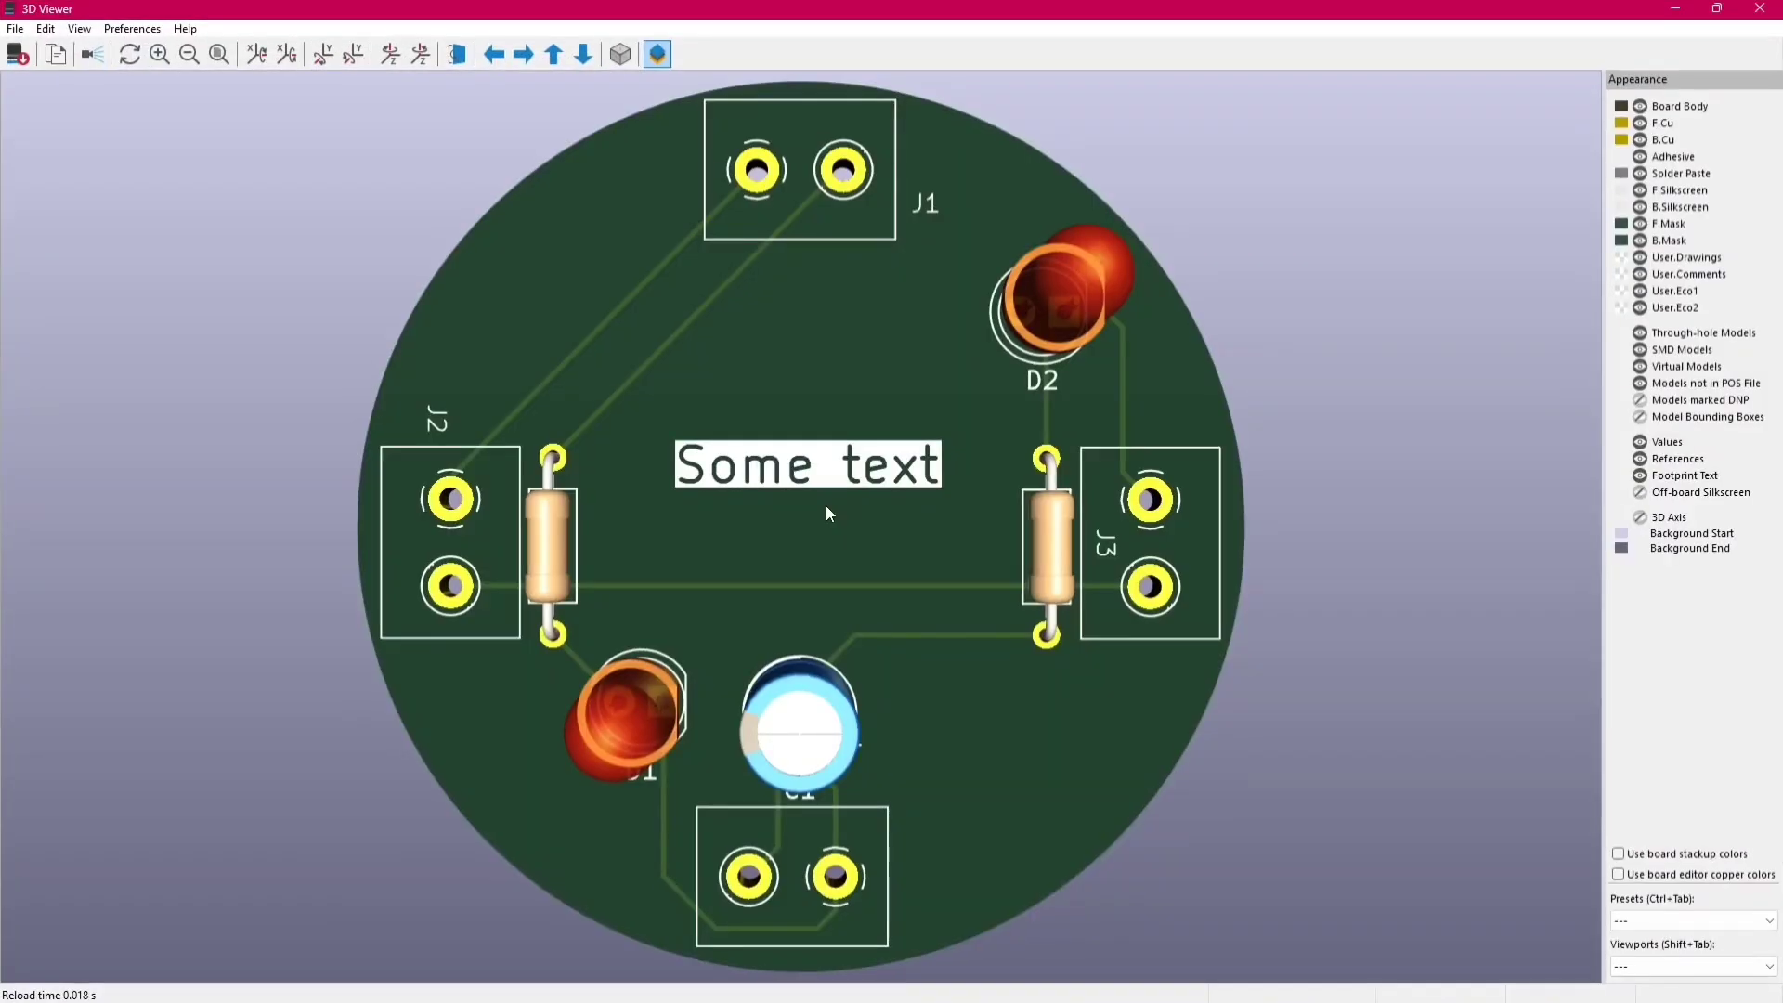
pyautogui.scroll(3, 826, 513)
pyautogui.moveTo(824, 507); pyautogui.dragTo(788, 576, button='middle')
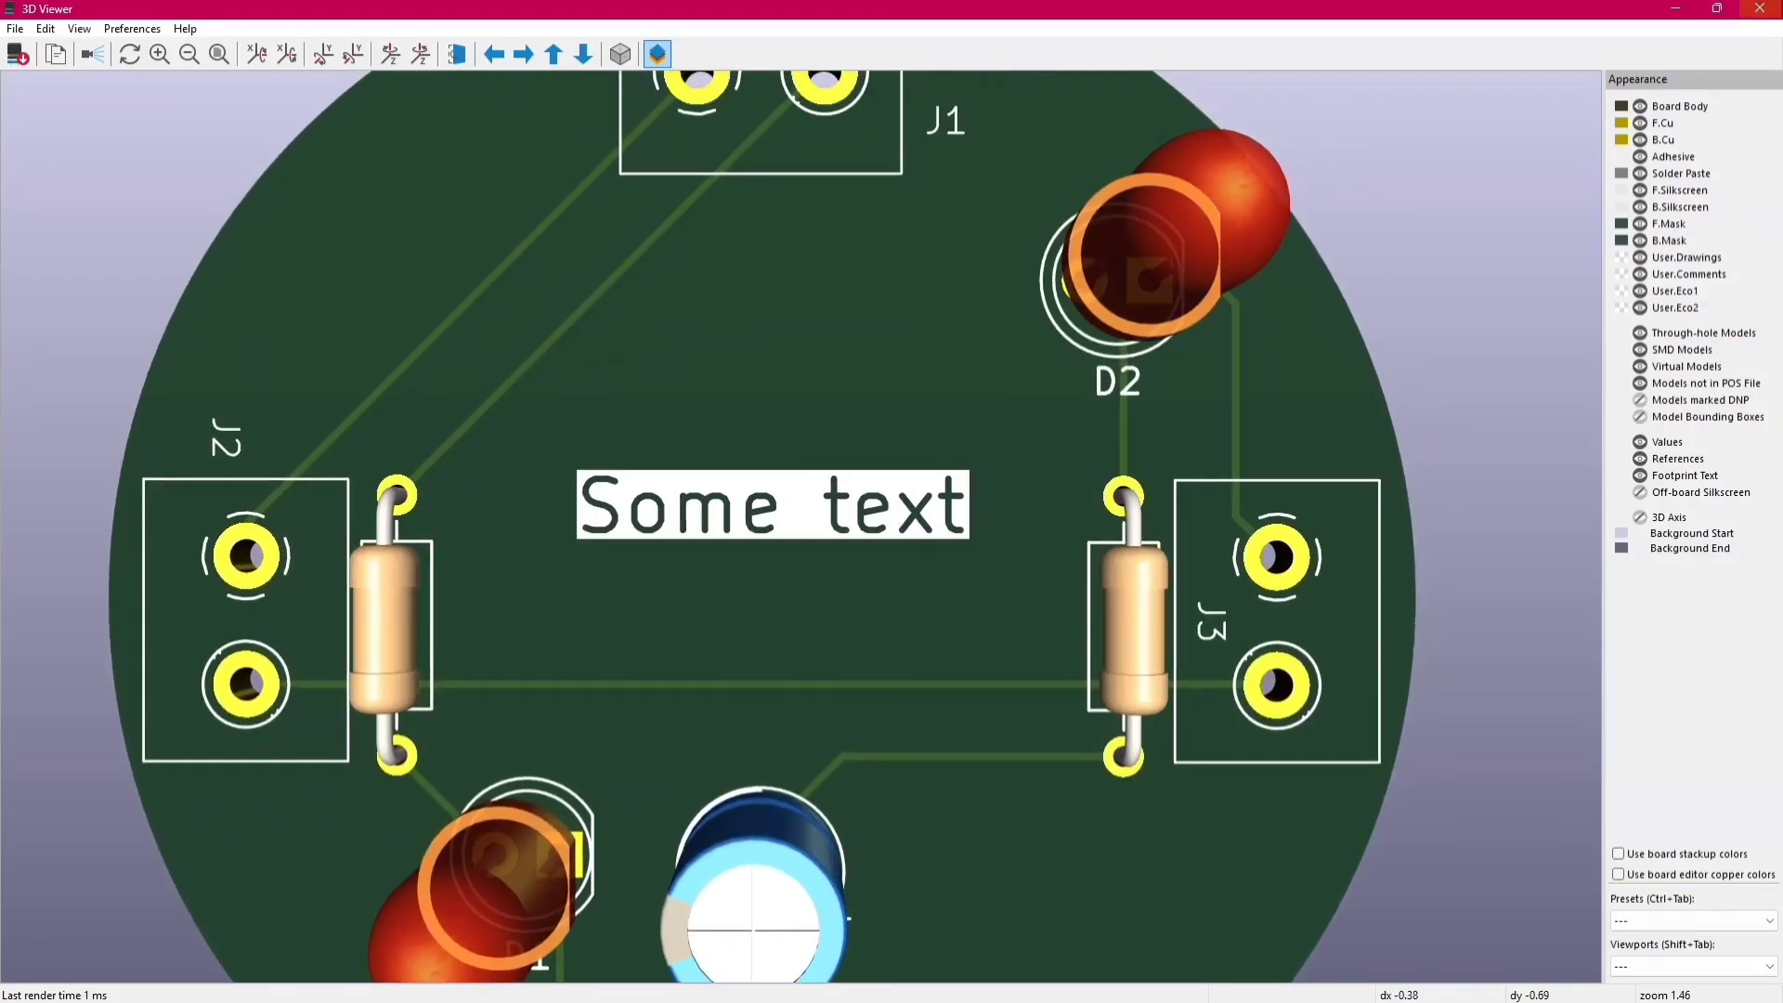
pyautogui.click(1760, 9)
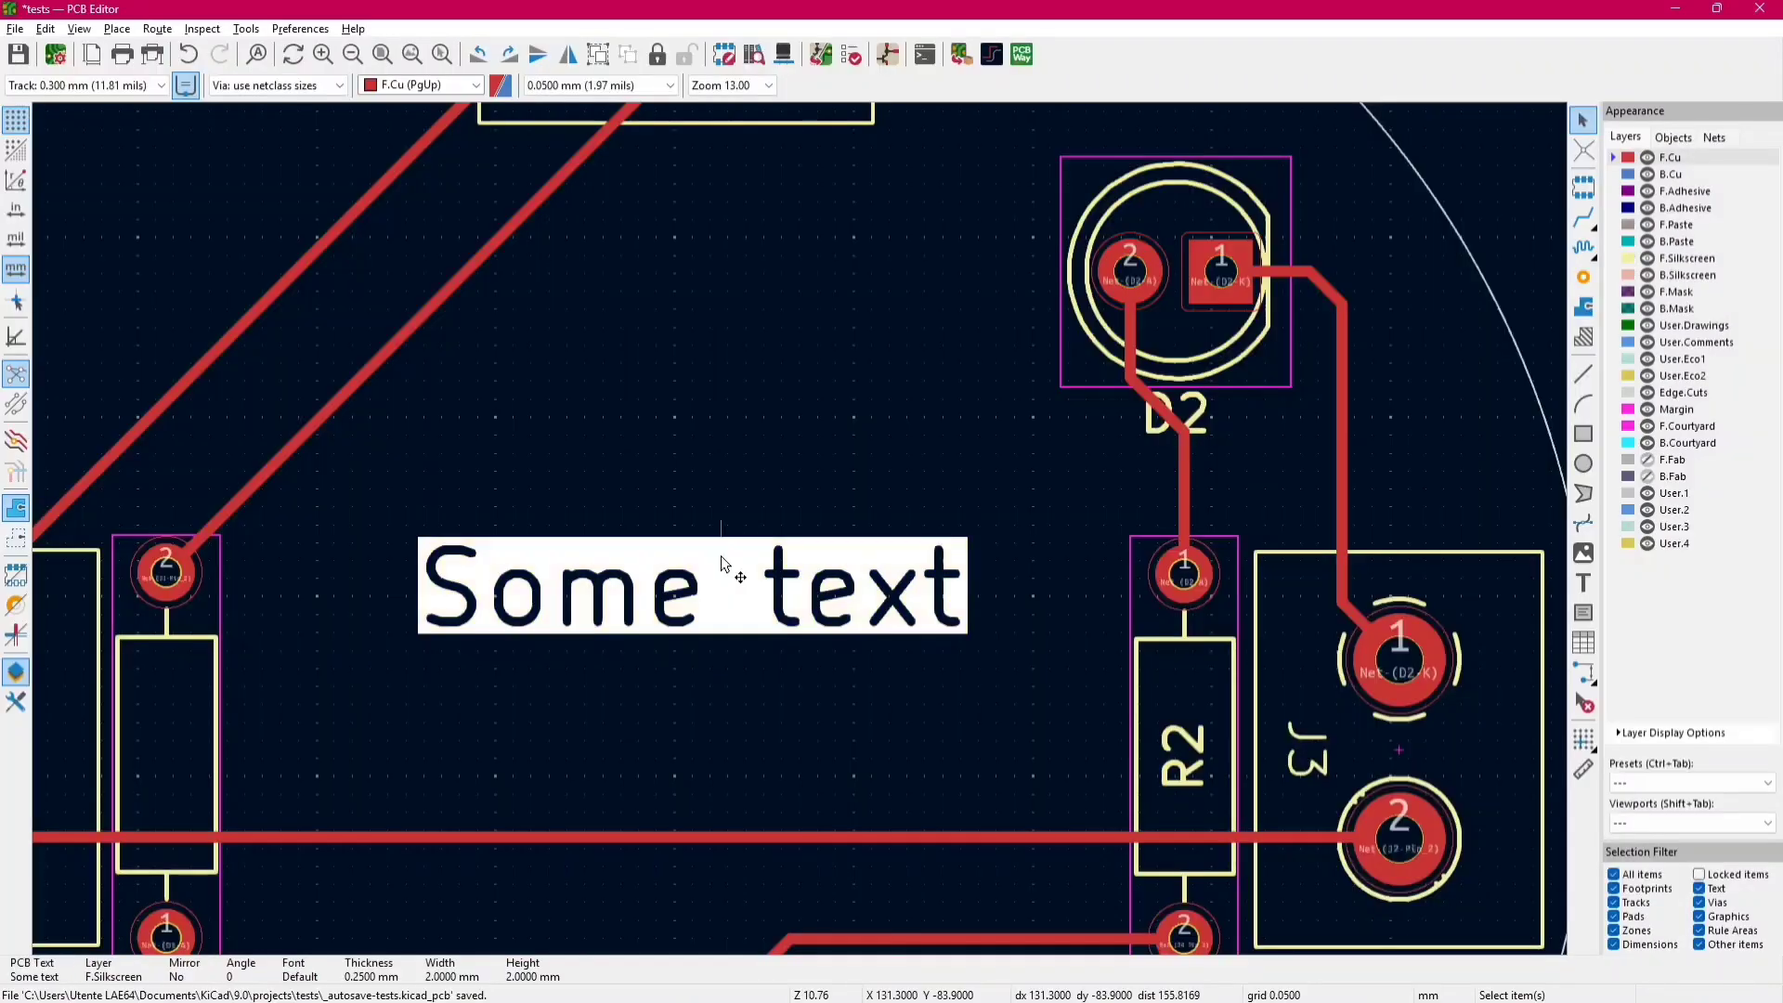
pyautogui.doubleClick(728, 569)
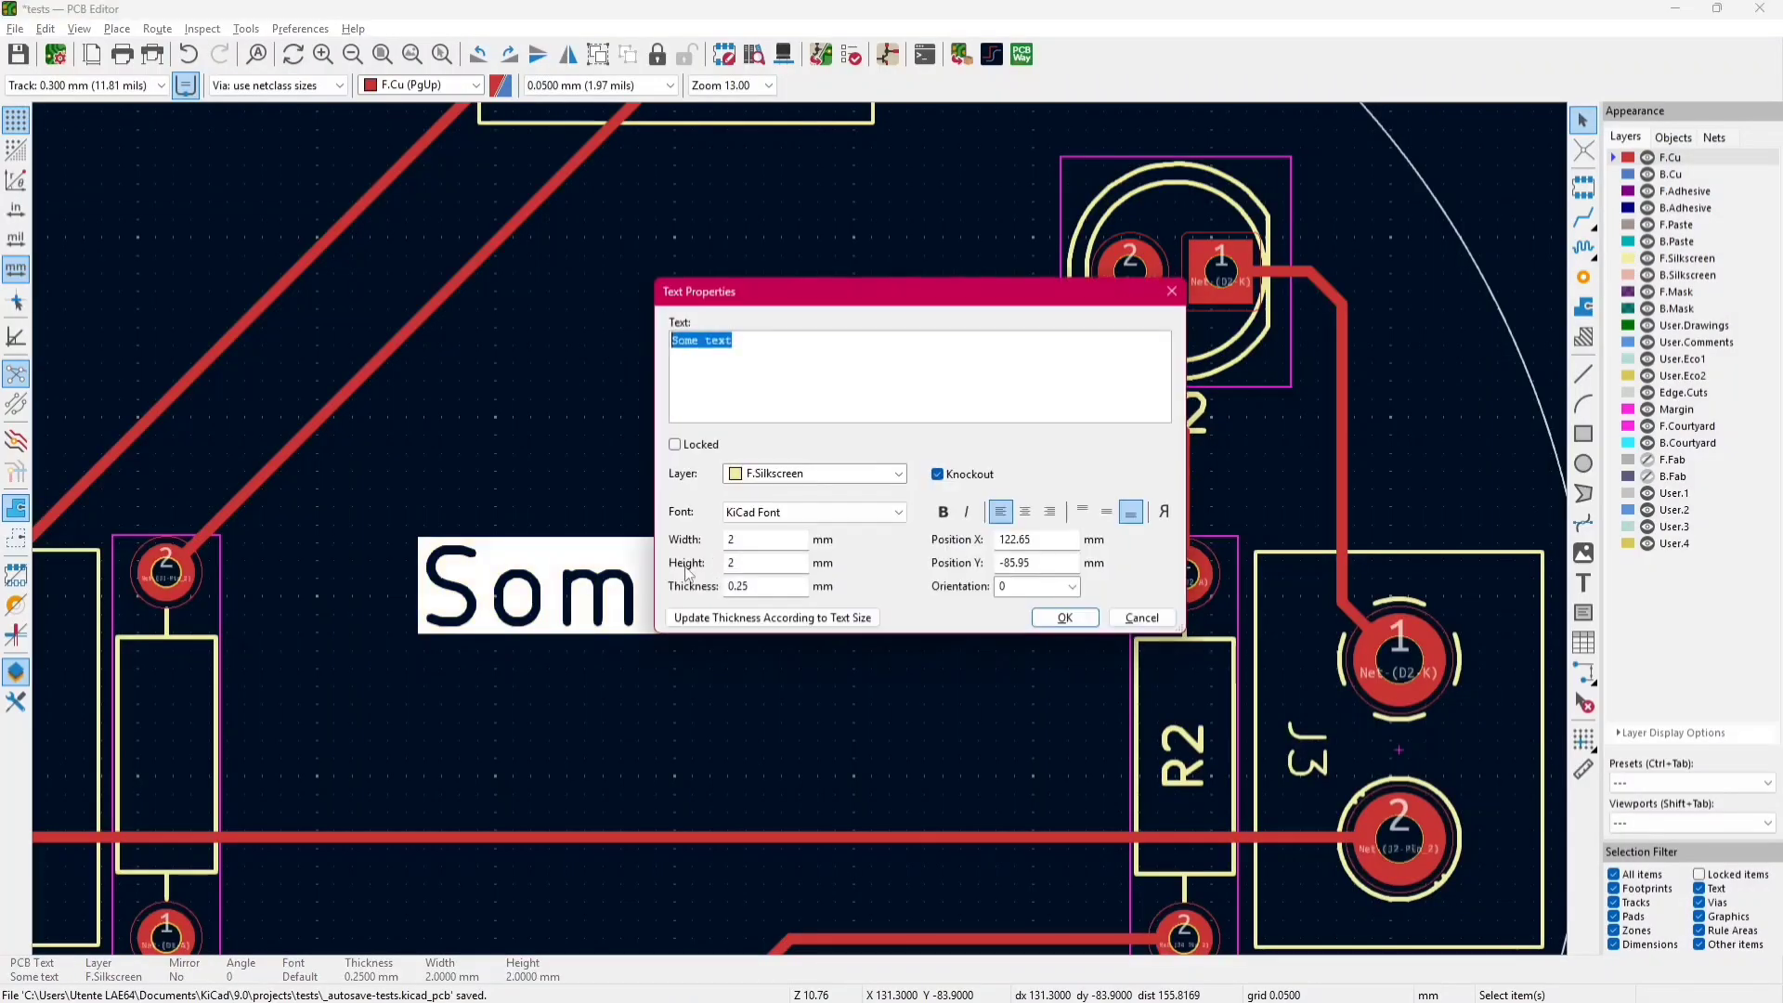
pyautogui.click(786, 528)
pyautogui.scroll(-5, 761, 576)
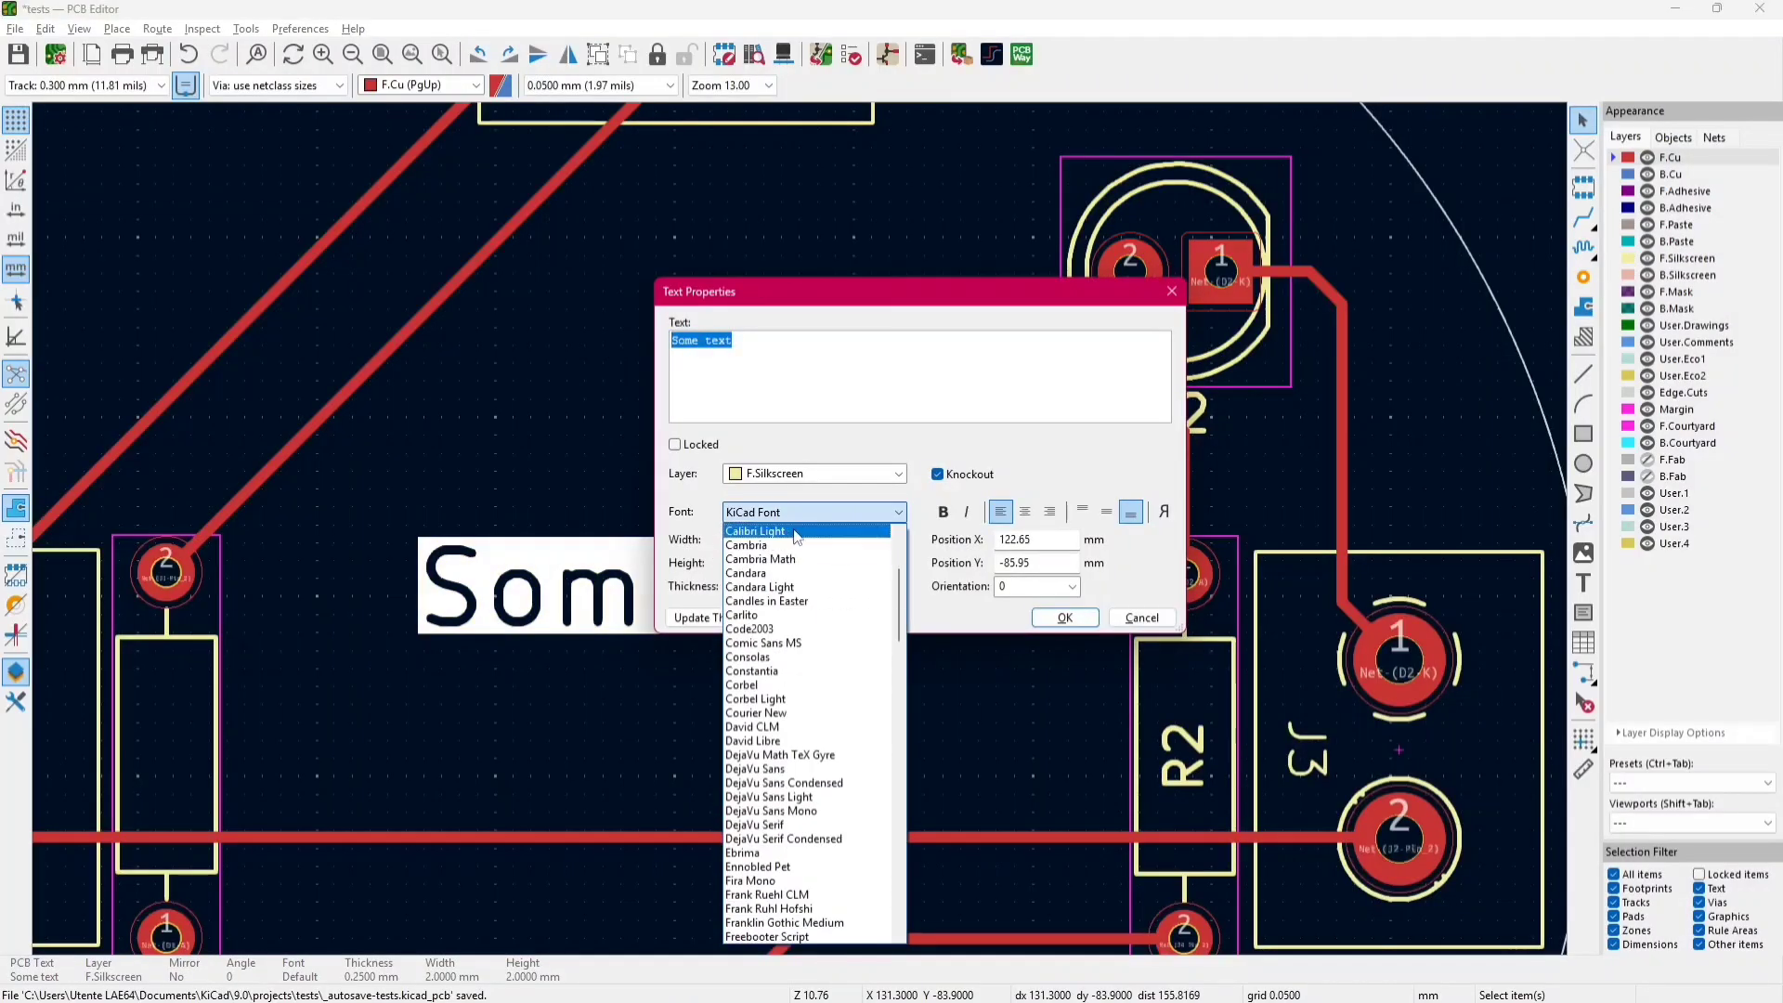
pyautogui.scroll(-15, 829, 716)
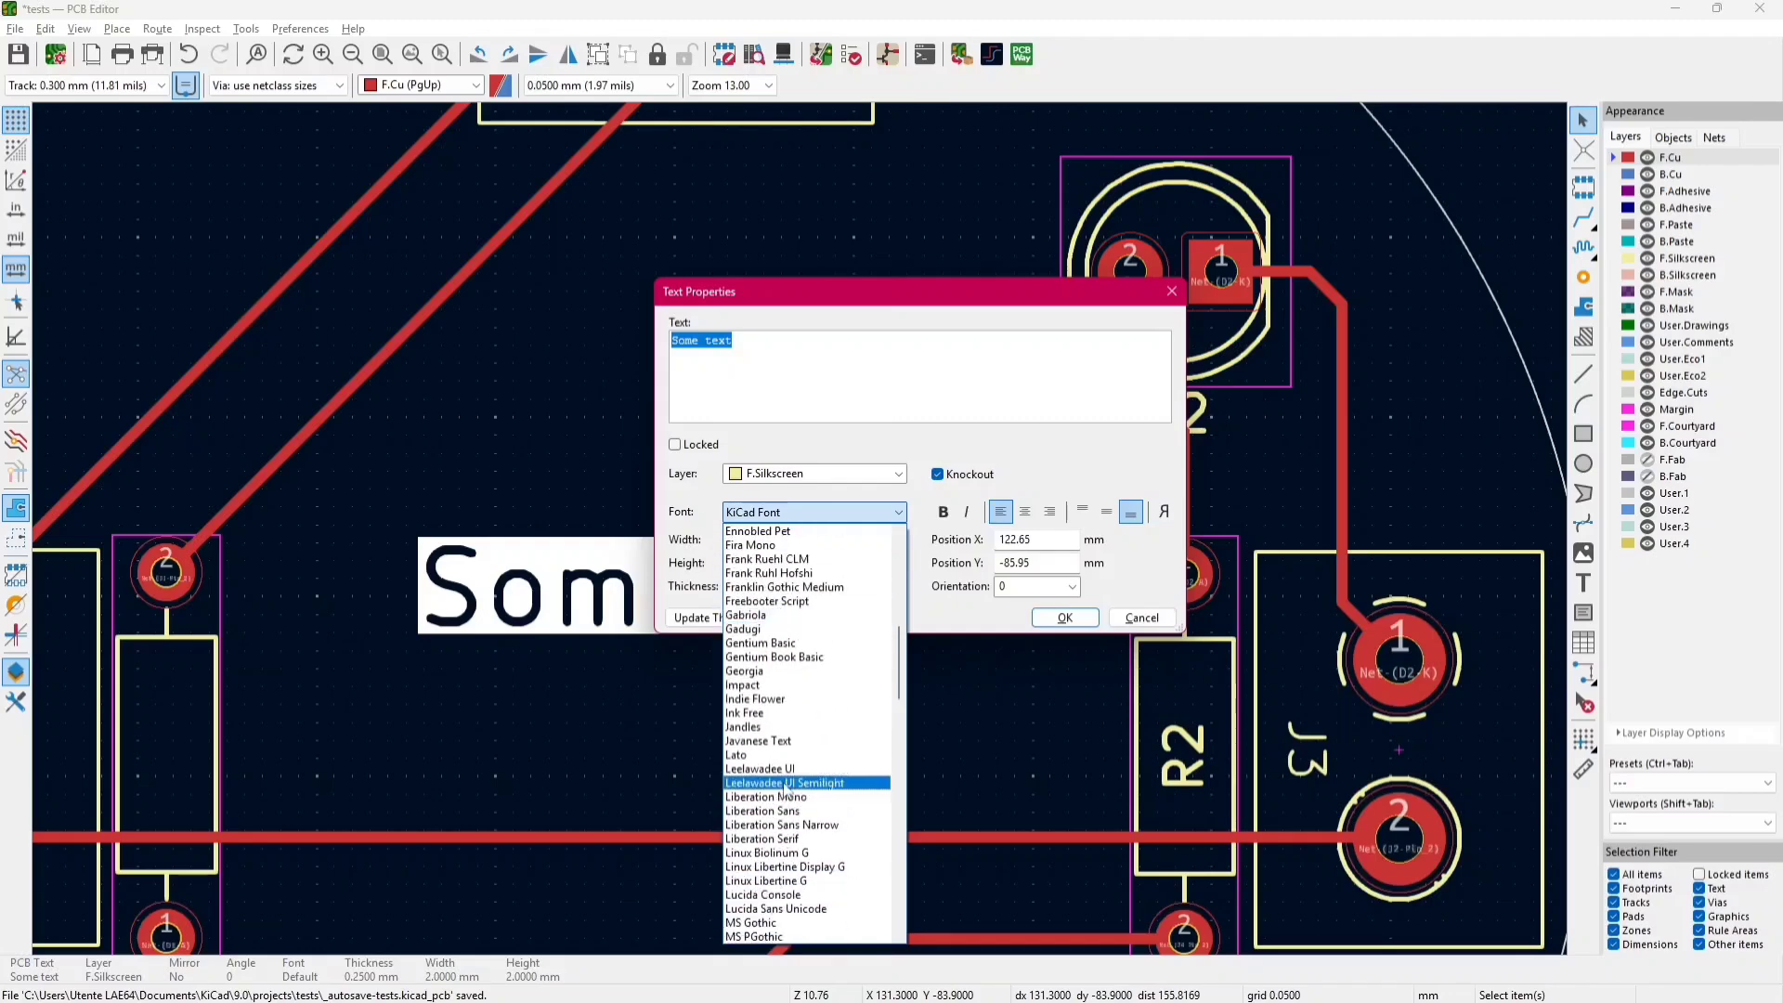
pyautogui.scroll(-12, 829, 716)
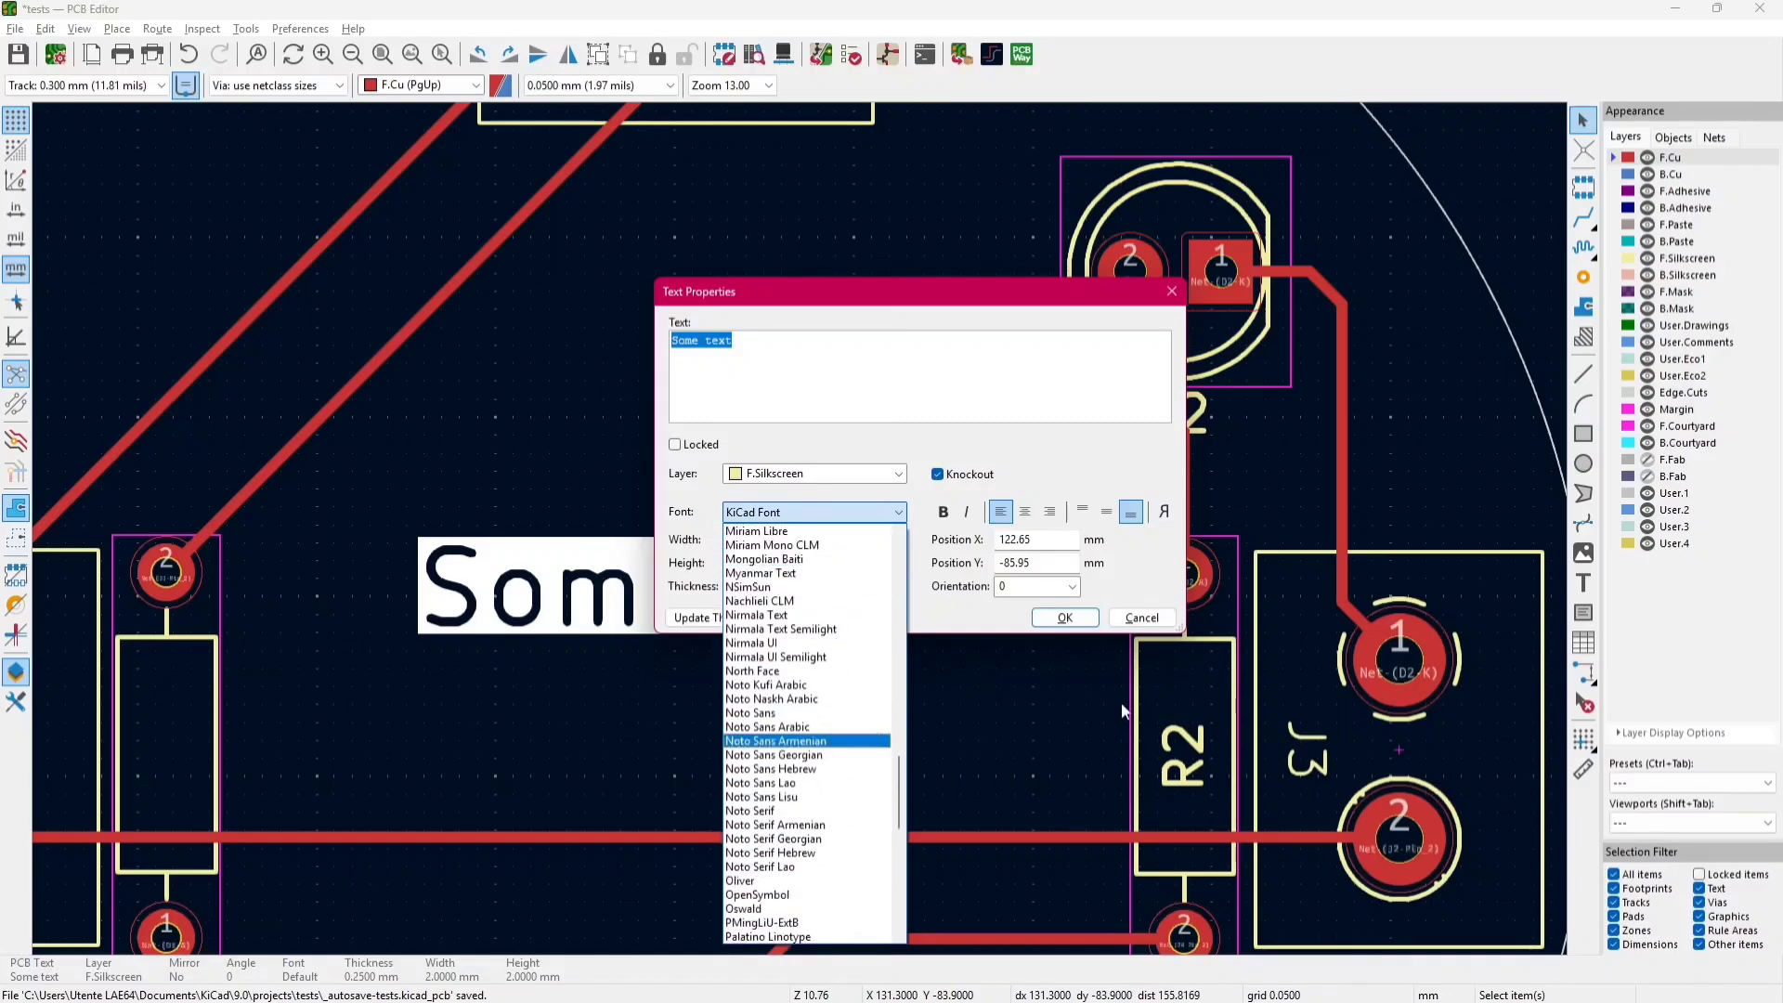
pyautogui.click(1142, 619)
pyautogui.click(1142, 619)
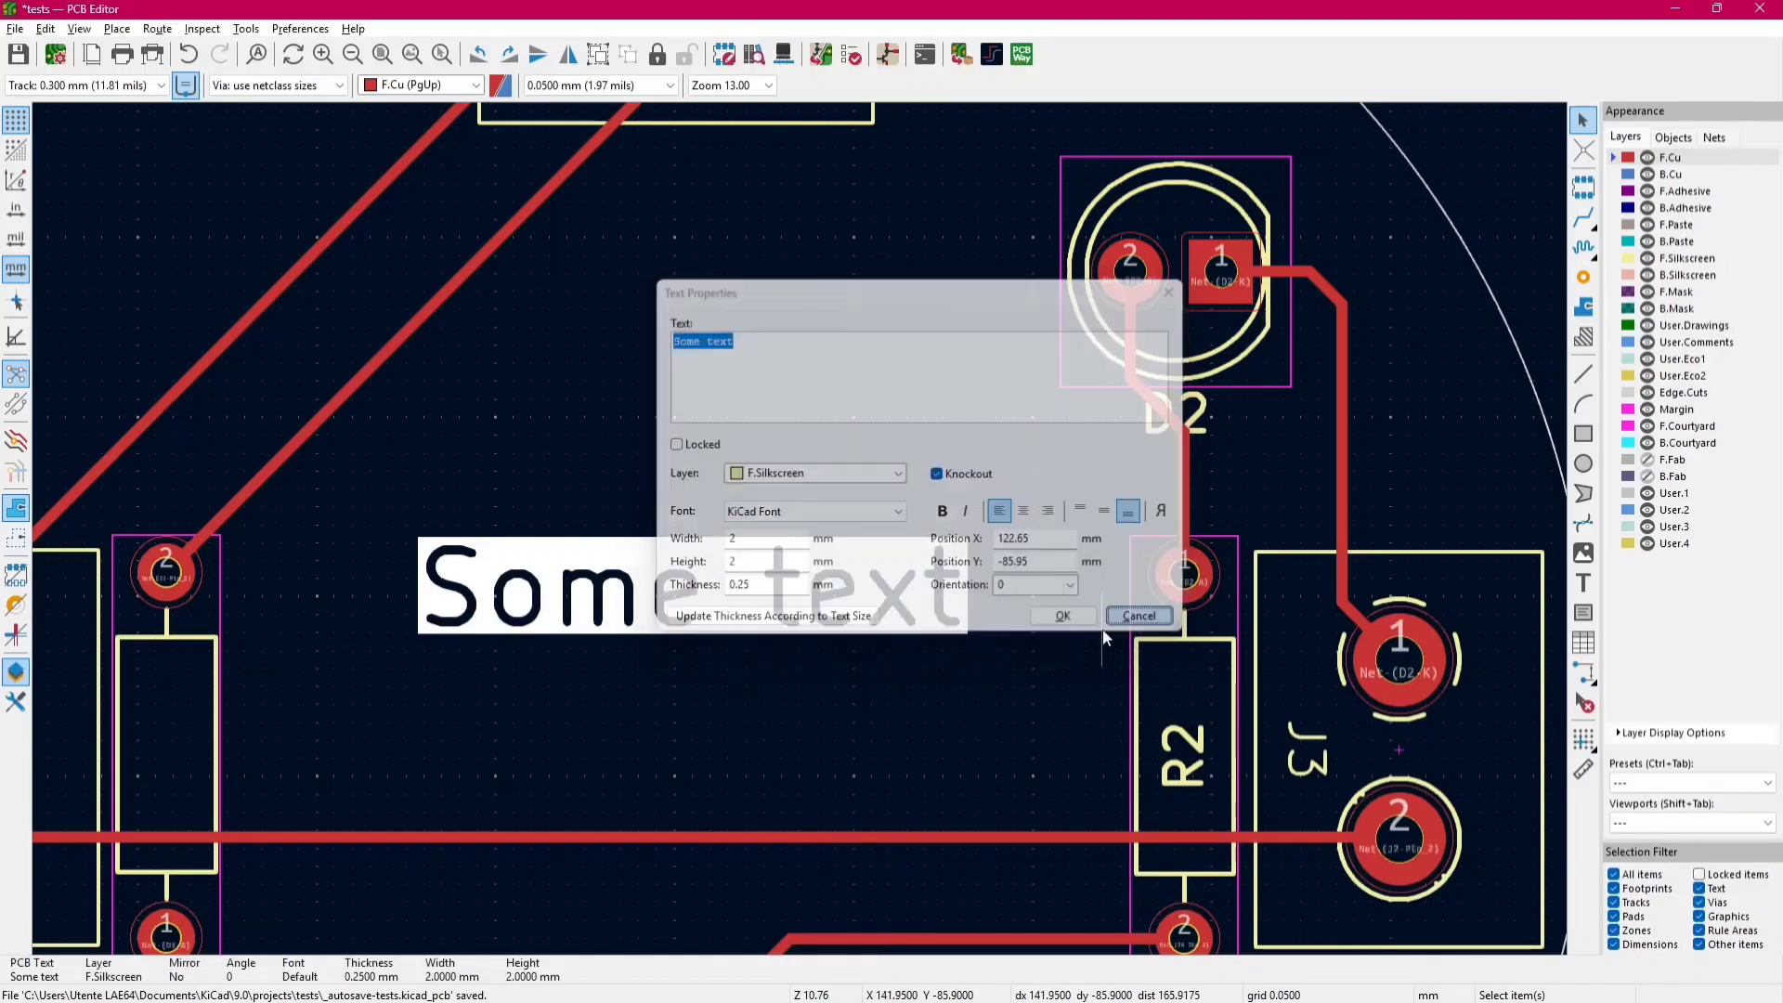
# - Save signatrue.zip from the Signatrue entry on Font.Download and open the archive in WinRAR
pyautogui.hotkey('alt', 'Tab')
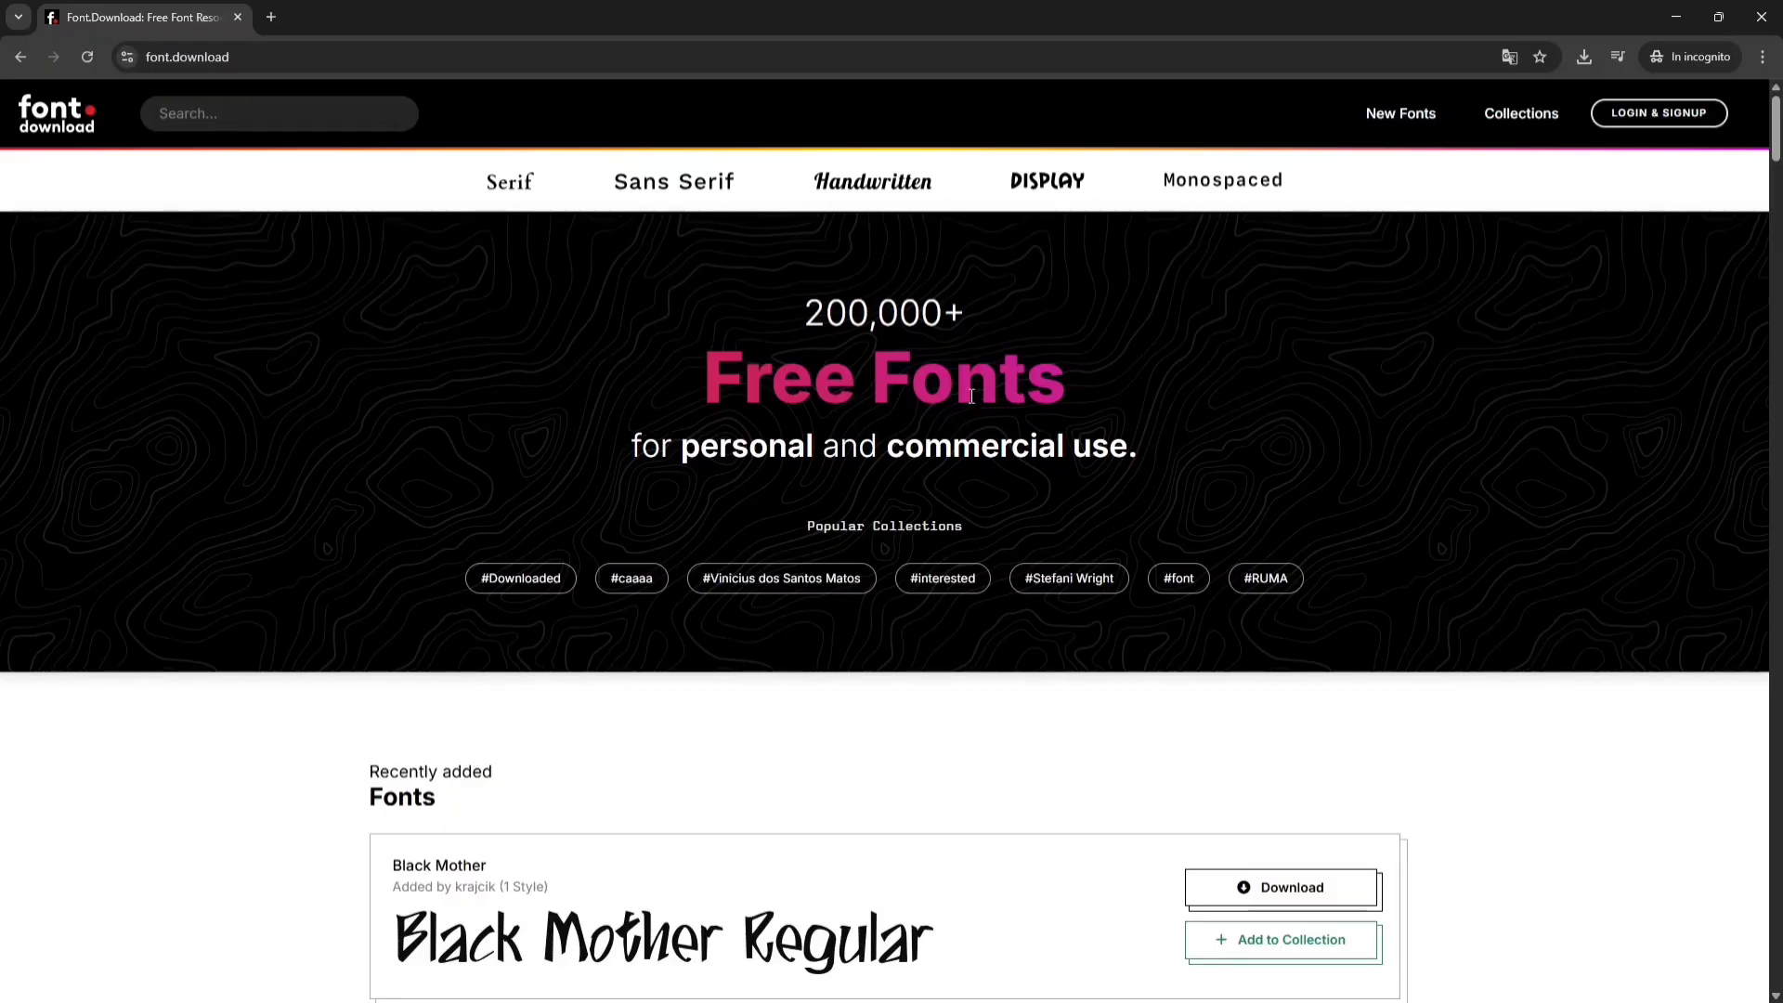
pyautogui.scroll(-7, 985, 364)
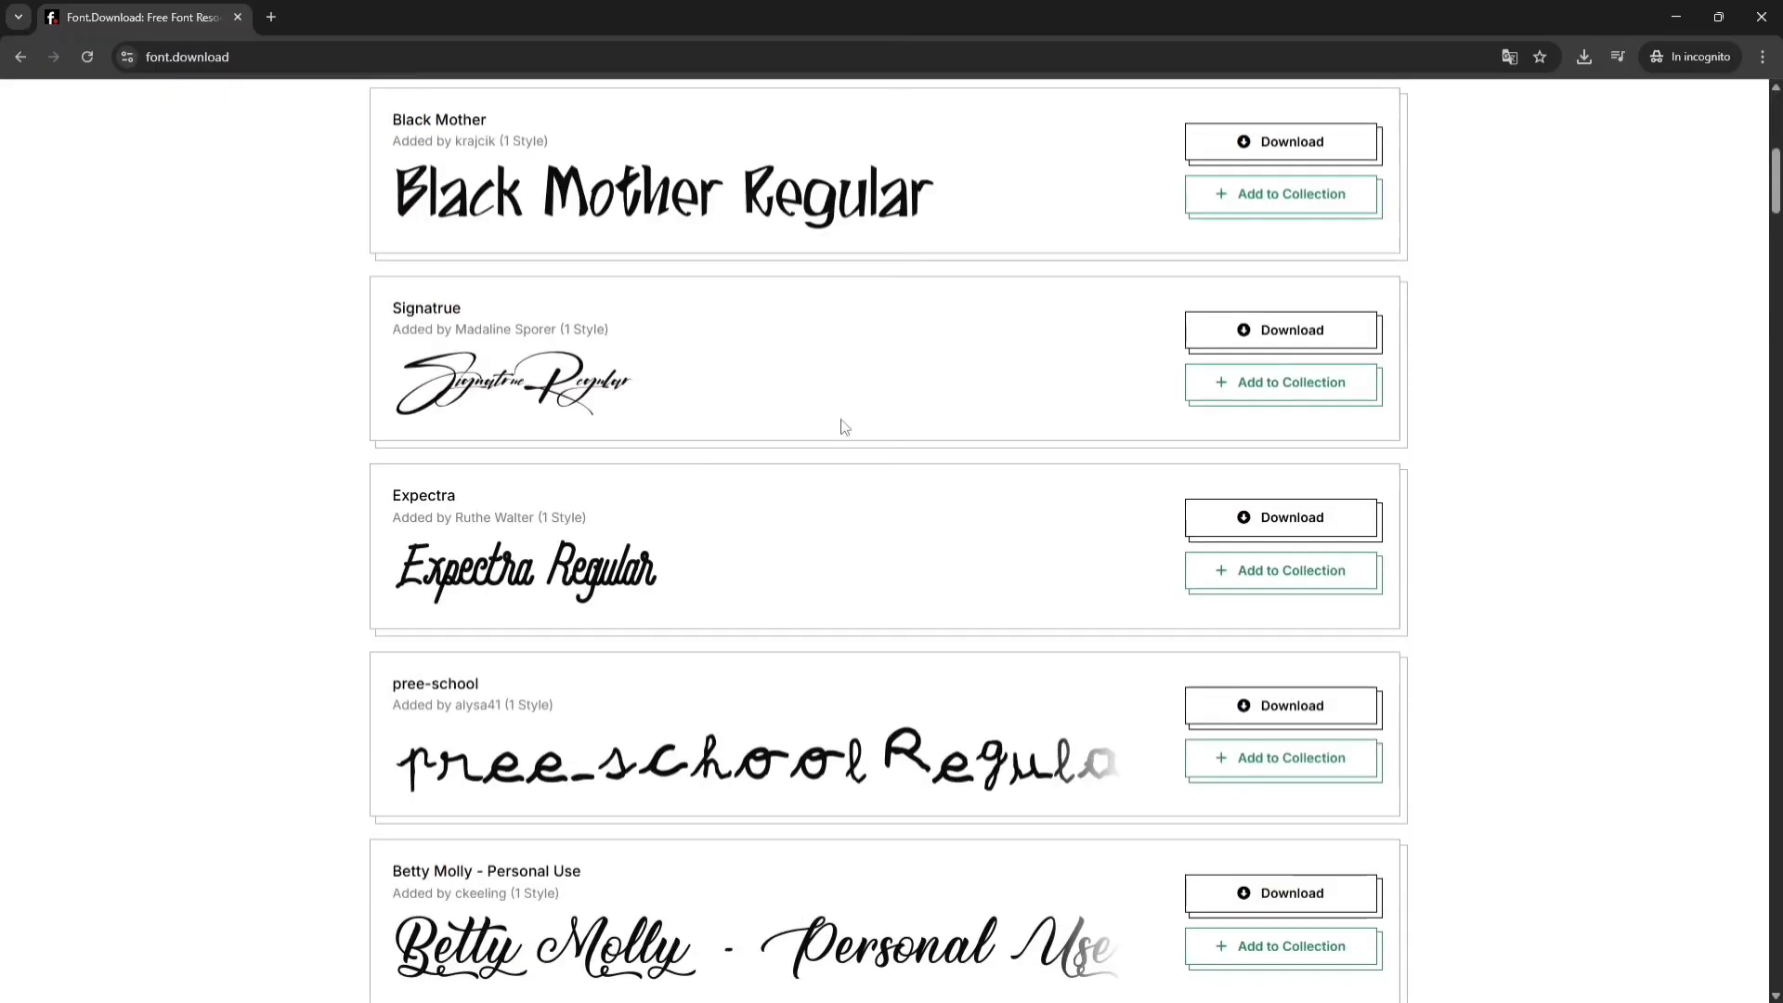
pyautogui.click(1318, 336)
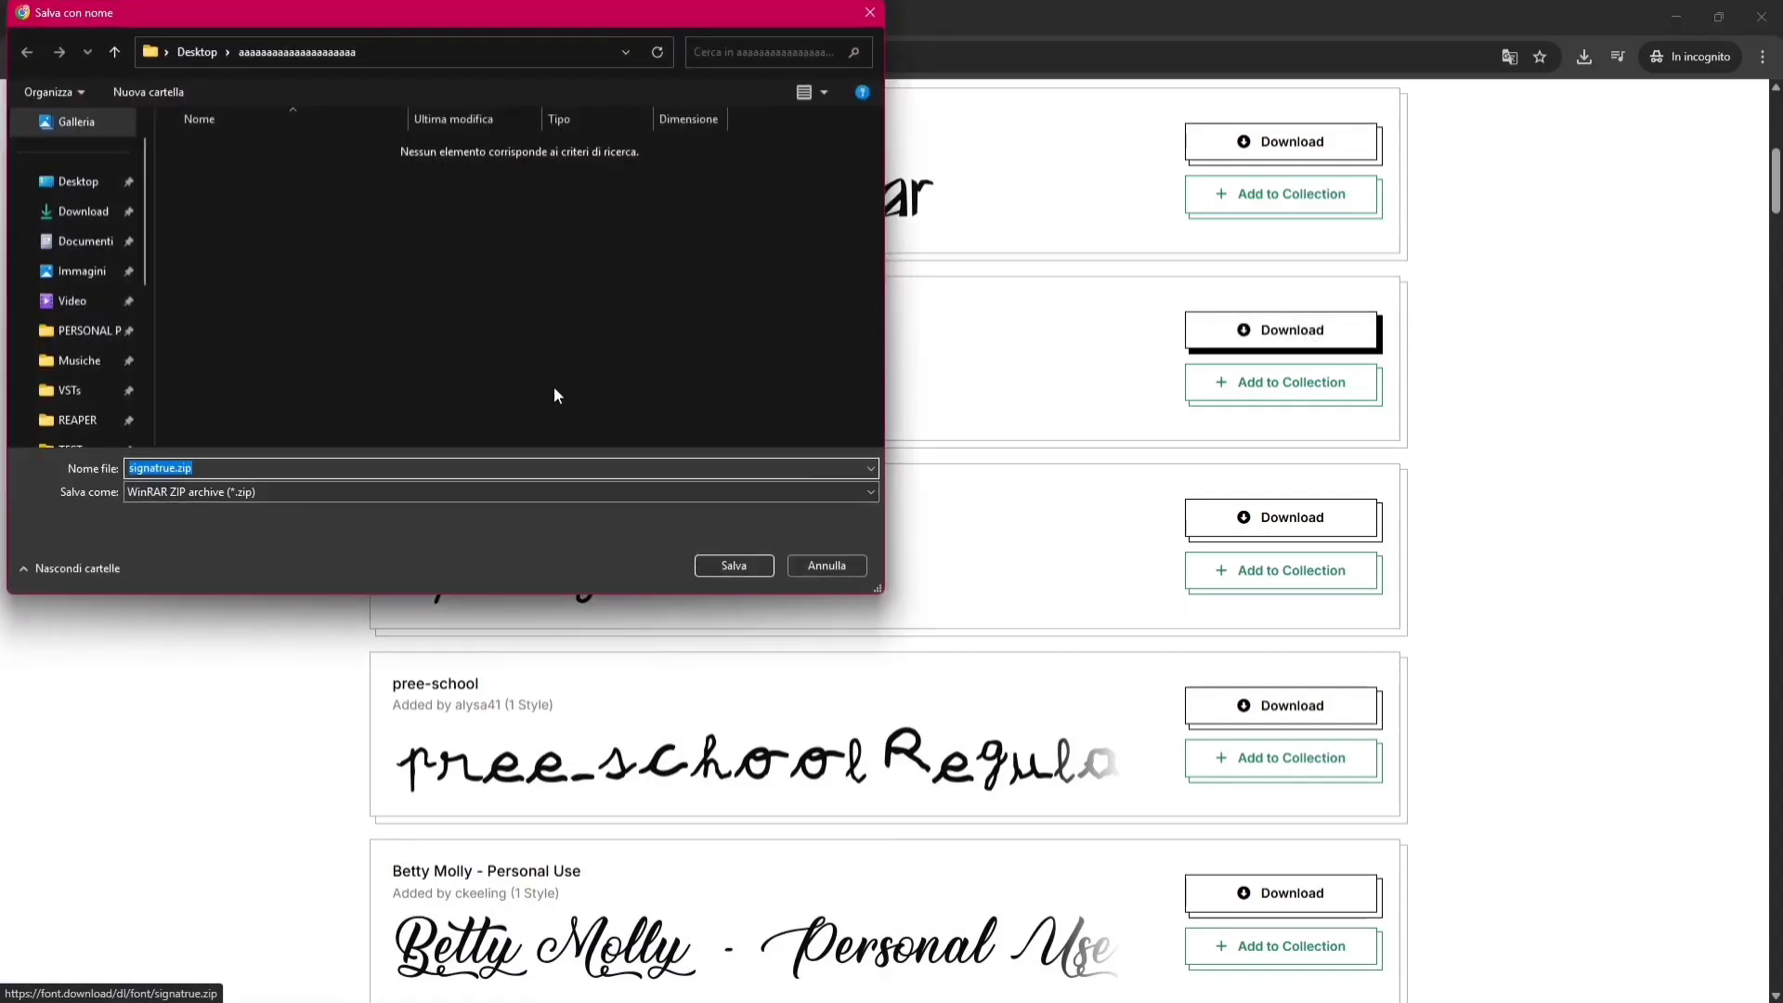
pyautogui.click(740, 568)
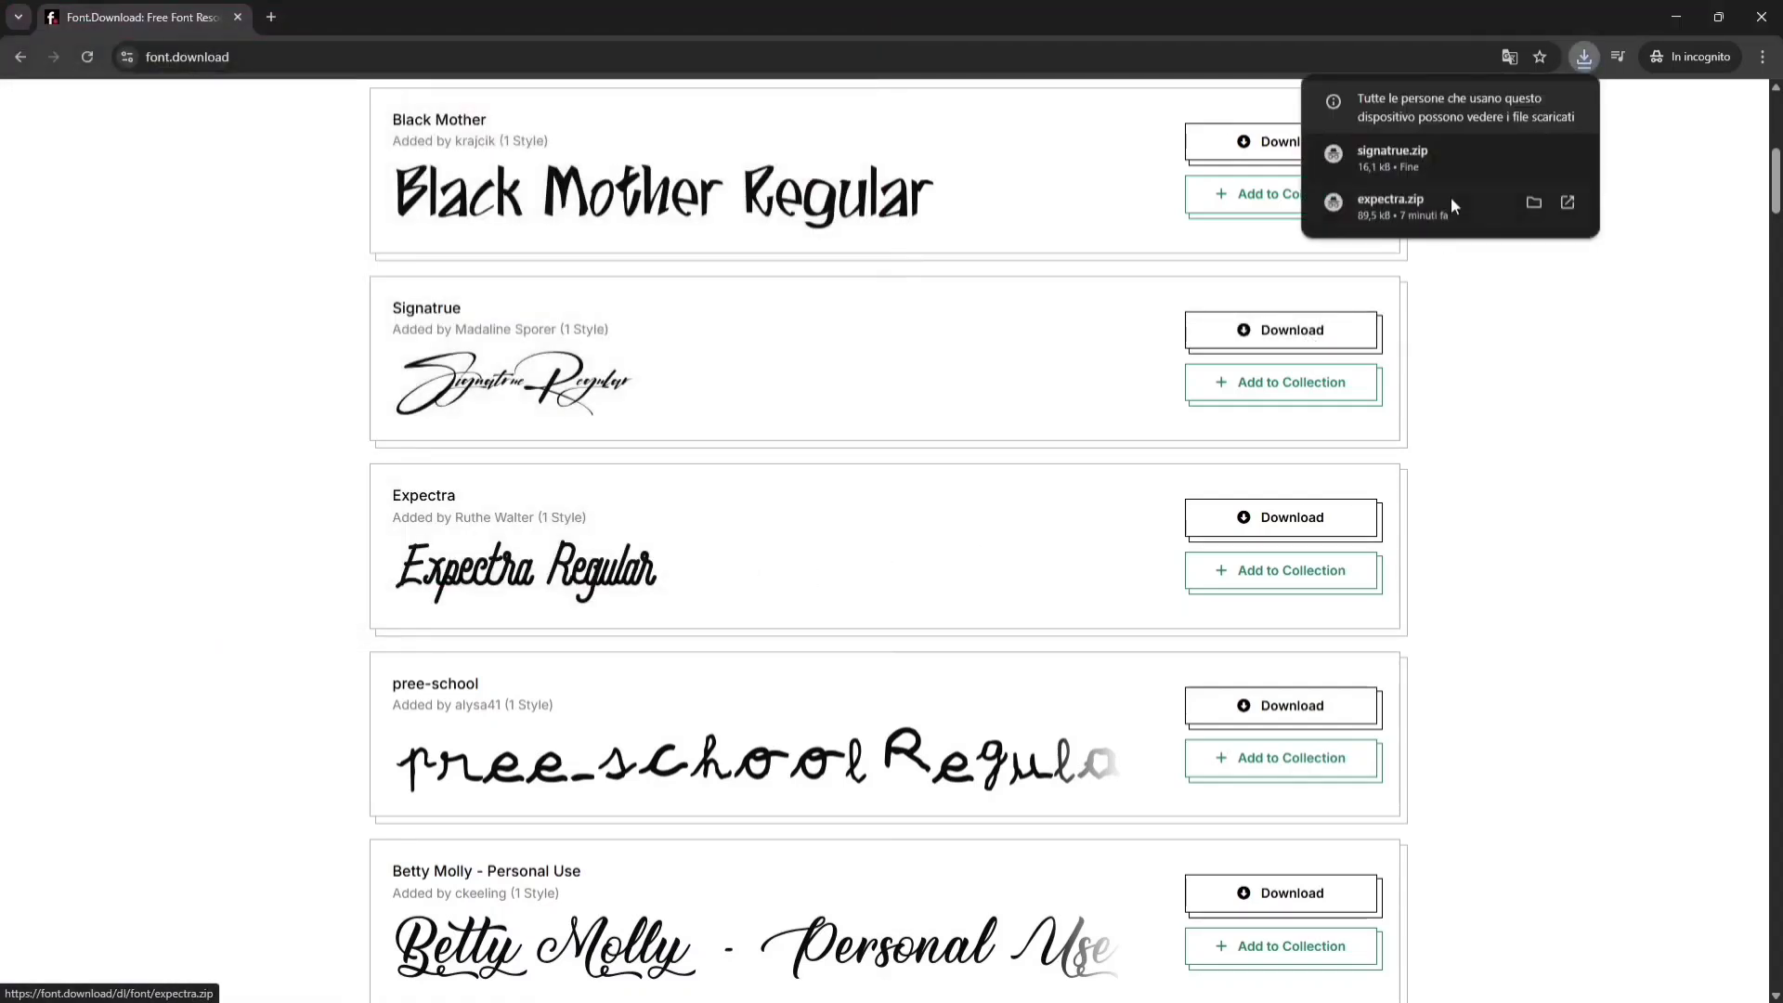
pyautogui.click(1567, 151)
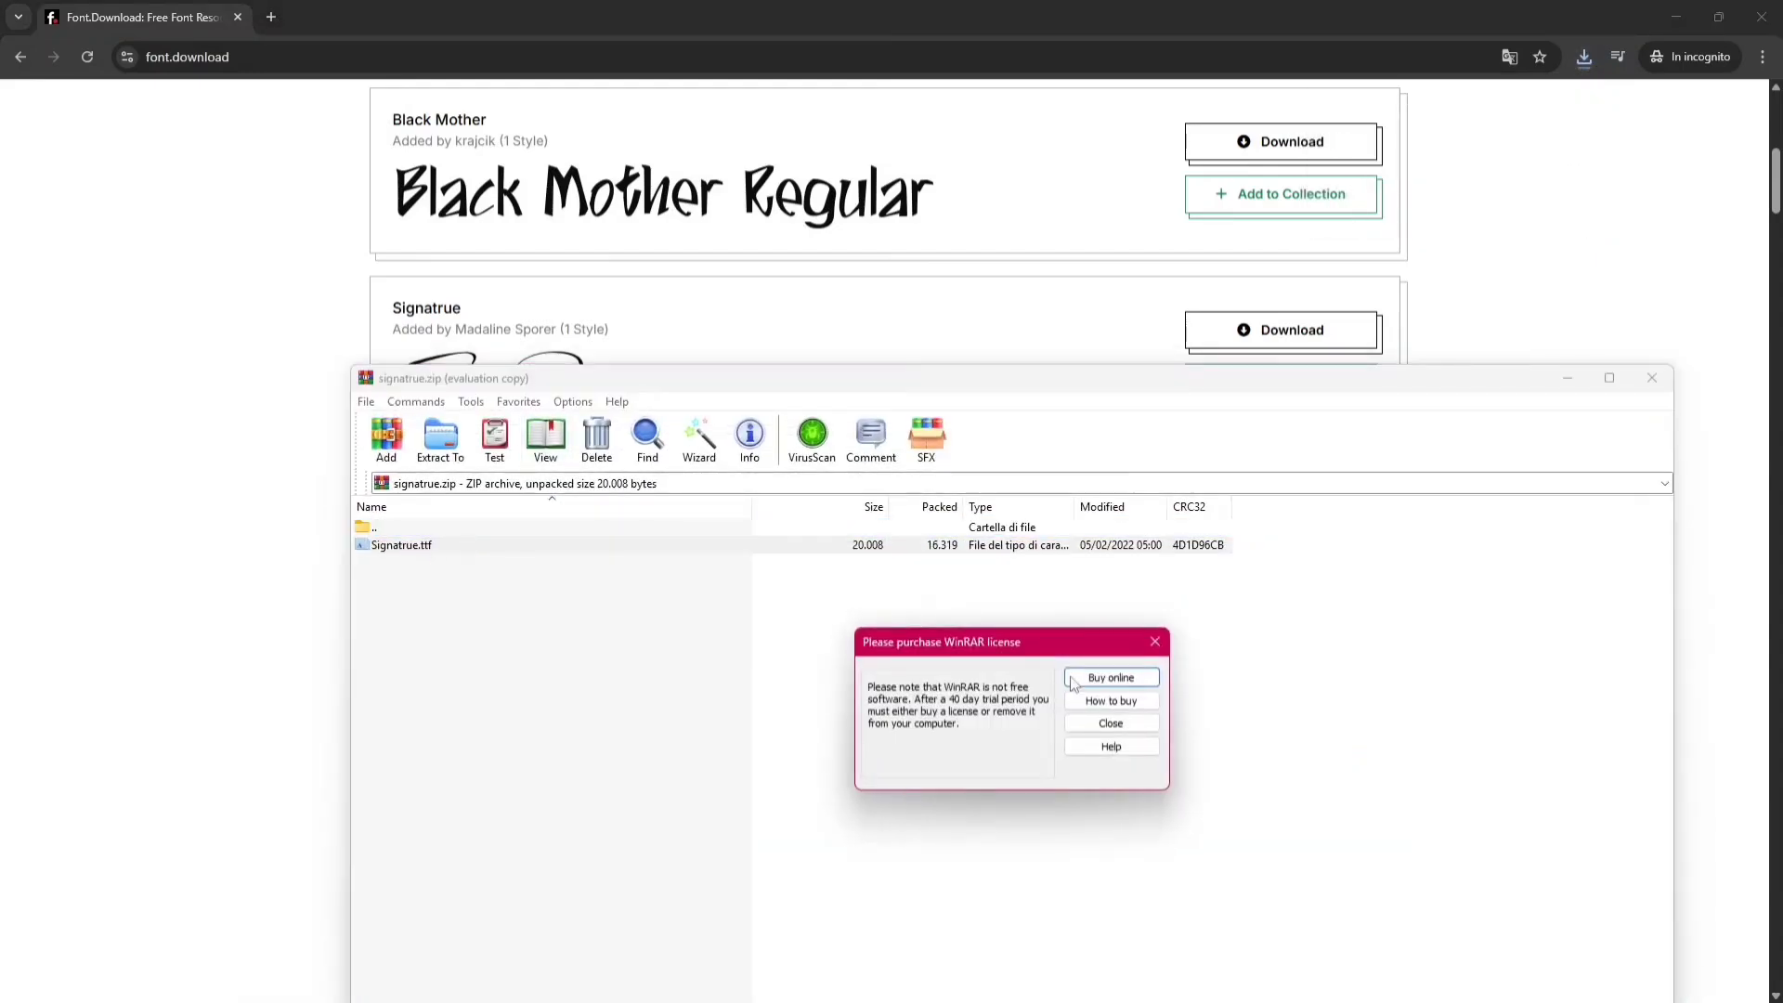
# - Install Signatrue.ttf by dragging it from the WinRAR archive into C:\Windows\Fonts
pyautogui.click(1153, 639)
pyautogui.click(893, 547)
pyautogui.moveTo(897, 561); pyautogui.dragTo(758, 532)
pyautogui.hotkey('alt', 'Tab')
pyautogui.hotkey('alt', 'Tab')
pyautogui.hotkey('alt', 'Tab')
pyautogui.hotkey('alt', 'Tab')
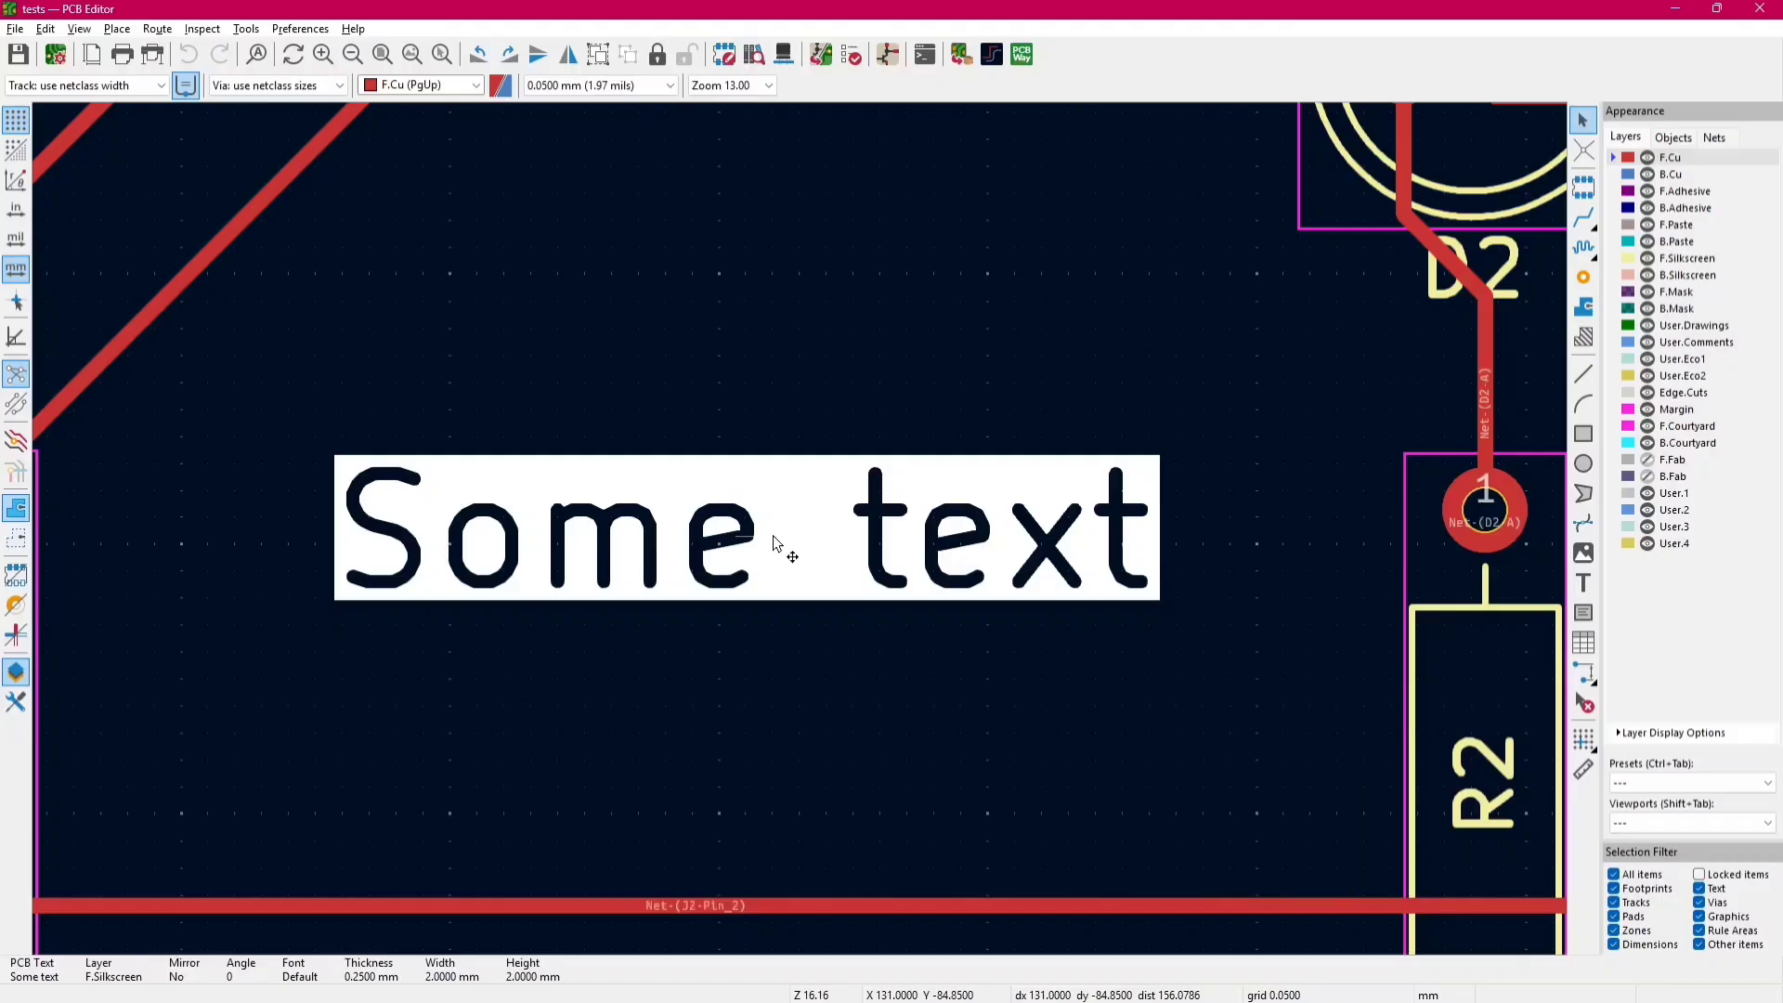
# - Change the 'Some text' knockout label's font to Signatrue in its text properties
pyautogui.doubleClick(780, 548)
pyautogui.click(832, 512)
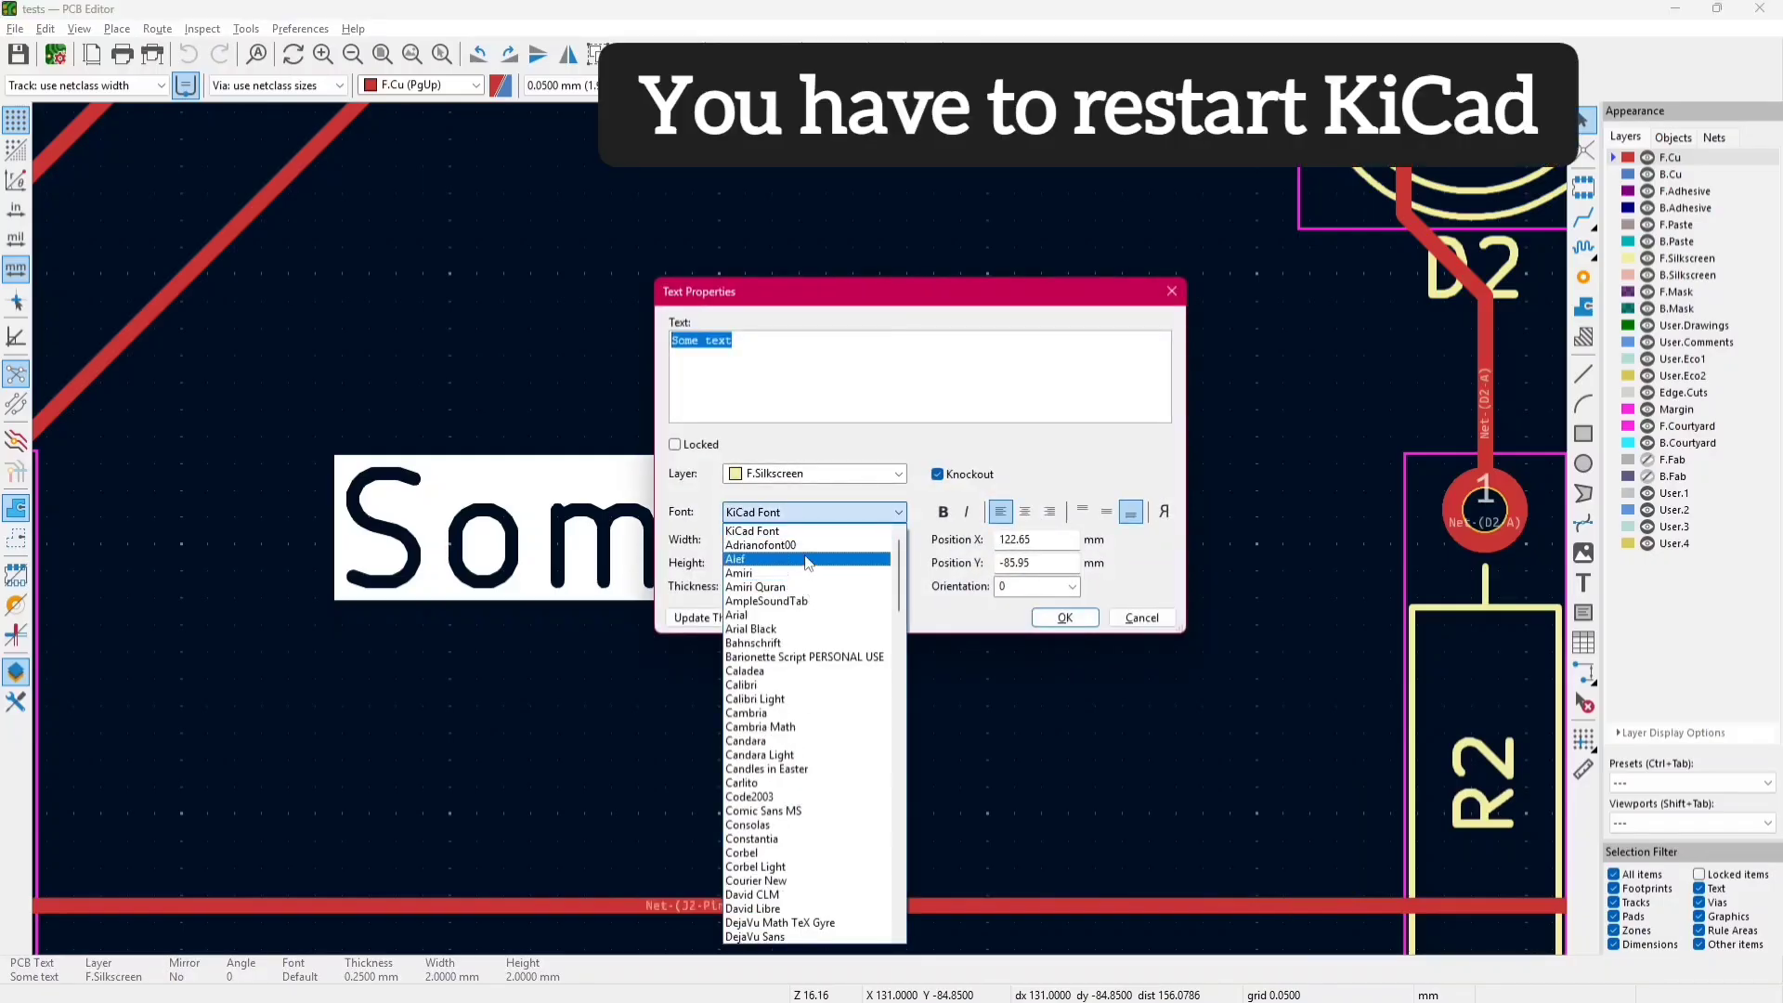
pyautogui.scroll(-20, 826, 817)
pyautogui.scroll(-4, 832, 845)
pyautogui.click(763, 839)
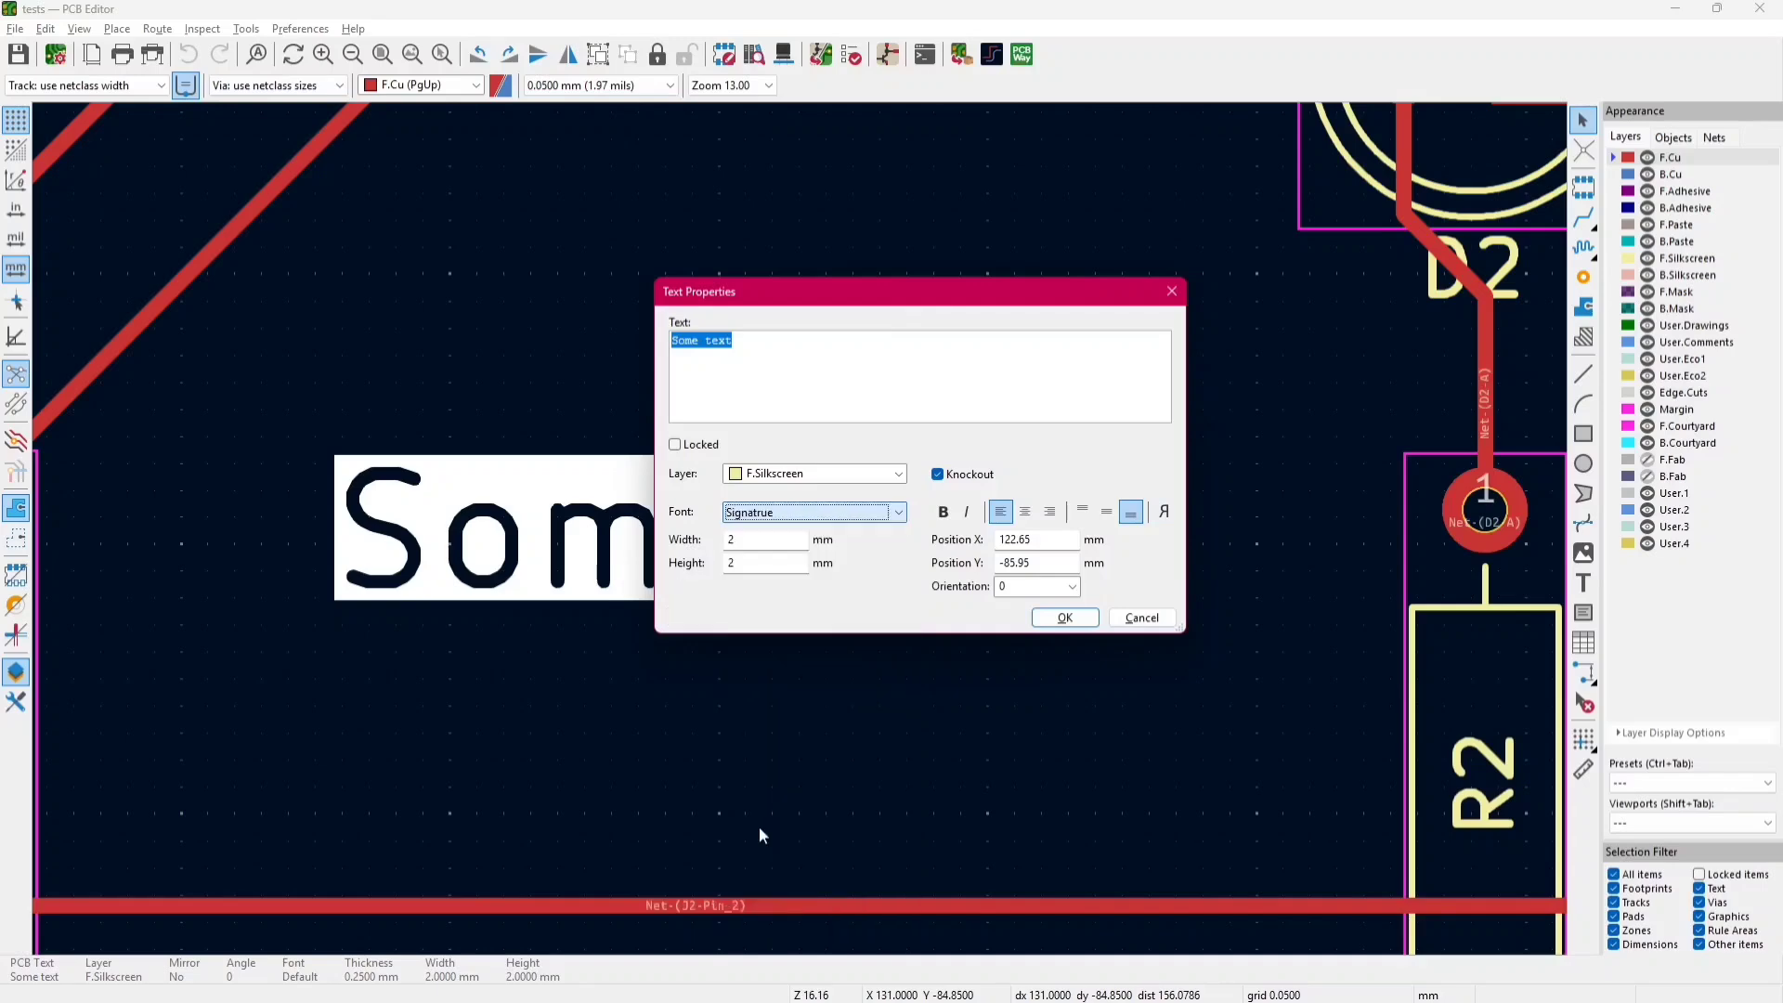
pyautogui.click(1065, 617)
pyautogui.scroll(-5, 808, 543)
pyautogui.scroll(5, 804, 537)
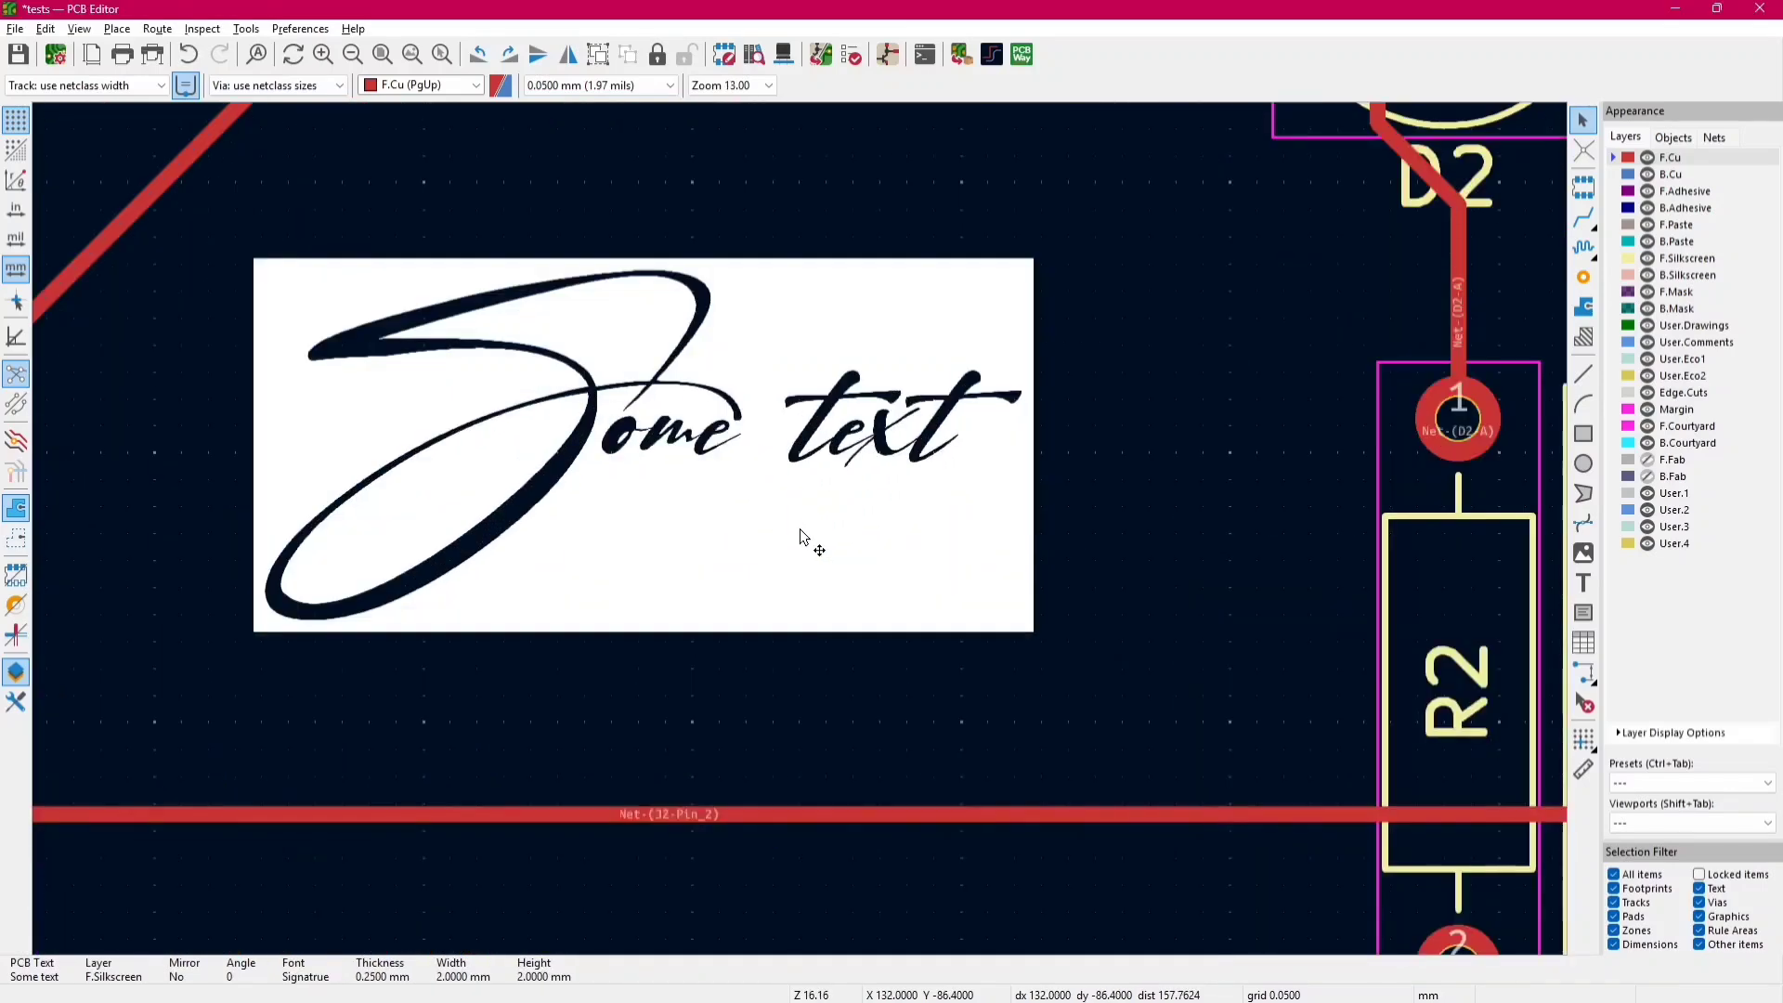
pyautogui.scroll(2, 810, 553)
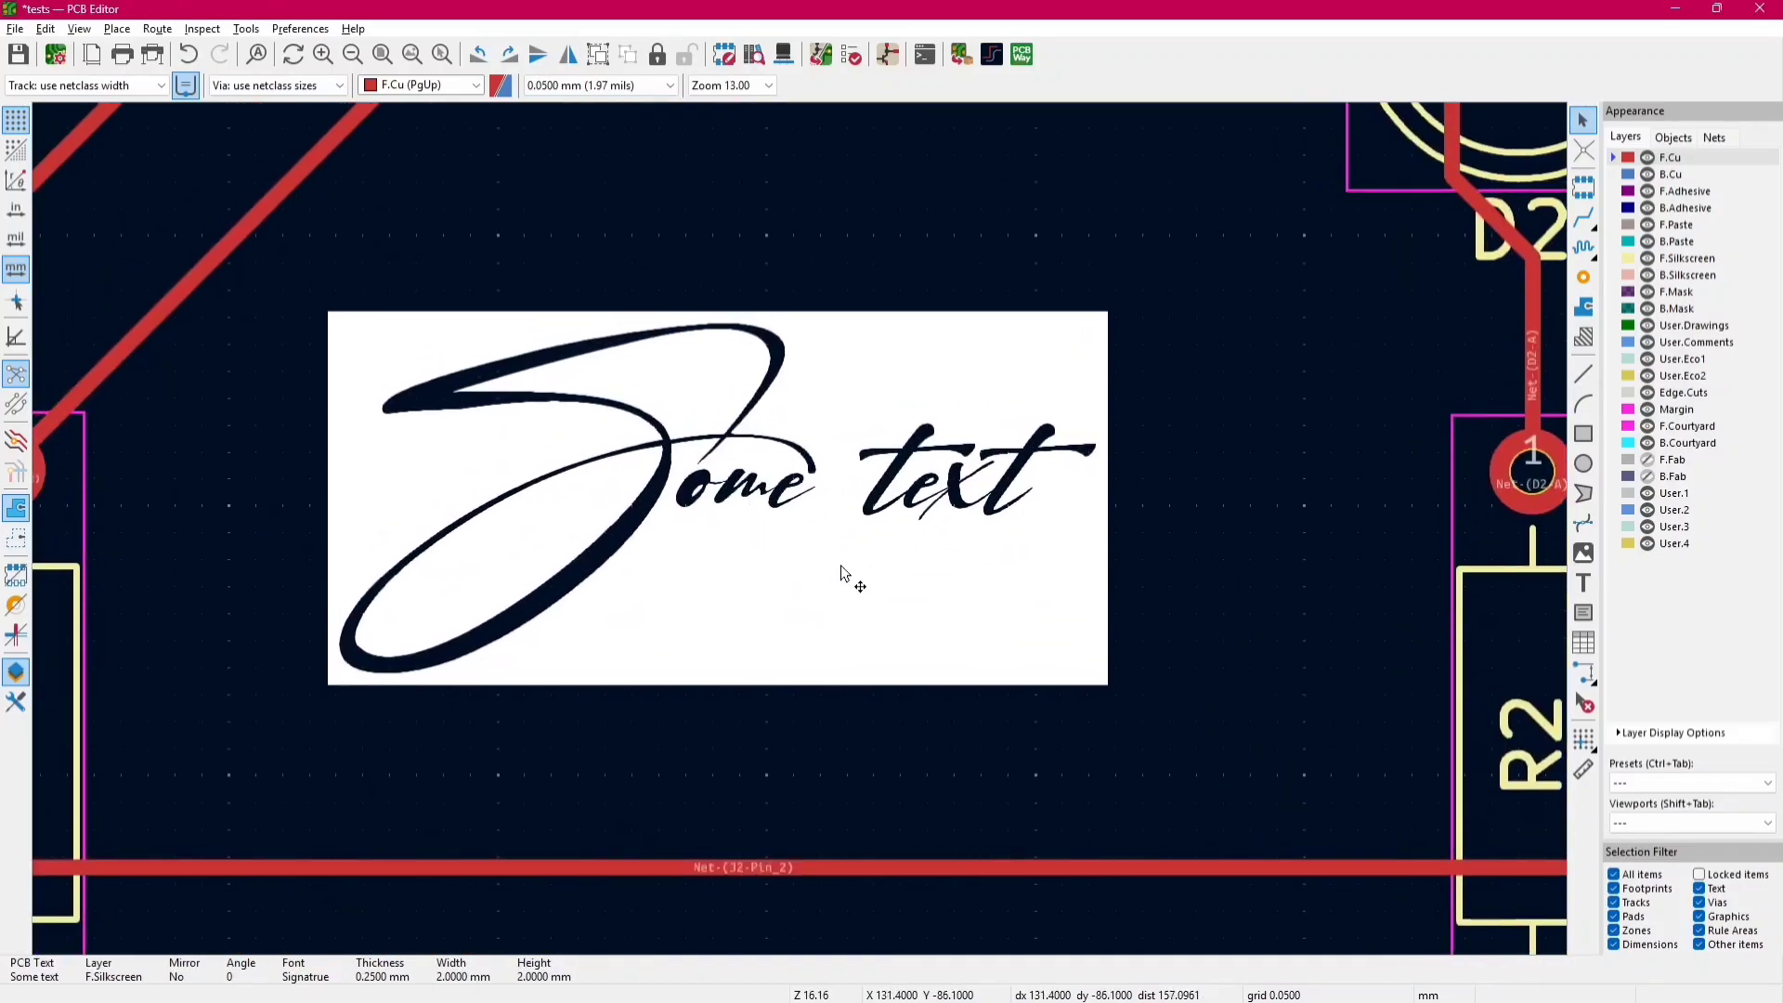